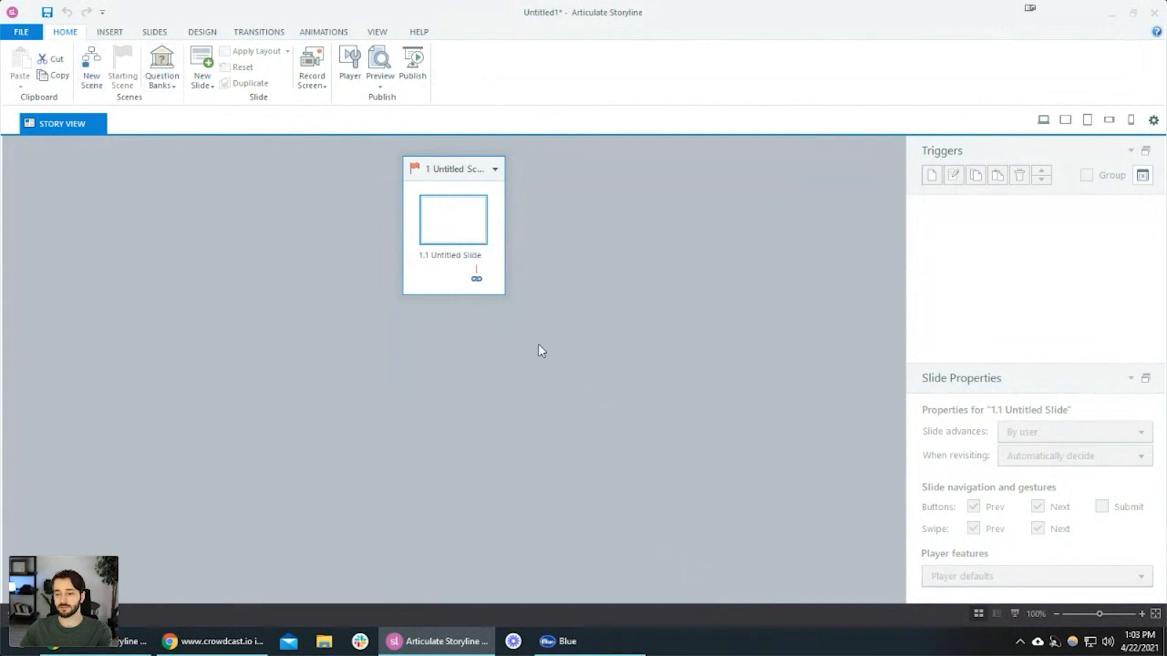
Open the untitled slide 1.1 for editing and look over the player properties without changing them
{"action": "double_click", "coordinate": [462, 226]}
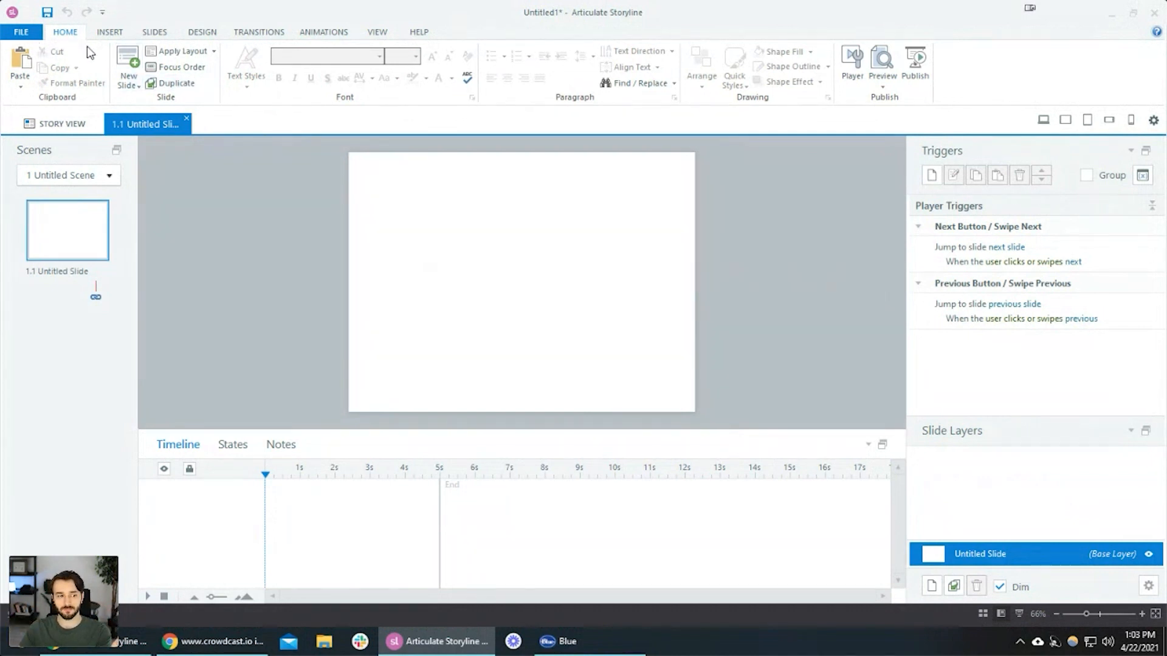
{"action": "left_click", "coordinate": [68, 123]}
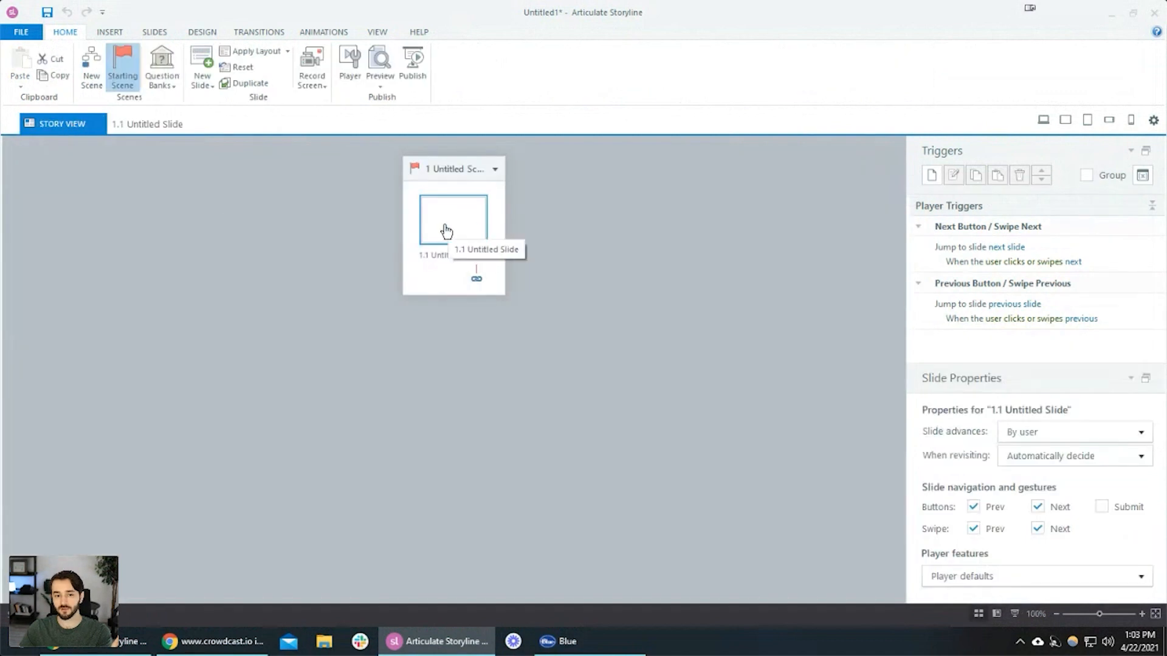
{"action": "double_click", "coordinate": [462, 236]}
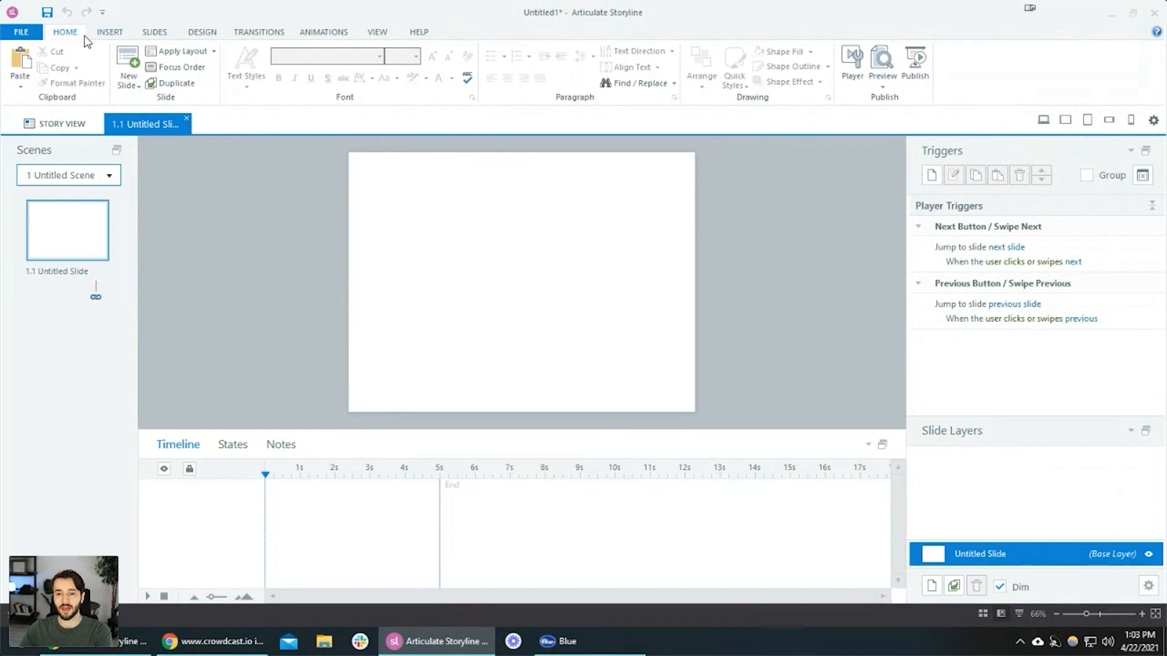
{"action": "left_click", "coordinate": [856, 89]}
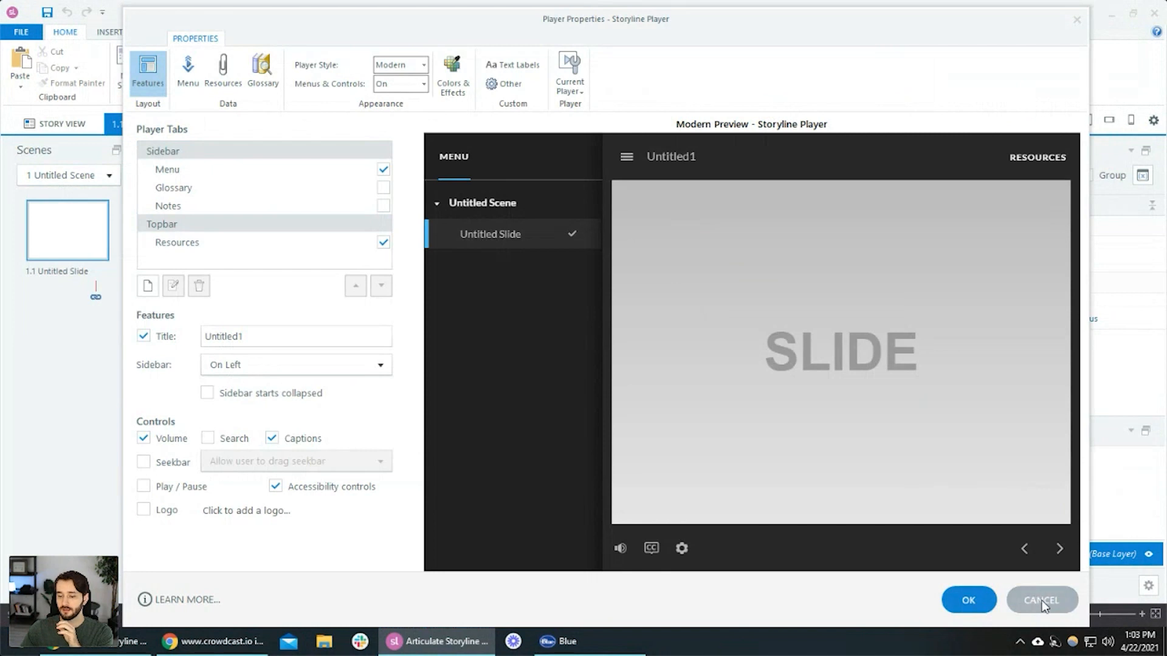
{"action": "left_click", "coordinate": [1040, 601]}
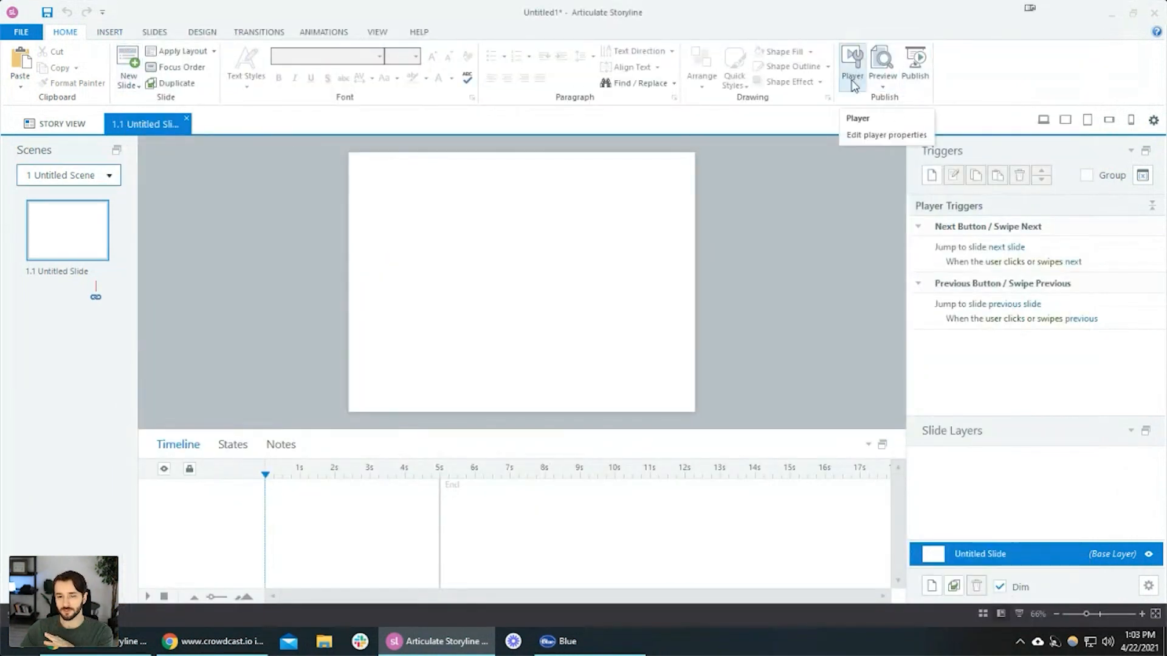
Choose the 720x405 (16:9) preset as the story size
{"action": "left_click", "coordinate": [205, 36]}
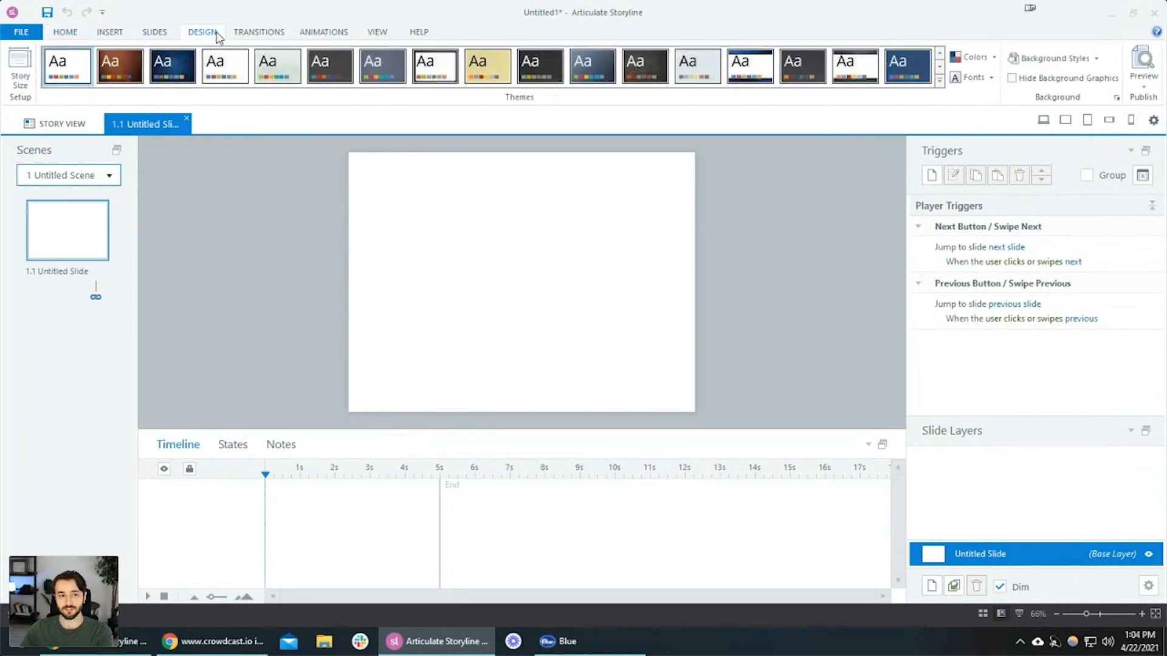
{"action": "left_click", "coordinate": [20, 76]}
{"action": "left_click", "coordinate": [544, 241]}
{"action": "left_click", "coordinate": [480, 278]}
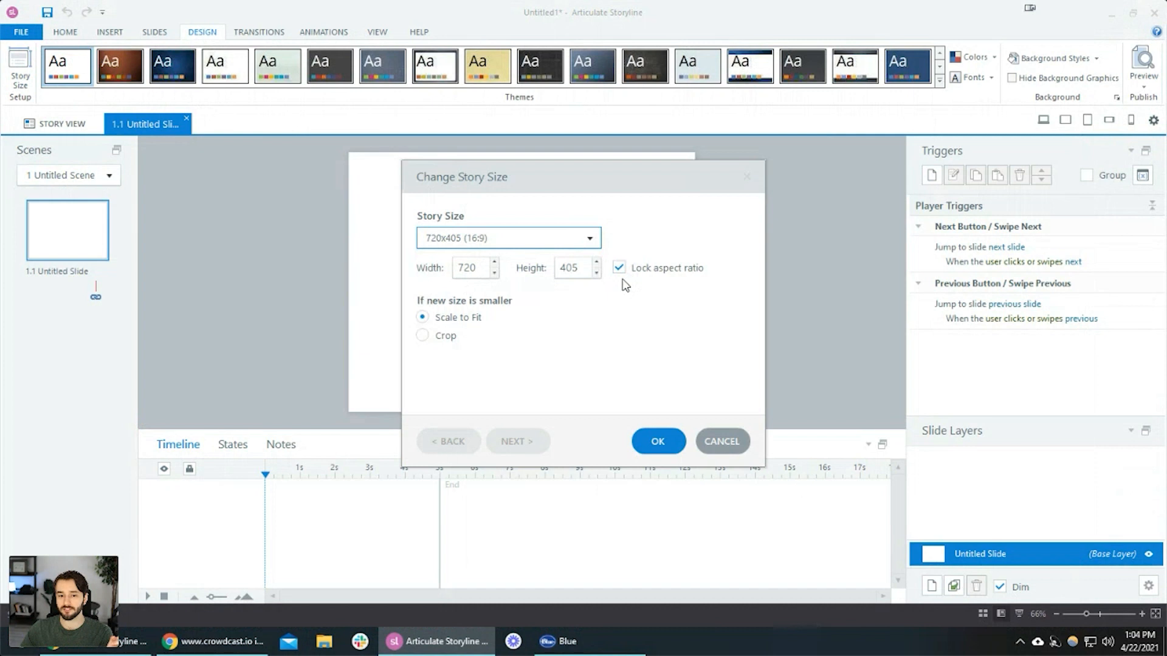
Set the story size to 1280 wide by 720 high with the aspect ratio locked, and apply it
{"action": "double_click", "coordinate": [467, 269]}
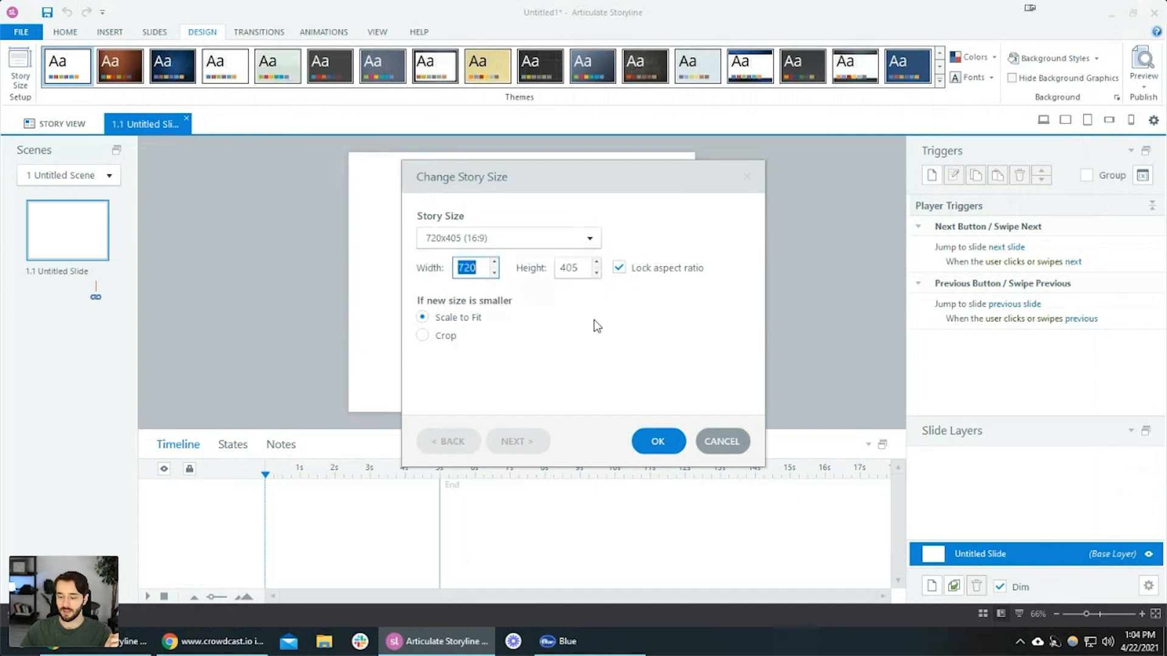
{"action": "type", "text": "1280"}
{"action": "key", "text": "Tab"}
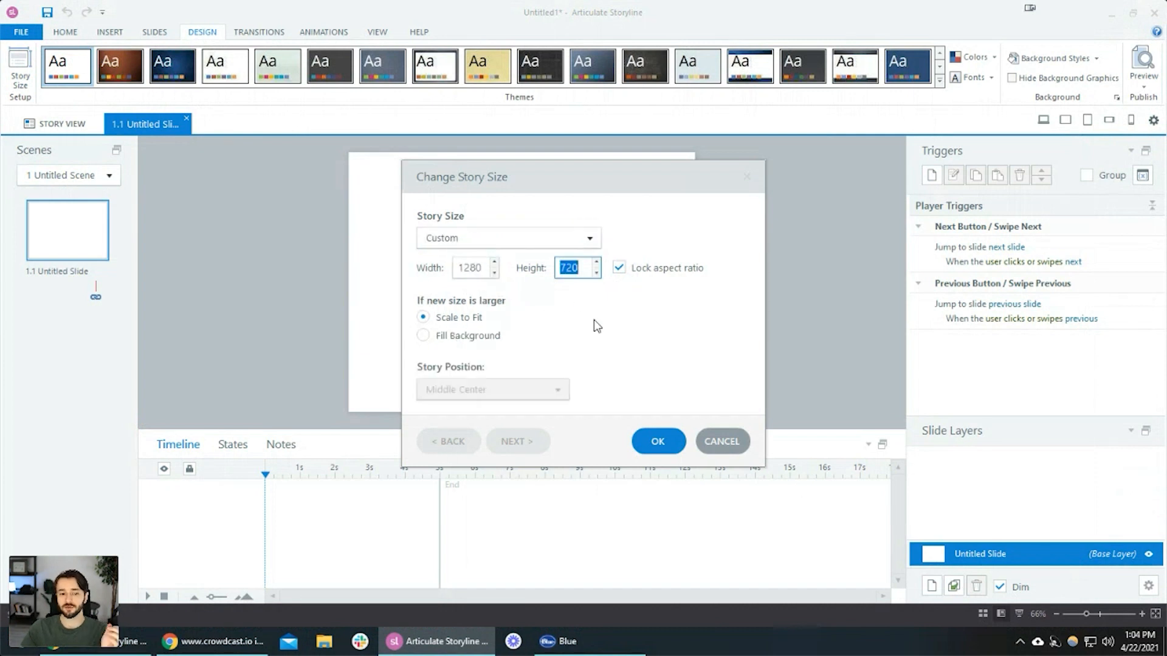
{"action": "left_click", "coordinate": [475, 268]}
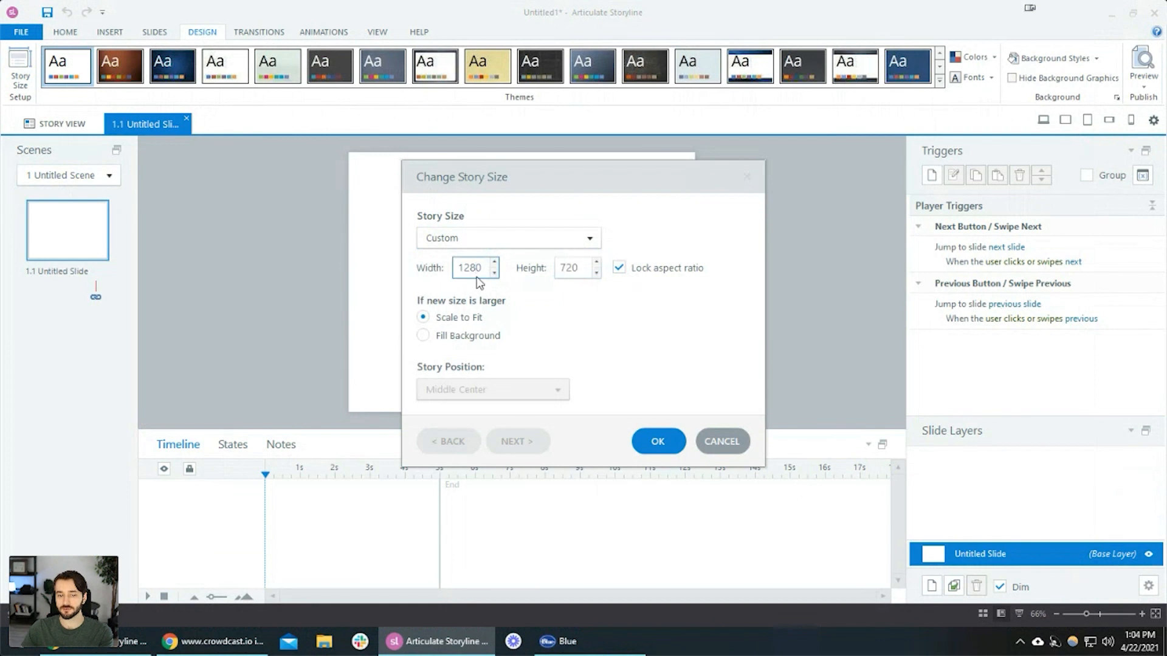
{"action": "left_click", "coordinate": [568, 269]}
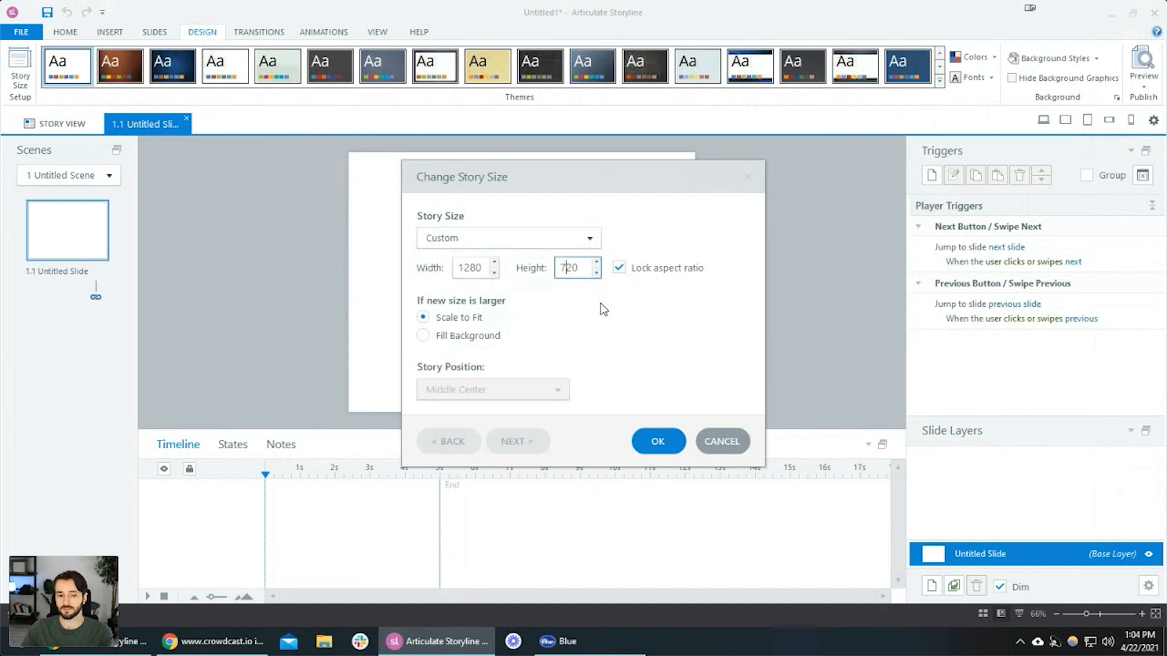
{"action": "left_click", "coordinate": [472, 271]}
{"action": "left_click", "coordinate": [574, 271]}
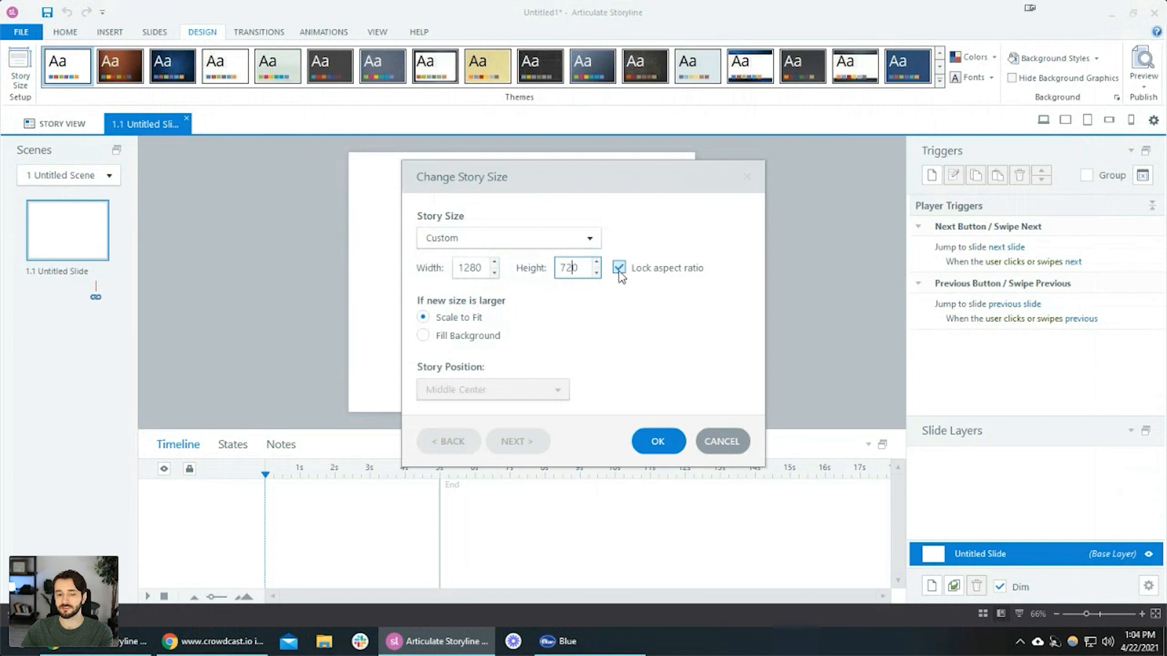
{"action": "left_click", "coordinate": [657, 442]}
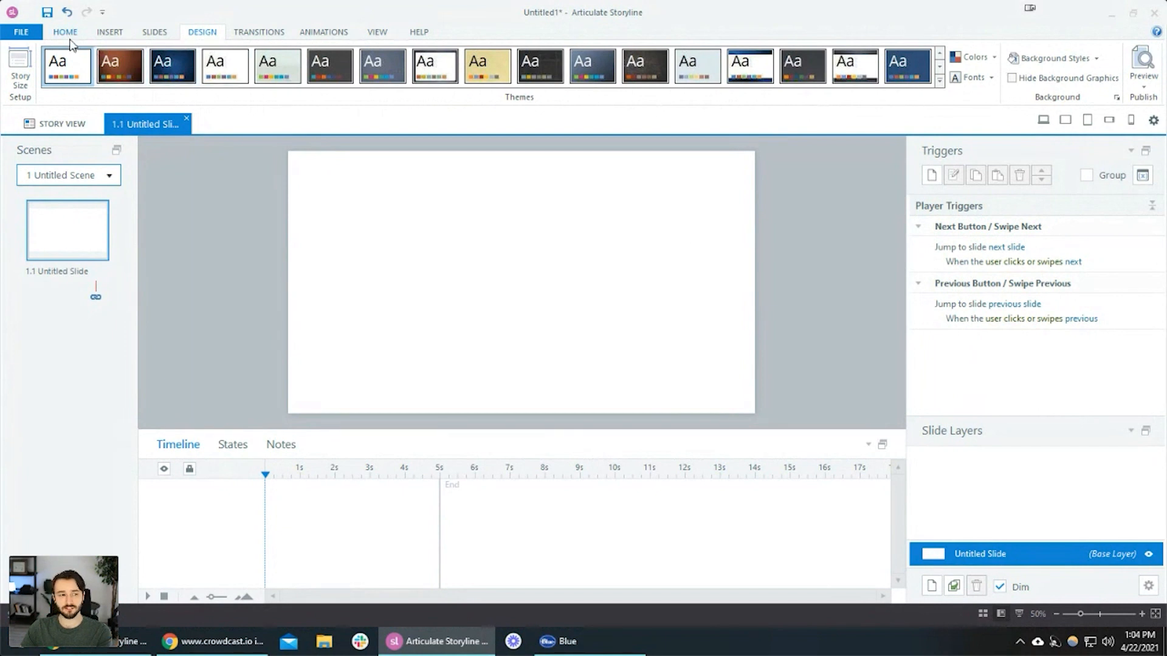
Review the story size settings and their preset choices, leaving them unchanged
{"action": "left_click", "coordinate": [21, 66]}
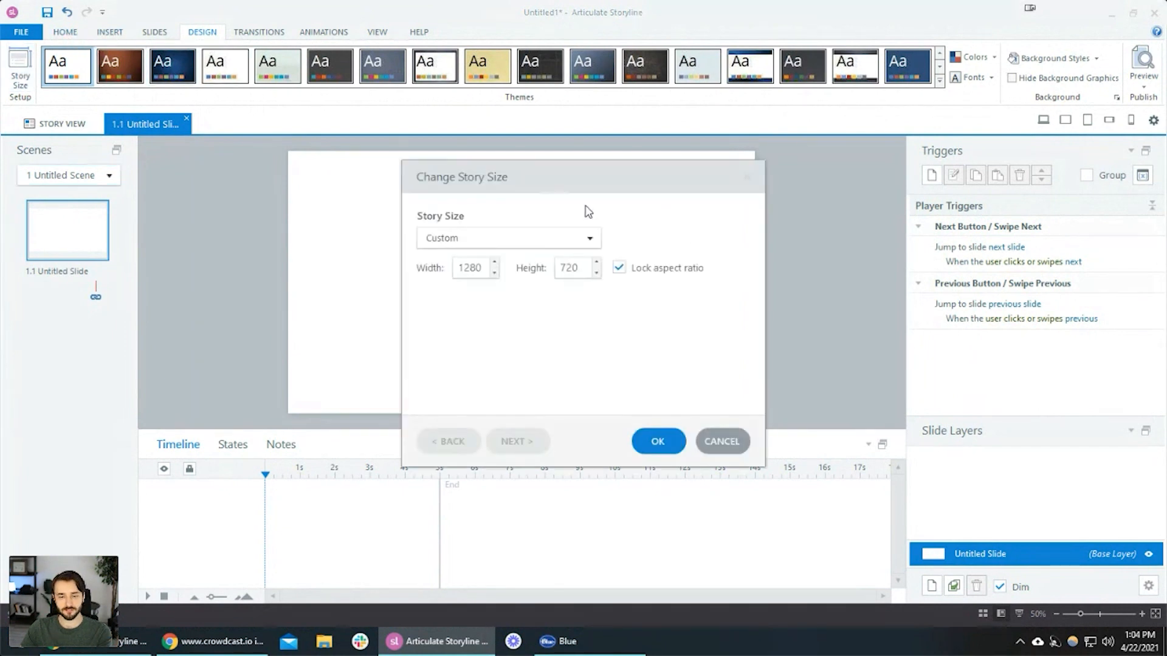
{"action": "left_click", "coordinate": [590, 232]}
{"action": "left_click", "coordinate": [644, 210]}
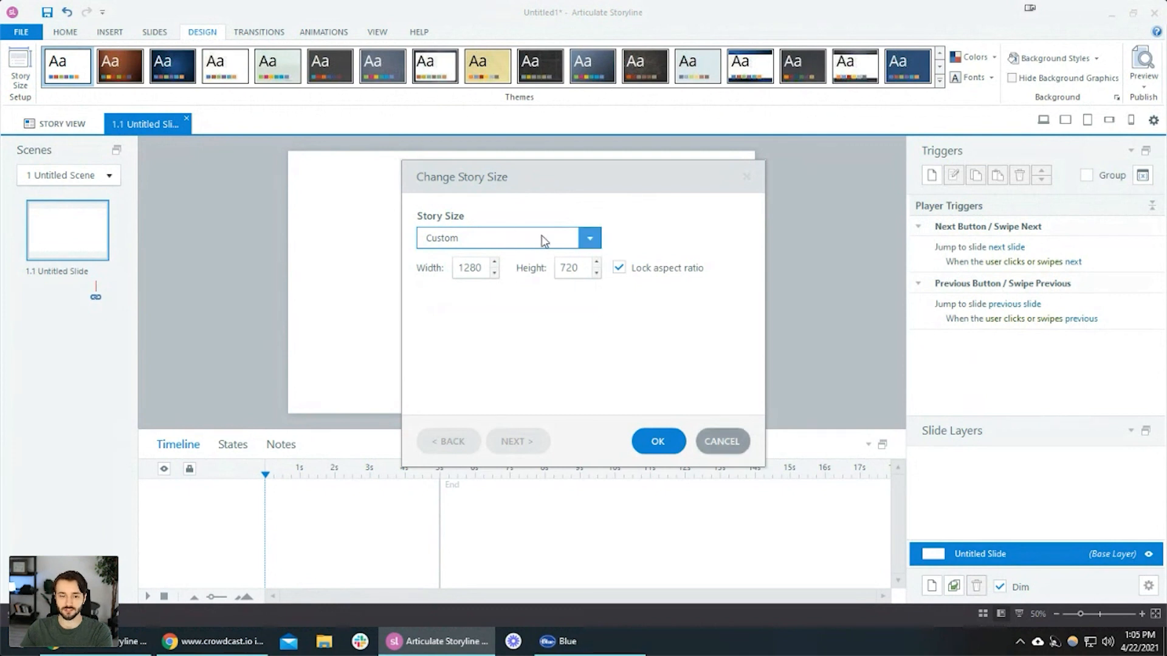
{"action": "left_click", "coordinate": [739, 440]}
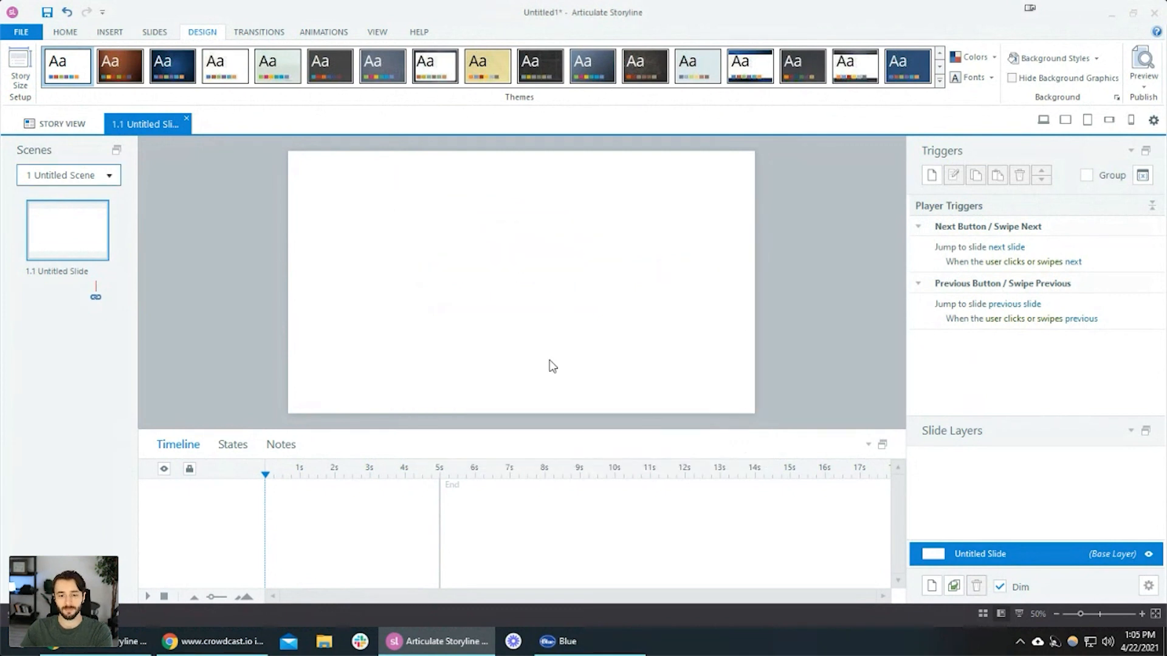
Open the player properties and switch the player style to Classic
{"action": "left_click", "coordinate": [73, 35]}
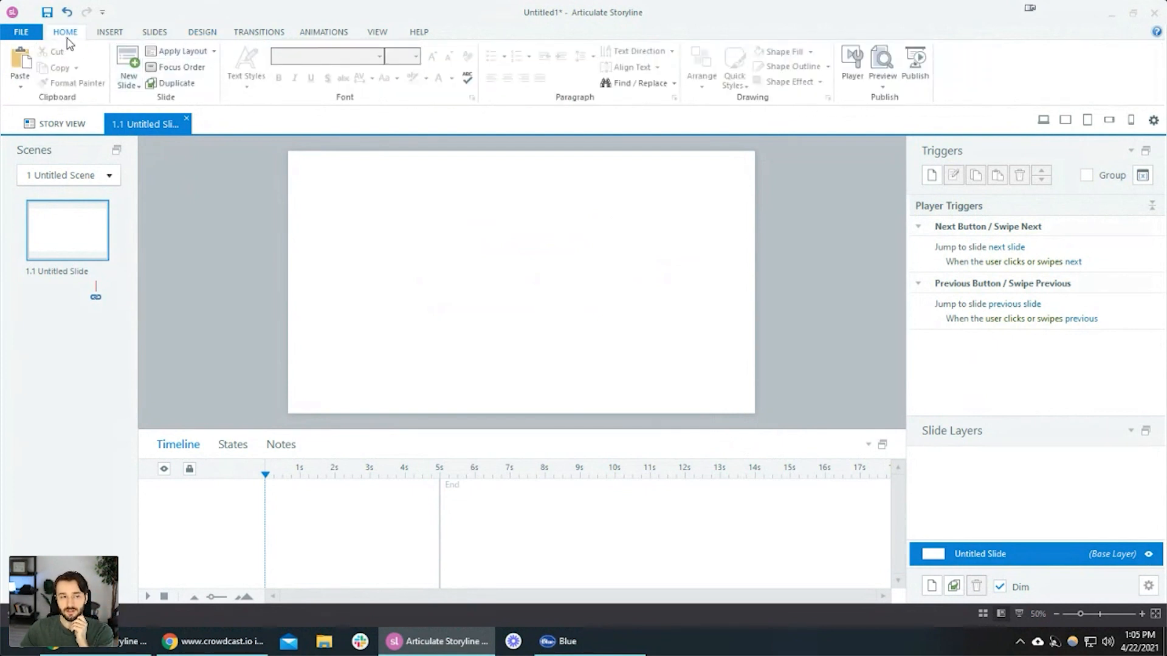
{"action": "left_click", "coordinate": [853, 68]}
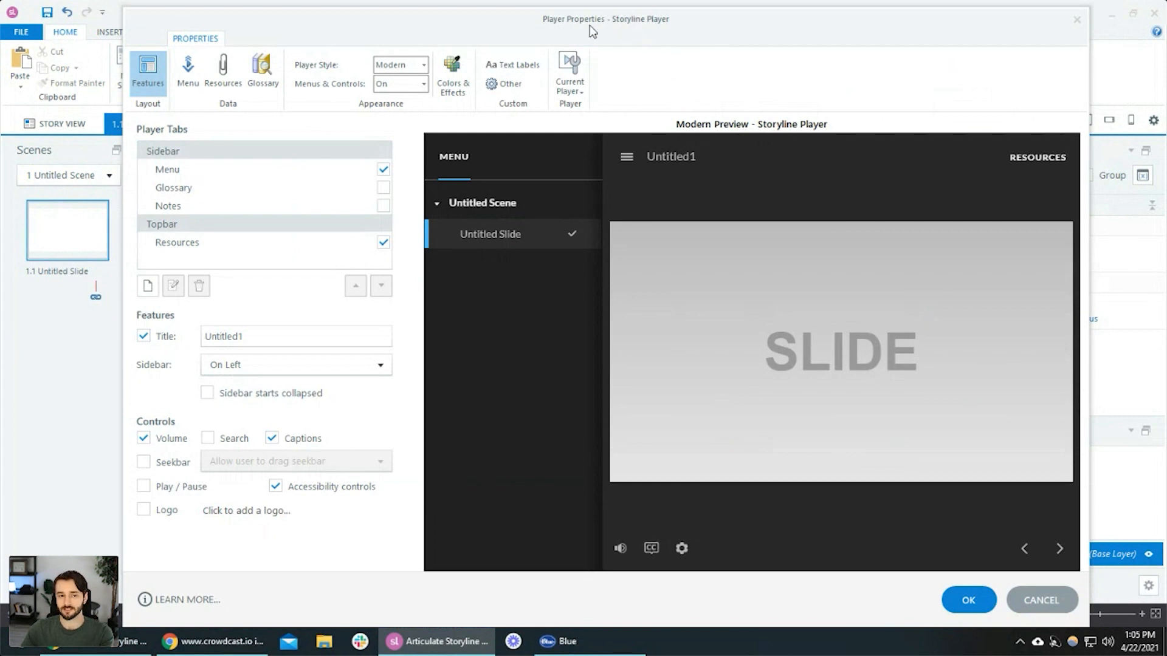
{"action": "left_click", "coordinate": [415, 63]}
{"action": "left_click", "coordinate": [403, 107]}
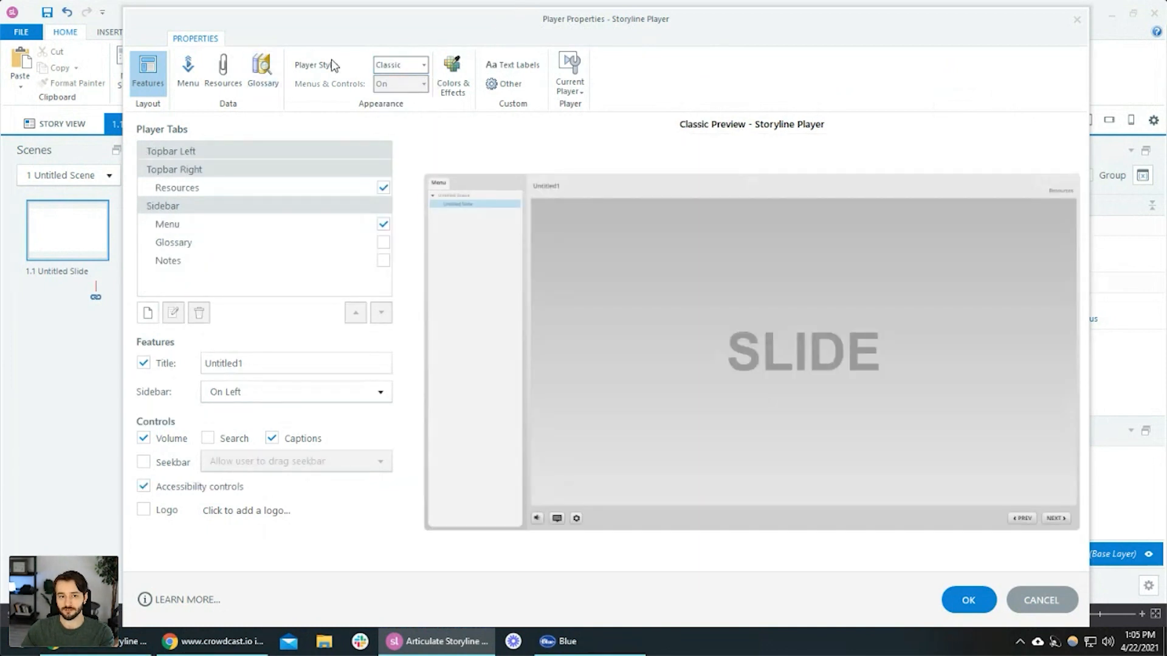
{"action": "left_click", "coordinate": [398, 65]}
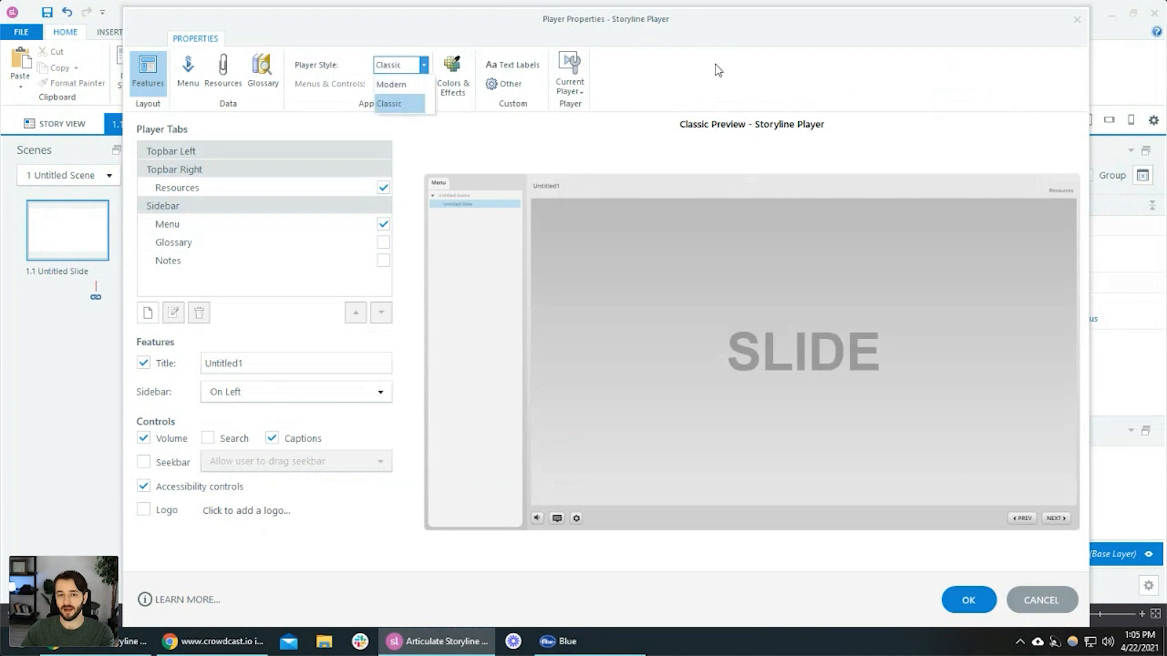
{"action": "left_click", "coordinate": [392, 103]}
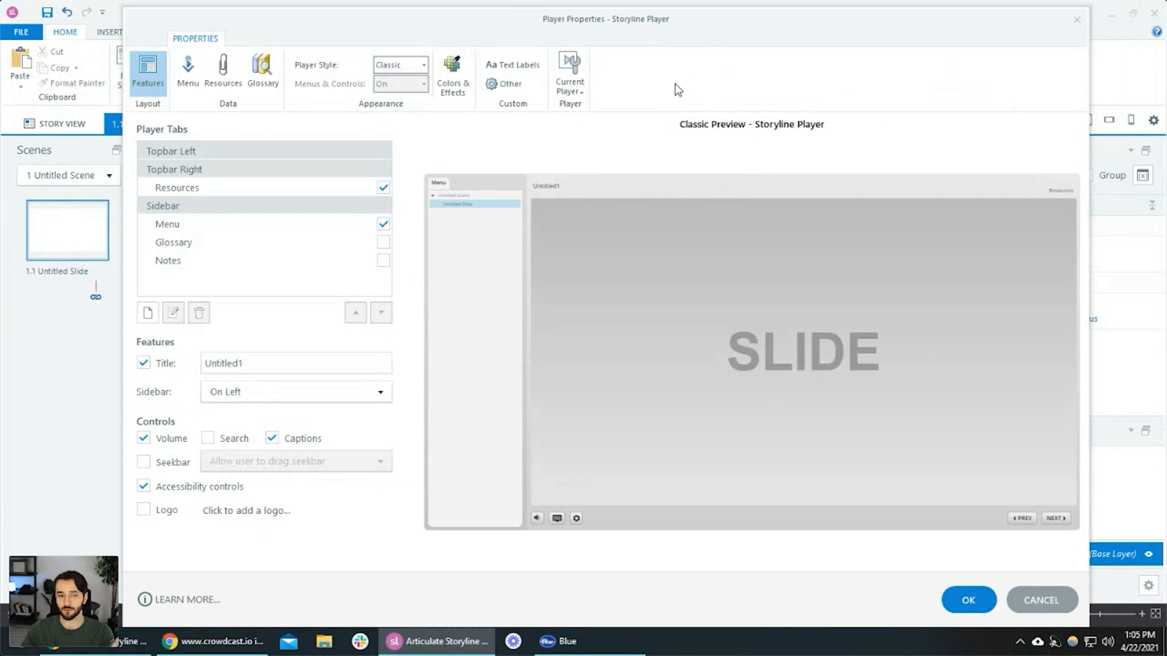
Examine the Classic player's color schemes and the items available for advanced color editing
{"action": "left_click", "coordinate": [452, 89]}
{"action": "left_click", "coordinate": [276, 173]}
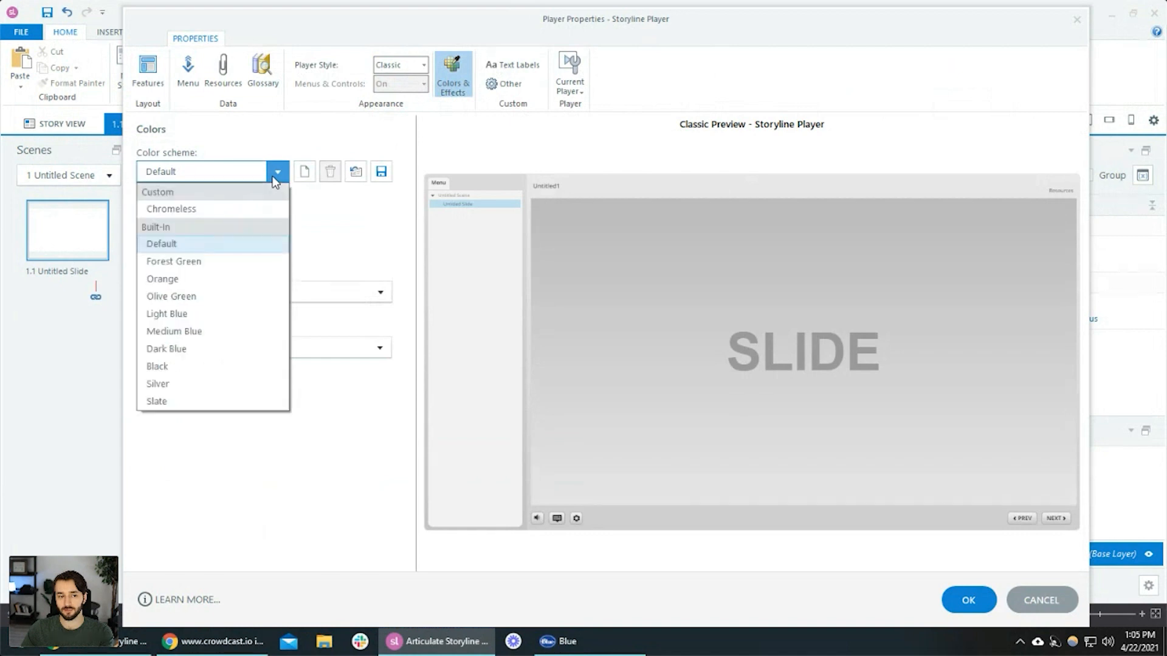
{"action": "left_click", "coordinate": [275, 176]}
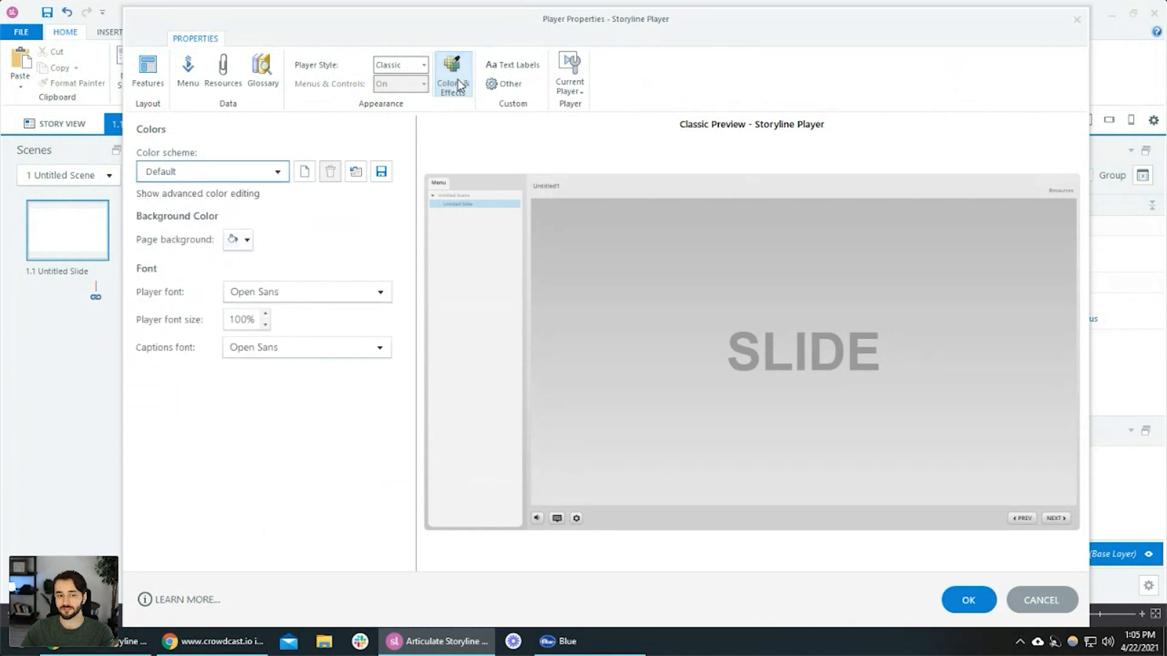
{"action": "left_click", "coordinate": [239, 193]}
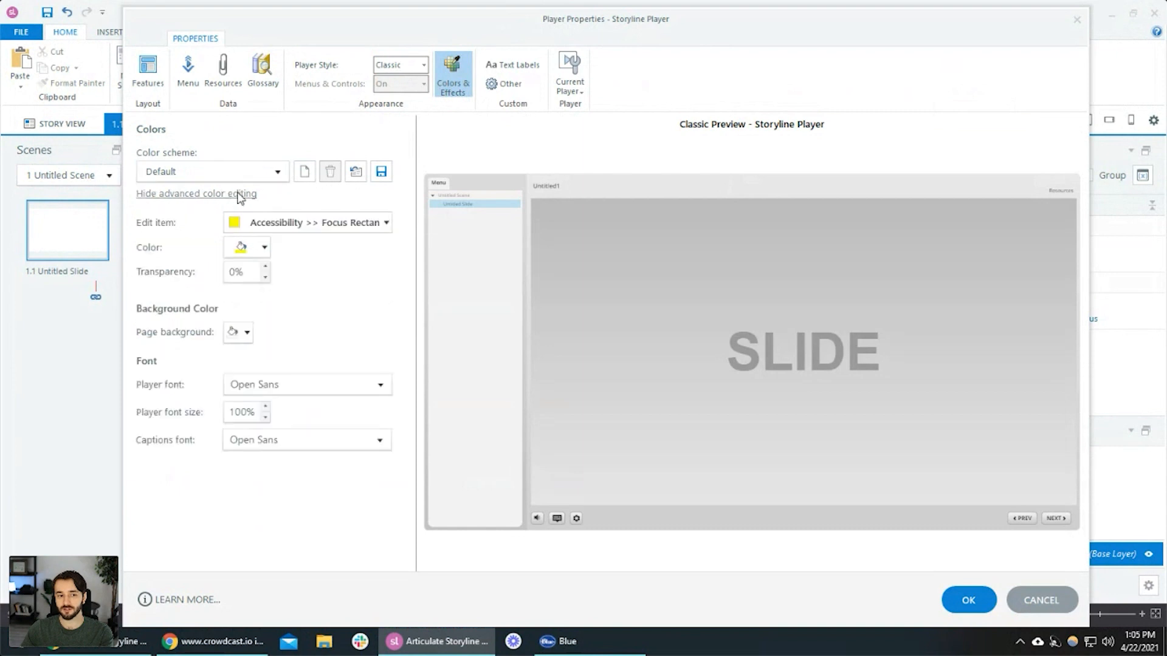
{"action": "left_click", "coordinate": [266, 219]}
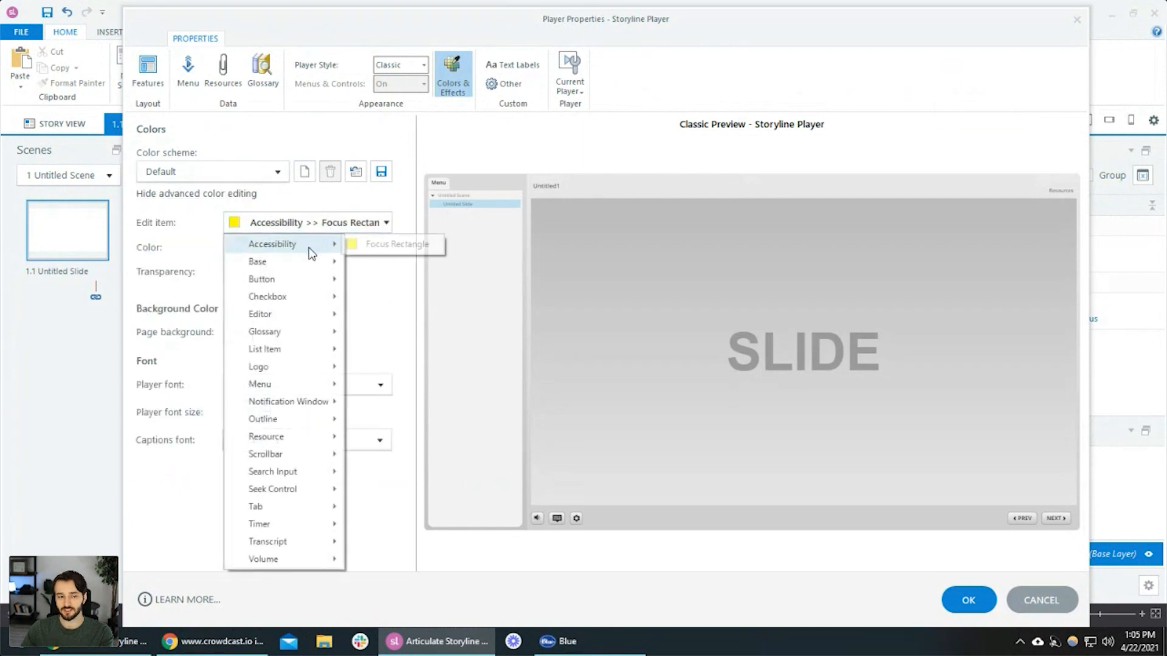
{"action": "mouse_move", "coordinate": [311, 281]}
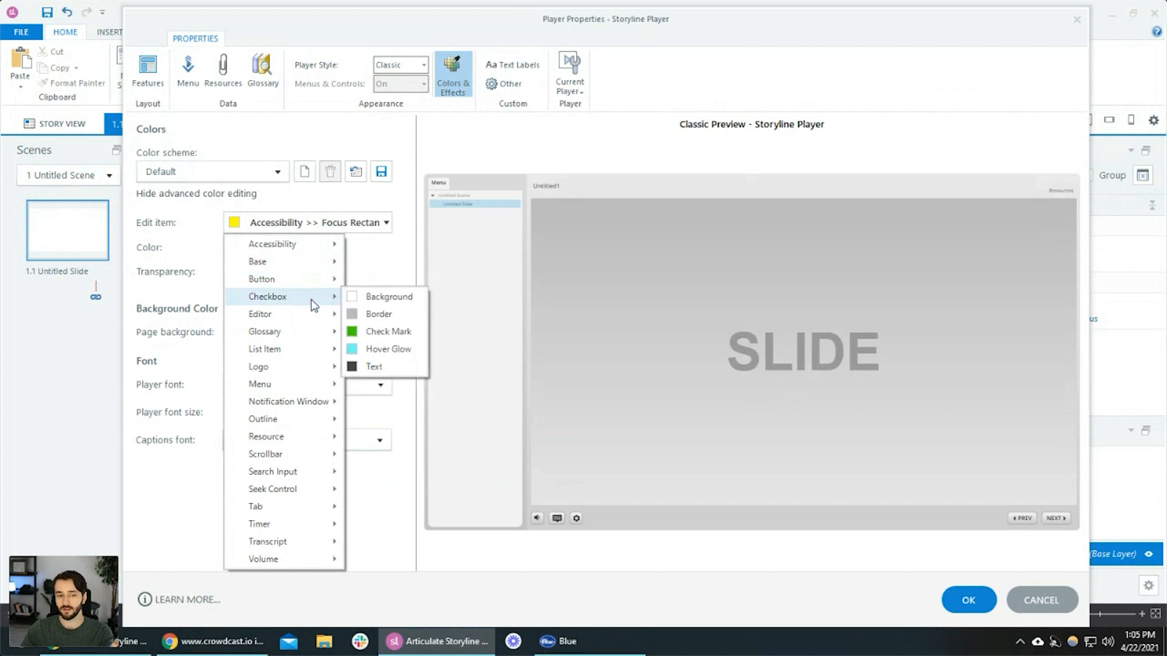
{"action": "mouse_move", "coordinate": [317, 320]}
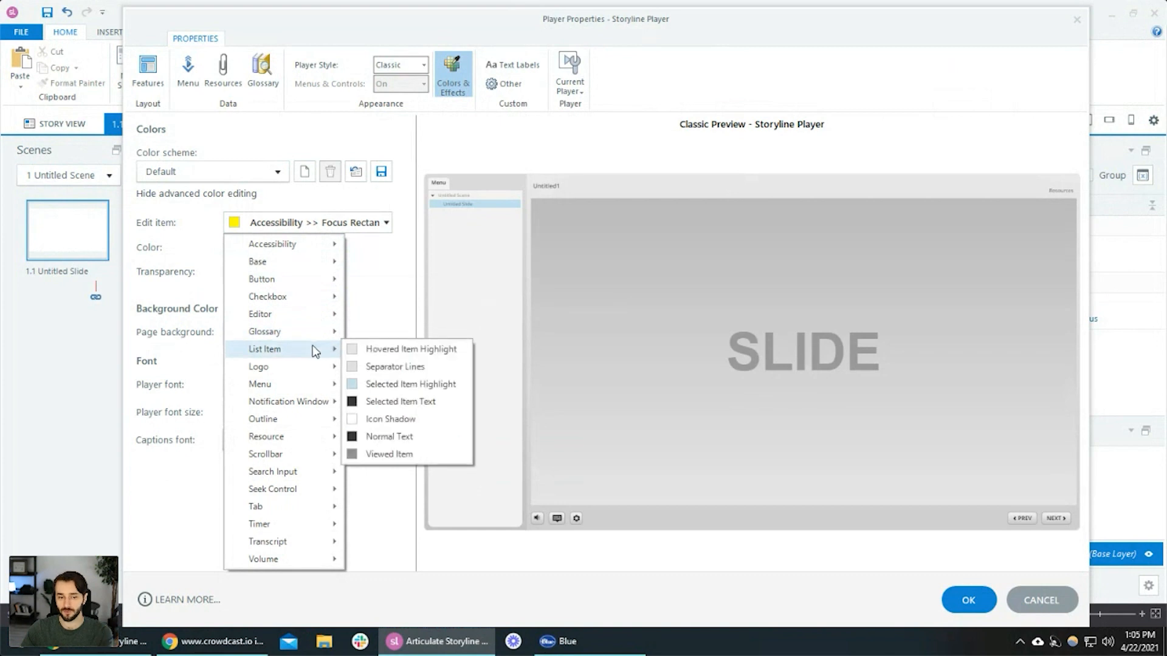
{"action": "mouse_move", "coordinate": [309, 363]}
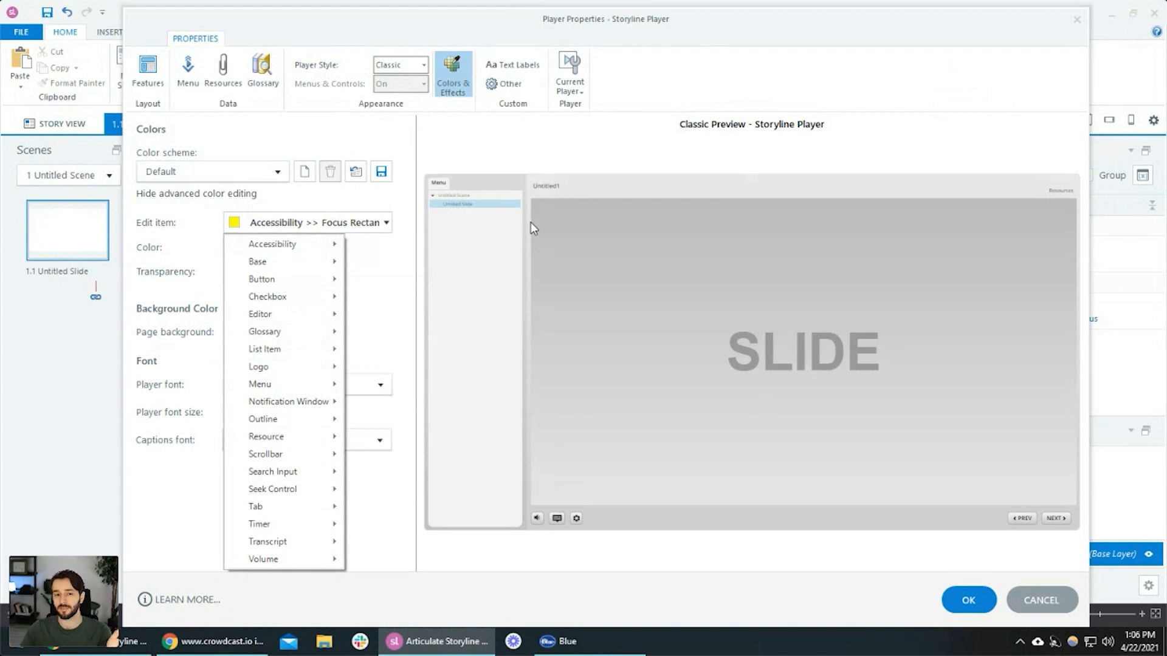
{"action": "left_click", "coordinate": [587, 221]}
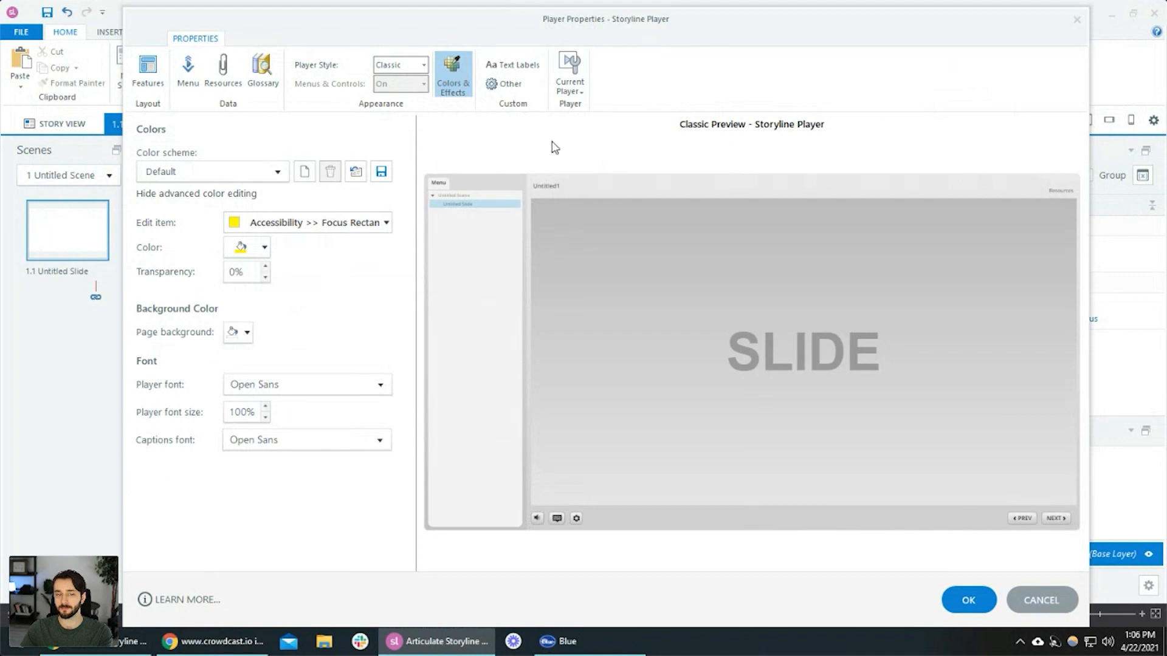
Set the player style to Modern and turn its menus and controls off
{"action": "left_click", "coordinate": [404, 63]}
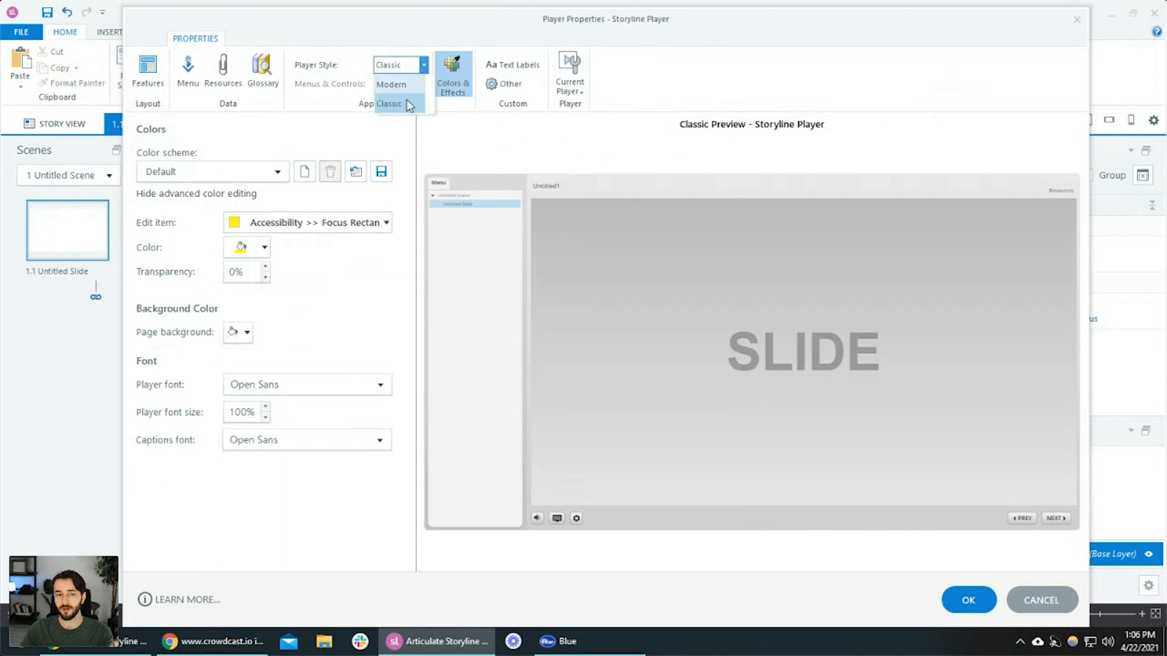
{"action": "left_click", "coordinate": [400, 88]}
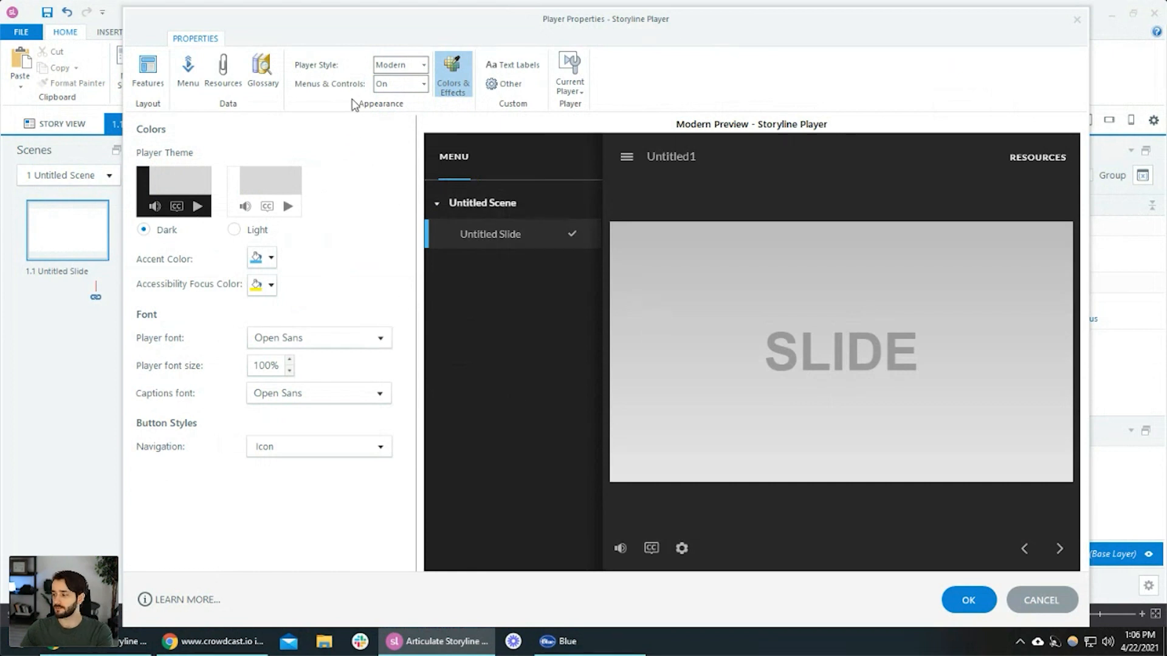
{"action": "left_click", "coordinate": [424, 85]}
{"action": "left_click", "coordinate": [409, 121]}
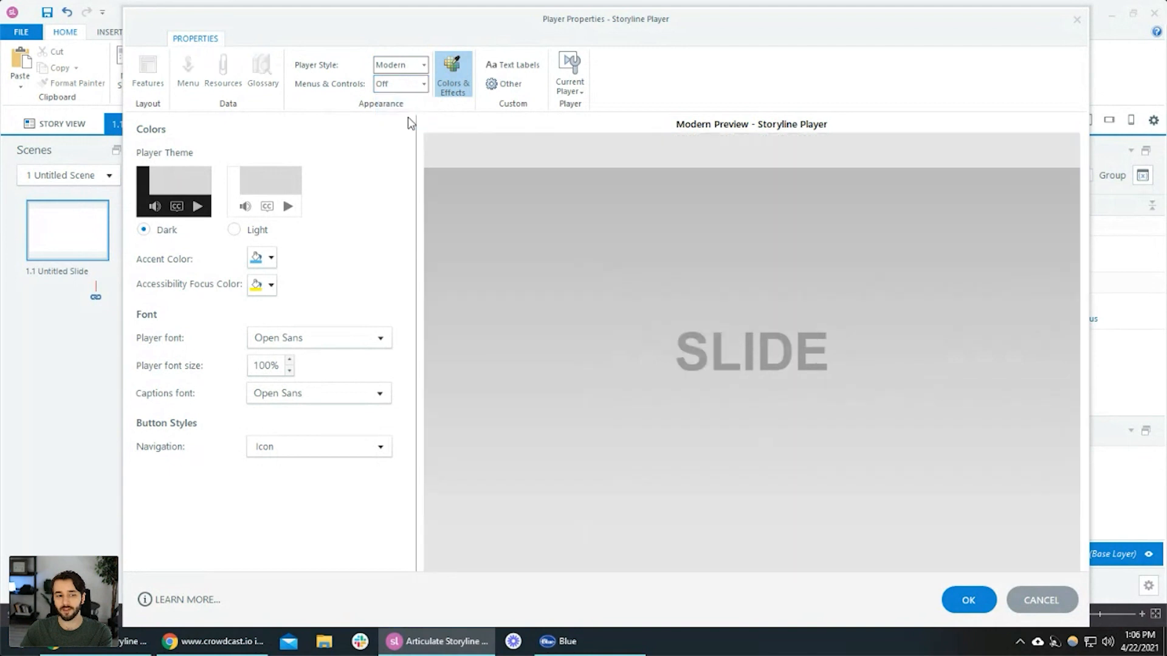
Apply the Light player theme and return to the story overview
{"action": "left_click", "coordinate": [234, 229]}
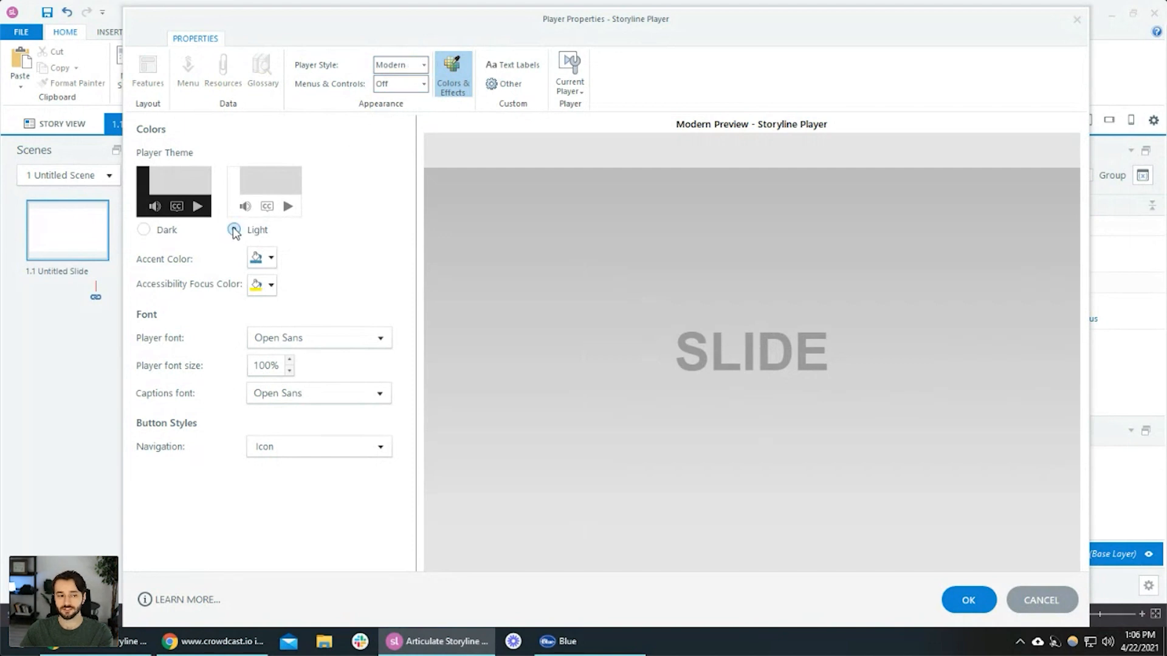
{"action": "left_click", "coordinate": [955, 599]}
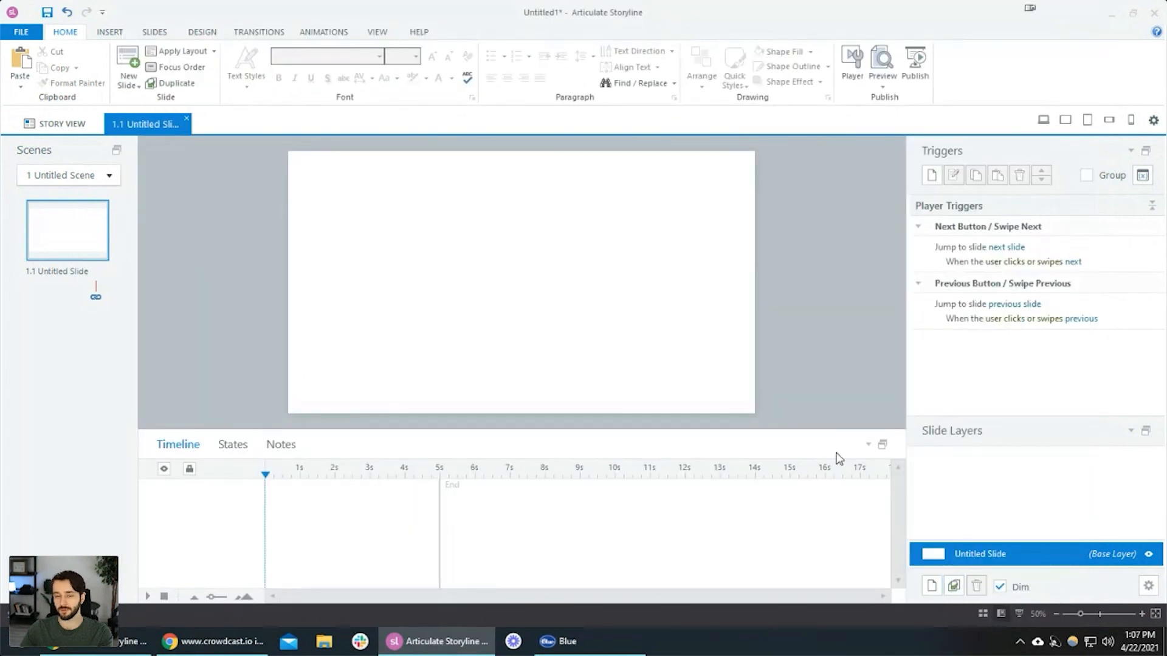
{"action": "left_click", "coordinate": [93, 128]}
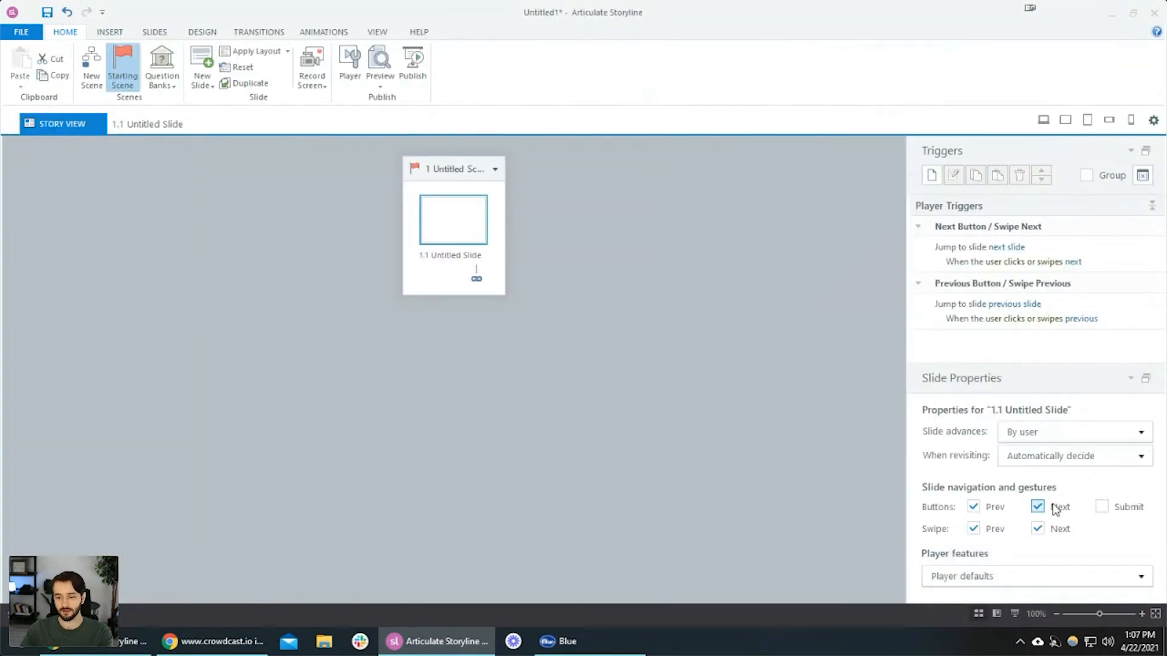
Check the blank project in preview and open slide 1.1 for editing
{"action": "left_click", "coordinate": [1044, 119]}
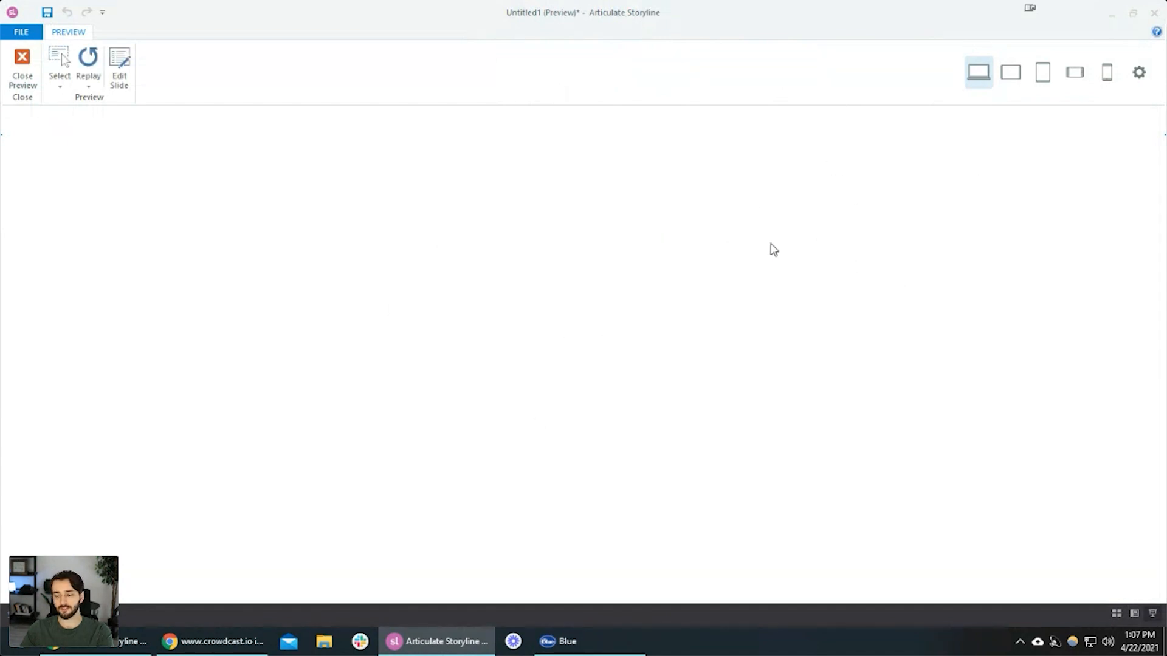
{"action": "left_click", "coordinate": [28, 74]}
{"action": "double_click", "coordinate": [447, 238]}
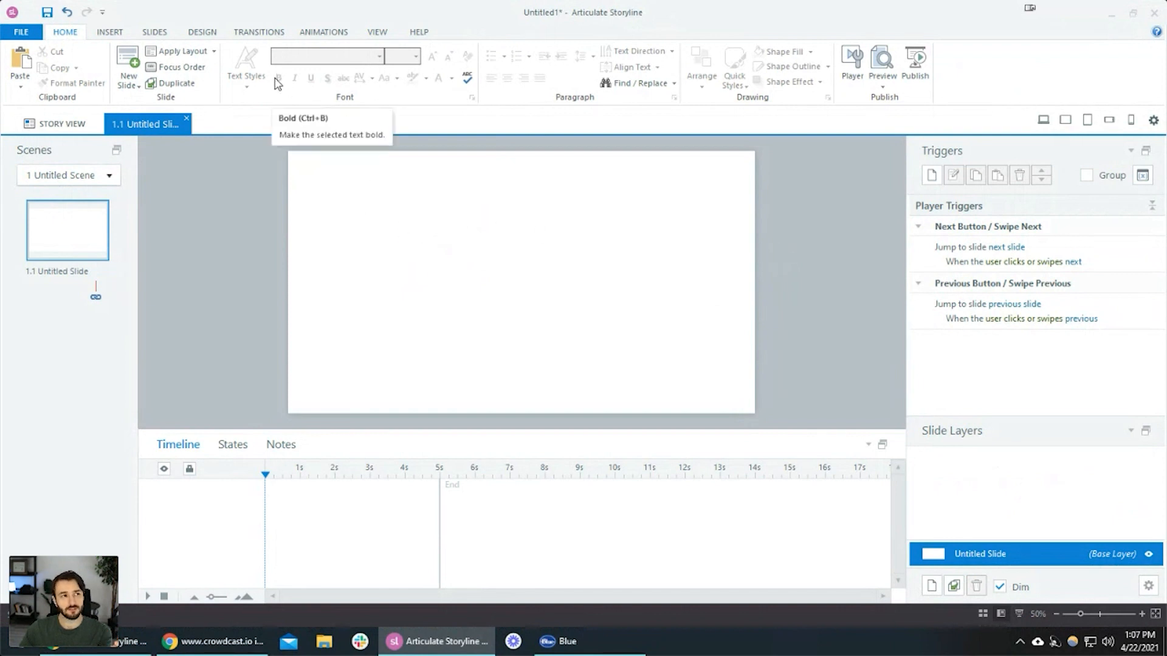
Draw a tall rectangle about 394 by 528 px near the slide's left edge and position it at about X 72, Y 110
{"action": "left_click", "coordinate": [111, 33]}
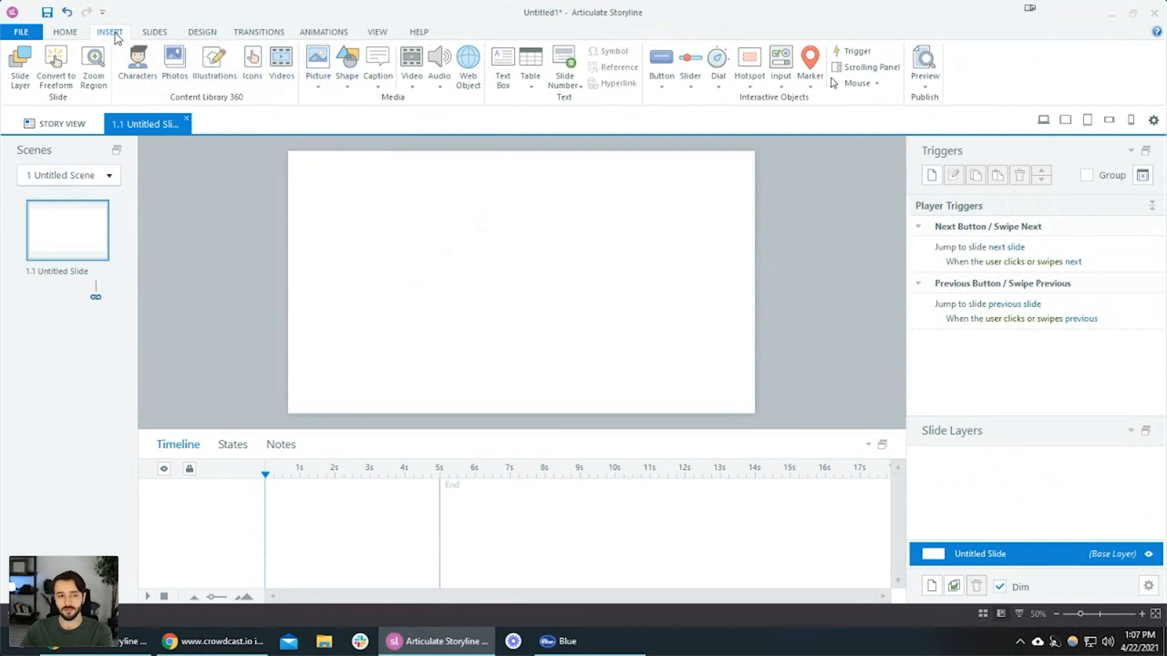
{"action": "left_click", "coordinate": [347, 84]}
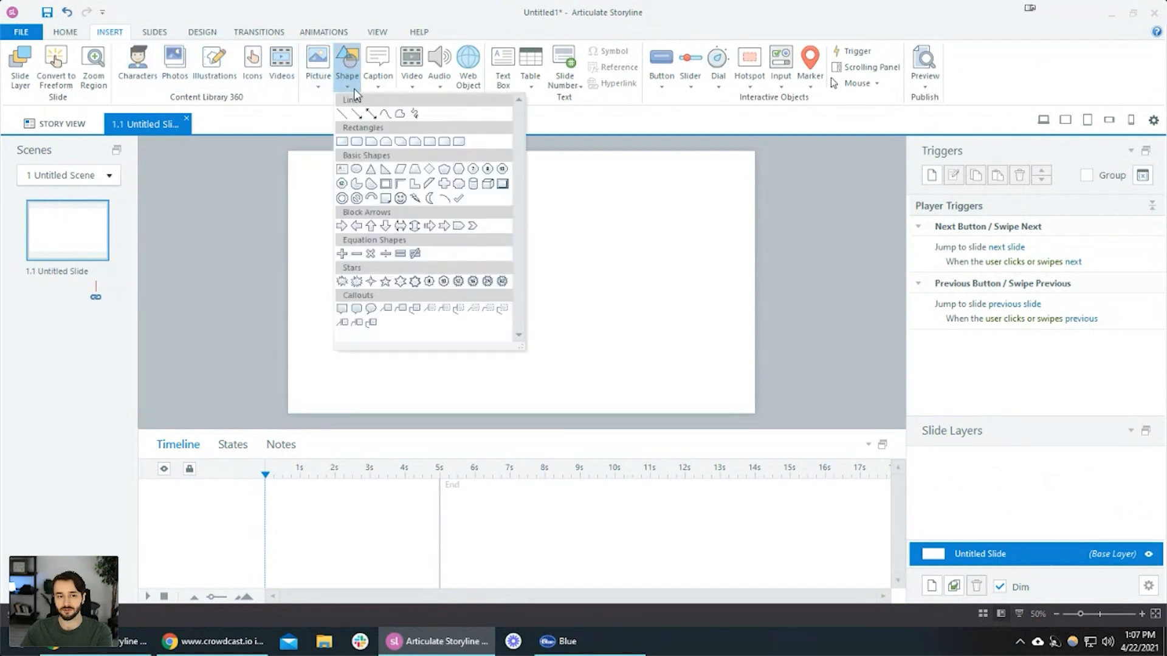
{"action": "left_click", "coordinate": [340, 141]}
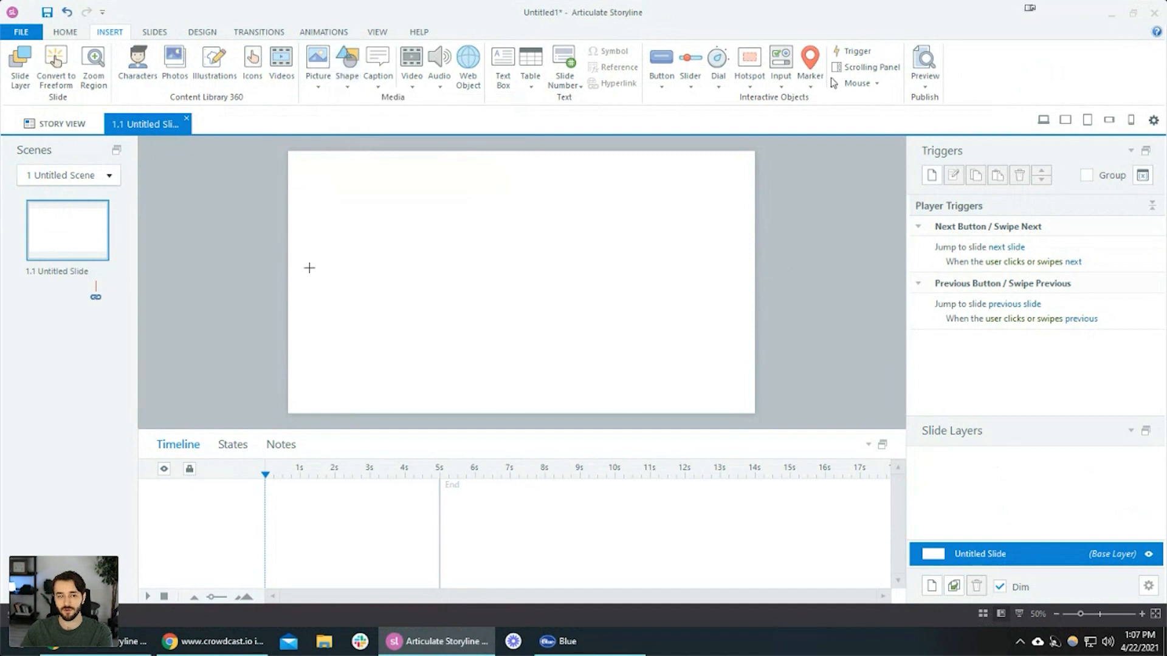
{"action": "left_click_drag", "start_coordinate": [305, 208], "coordinate": [449, 401]}
{"action": "left_click_drag", "start_coordinate": [386, 304], "coordinate": [383, 280]}
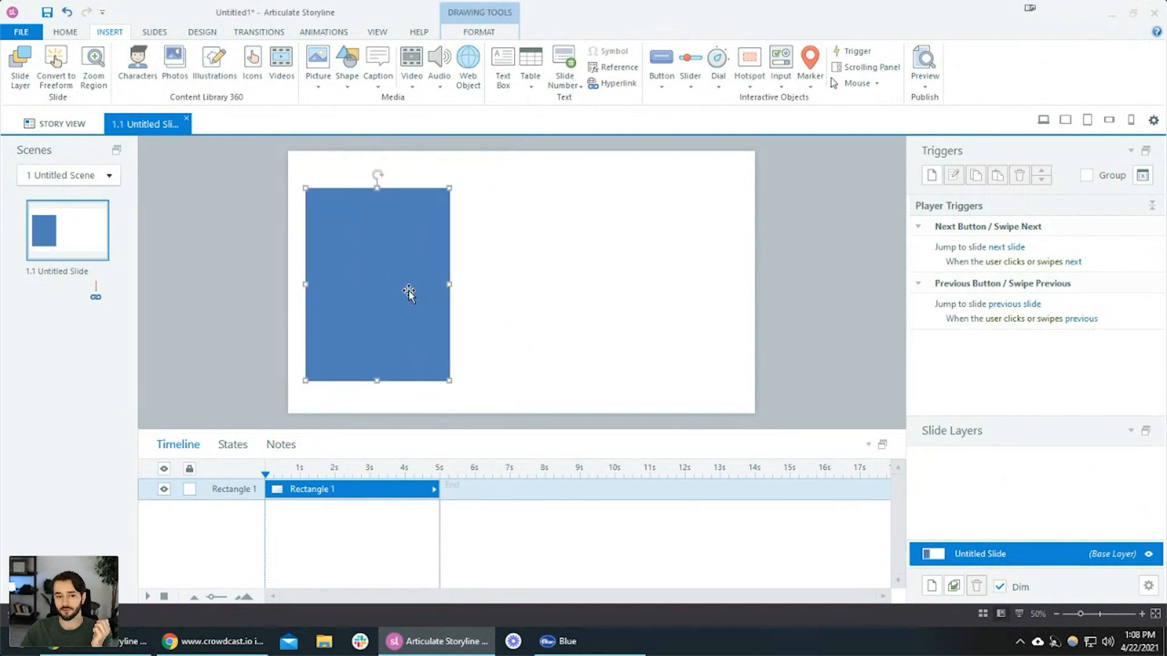
{"action": "left_click_drag", "start_coordinate": [409, 290], "coordinate": [417, 295]}
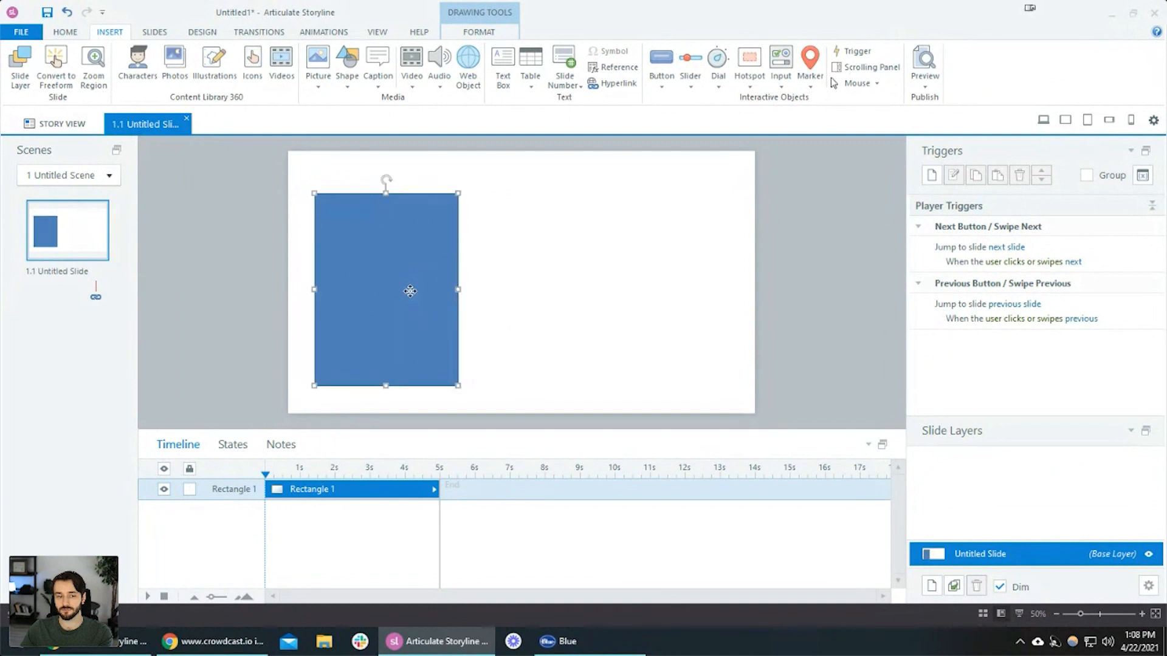
{"action": "left_click", "coordinate": [512, 302]}
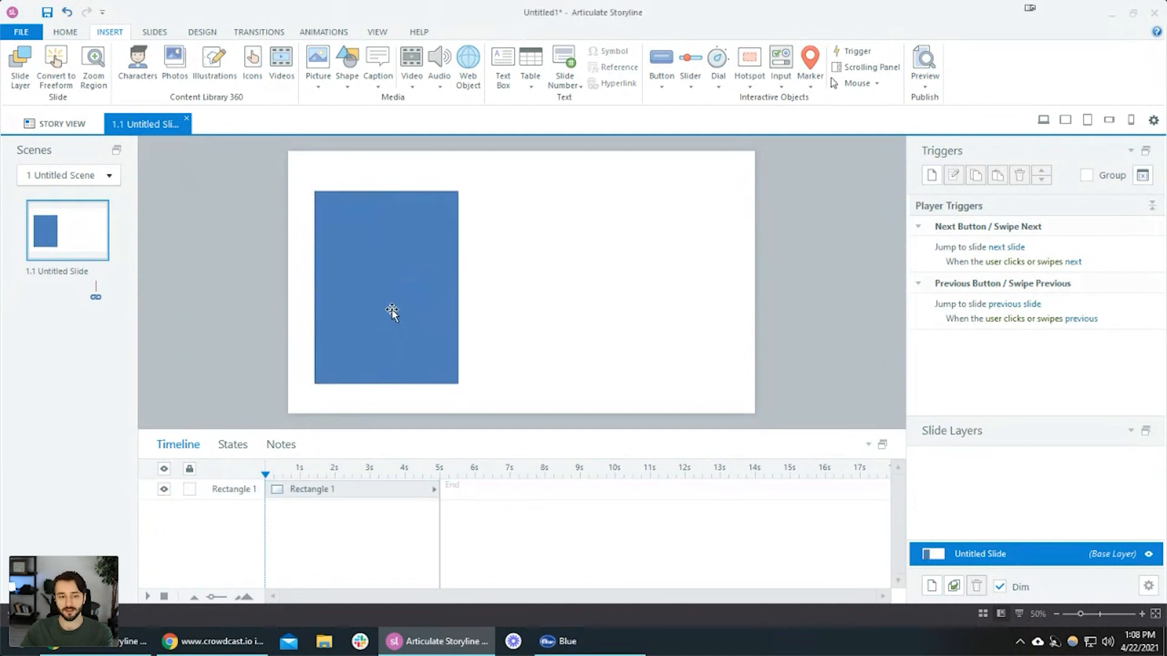
Remove the fill from the rectangle so that only its outline remains
{"action": "left_click", "coordinate": [384, 281]}
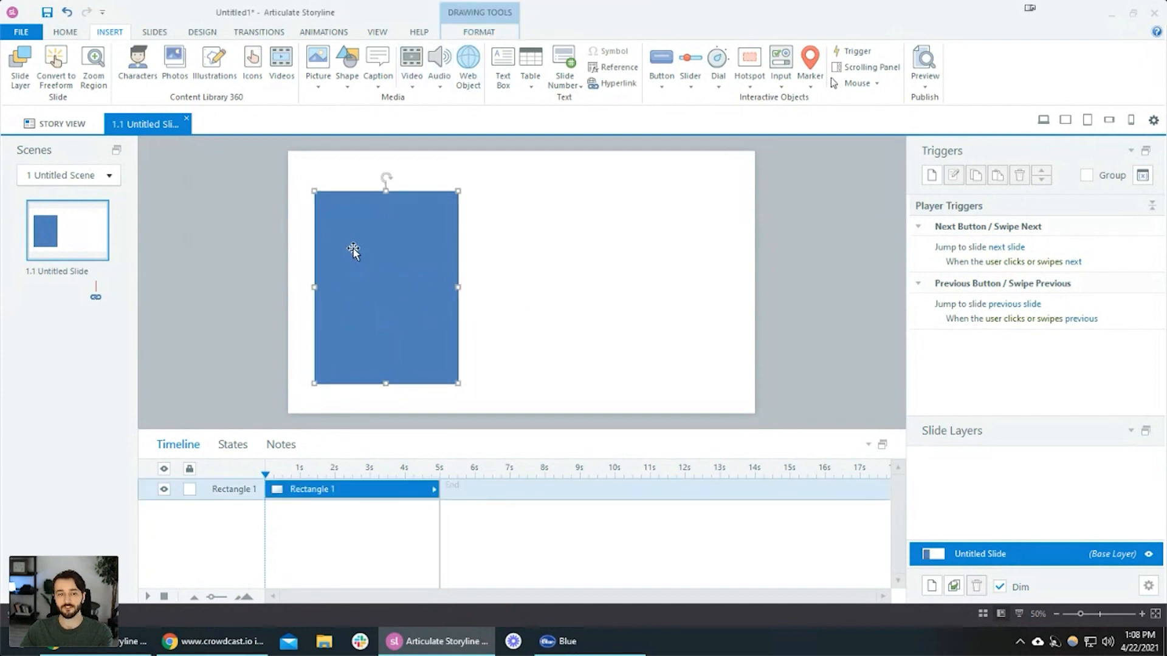
{"action": "left_click", "coordinate": [493, 32]}
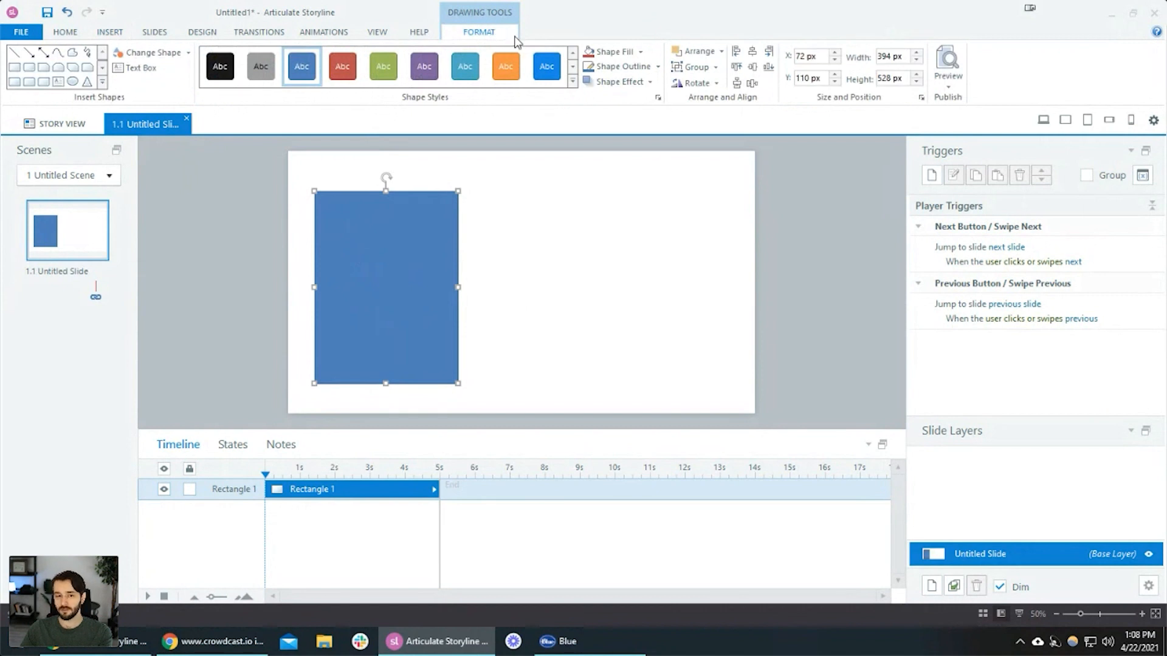
{"action": "left_click", "coordinate": [642, 53]}
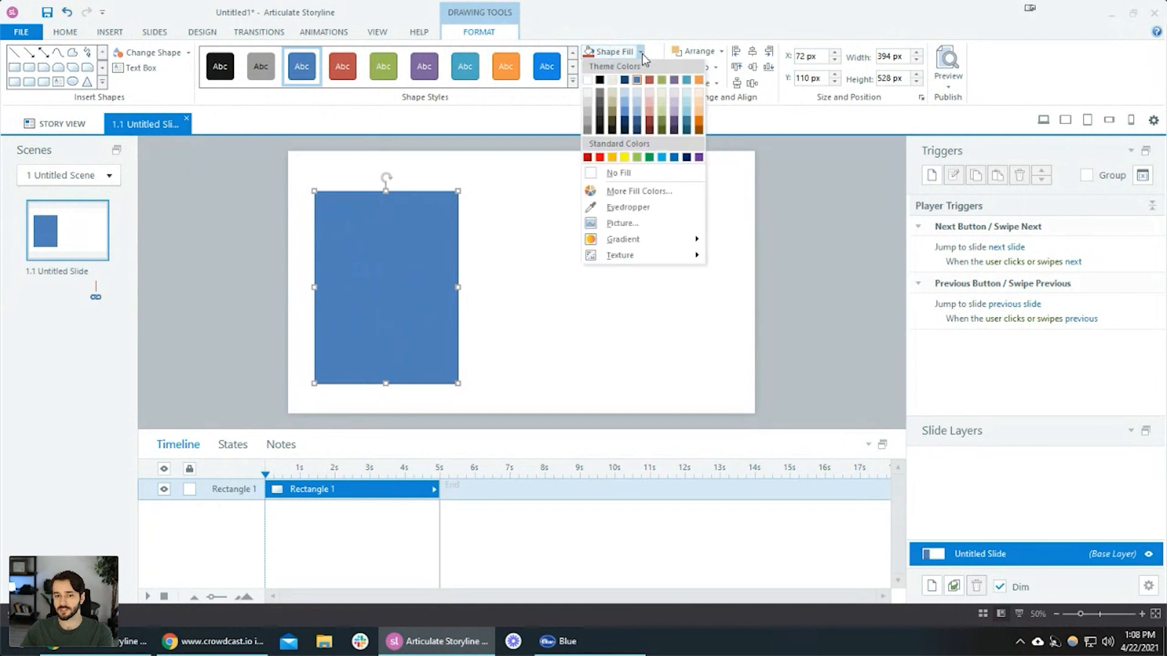
{"action": "left_click", "coordinate": [651, 172]}
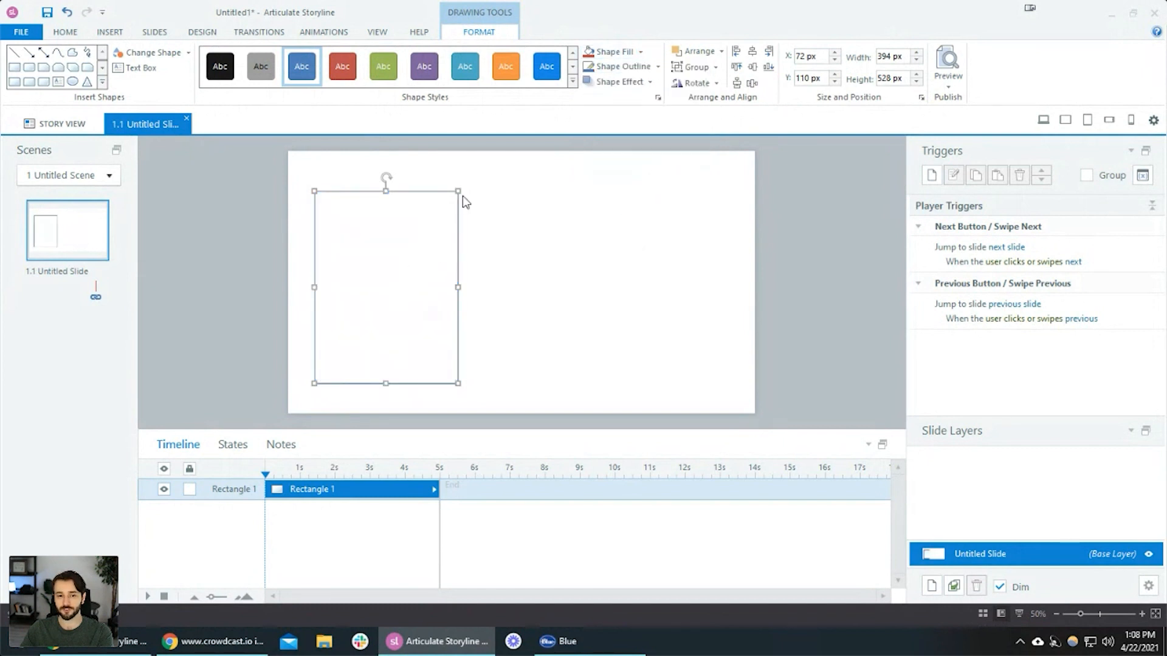
{"action": "left_click", "coordinate": [529, 267]}
Set the rectangle's outline weight to 3 px
{"action": "left_click", "coordinate": [459, 310]}
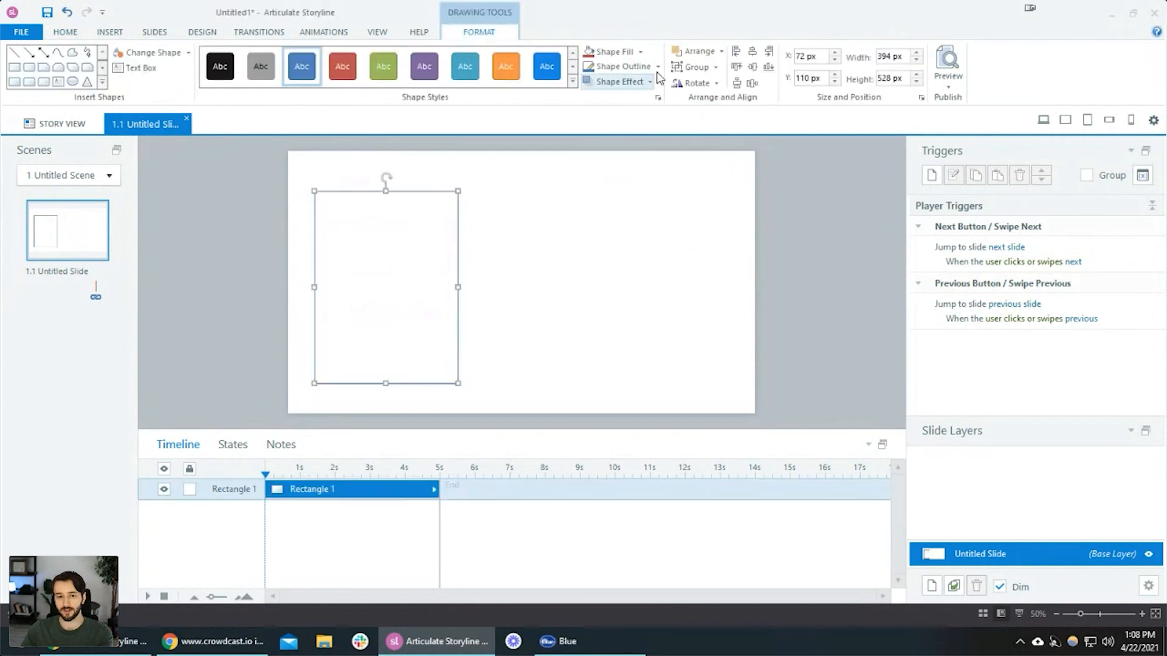
{"action": "left_click", "coordinate": [658, 66]}
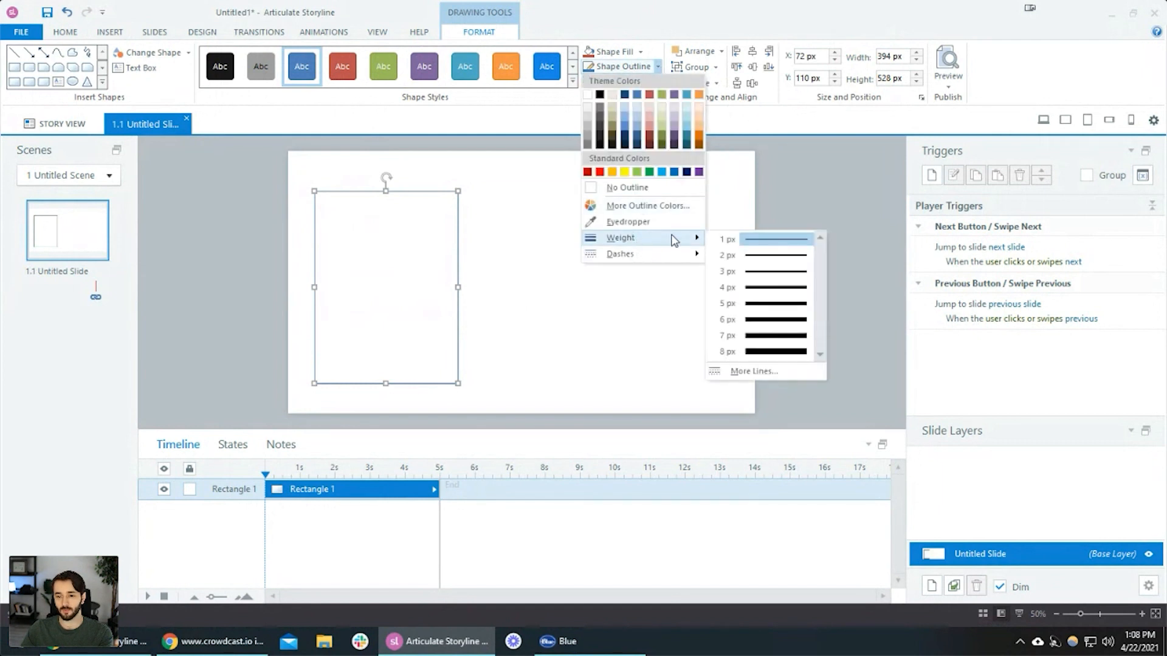
{"action": "left_click", "coordinate": [743, 283]}
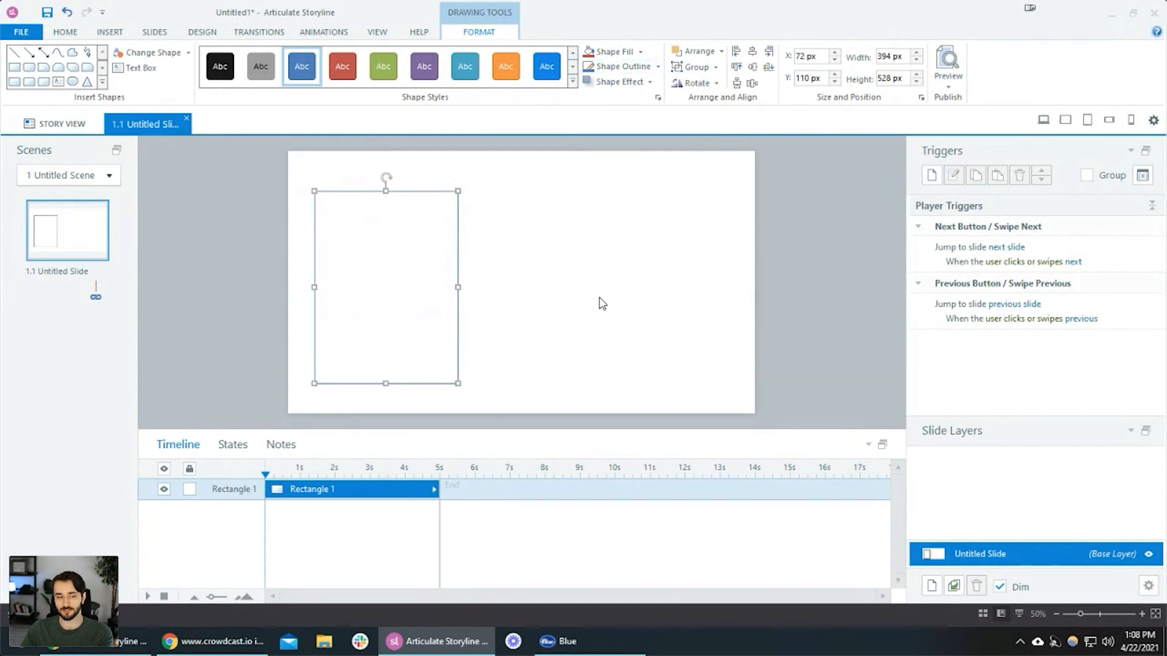
{"action": "left_click", "coordinate": [608, 274]}
{"action": "left_click", "coordinate": [458, 302]}
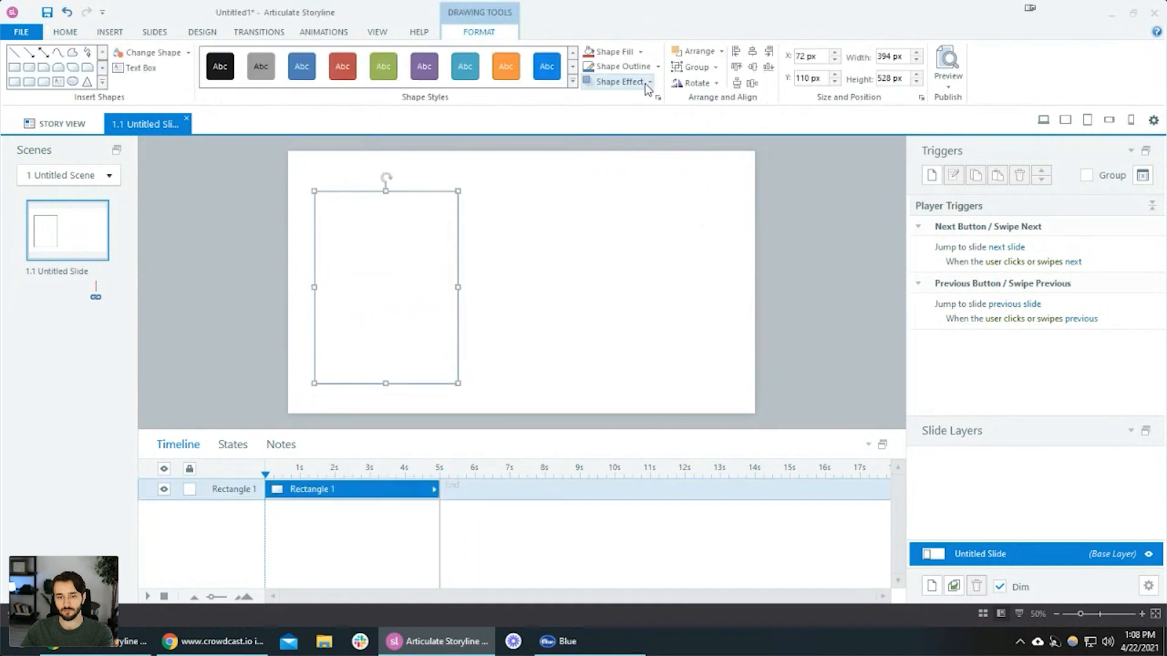
{"action": "left_click", "coordinate": [657, 67]}
{"action": "mouse_move", "coordinate": [643, 245]}
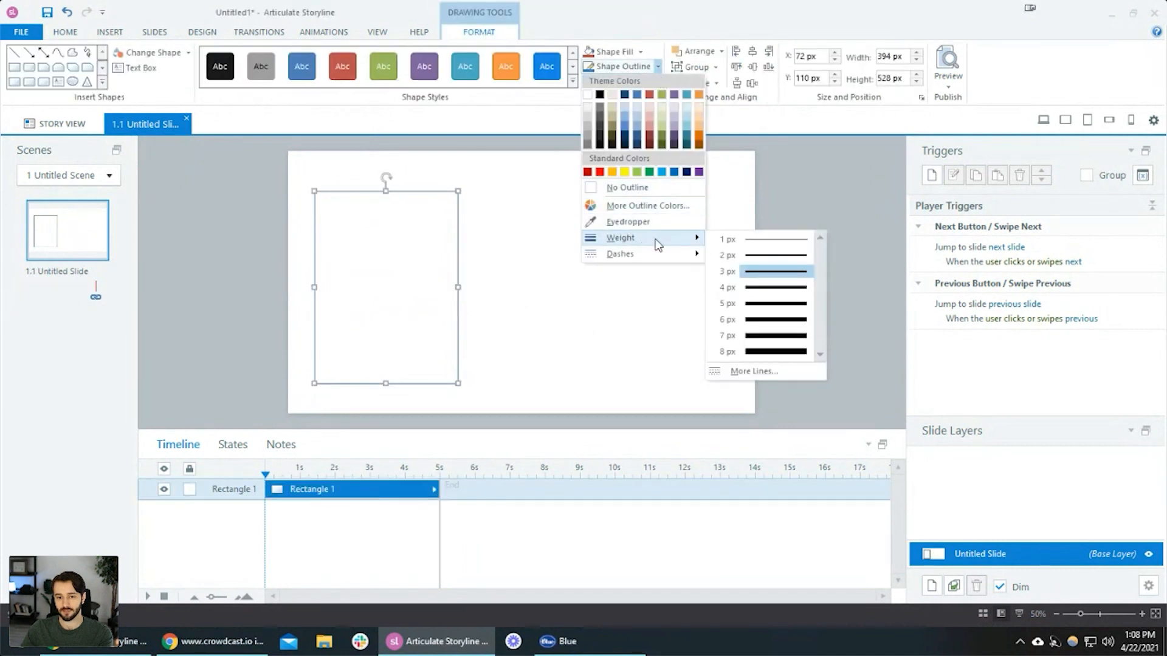
{"action": "left_click", "coordinate": [769, 271]}
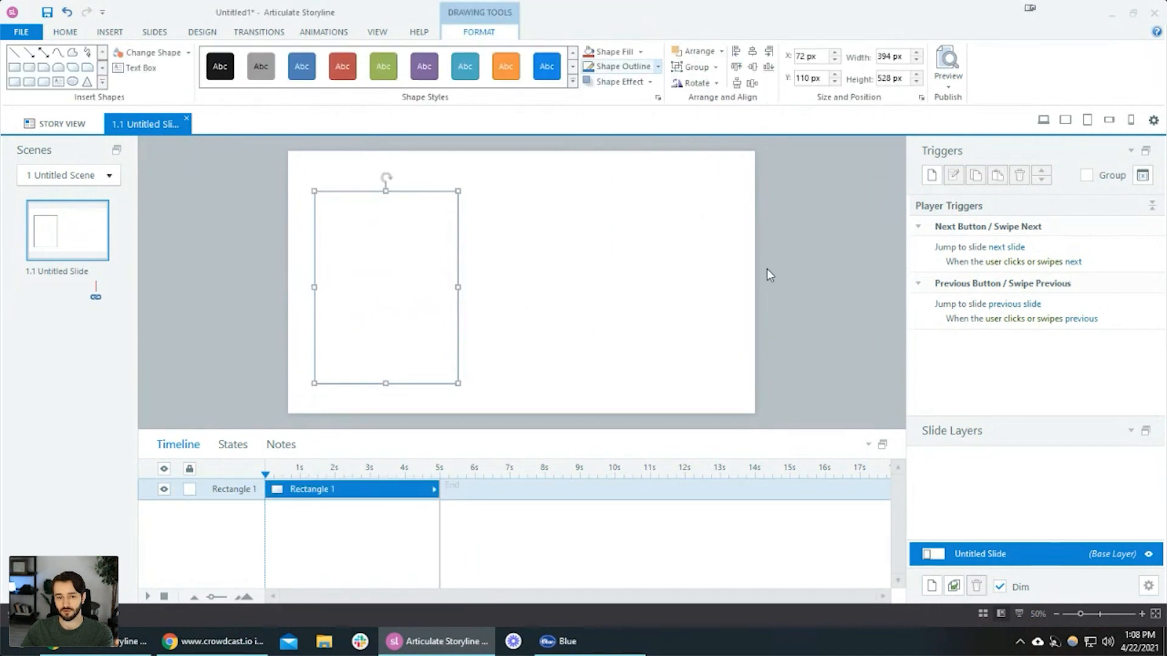
Set the rectangle's outline weight to 5 px
{"action": "left_click", "coordinate": [657, 66]}
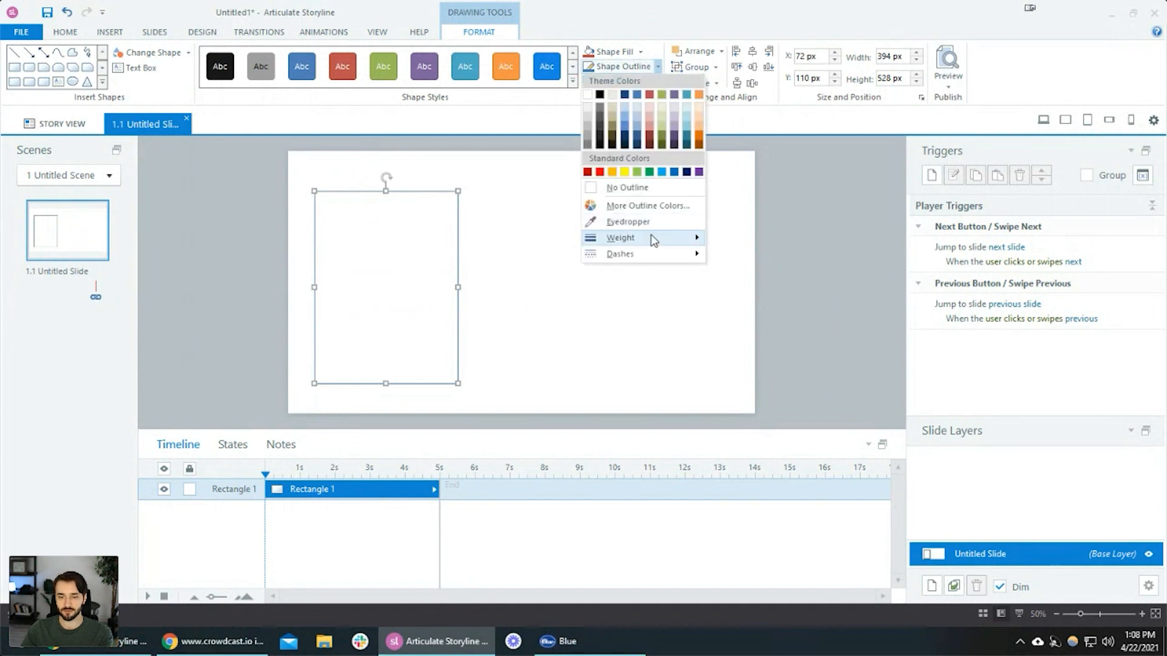
{"action": "mouse_move", "coordinate": [651, 238]}
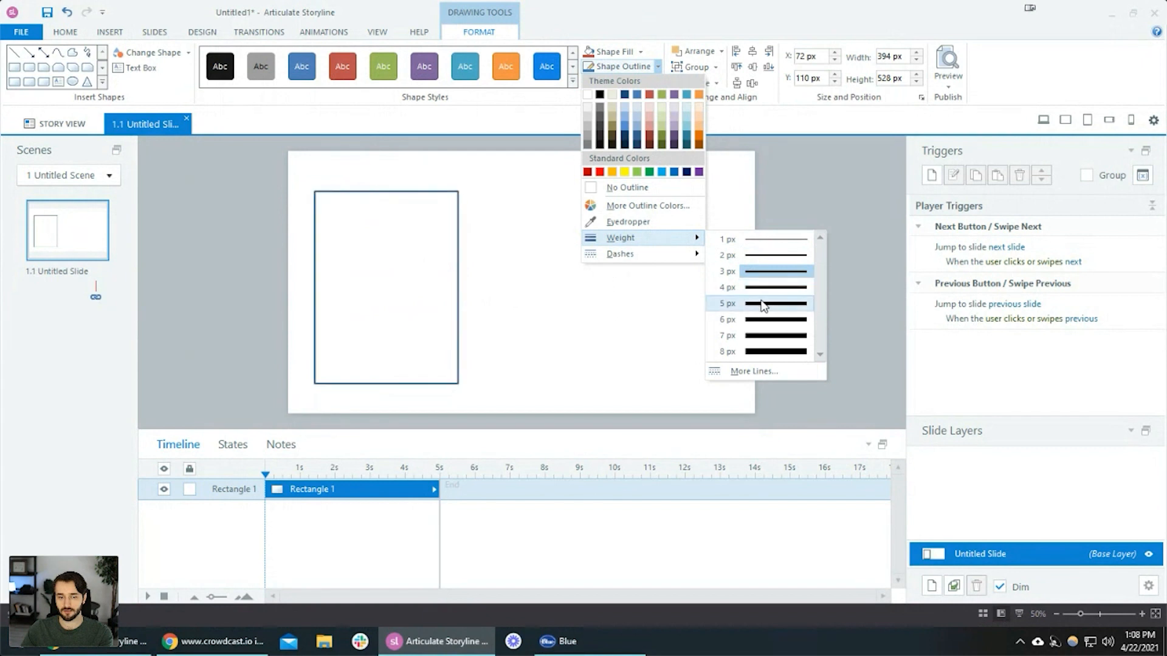
{"action": "left_click", "coordinate": [541, 268]}
{"action": "left_click", "coordinate": [482, 265]}
{"action": "left_click", "coordinate": [453, 234]}
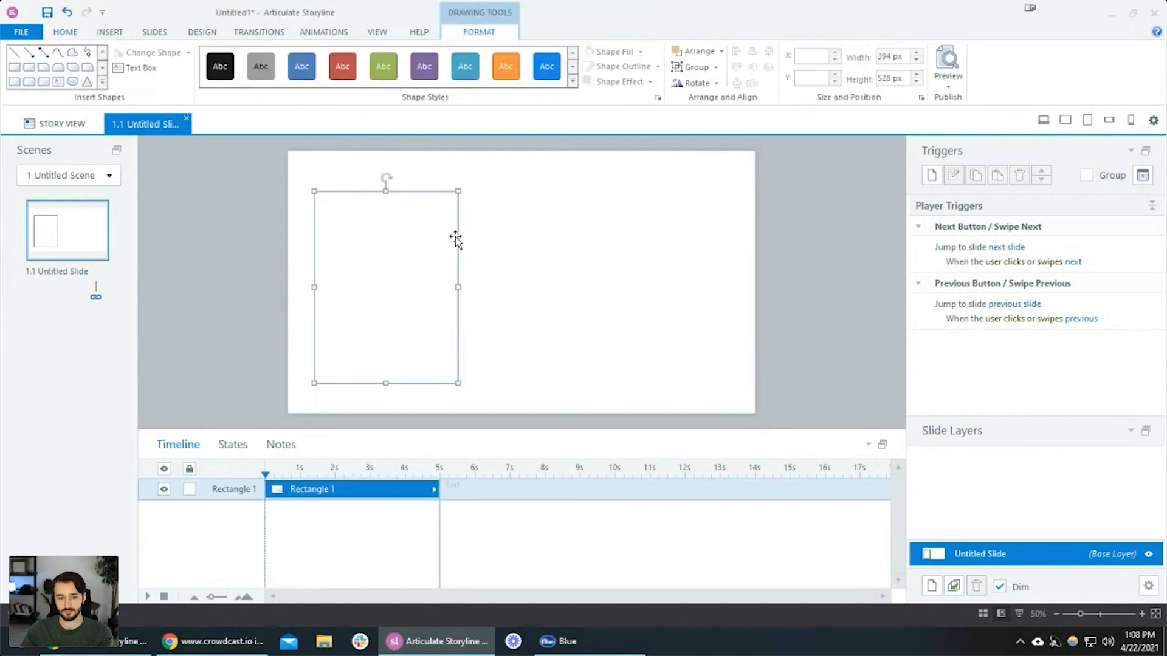
{"action": "left_click", "coordinate": [658, 67]}
{"action": "mouse_move", "coordinate": [632, 237]}
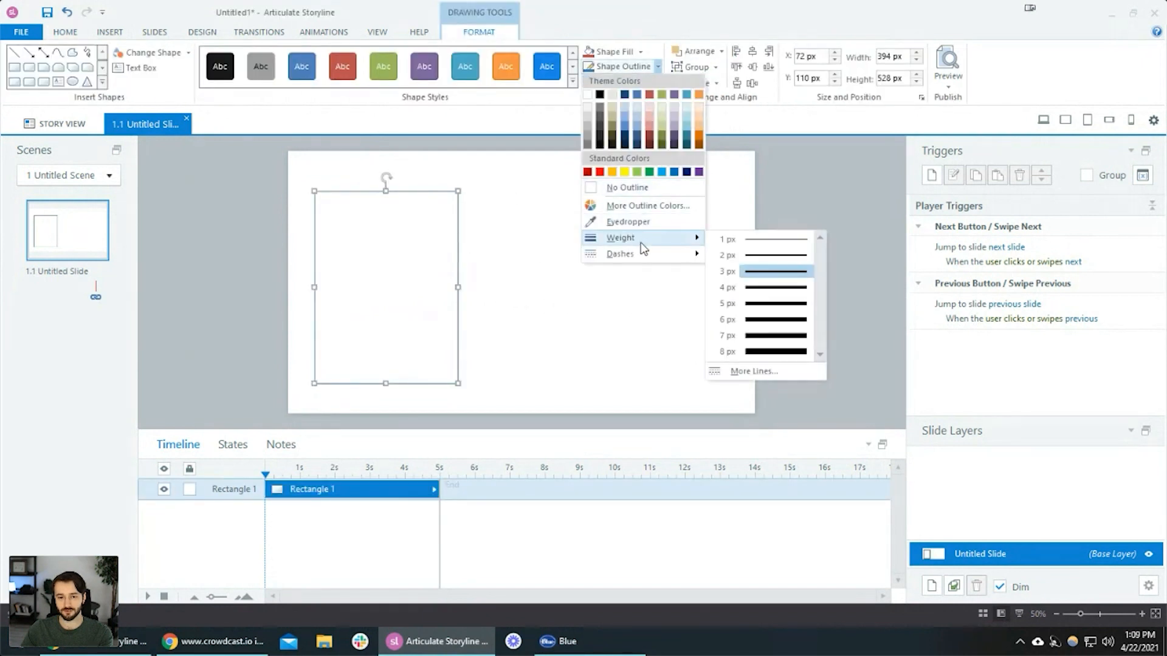
{"action": "left_click", "coordinate": [760, 301]}
{"action": "left_click", "coordinate": [605, 336]}
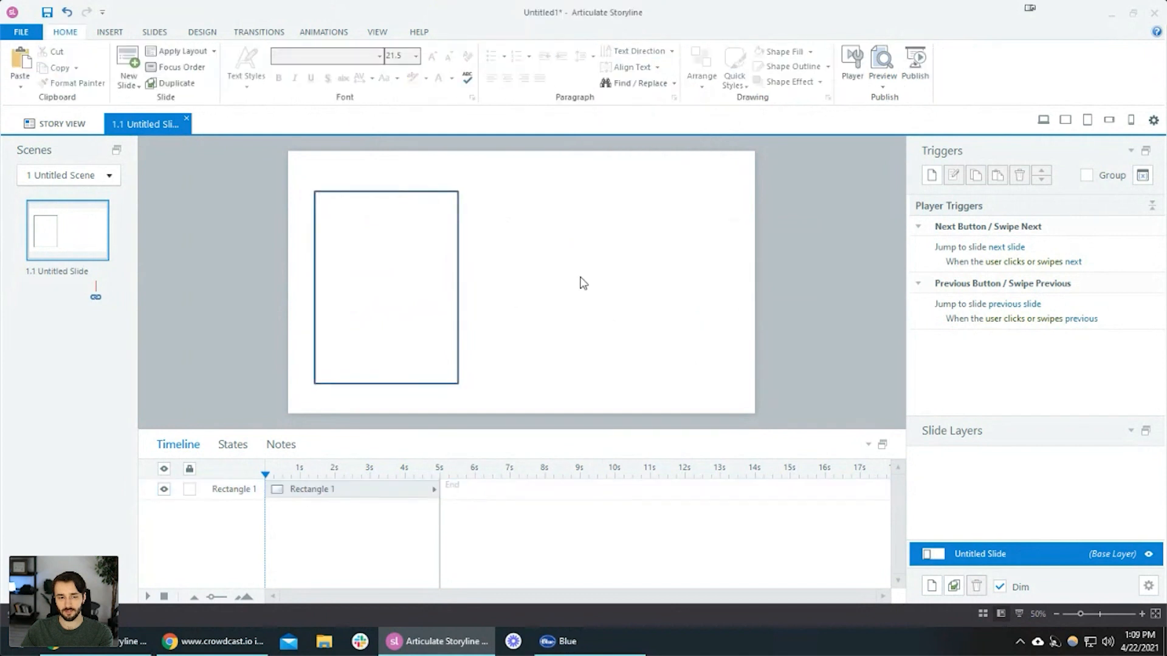
Set the rectangle's outline weight to 6 px
{"action": "left_click", "coordinate": [458, 309]}
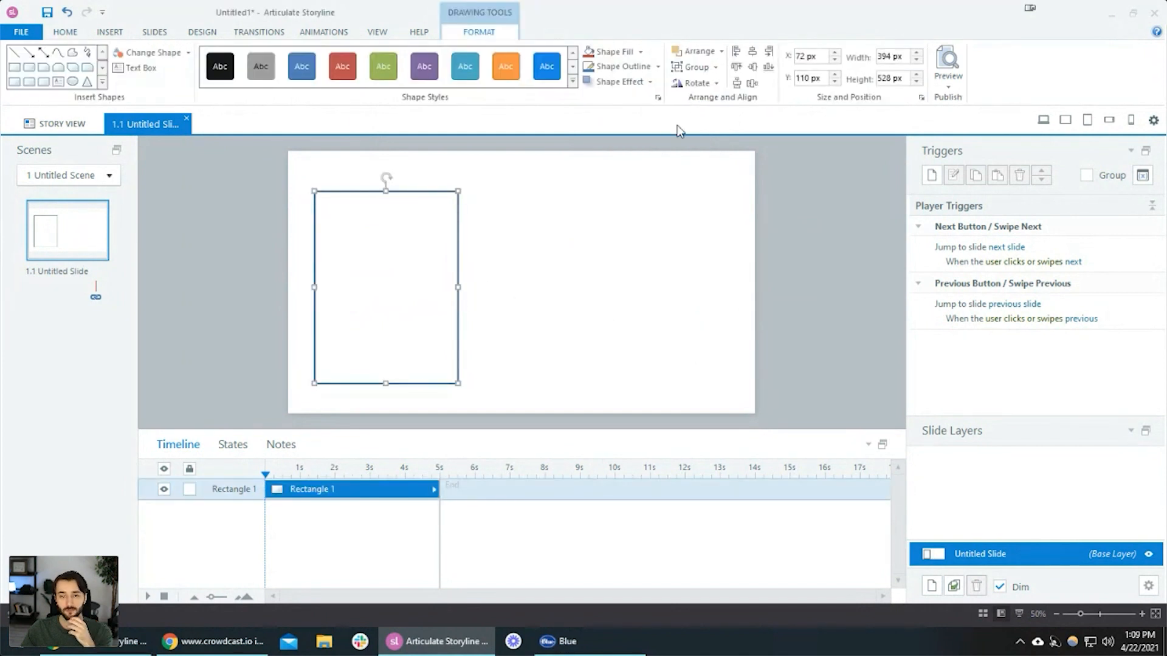
{"action": "left_click", "coordinate": [658, 66]}
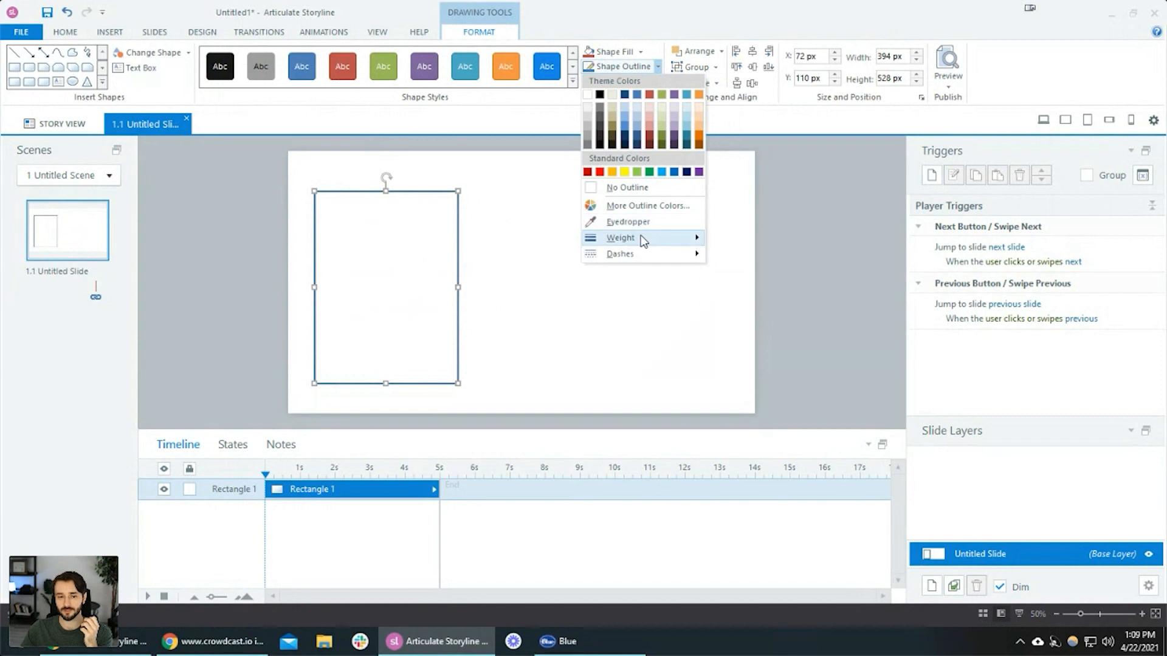
{"action": "mouse_move", "coordinate": [658, 241]}
{"action": "left_click", "coordinate": [757, 317]}
{"action": "left_click", "coordinate": [611, 315]}
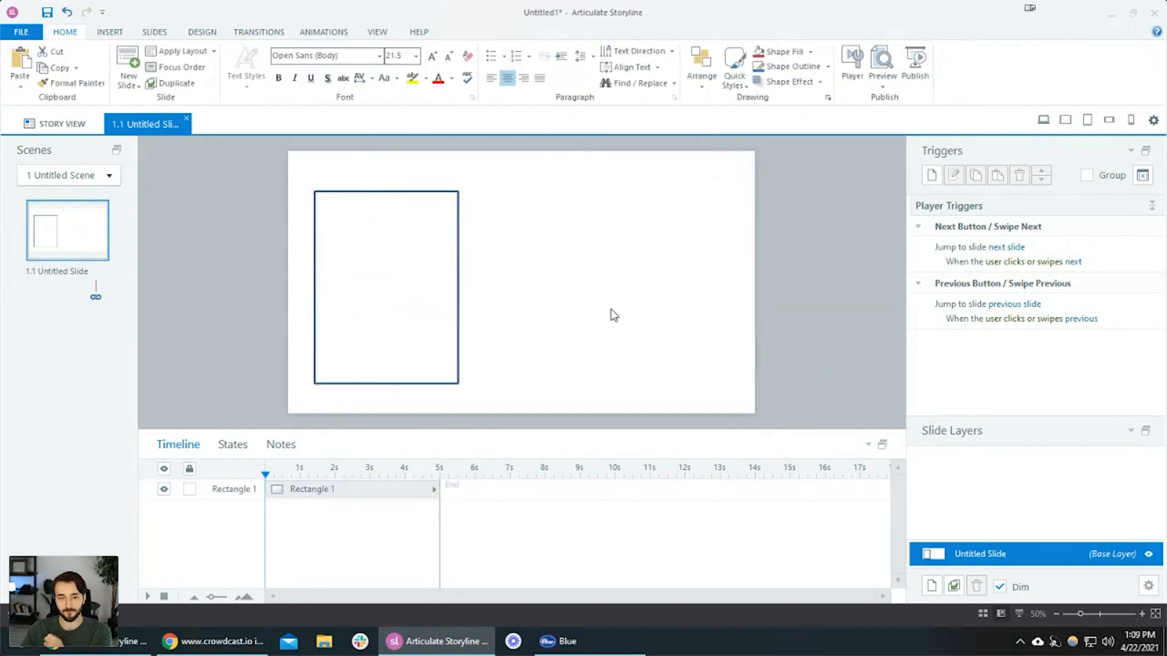
Apply the custom color with HTML code 007FEE to the rectangle's outline
{"action": "left_click", "coordinate": [459, 276]}
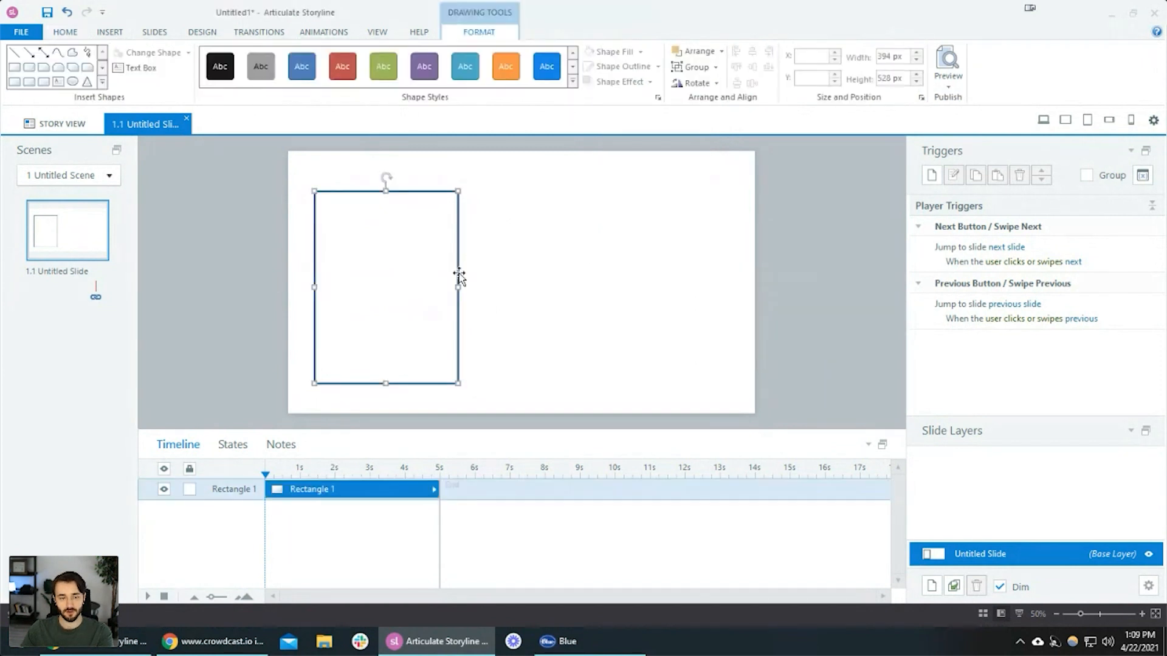
{"action": "left_click", "coordinate": [658, 67]}
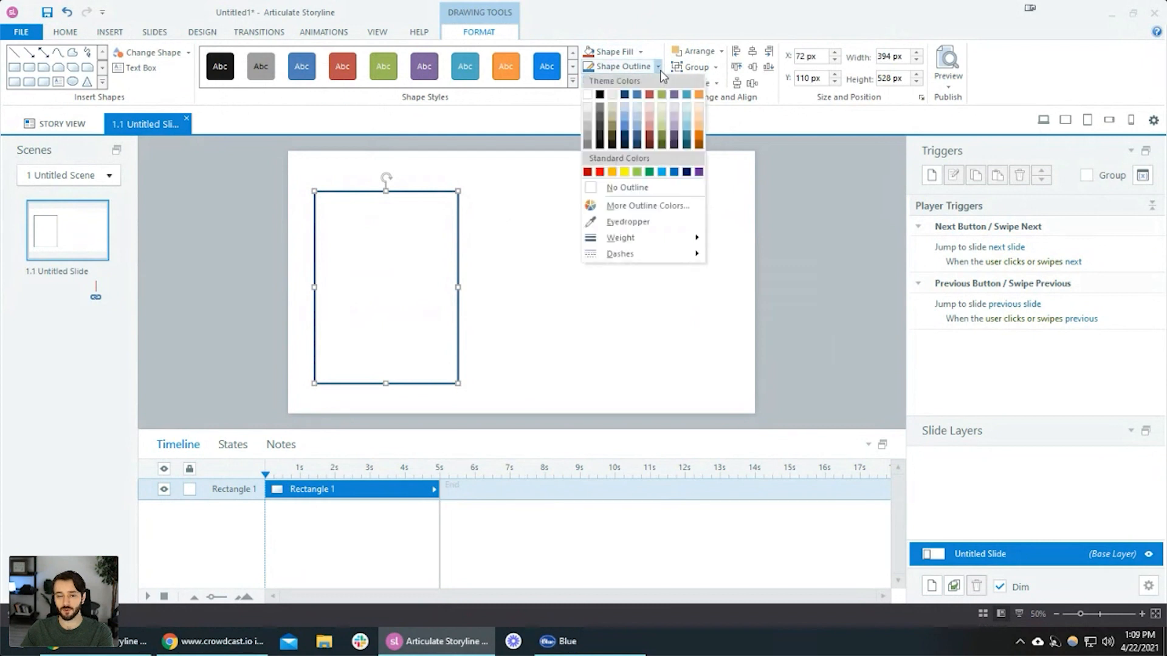
{"action": "left_click", "coordinate": [672, 205]}
{"action": "left_click", "coordinate": [702, 413]}
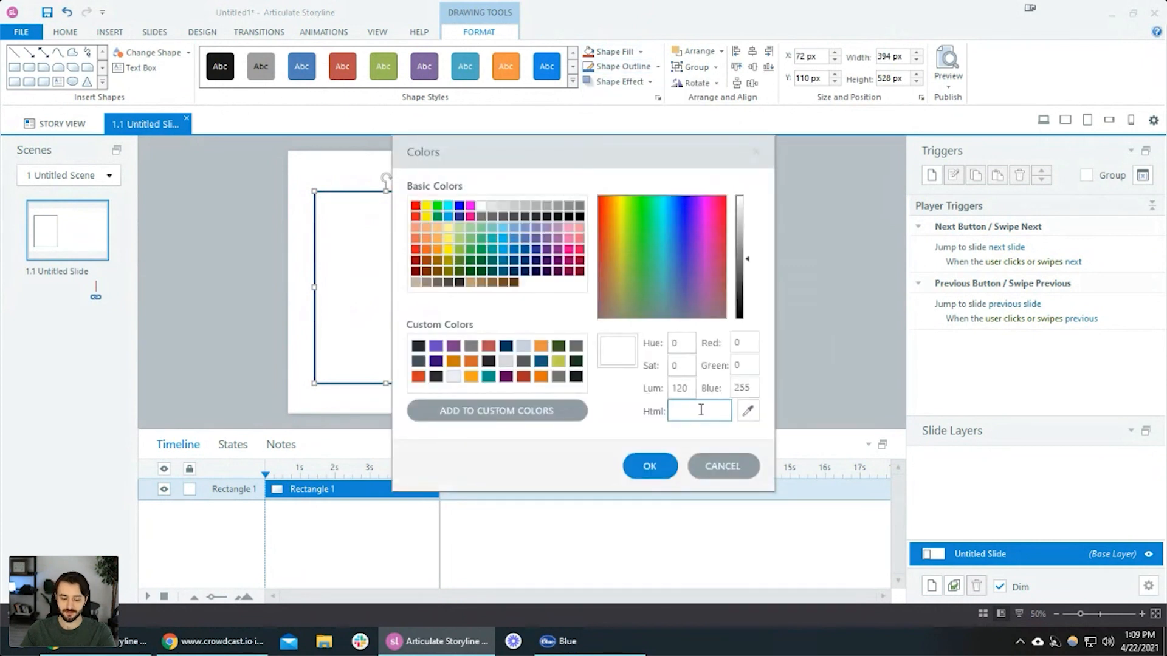
{"action": "type", "text": "007FEE"}
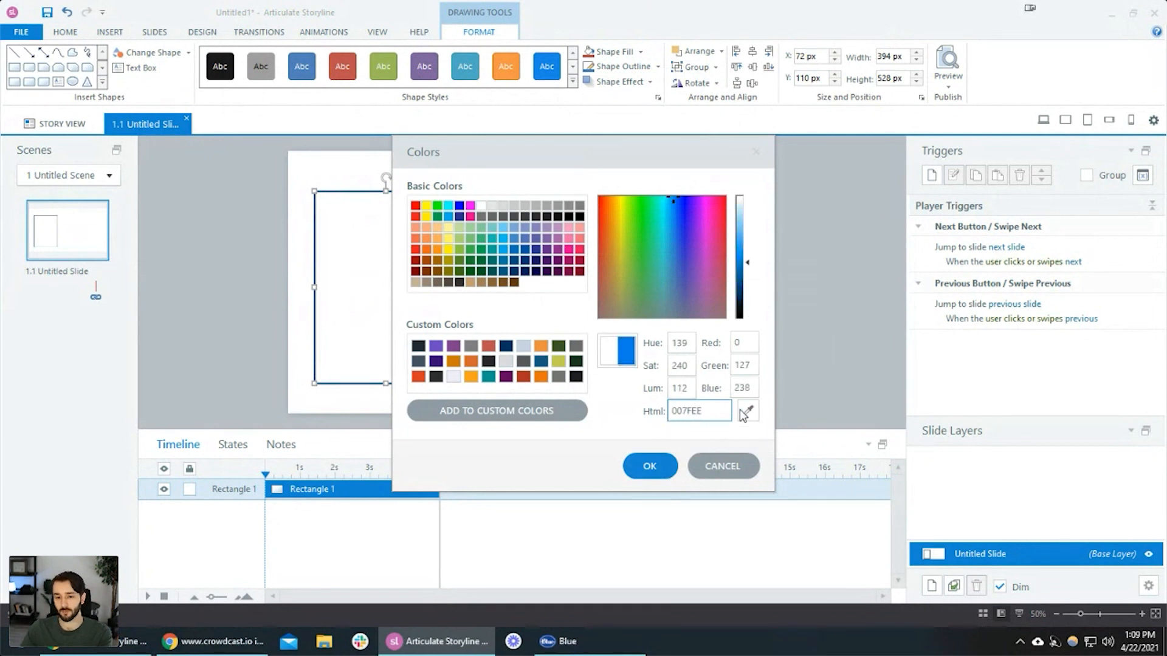
{"action": "left_click", "coordinate": [671, 469]}
{"action": "left_click", "coordinate": [560, 333]}
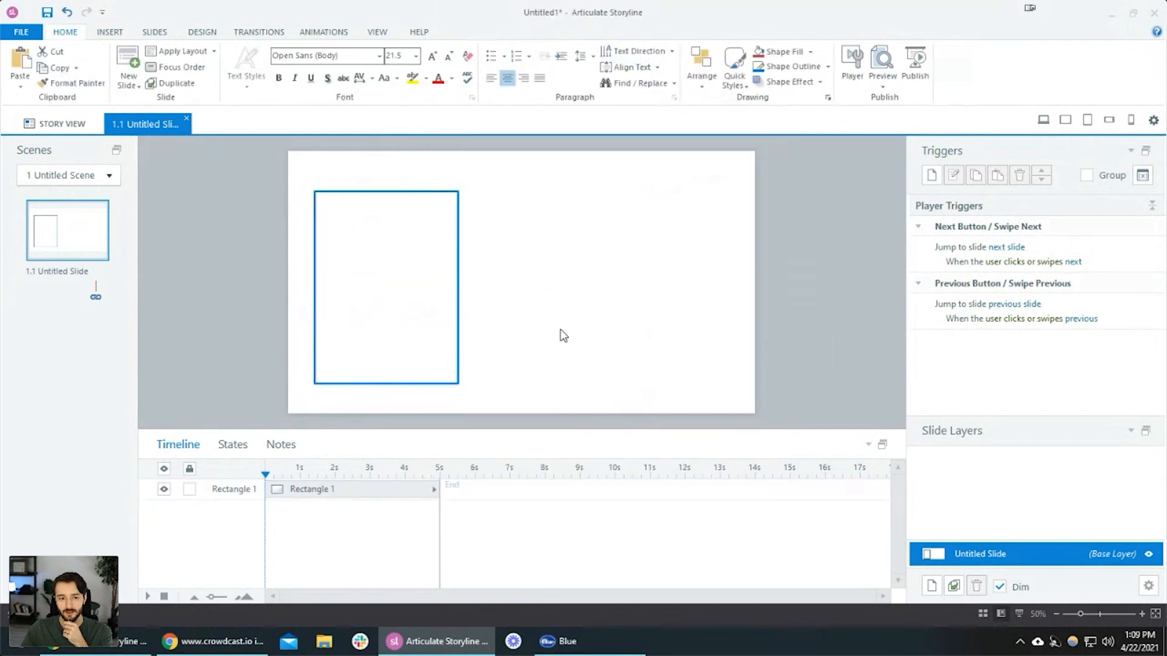
Duplicate the outlined rectangle to the slide's right side at X 806, Y 110, aligned with the original
{"action": "left_click", "coordinate": [458, 299]}
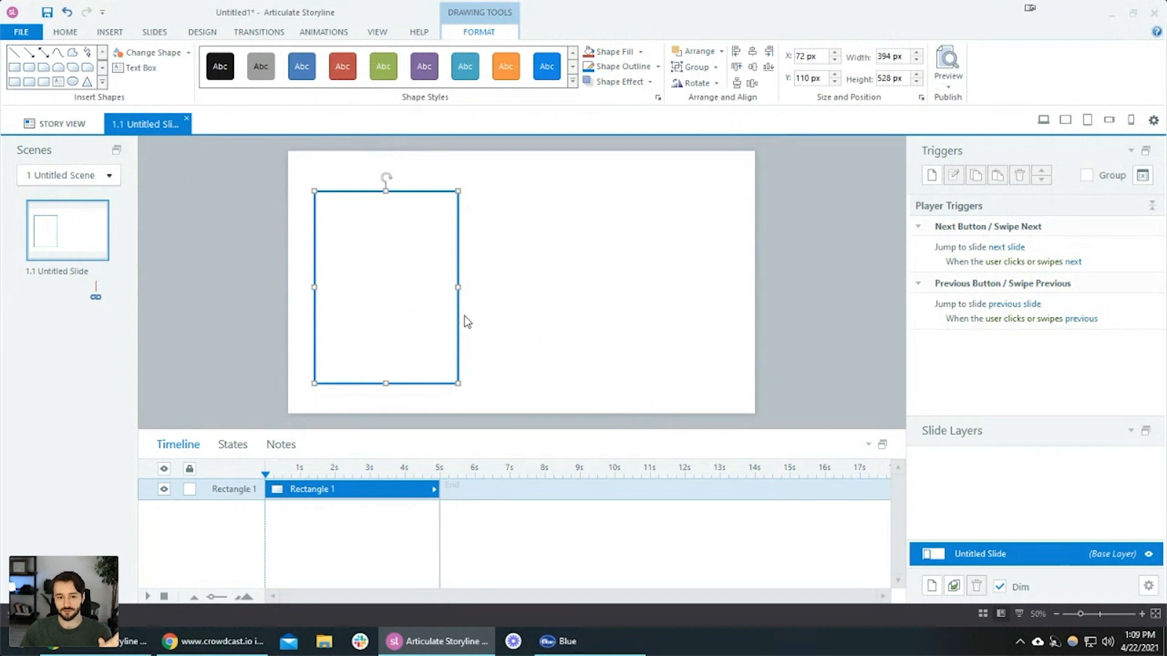
{"action": "left_click_drag", "start_coordinate": [459, 323], "coordinate": [711, 325]}
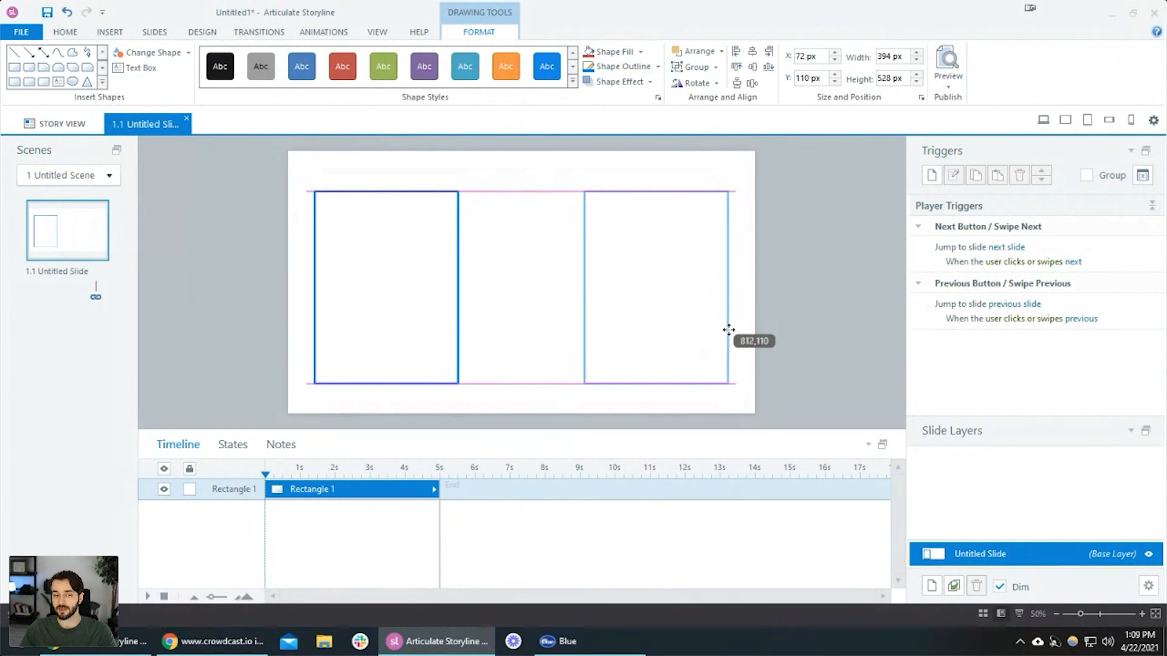
{"action": "left_click_drag", "start_coordinate": [729, 329], "coordinate": [728, 329]}
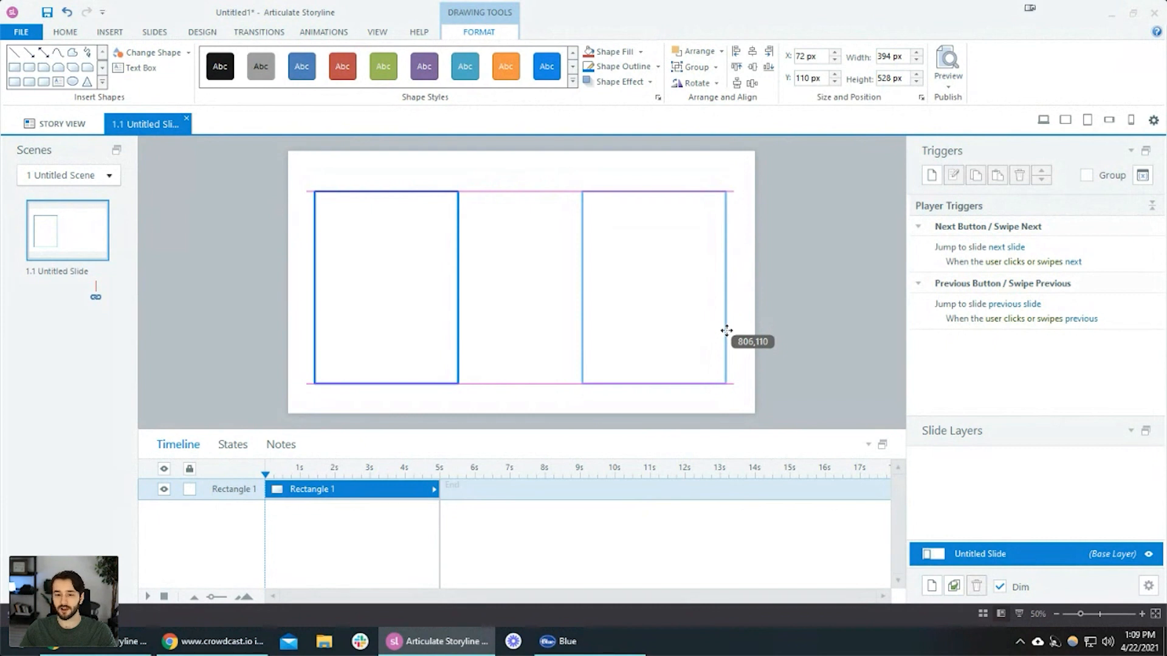
{"action": "left_click_drag", "start_coordinate": [726, 331], "coordinate": [727, 331]}
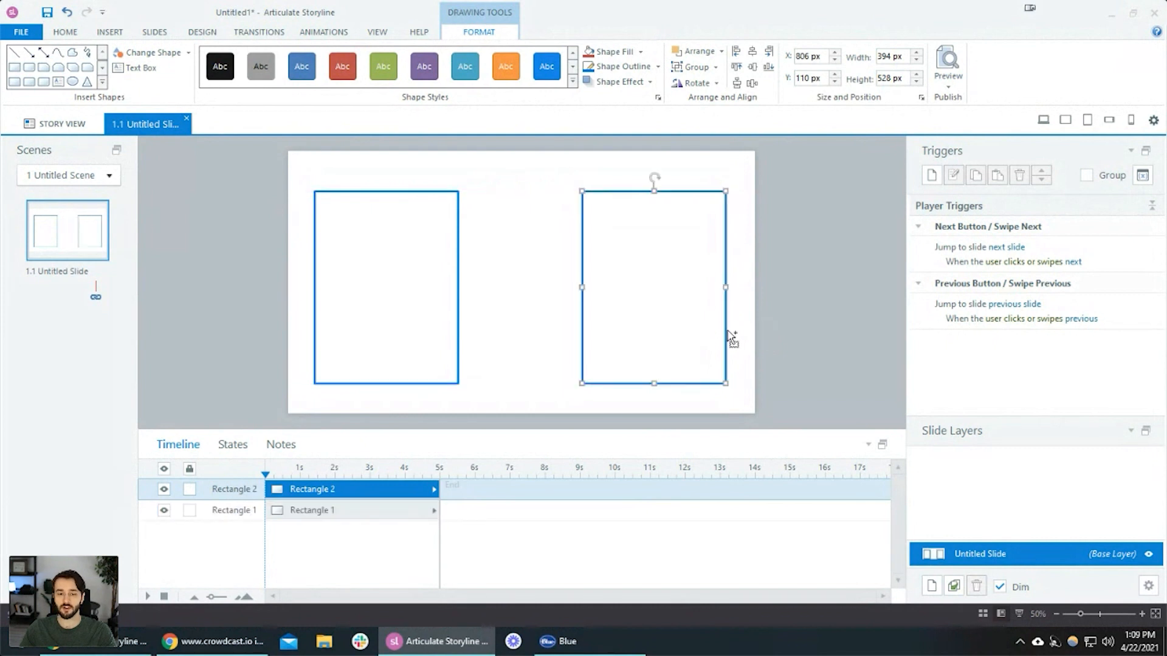
Widen the left rectangle slightly by moving its inner edge toward the slide's center
{"action": "left_click", "coordinate": [779, 315]}
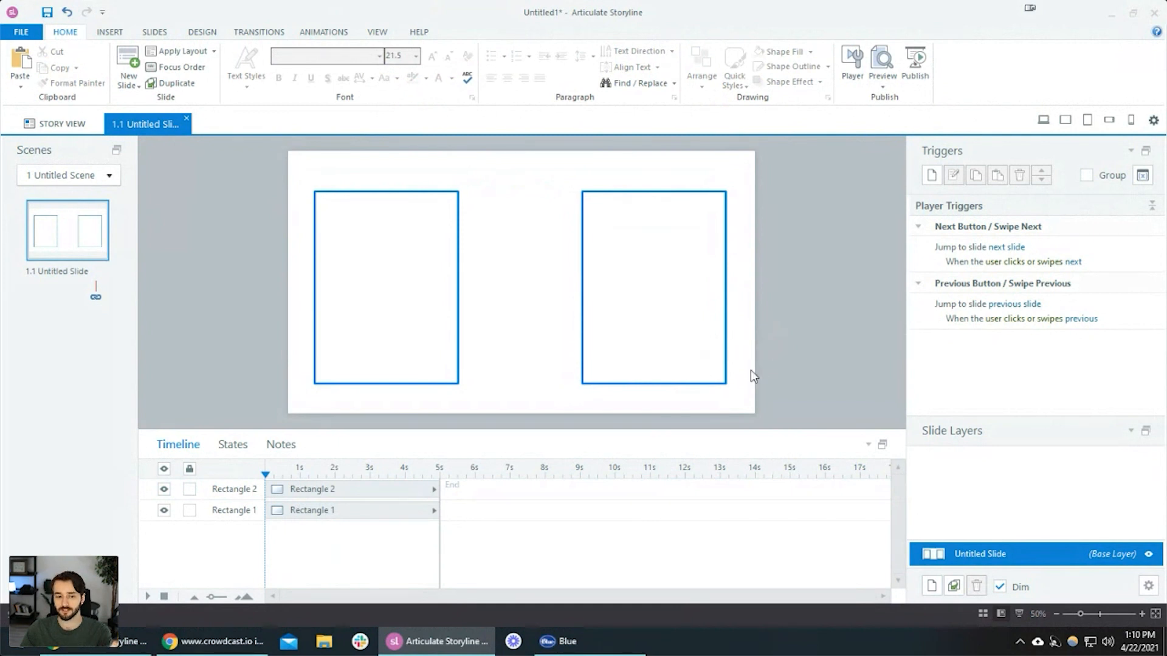
{"action": "left_click", "coordinate": [456, 308]}
{"action": "left_click_drag", "start_coordinate": [458, 287], "coordinate": [464, 291]}
Replace the right rectangle with a duplicate of the widened left one, level with it near the slide's right edge
{"action": "left_click", "coordinate": [585, 305]}
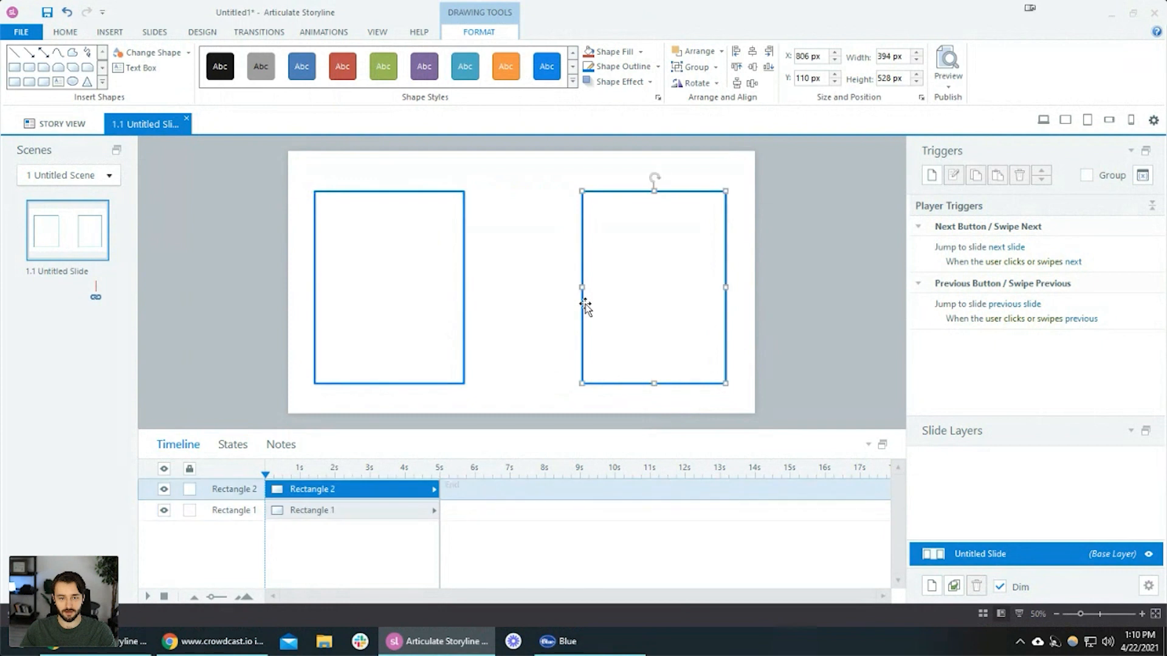
{"action": "key", "text": "Delete"}
{"action": "left_click", "coordinate": [464, 319]}
{"action": "left_click_drag", "start_coordinate": [466, 320], "coordinate": [729, 316]}
{"action": "left_click", "coordinate": [820, 328]}
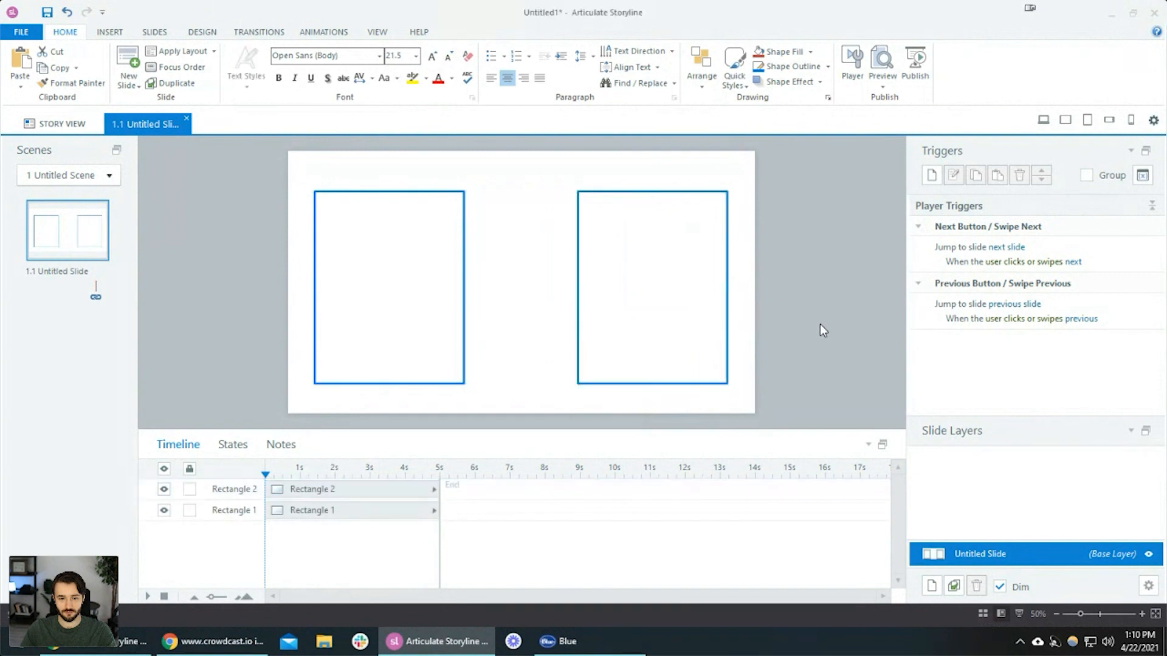
{"action": "left_click", "coordinate": [723, 309]}
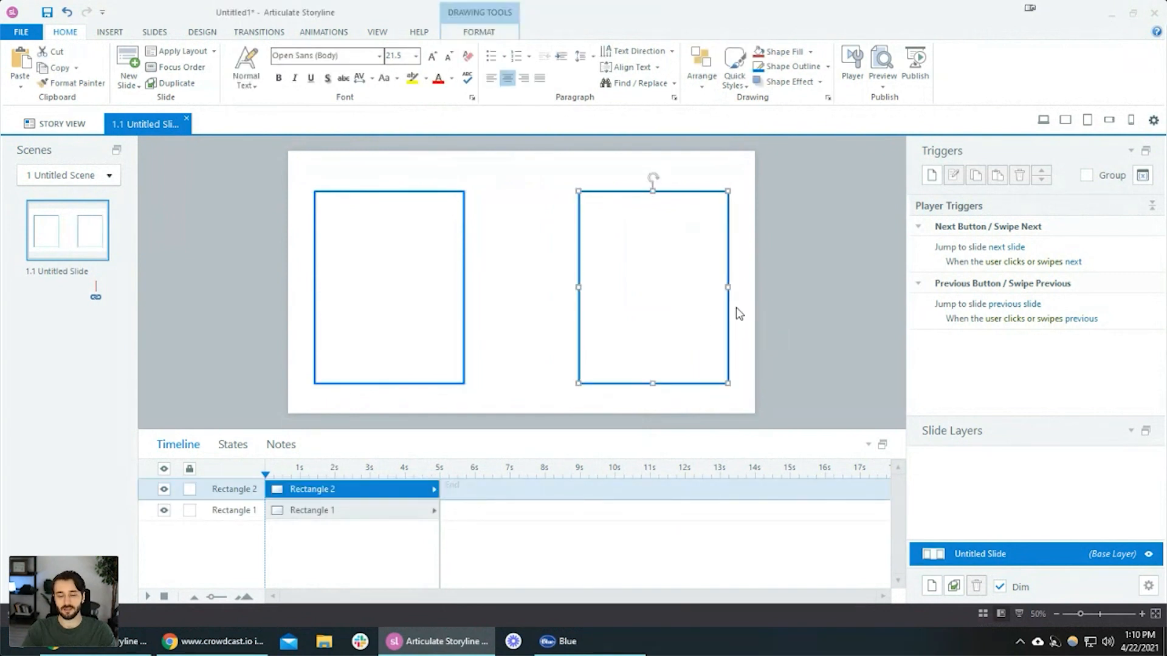
{"action": "left_click", "coordinate": [850, 327]}
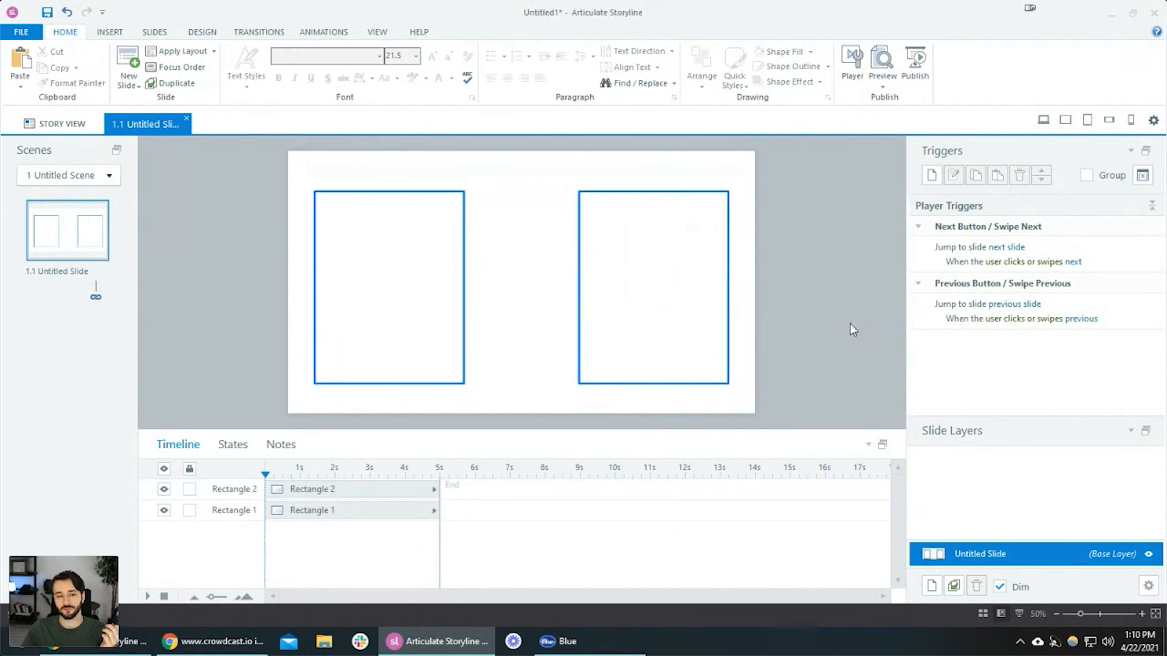
Shorten both rectangles together by lowering their upper edges slightly, making room above them
{"action": "left_click", "coordinate": [393, 194]}
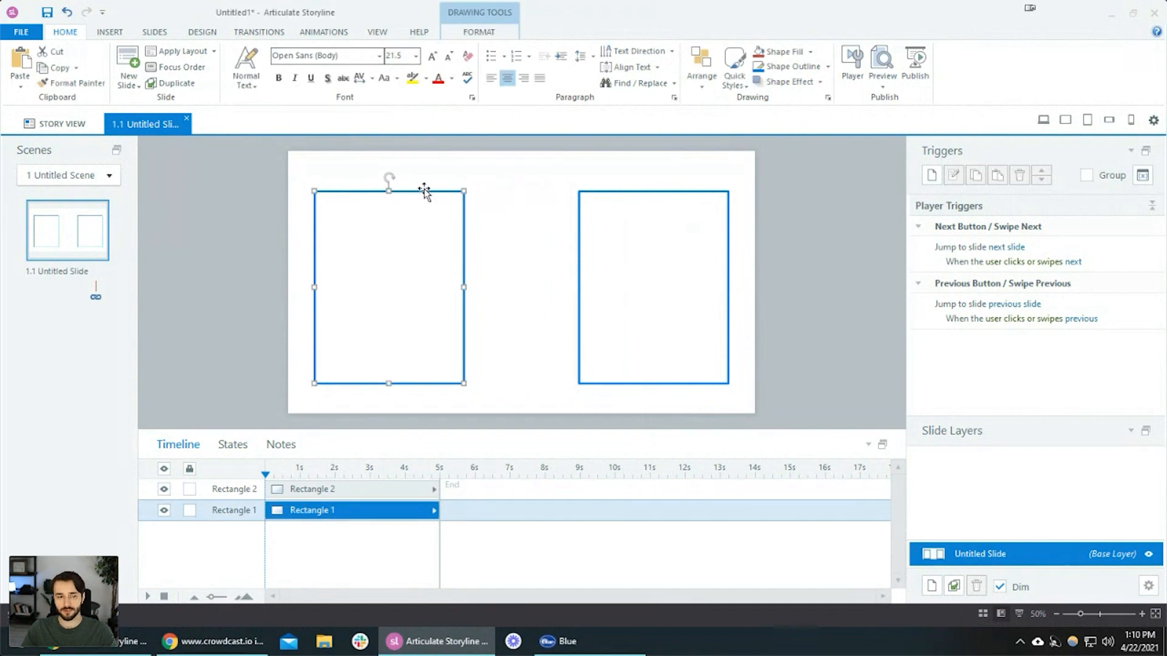
{"action": "left_click", "coordinate": [666, 190], "text": "shift"}
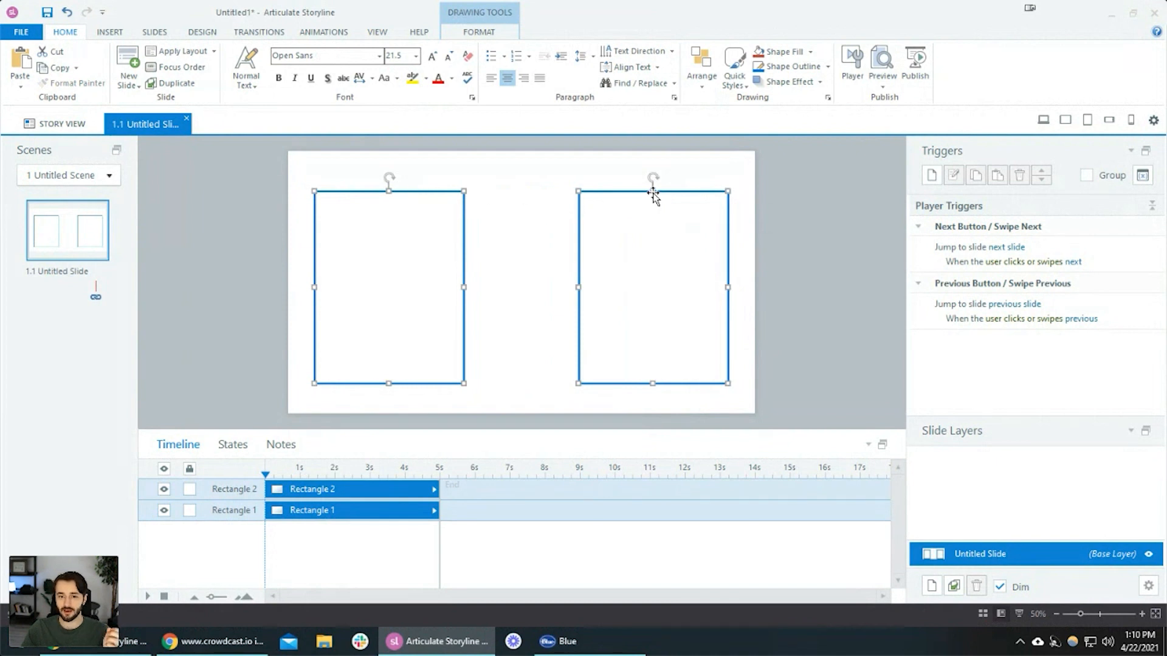
{"action": "left_click_drag", "start_coordinate": [653, 191], "coordinate": [660, 203]}
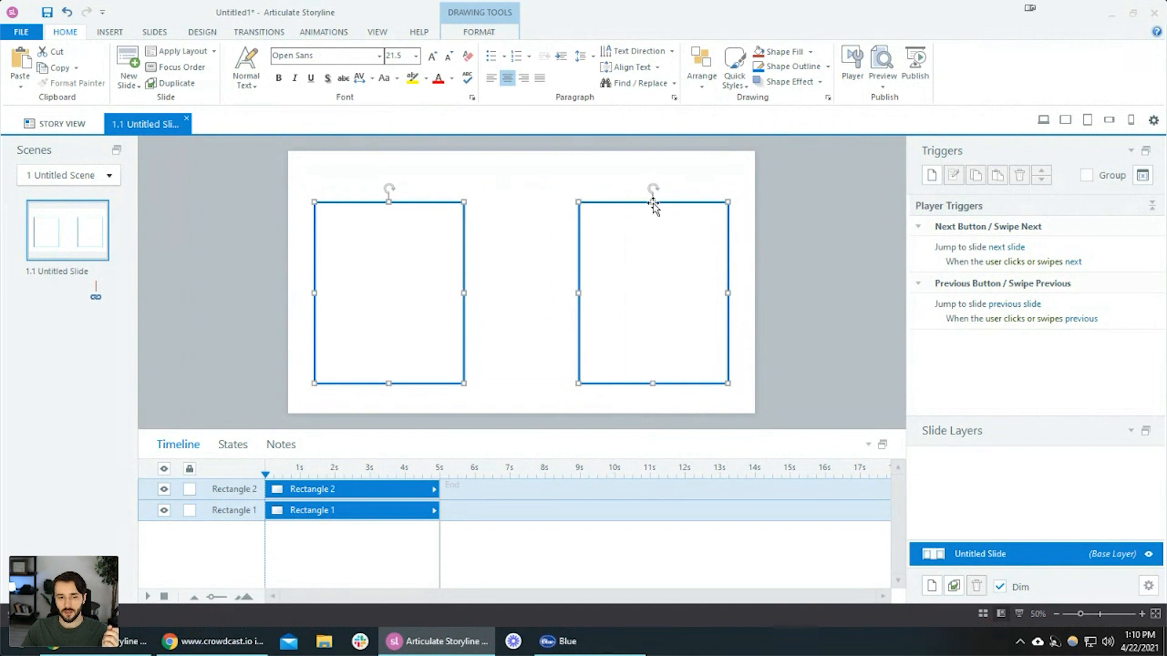
{"action": "left_click", "coordinate": [740, 243]}
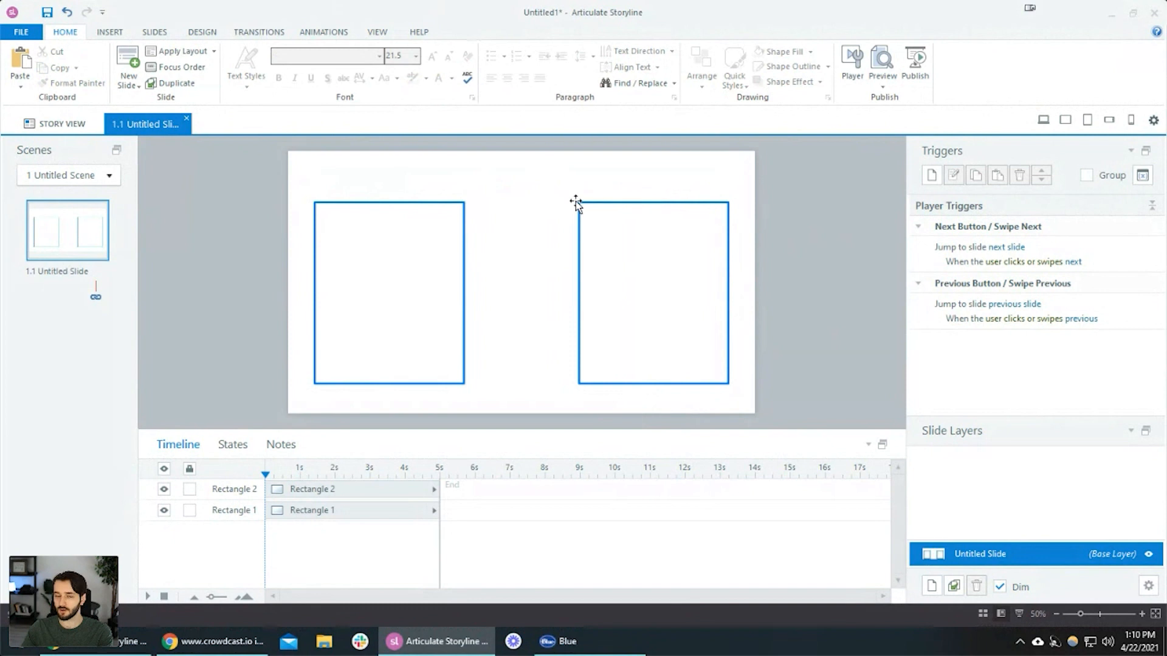
Add a text box reading "Articulate 360" and place it just above the left rectangle
{"action": "left_click", "coordinate": [108, 33]}
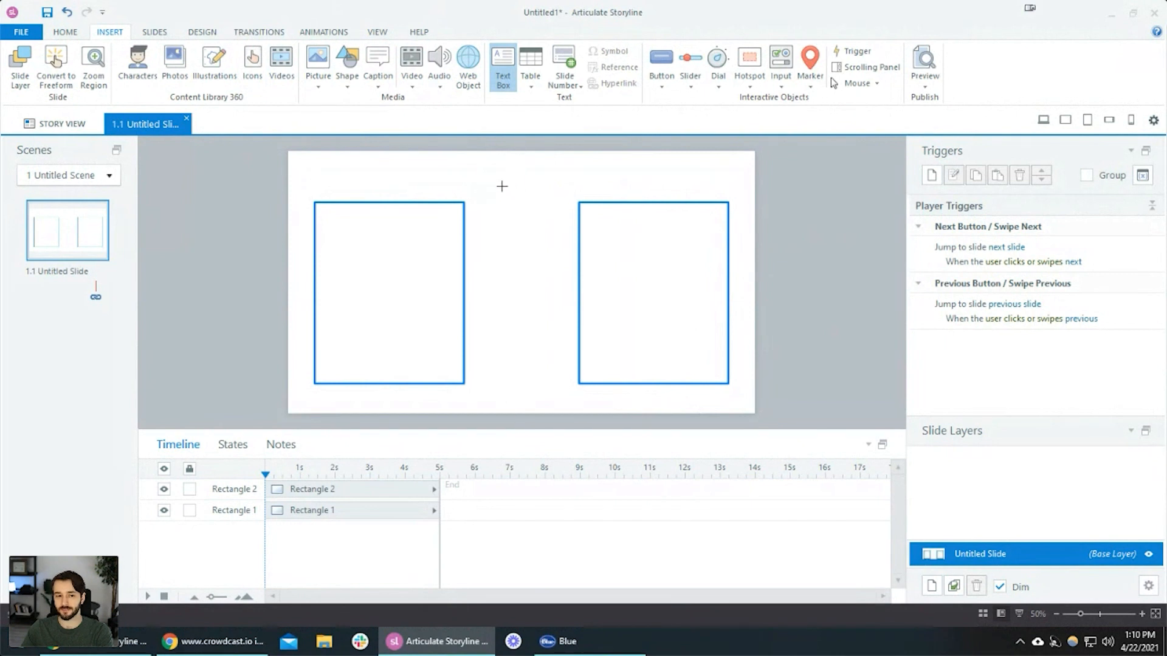
{"action": "left_click", "coordinate": [320, 186]}
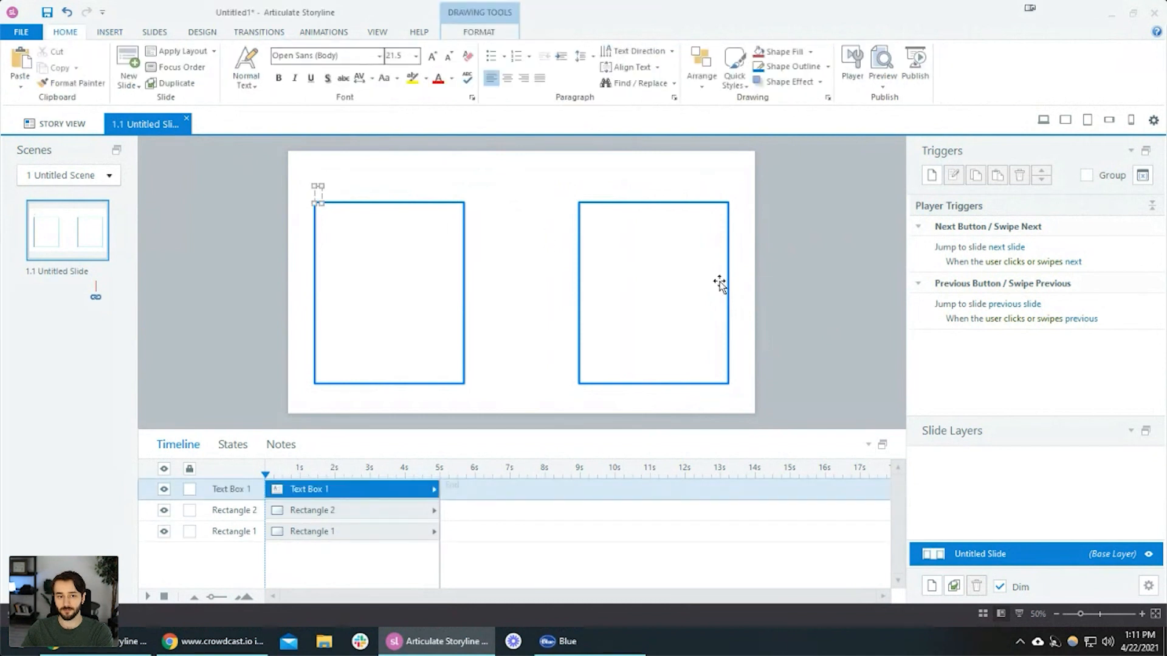
{"action": "type", "text": "Articulate 360"}
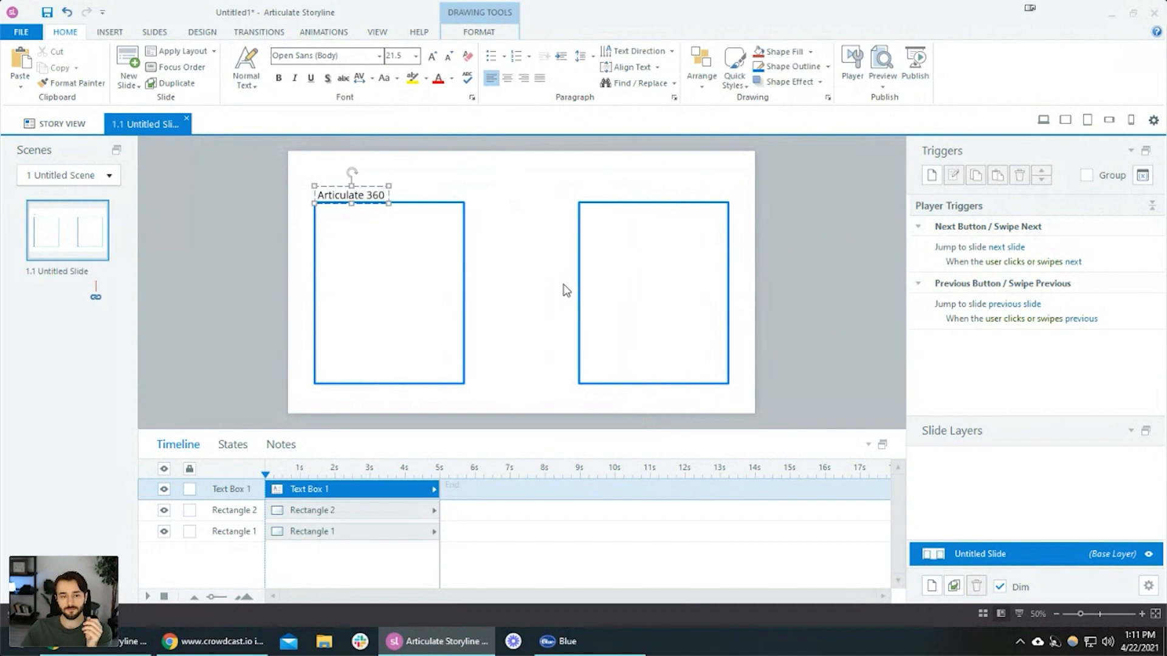
{"action": "left_click_drag", "start_coordinate": [366, 183], "coordinate": [381, 175]}
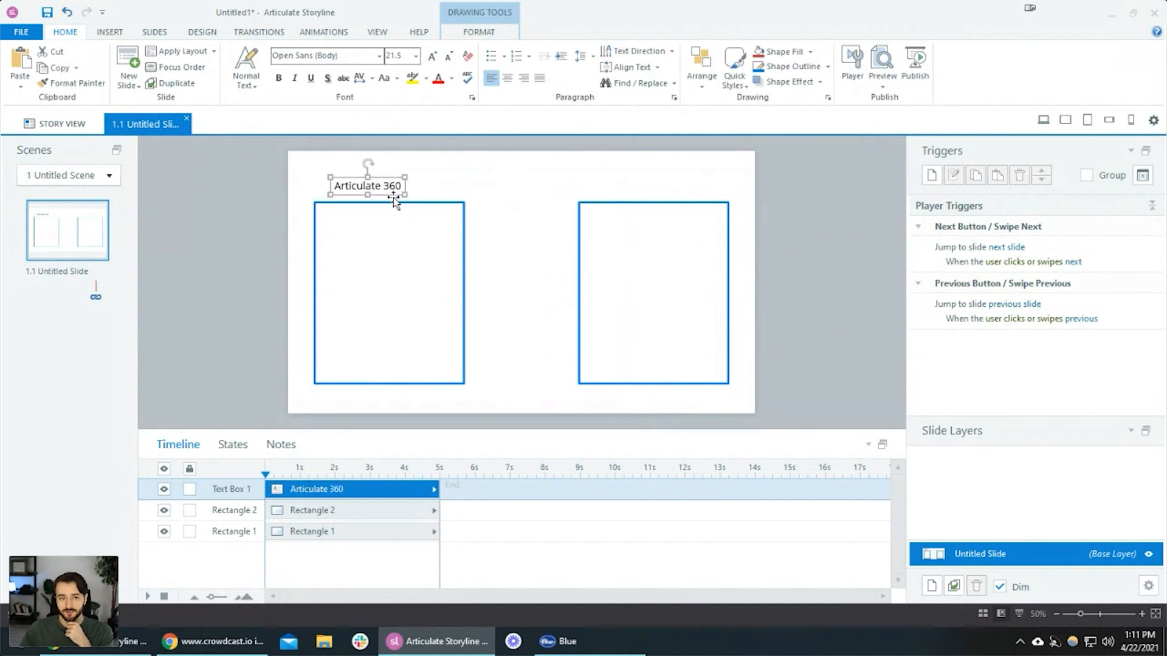
Format the "Articulate 360" title in Futura PT Bold at size 34
{"action": "left_click", "coordinate": [341, 61]}
{"action": "type", "text": "Futura PT Bold"}
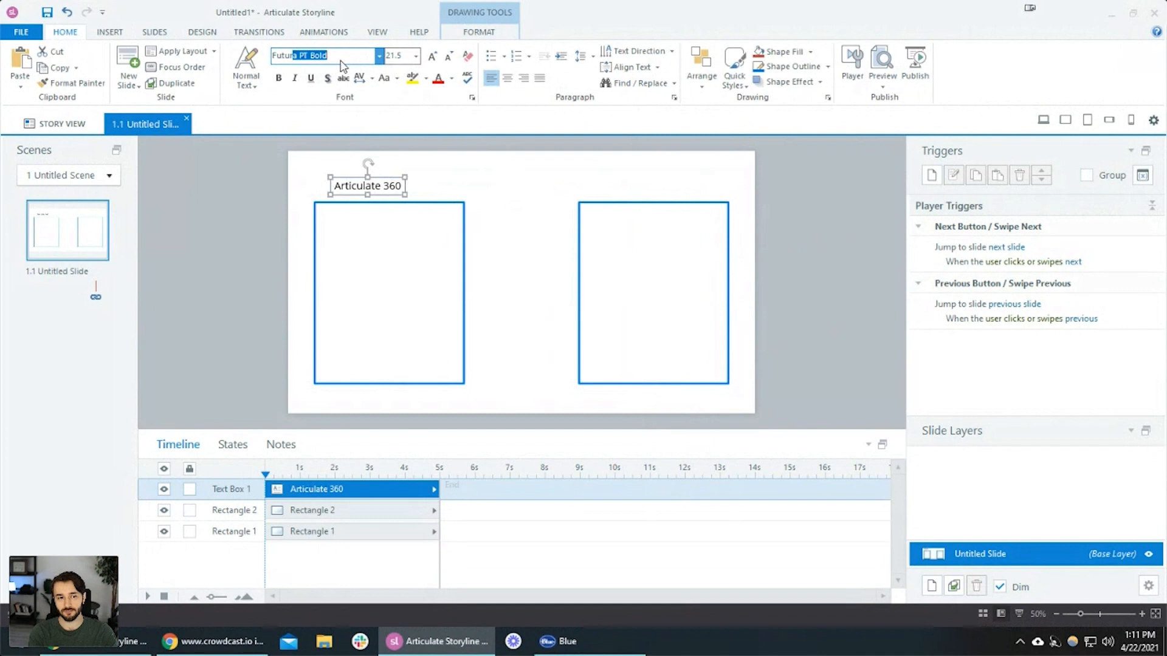
{"action": "key", "text": "Tab"}
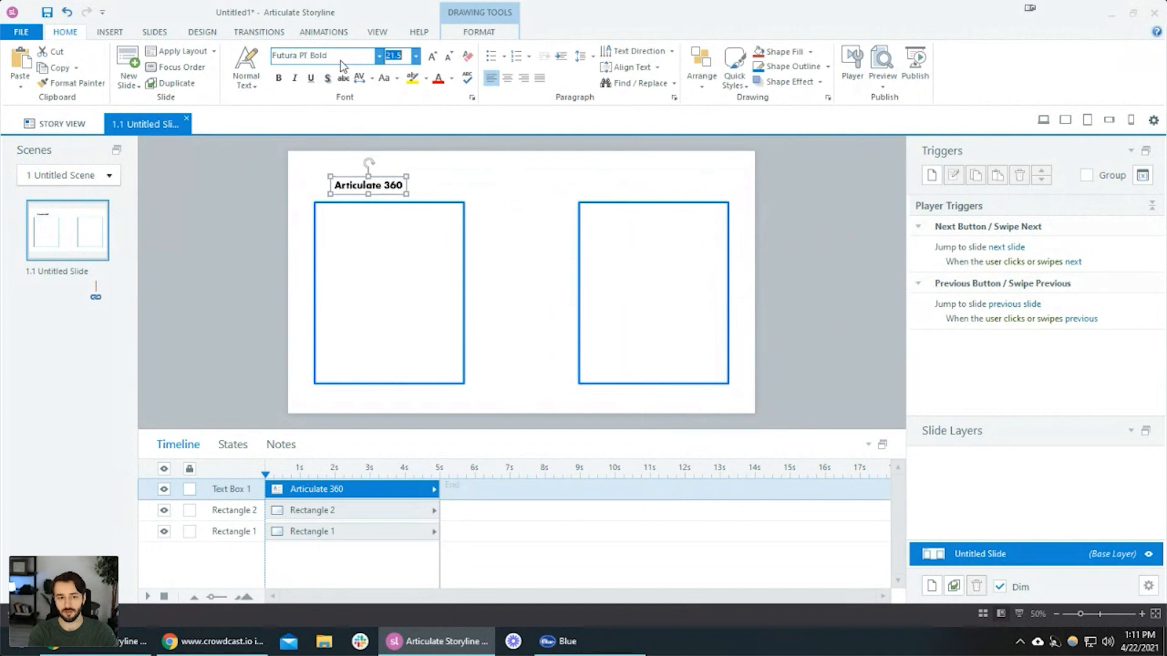
{"action": "type", "text": "3"}
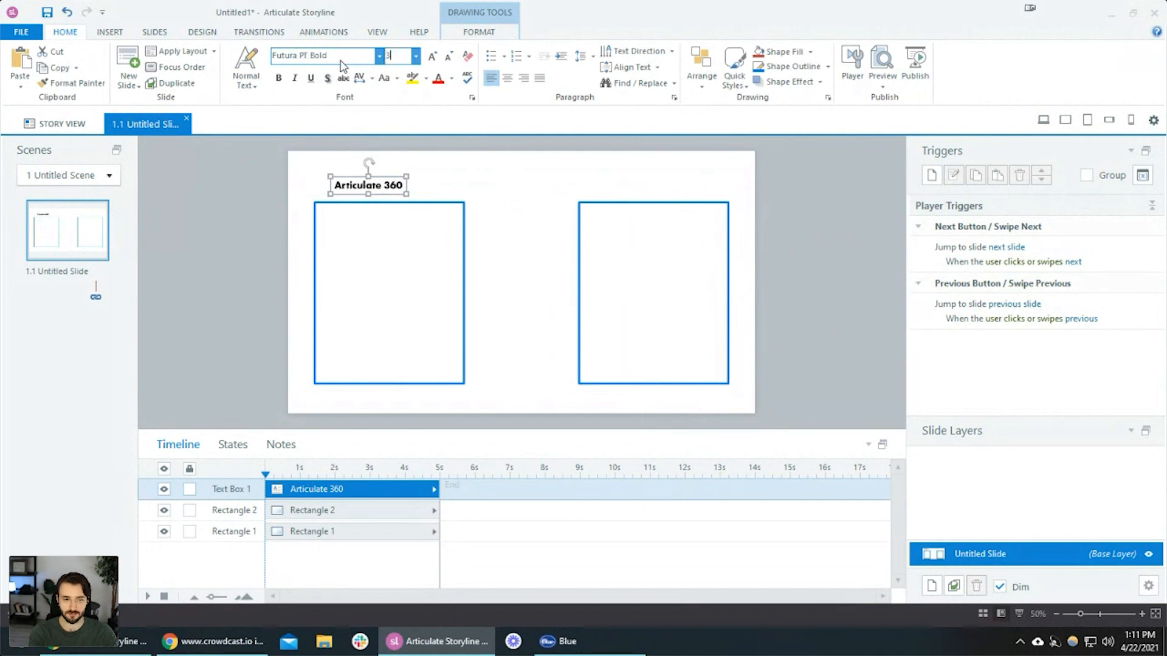
{"action": "type", "text": "4"}
{"action": "key", "text": "Return"}
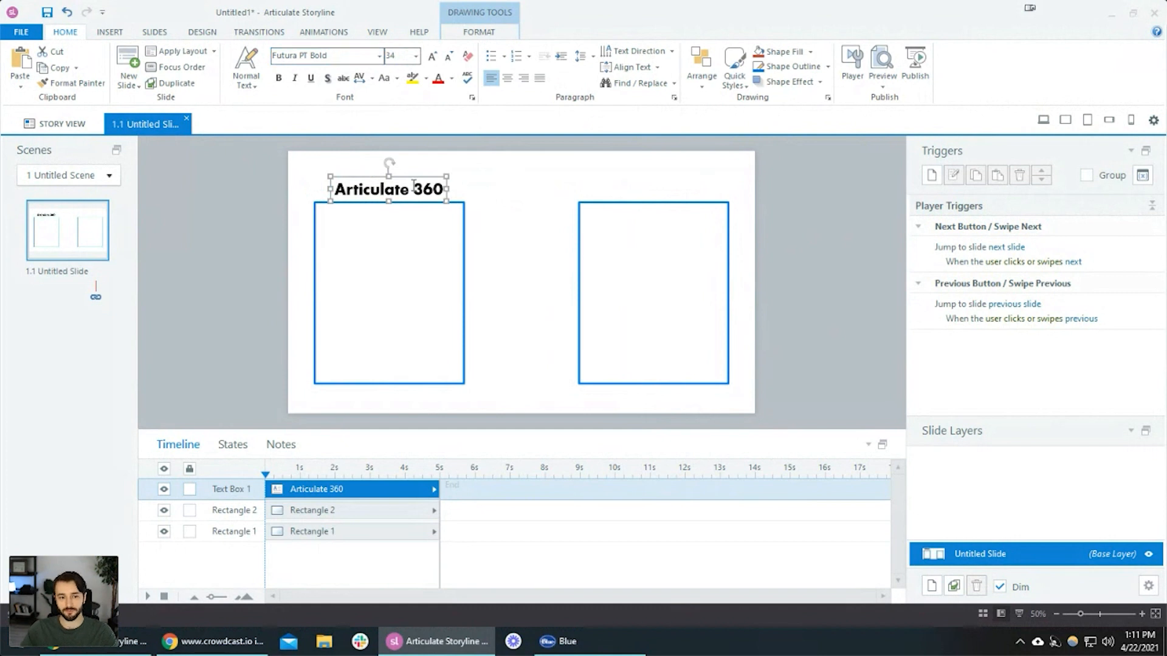
Raise the "Articulate 360" title slightly and center-align it with the left rectangle
{"action": "left_click_drag", "start_coordinate": [429, 177], "coordinate": [427, 173]}
{"action": "left_click", "coordinate": [495, 189]}
{"action": "left_click", "coordinate": [421, 186]}
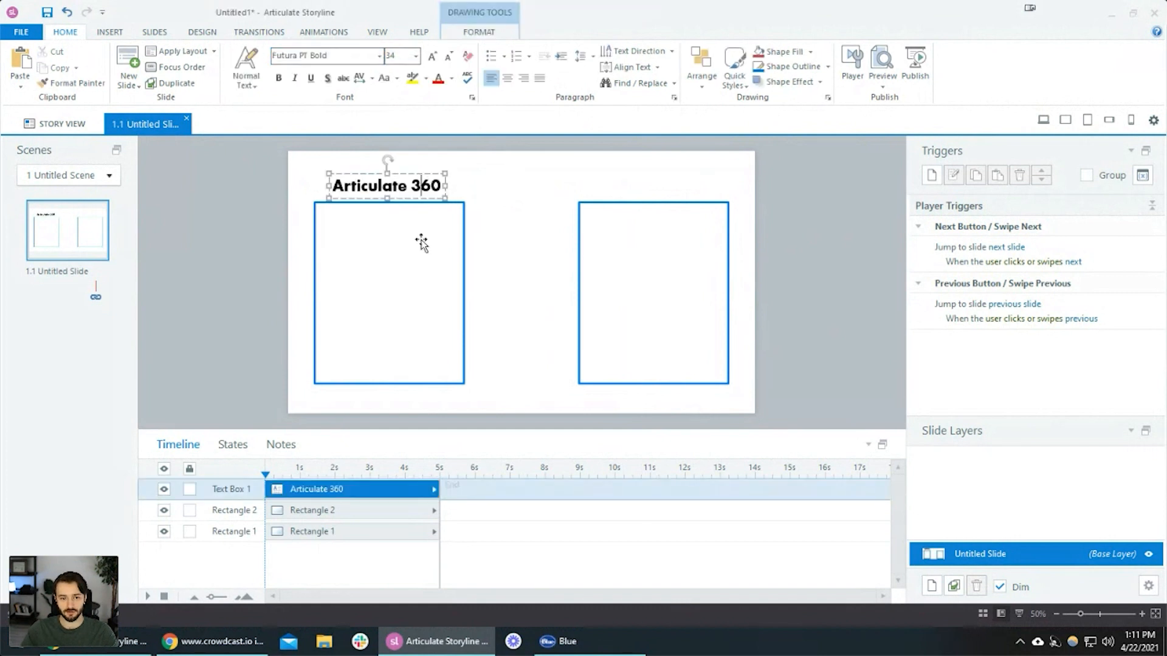
{"action": "left_click", "coordinate": [465, 245]}
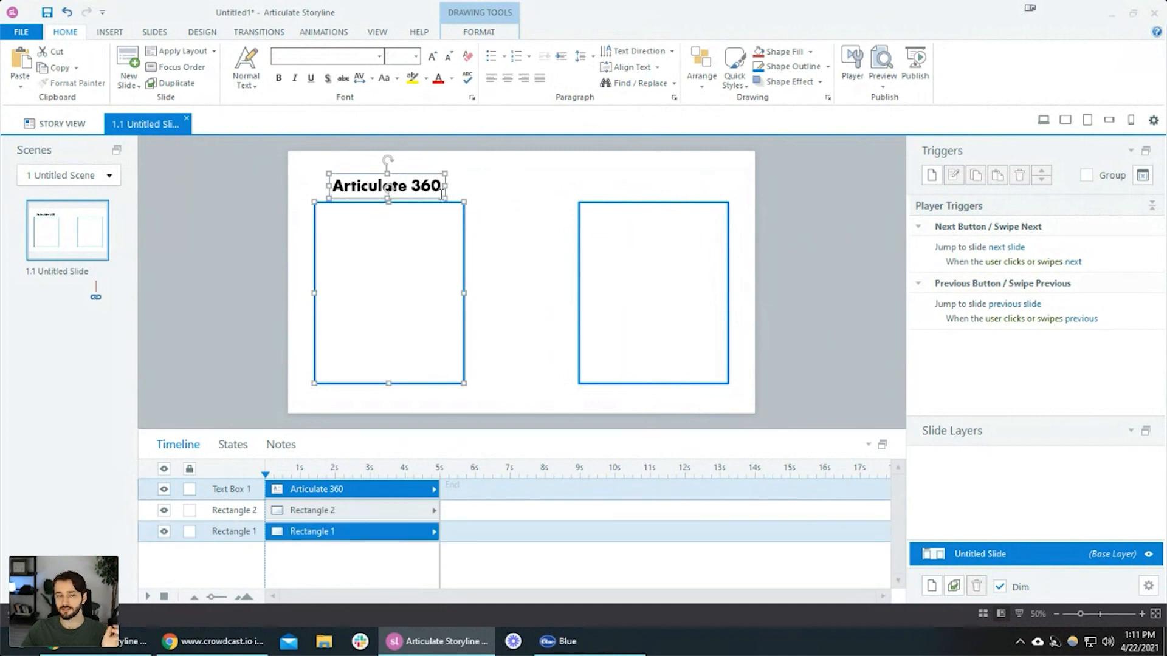
{"action": "left_click", "coordinate": [486, 34]}
{"action": "scroll", "coordinate": [255, 216], "scroll_direction": "up", "scroll_amount": 2}
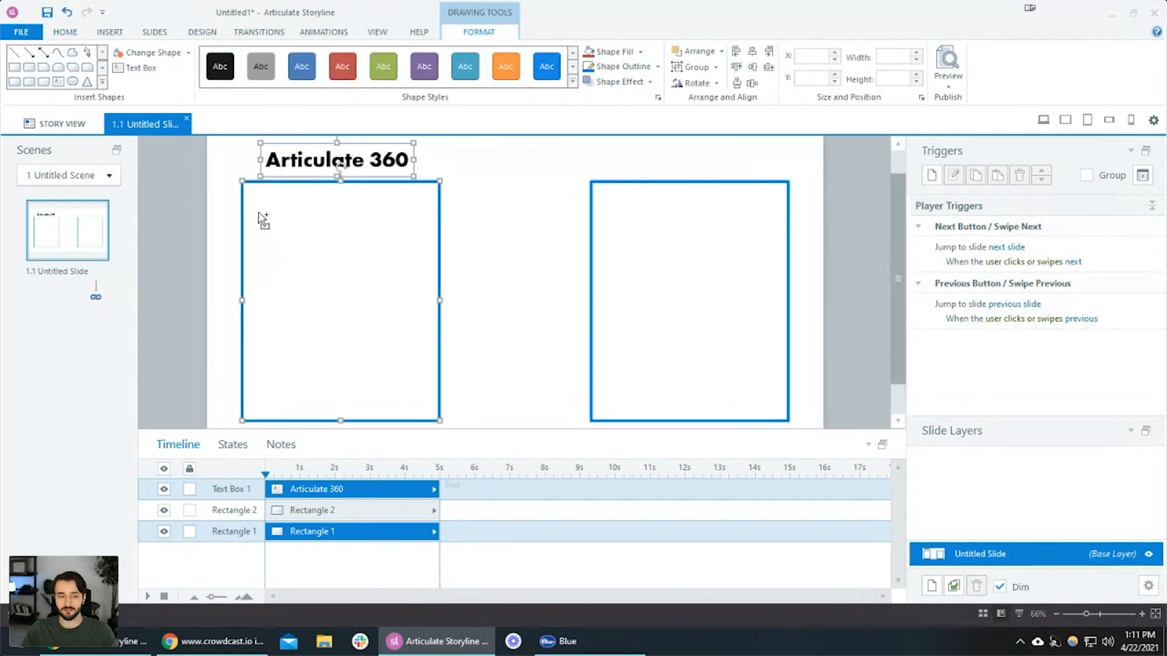
{"action": "scroll", "coordinate": [259, 222], "scroll_direction": "down", "scroll_amount": 1}
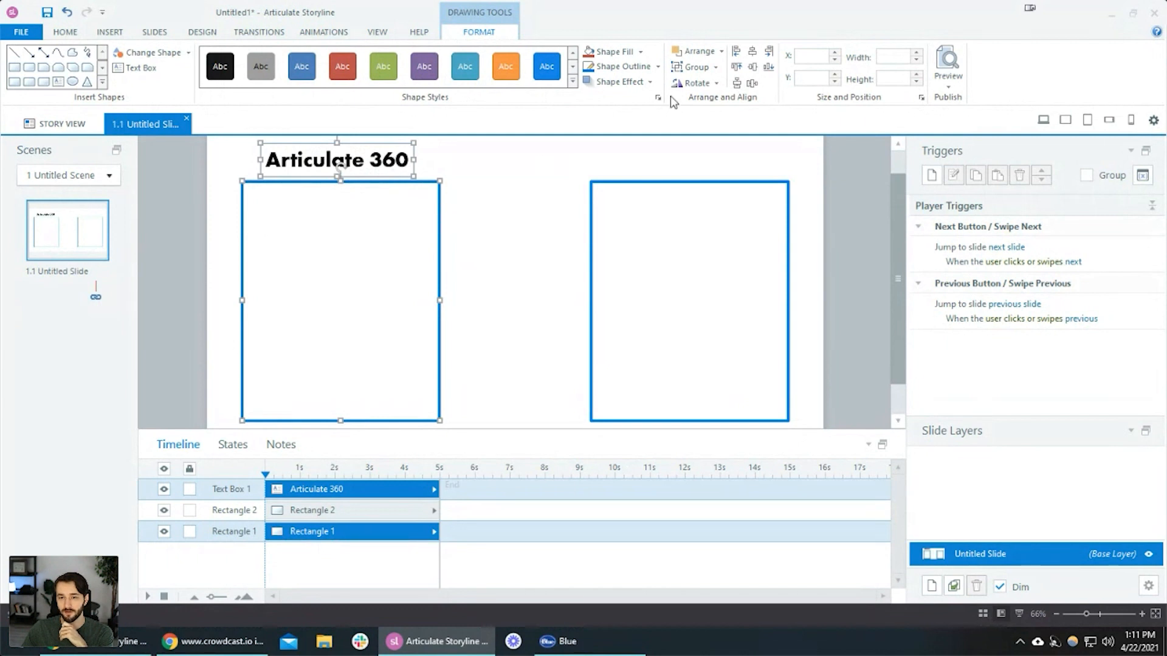
{"action": "left_click", "coordinate": [754, 54]}
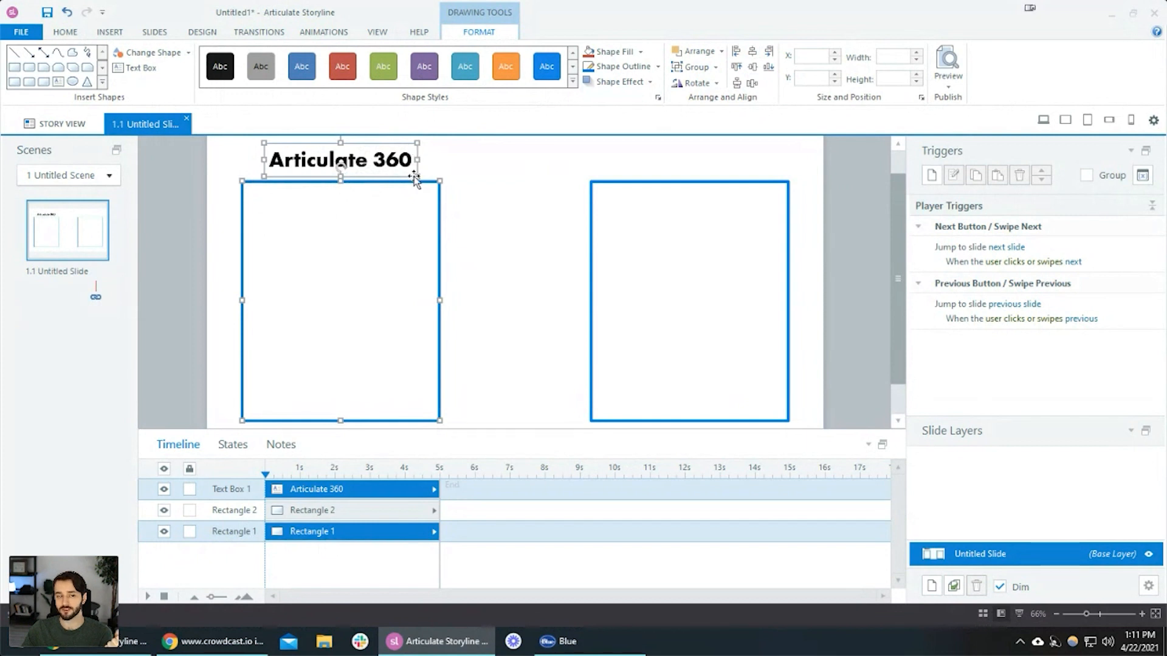
Try right and left alignment of the title with the left rectangle, returning it to center alignment
{"action": "left_click", "coordinate": [769, 52]}
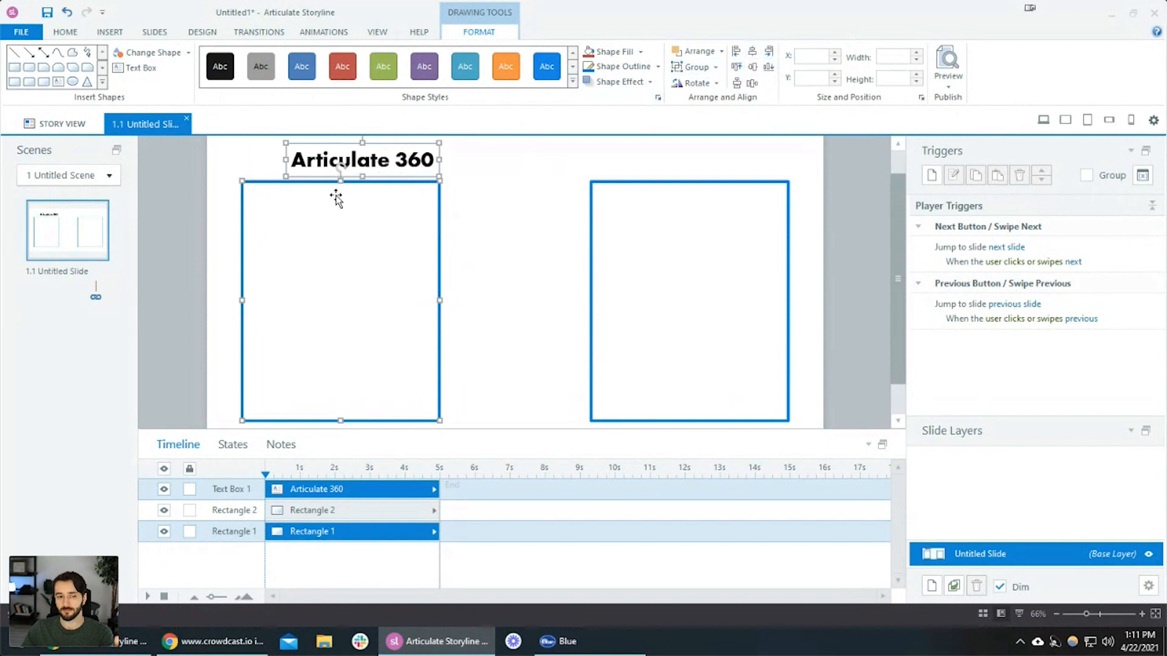
{"action": "left_click", "coordinate": [737, 51]}
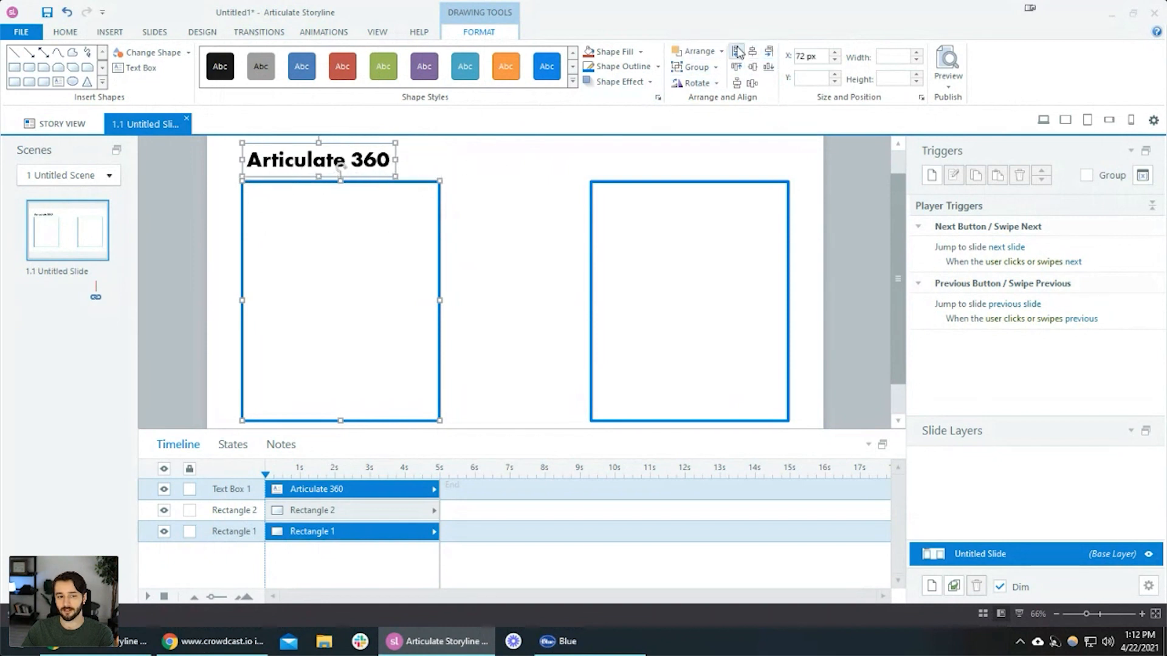
{"action": "left_click", "coordinate": [752, 52]}
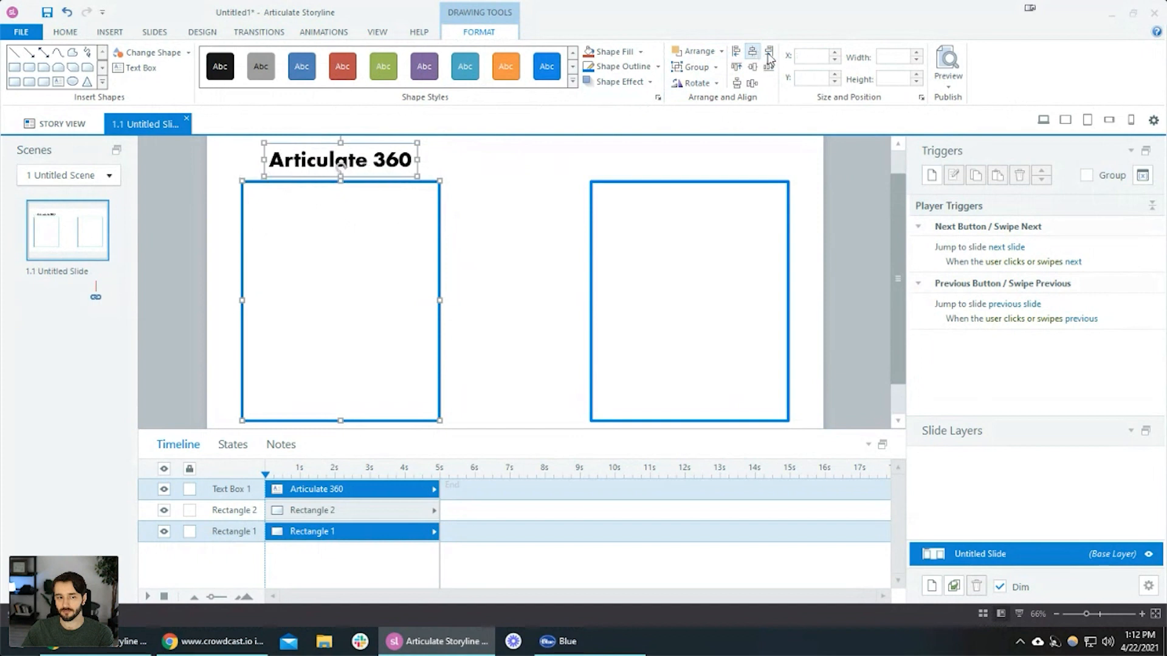
{"action": "left_click", "coordinate": [735, 52]}
{"action": "left_click", "coordinate": [753, 53]}
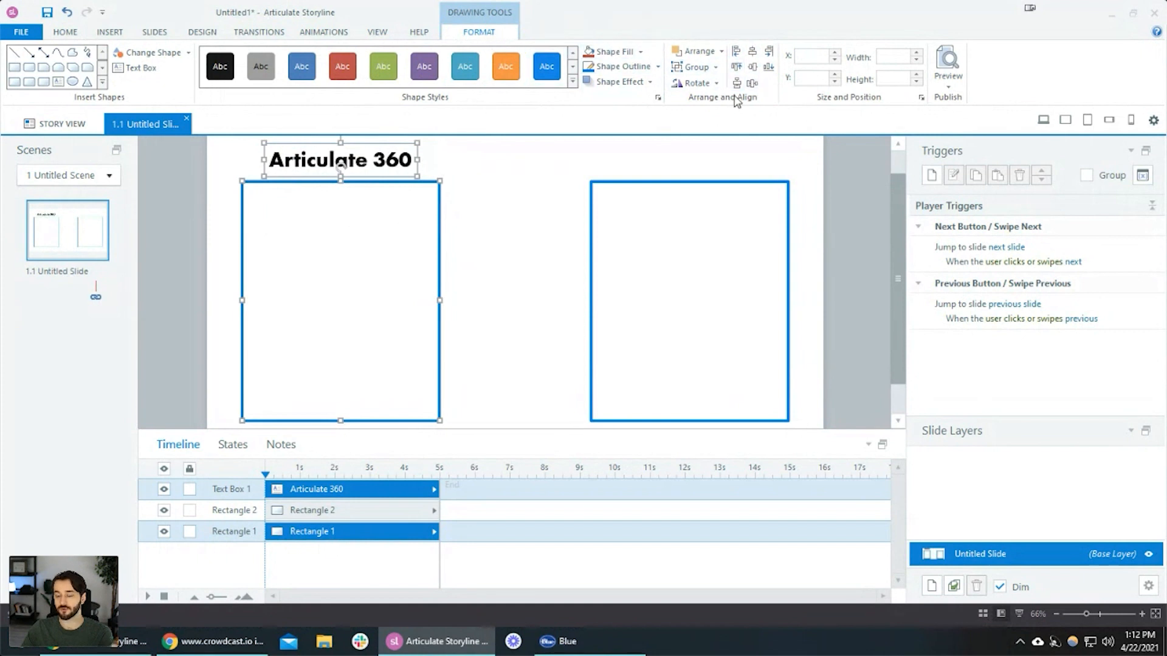
Try center-aligning the title with the right rectangle, and undo that alignment
{"action": "left_click", "coordinate": [516, 182]}
{"action": "left_click", "coordinate": [393, 159]}
{"action": "key", "text": "ctrl+c"}
{"action": "key", "text": "ctrl+v"}
{"action": "left_click", "coordinate": [685, 187], "text": "shift"}
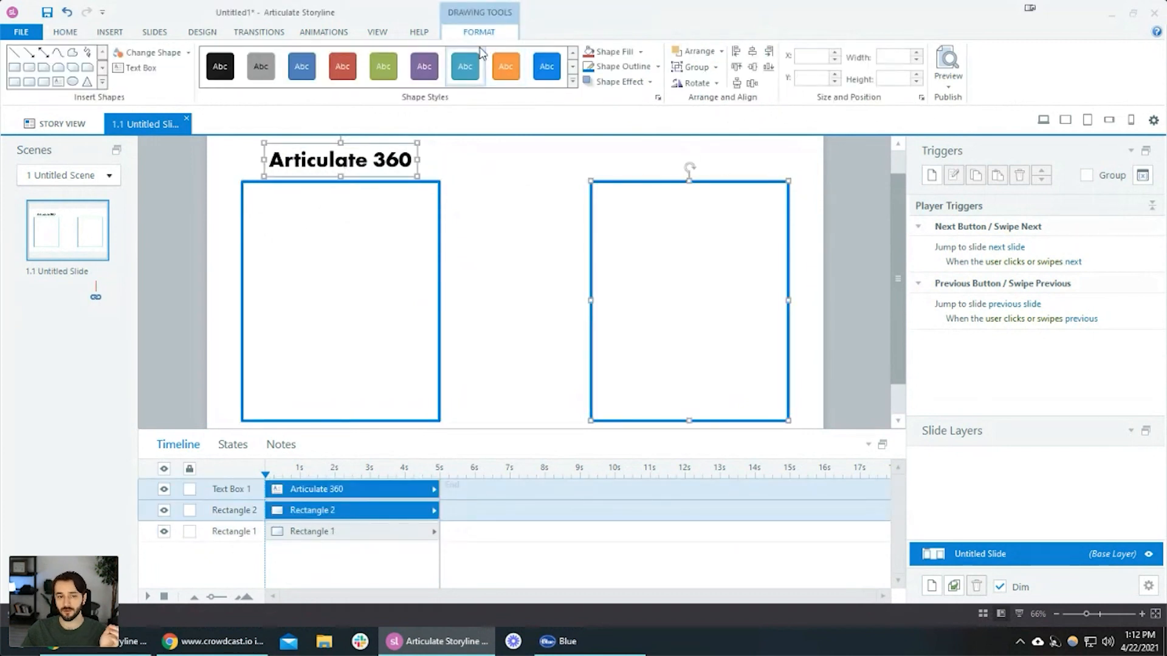
{"action": "scroll", "coordinate": [521, 151], "scroll_direction": "up", "scroll_amount": 1}
{"action": "scroll", "coordinate": [528, 183], "scroll_direction": "down", "scroll_amount": 2}
{"action": "scroll", "coordinate": [528, 182], "scroll_direction": "up", "scroll_amount": 2}
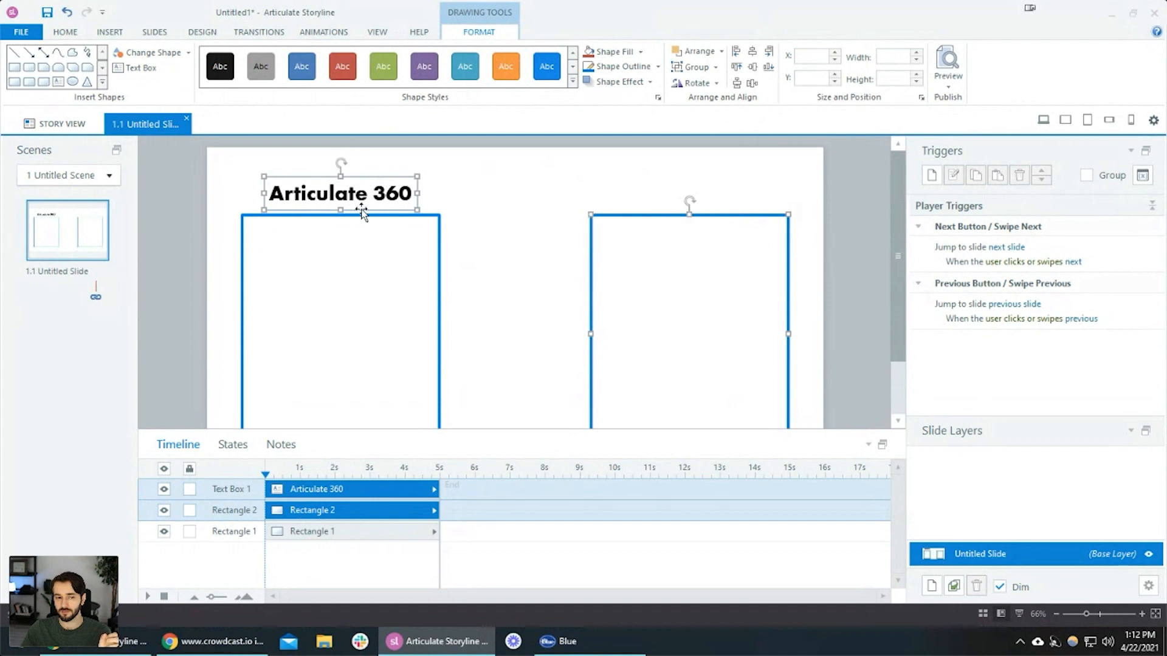
{"action": "left_click", "coordinate": [752, 56]}
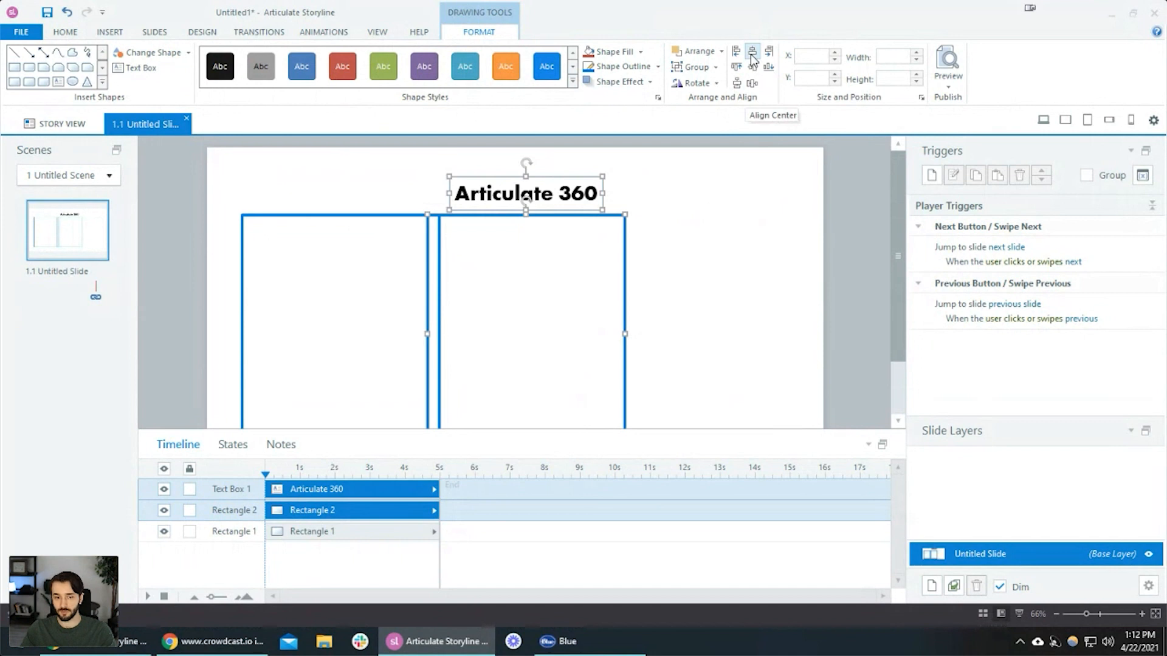
{"action": "key", "text": "ctrl+z"}
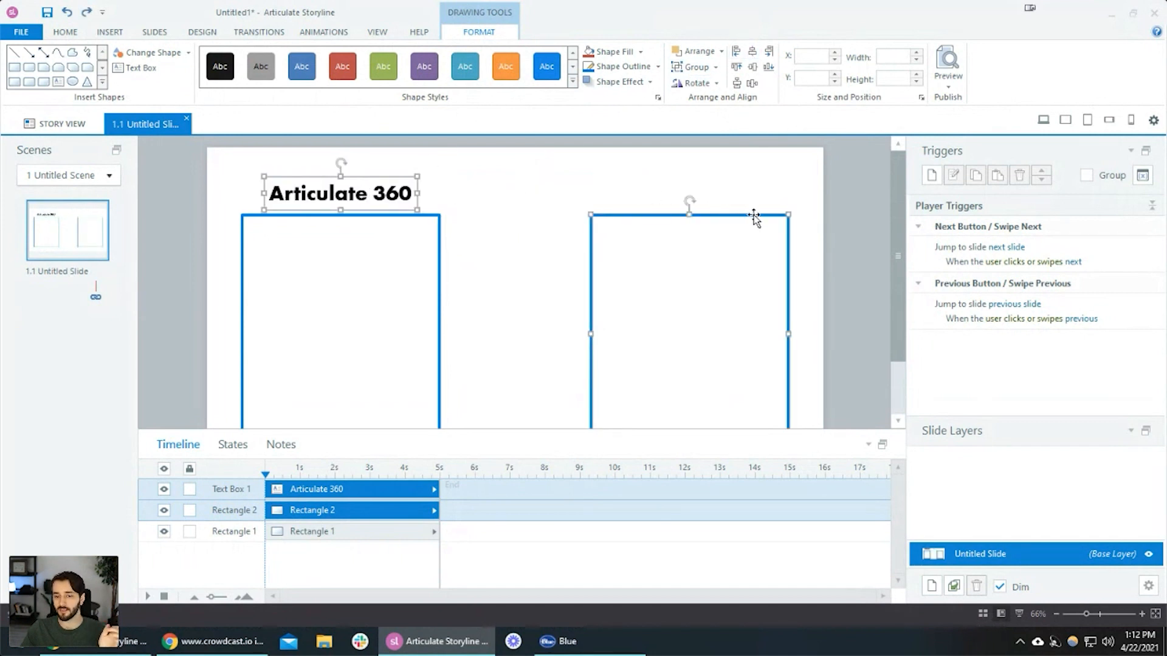
Right-align the "Articulate 360" title with the right rectangle, then center-align it above that rectangle
{"action": "left_click", "coordinate": [769, 54]}
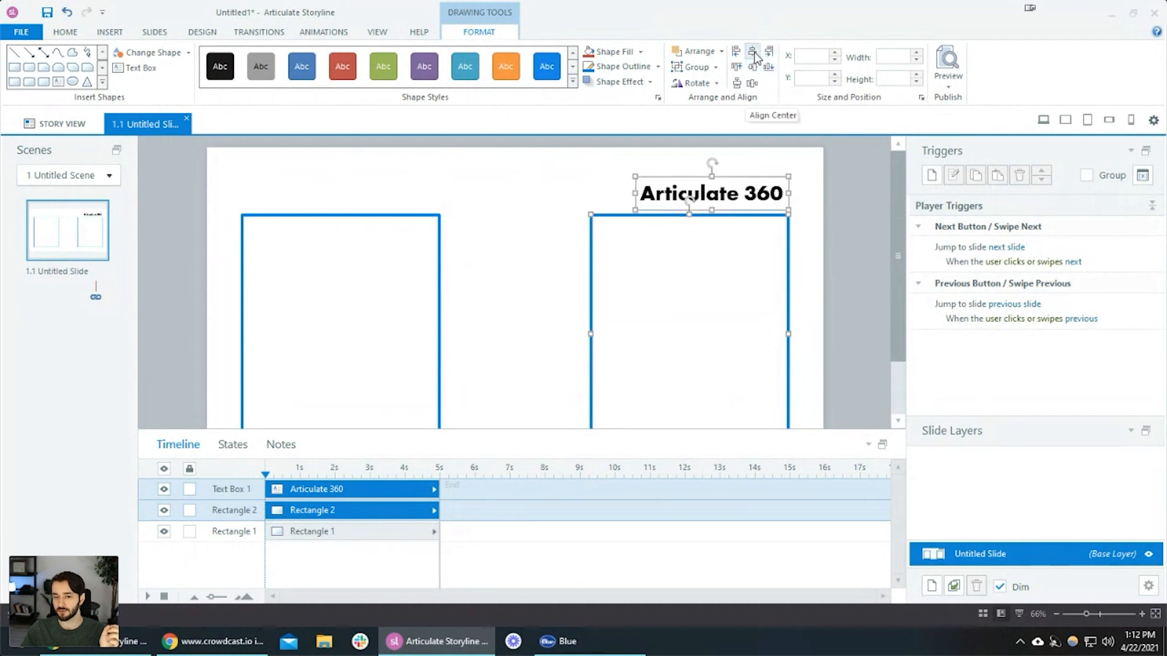
{"action": "left_click", "coordinate": [754, 53]}
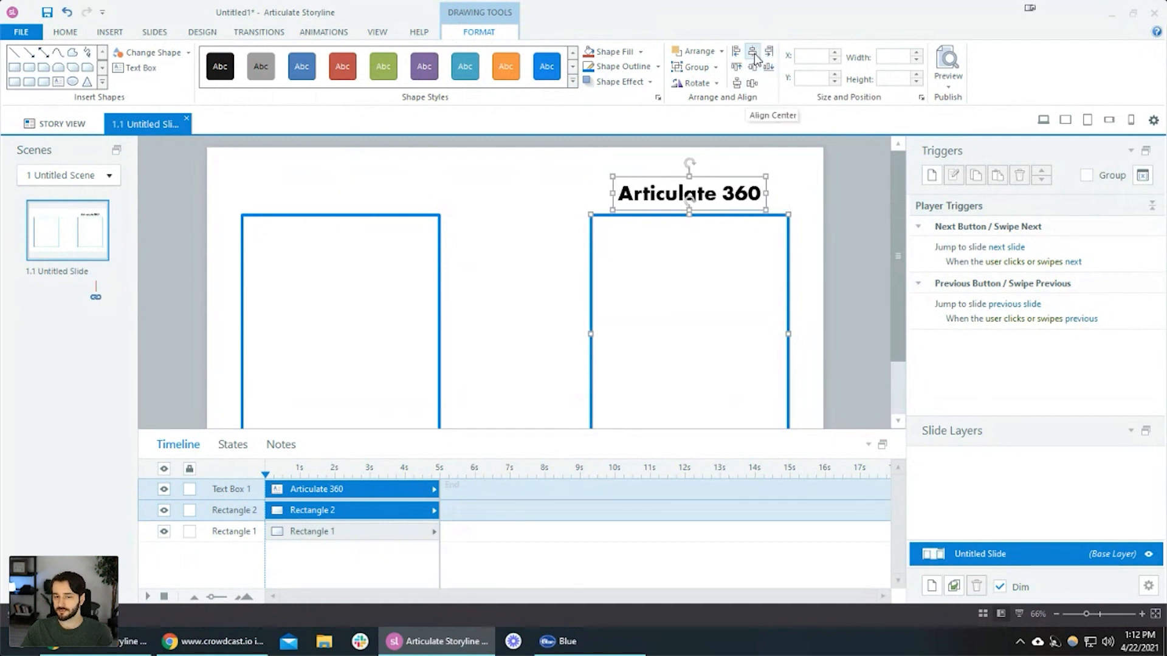
{"action": "left_click", "coordinate": [769, 52]}
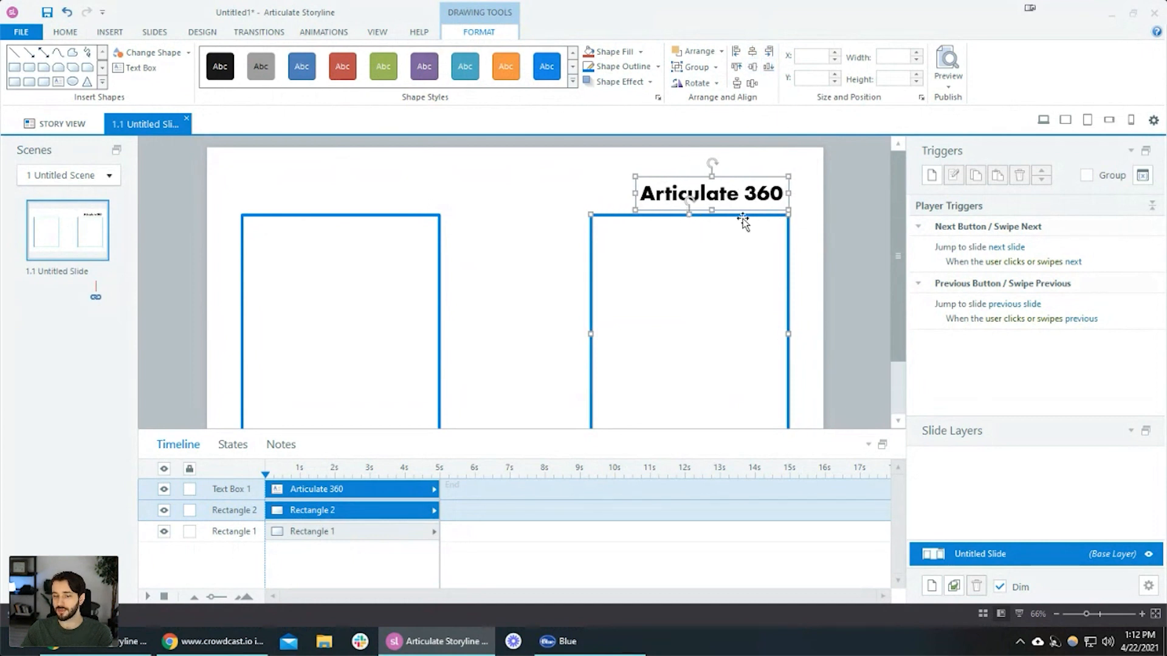
{"action": "left_click", "coordinate": [753, 52]}
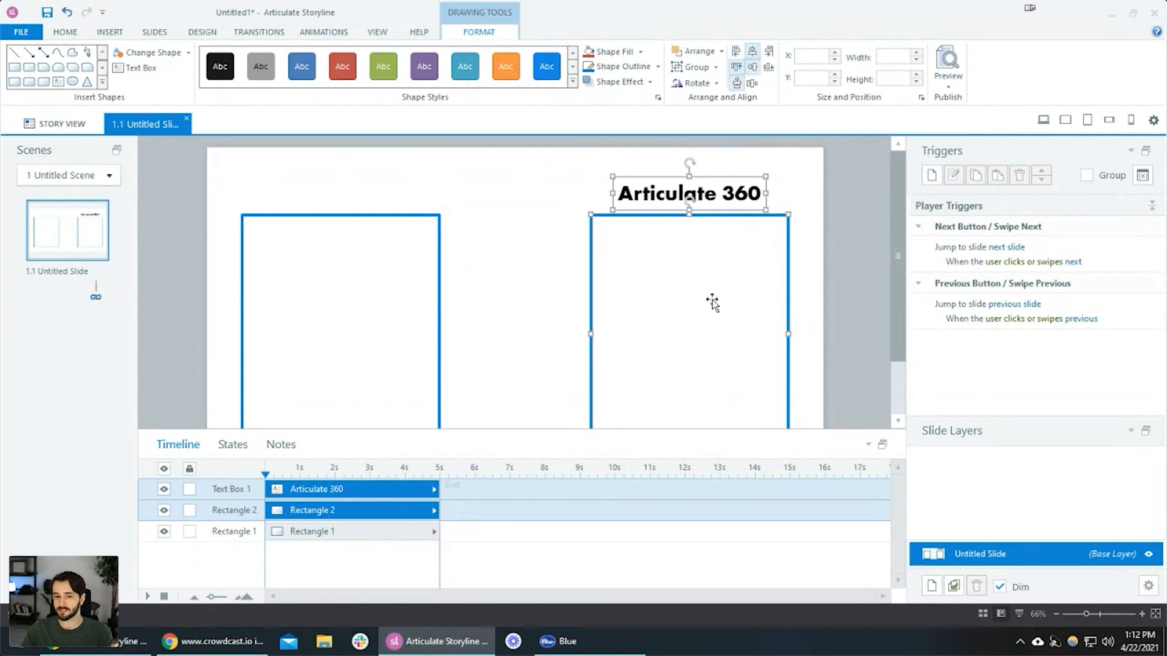
Center-align the "Articulate 360" title horizontally with the left rectangle
{"action": "left_click", "coordinate": [482, 276]}
{"action": "left_click", "coordinate": [688, 183]}
{"action": "left_click", "coordinate": [422, 215], "text": "shift"}
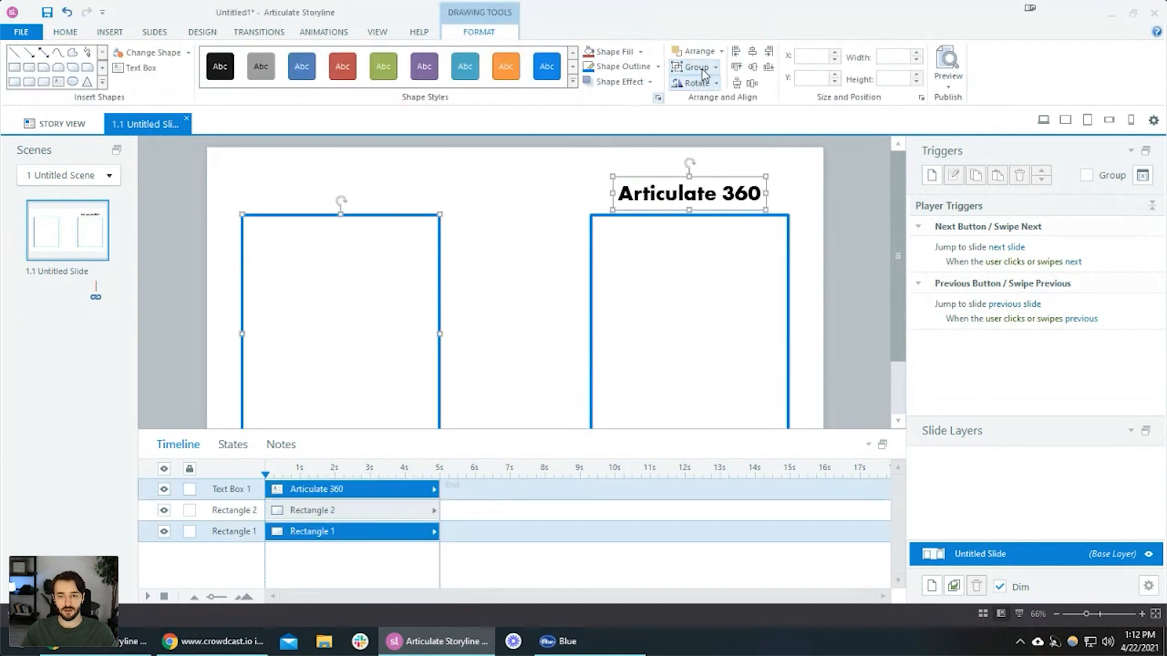
{"action": "left_click", "coordinate": [744, 53]}
{"action": "left_click", "coordinate": [752, 51]}
{"action": "left_click", "coordinate": [528, 208]}
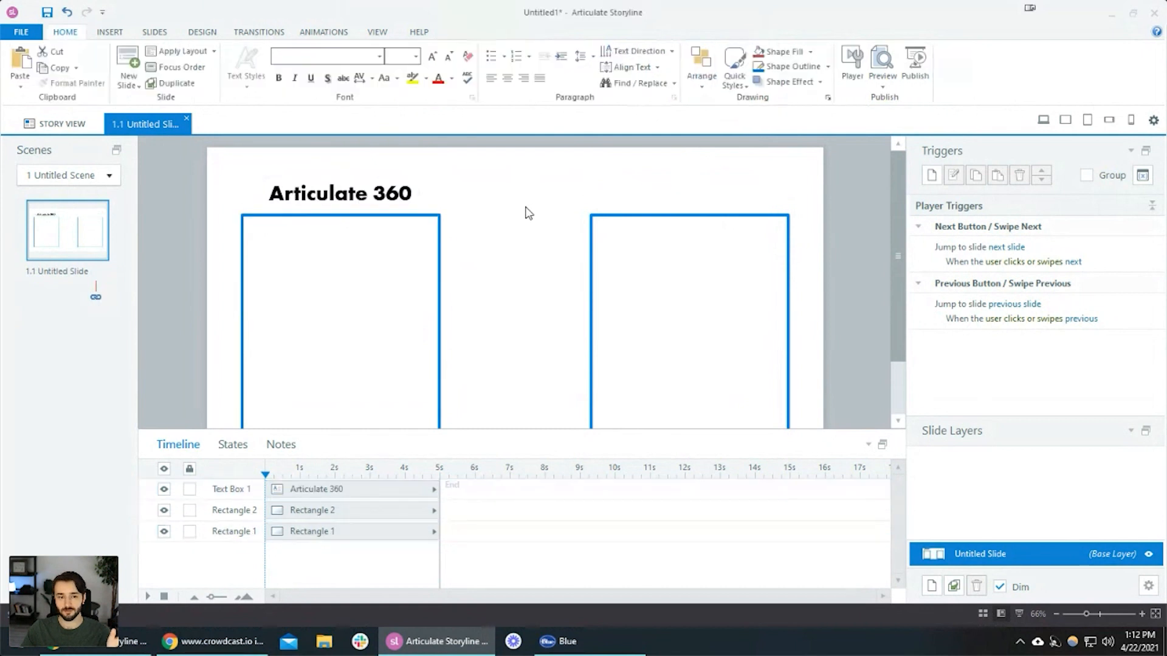
Duplicate the title above the right rectangle as "Creative Cloud", center-aligned with that rectangle
{"action": "left_click", "coordinate": [395, 177]}
{"action": "left_click_drag", "start_coordinate": [395, 178], "coordinate": [743, 177]}
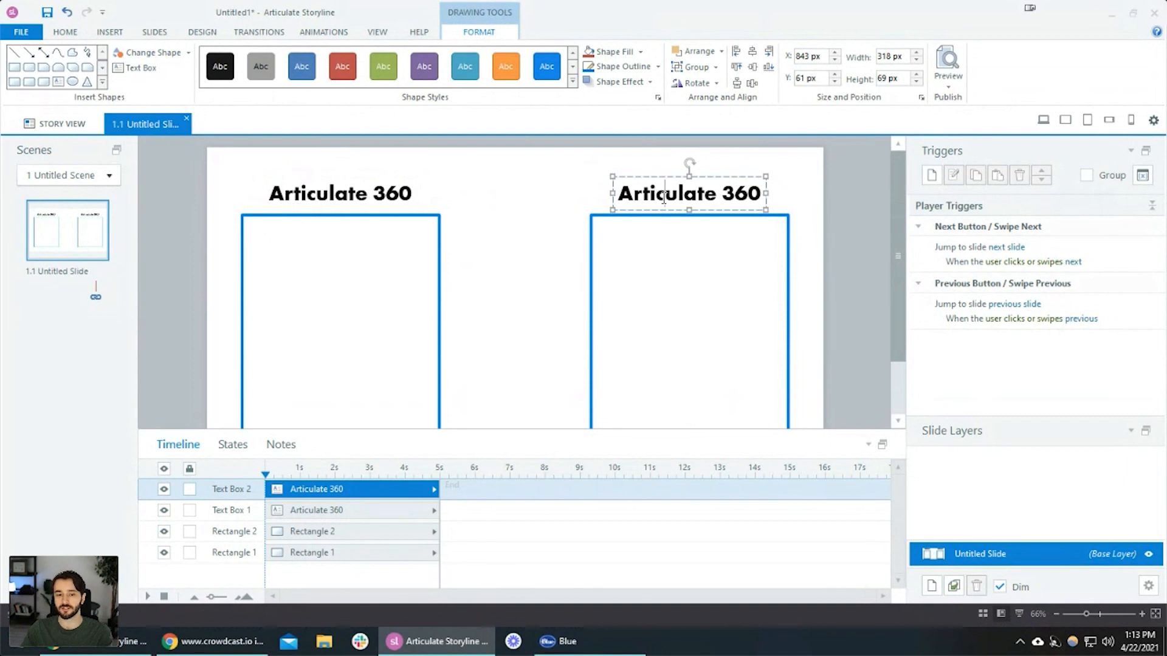
{"action": "triple_click", "coordinate": [664, 197]}
{"action": "type", "text": "Creati"}
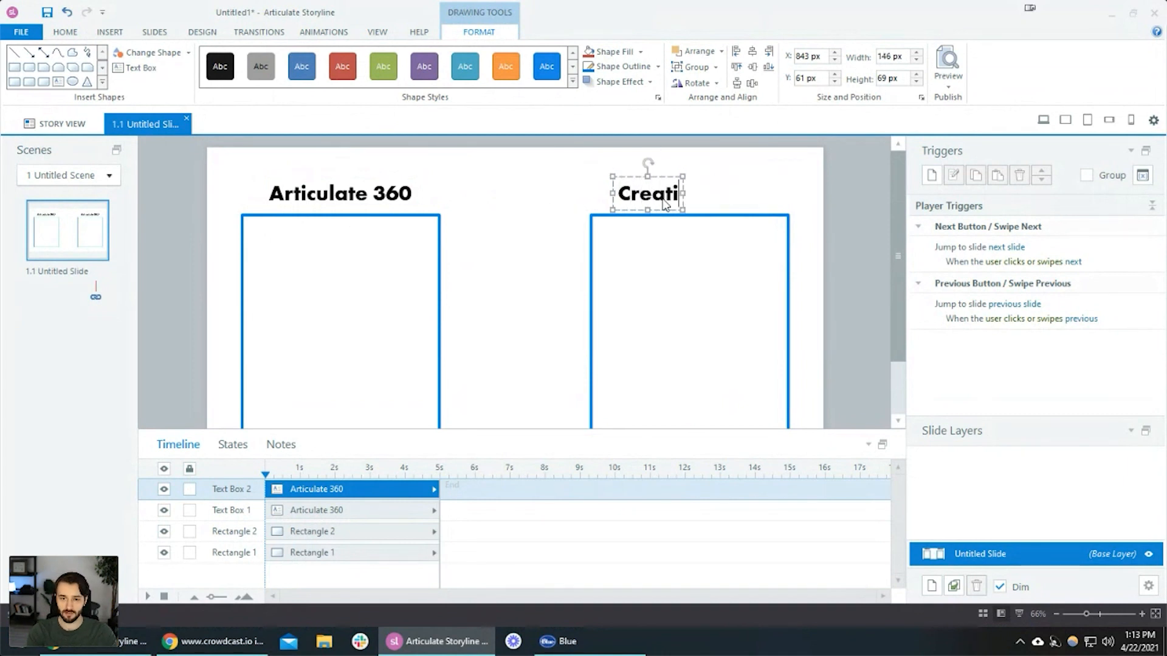
{"action": "type", "text": "ve Cloud"}
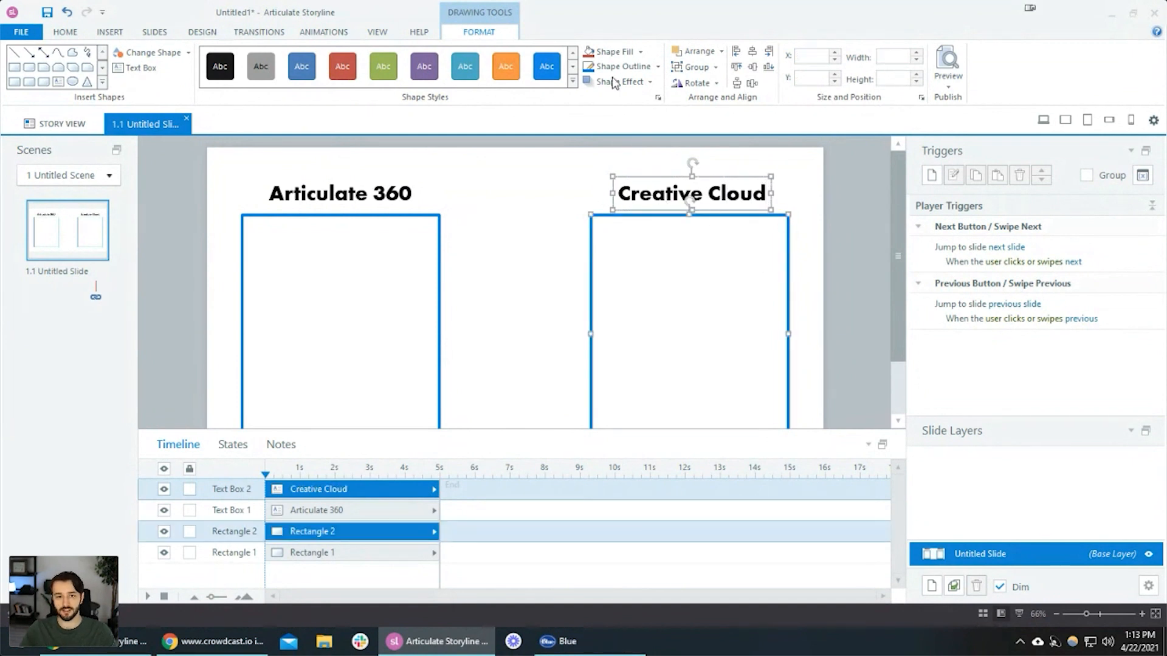
{"action": "left_click", "coordinate": [752, 51]}
{"action": "left_click", "coordinate": [500, 232]}
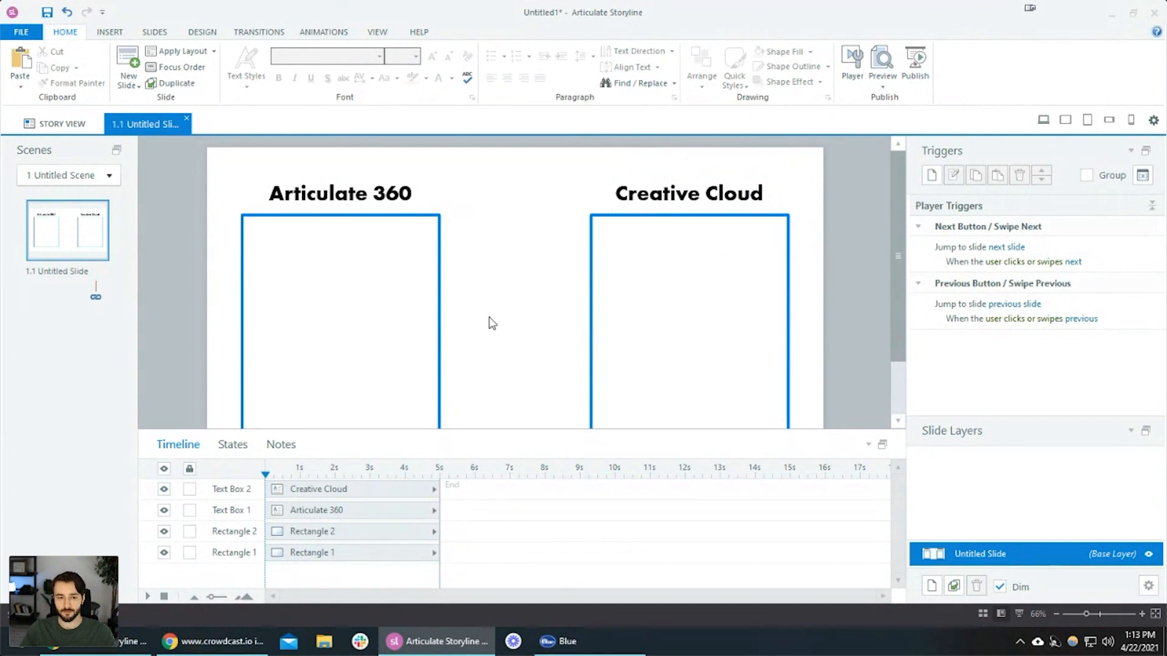
Add a text box reading "Hello hello!" in the empty space between the two rectangles
{"action": "scroll", "coordinate": [490, 289], "scroll_direction": "down", "scroll_amount": 2}
{"action": "scroll", "coordinate": [486, 291], "scroll_direction": "down", "scroll_amount": 1}
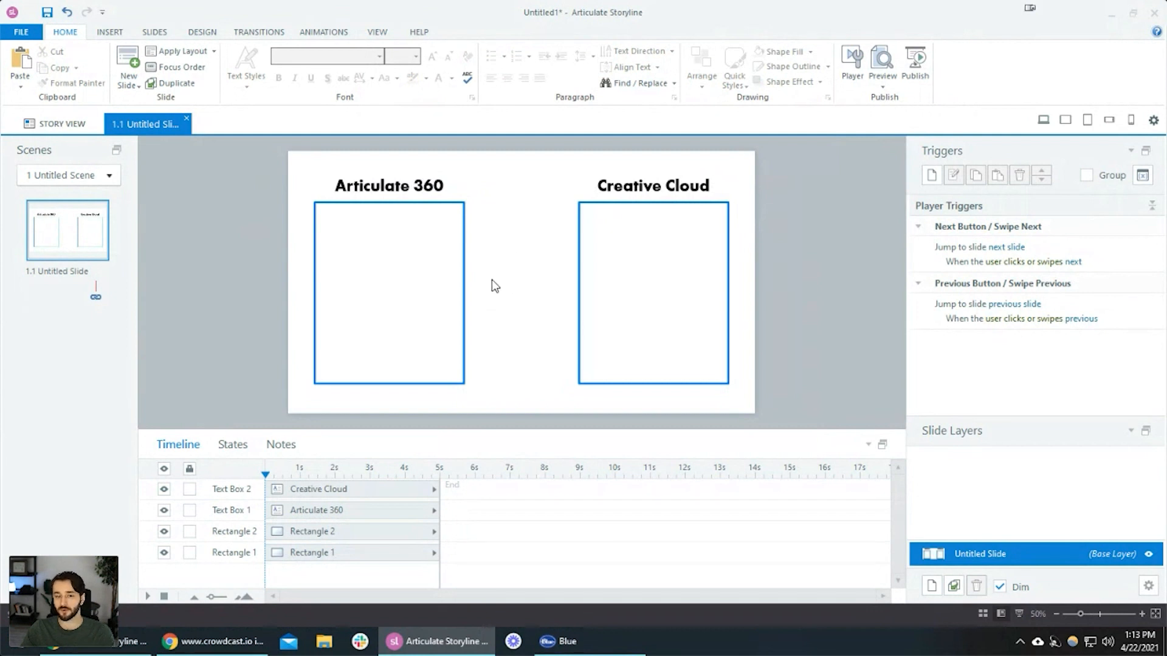
{"action": "left_click", "coordinate": [491, 280]}
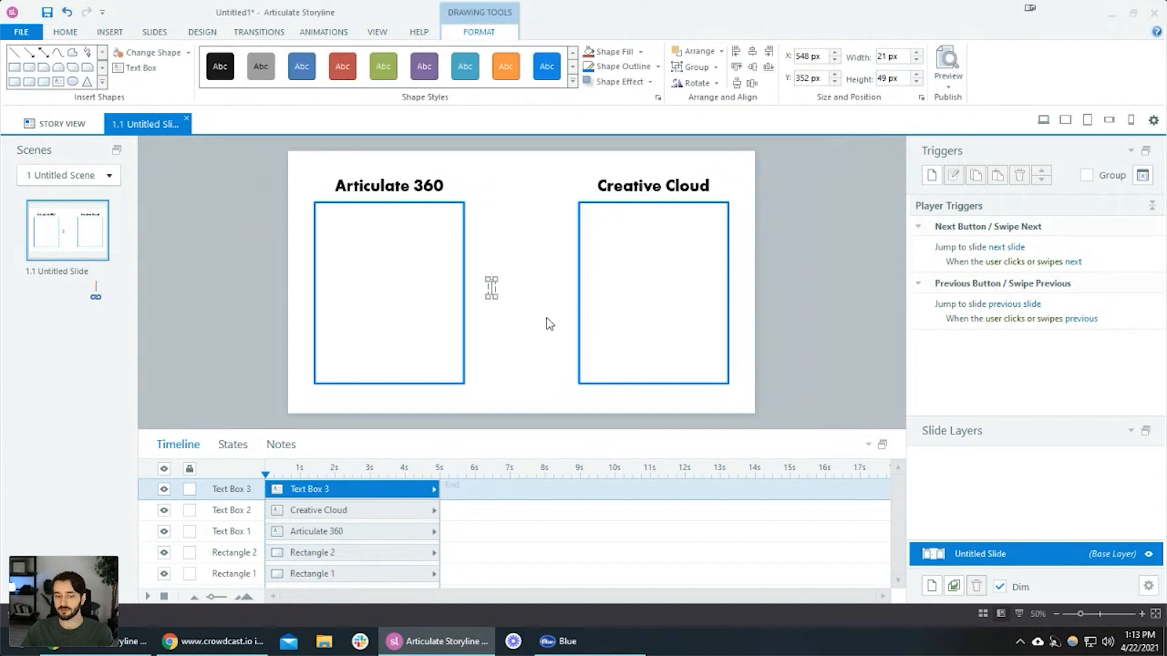
{"action": "type", "text": "Hello hello!"}
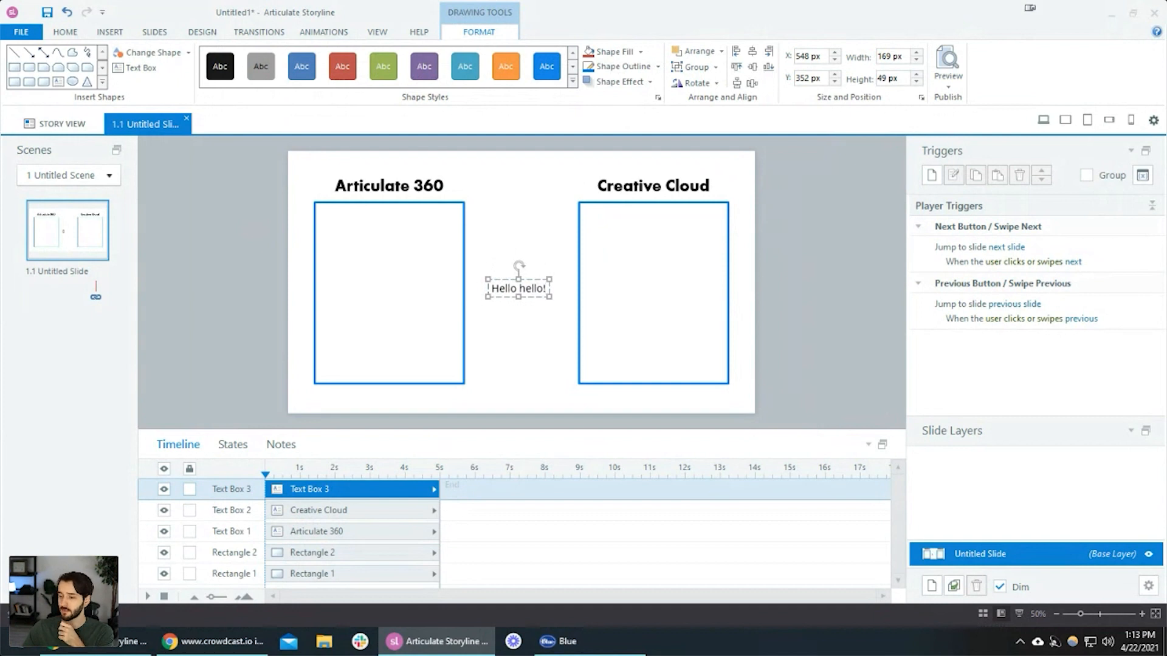
{"action": "left_click", "coordinate": [531, 297]}
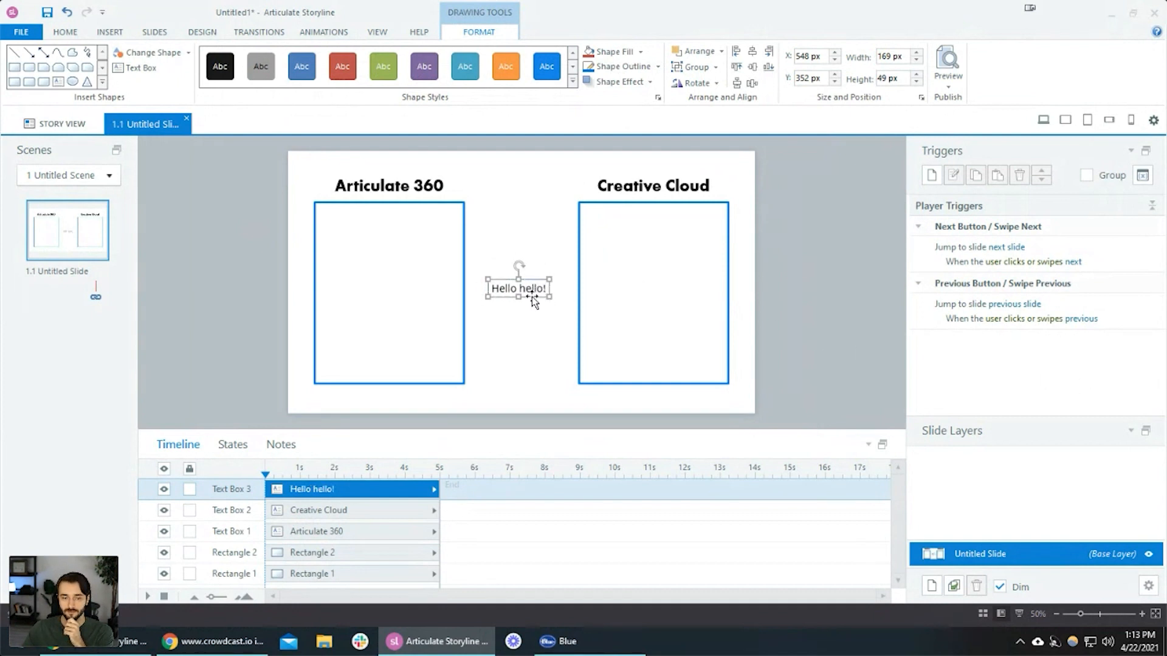
Delete the slide's Next and Previous player triggers
{"action": "left_click", "coordinate": [1109, 252]}
{"action": "left_click", "coordinate": [1018, 175]}
{"action": "left_click", "coordinate": [1075, 250]}
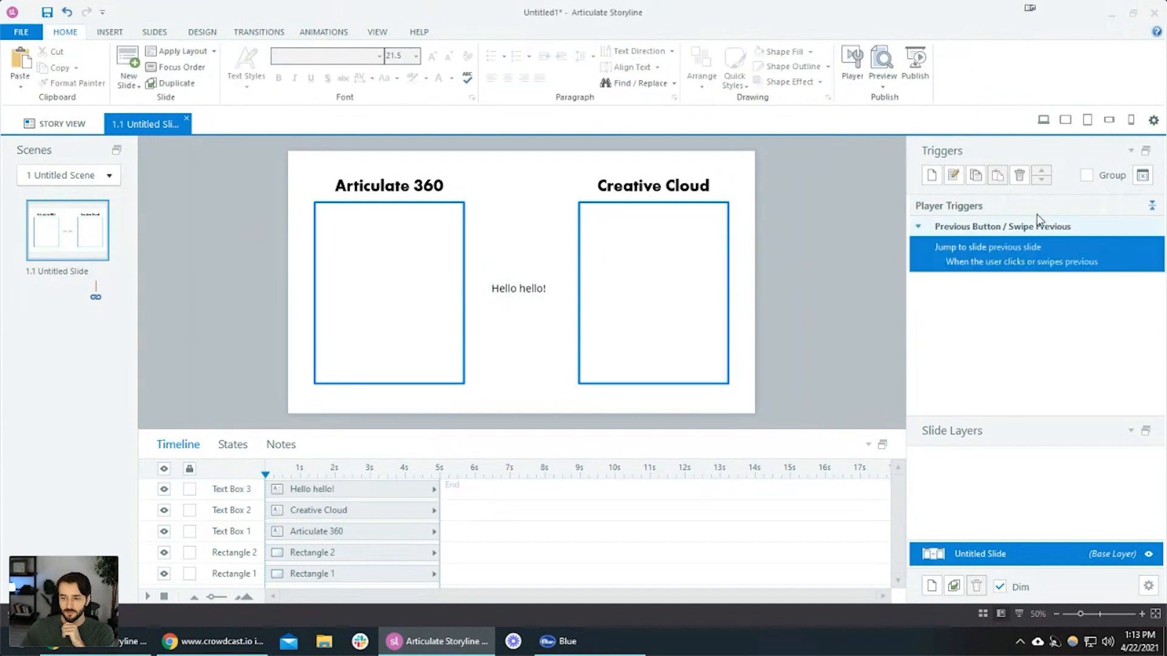
{"action": "left_click", "coordinate": [1019, 176]}
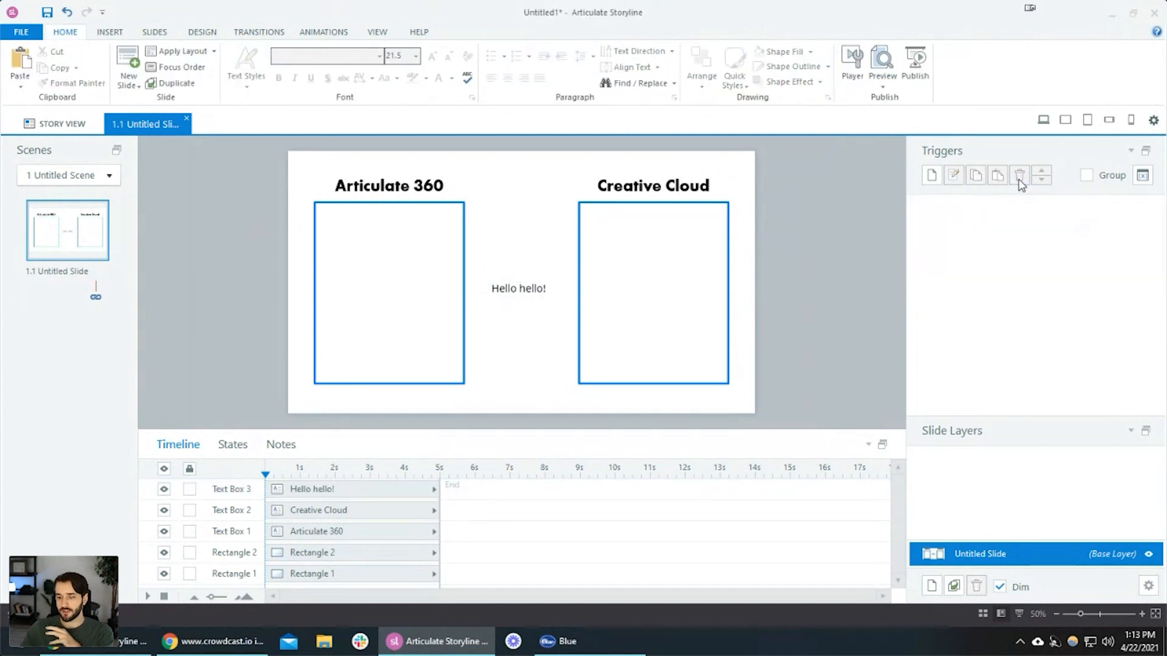
Move the "Hello hello!" text into the upper part of the left rectangle
{"action": "left_click", "coordinate": [527, 284]}
{"action": "left_click", "coordinate": [534, 350]}
{"action": "left_click", "coordinate": [529, 288]}
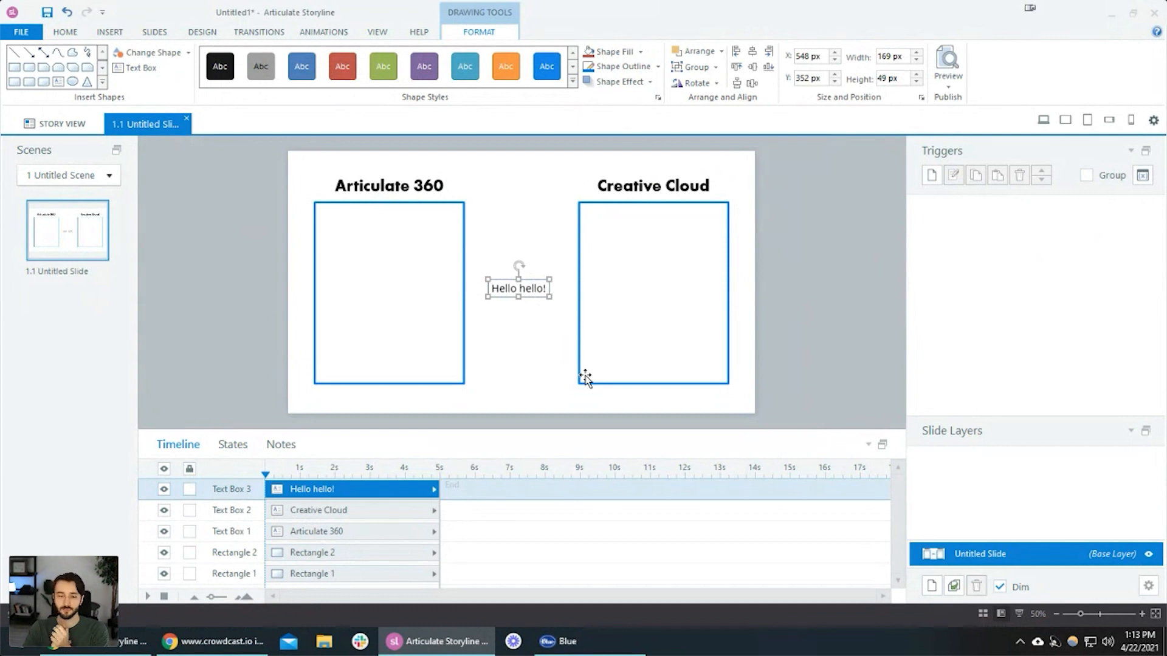
{"action": "left_click", "coordinate": [521, 348]}
{"action": "left_click", "coordinate": [524, 294]}
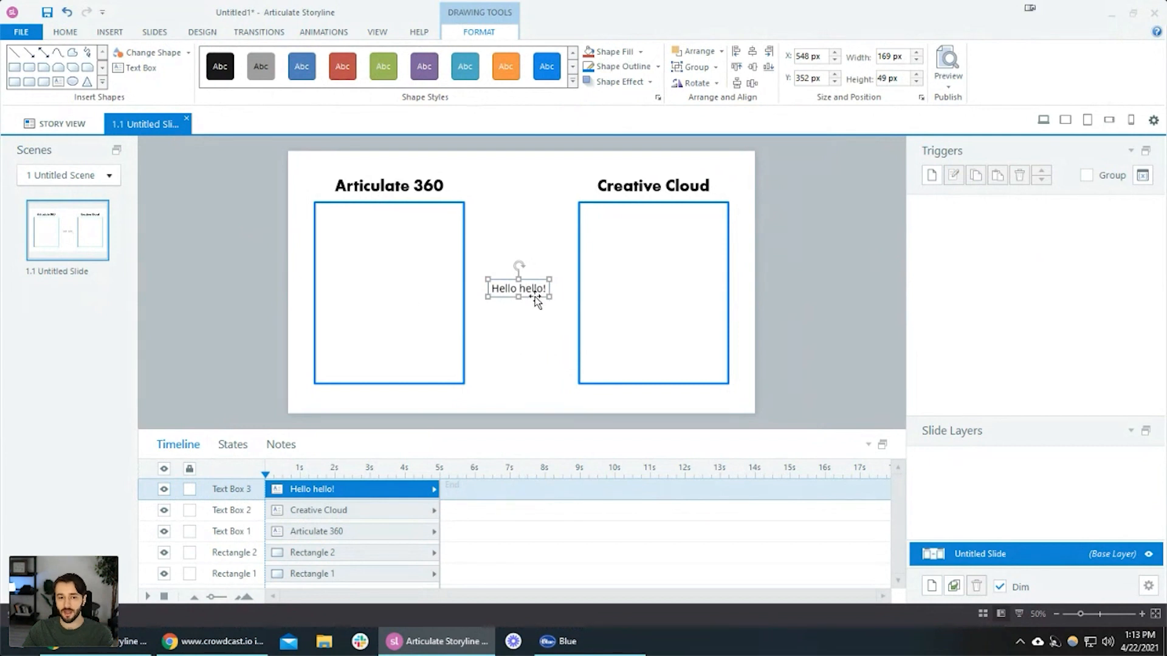
{"action": "left_click_drag", "start_coordinate": [535, 297], "coordinate": [400, 244]}
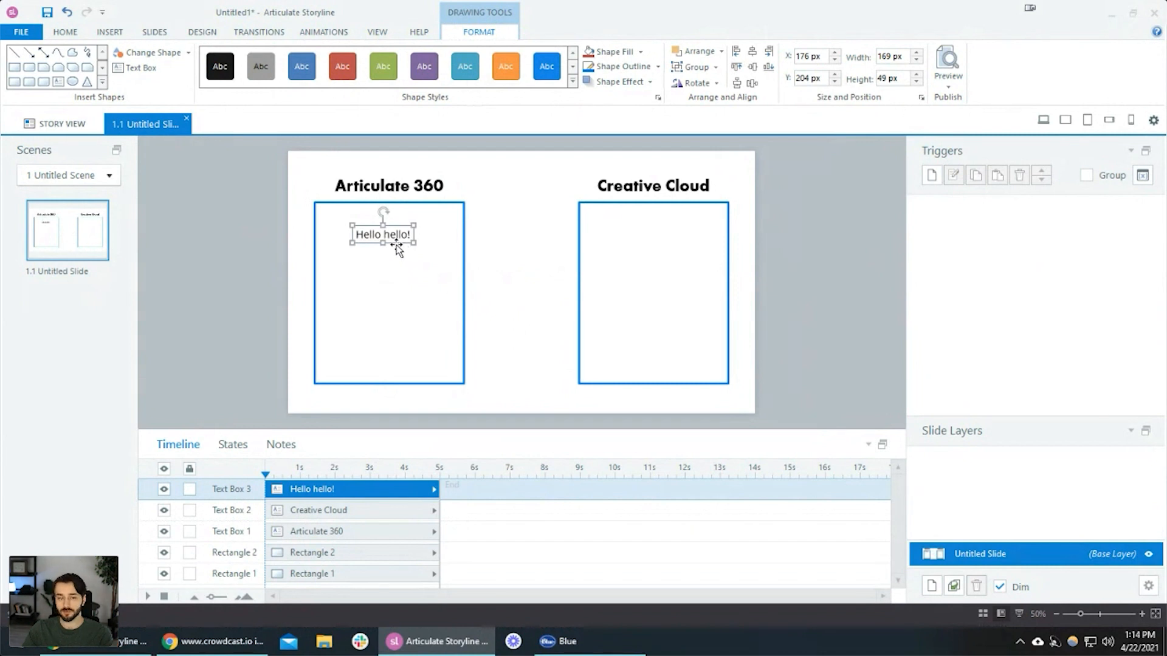
{"action": "left_click", "coordinate": [526, 301]}
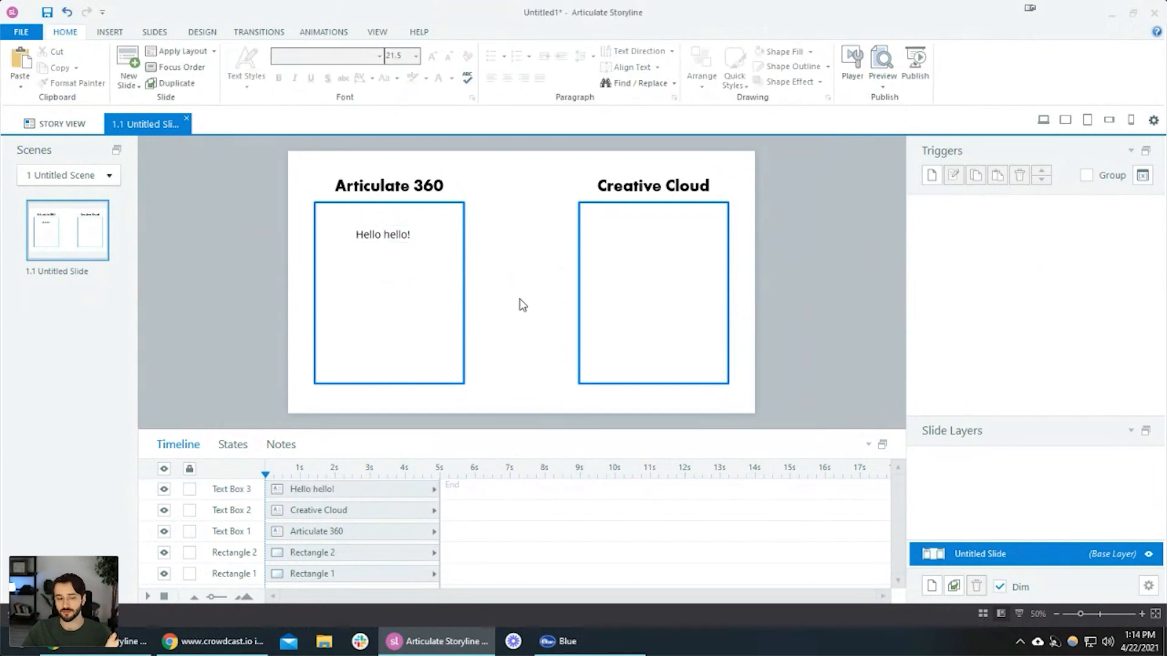
Move the "Hello hello!" text back between the two rectangles and delete it
{"action": "left_click", "coordinate": [396, 239]}
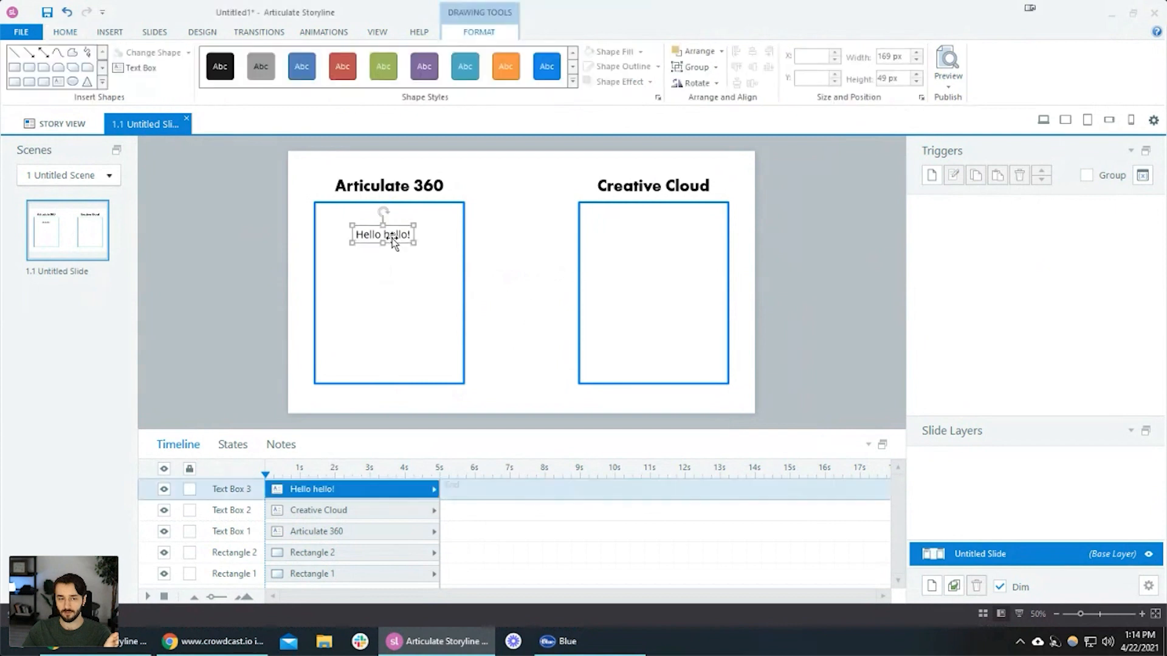
{"action": "left_click_drag", "start_coordinate": [398, 238], "coordinate": [530, 295]}
{"action": "left_click", "coordinate": [537, 337]}
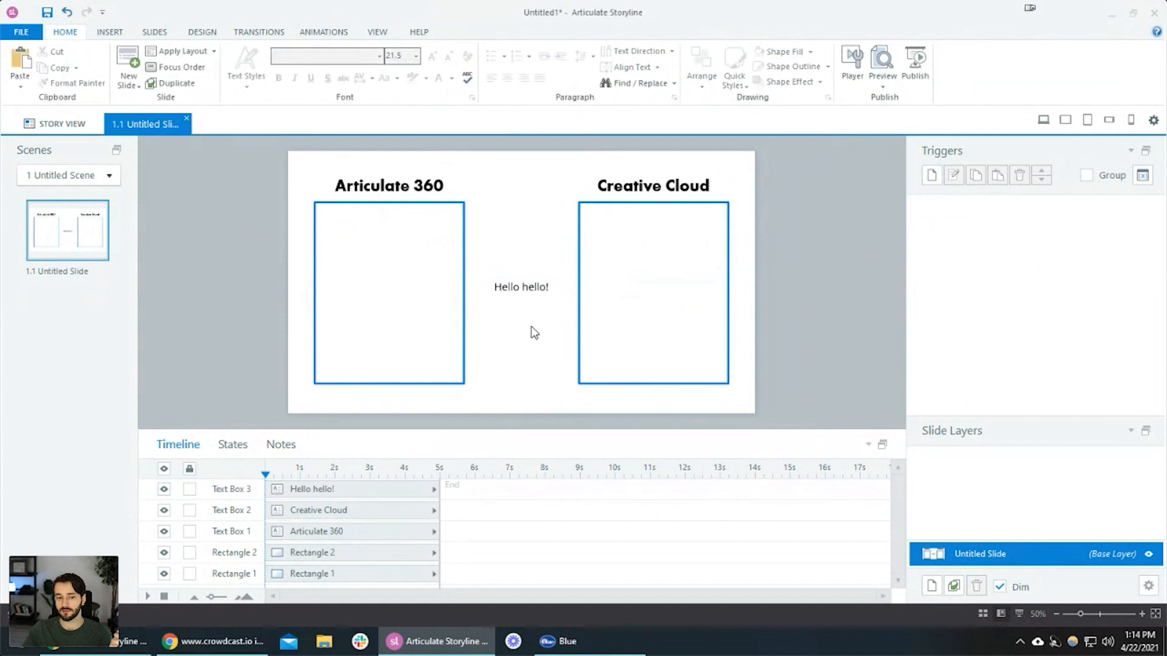
{"action": "left_click", "coordinate": [532, 291]}
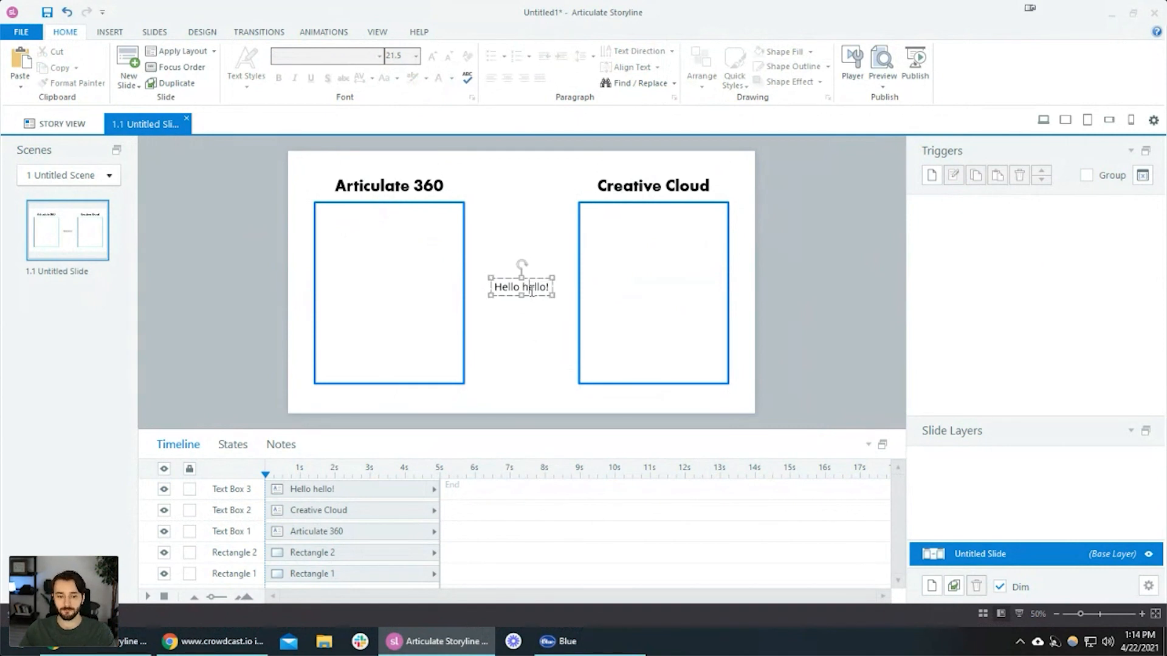
{"action": "key", "text": "Delete"}
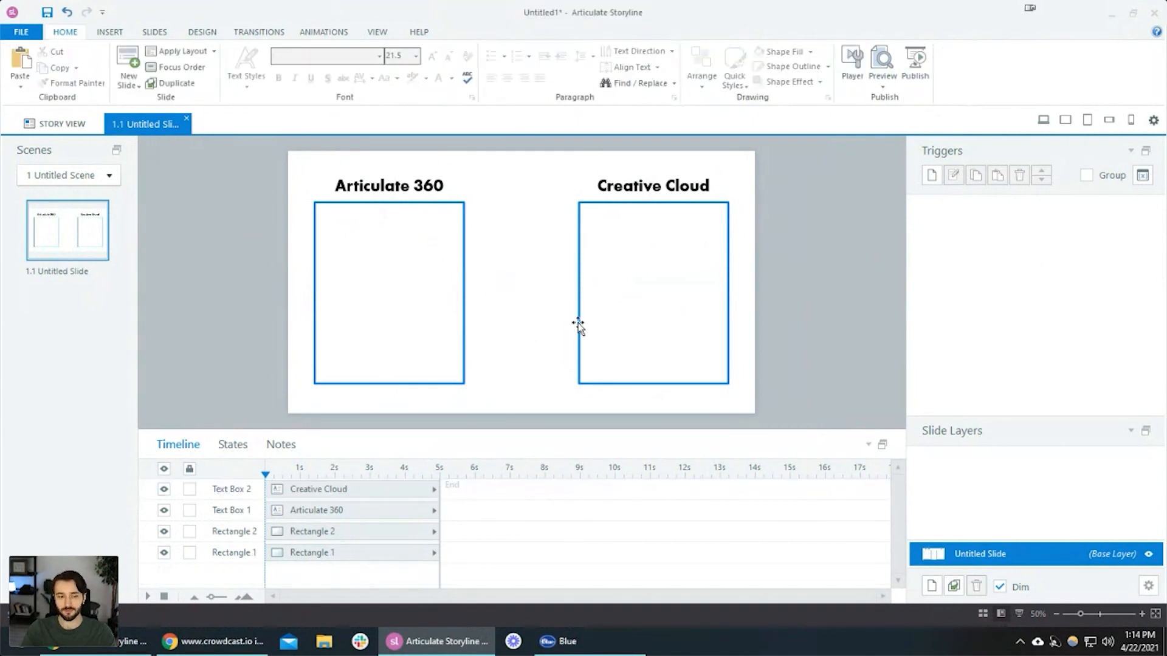
Open the object name of the "Articulate 360" title for editing in the timeline
{"action": "left_click", "coordinate": [392, 188]}
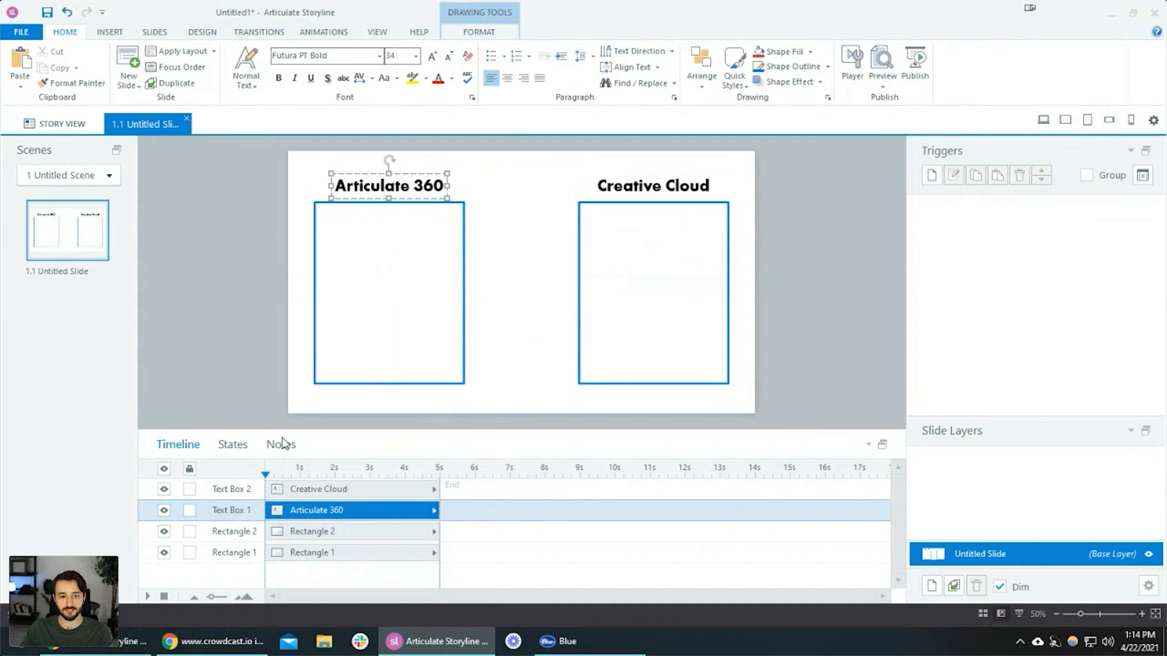
{"action": "double_click", "coordinate": [239, 513]}
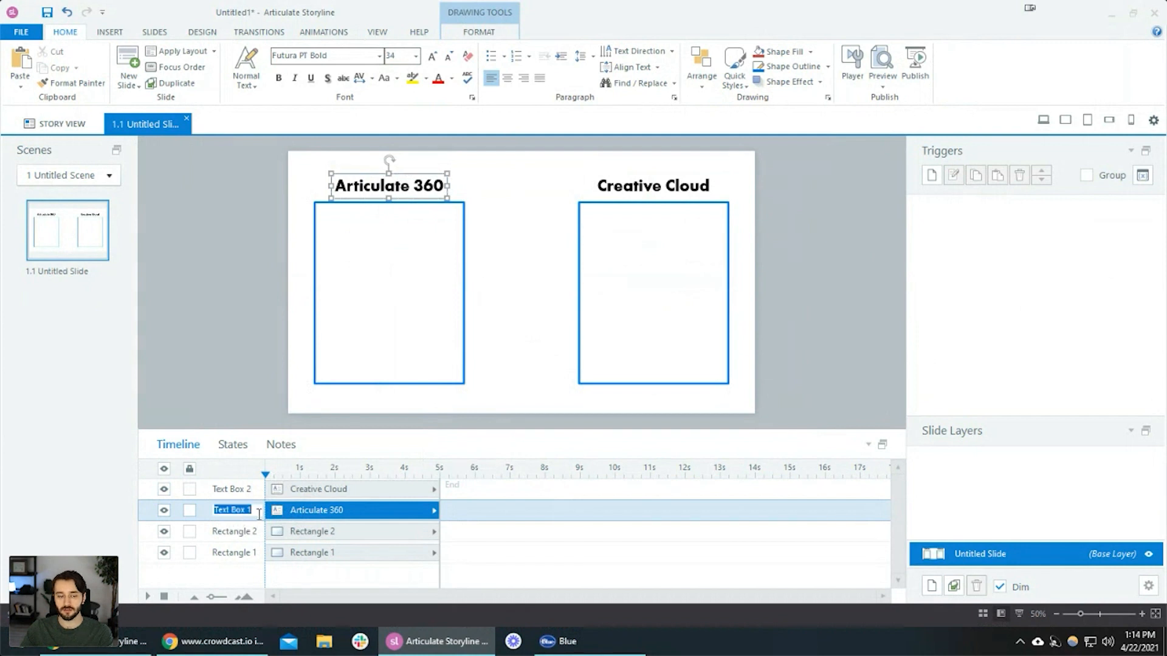
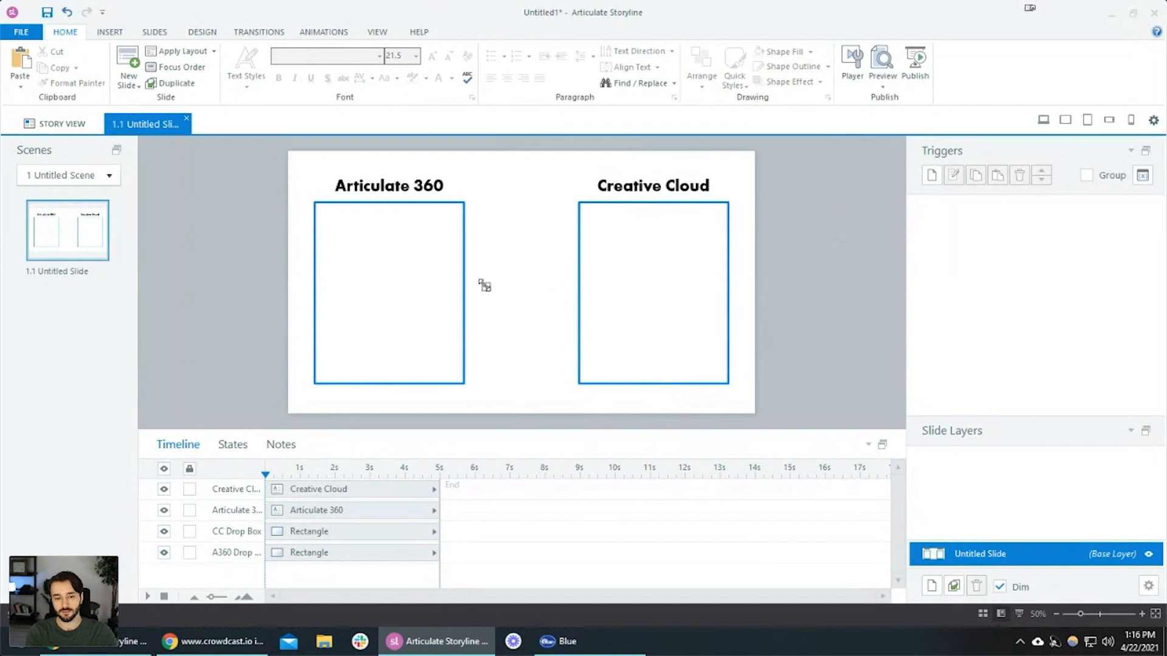
Add a text box reading "Storyline" between the two rectangles
{"action": "left_click", "coordinate": [484, 285]}
{"action": "type", "text": "Storyline"}
{"action": "left_click", "coordinate": [481, 284]}
{"action": "scroll", "coordinate": [542, 281], "scroll_direction": "up", "scroll_amount": 1}
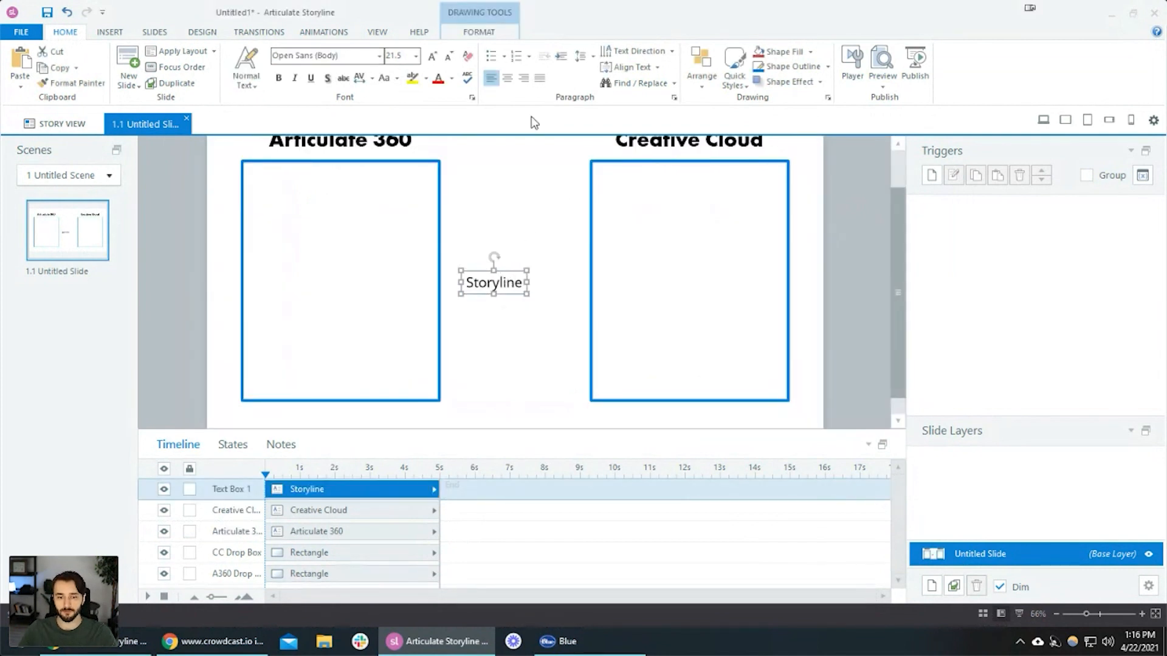
{"action": "left_click", "coordinate": [489, 33]}
{"action": "scroll", "coordinate": [497, 260], "scroll_direction": "down", "scroll_amount": 1}
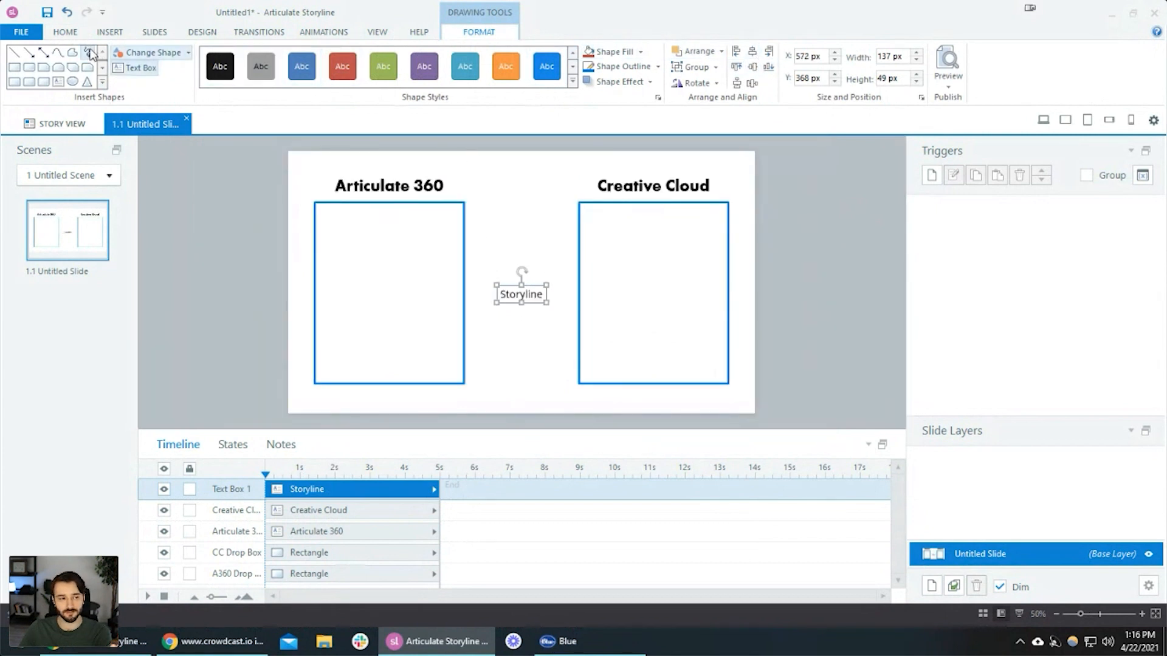
Set the "Storyline" text to the Futura PT Book font at size 28
{"action": "left_click", "coordinate": [65, 31]}
{"action": "left_click", "coordinate": [324, 56]}
{"action": "type", "text": "Fu"}
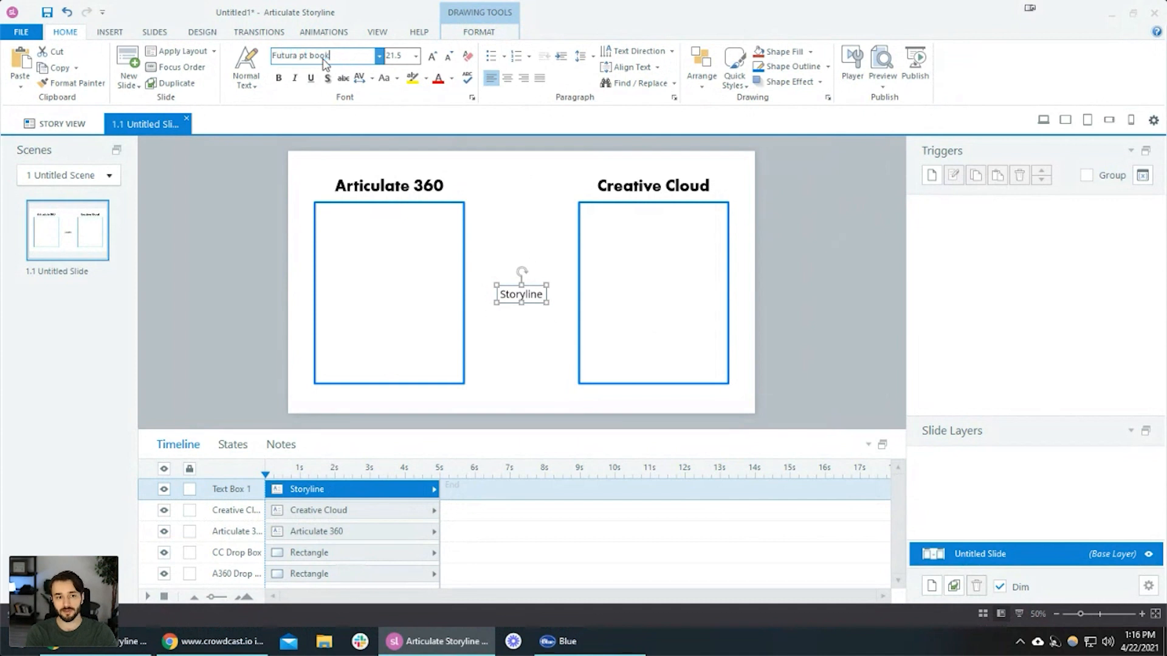
{"action": "type", "text": "tura pt boo"}
{"action": "key", "text": "Tab"}
{"action": "type", "text": "26"}
{"action": "key", "text": "Return"}
{"action": "left_click", "coordinate": [416, 56]}
{"action": "left_click", "coordinate": [399, 58]}
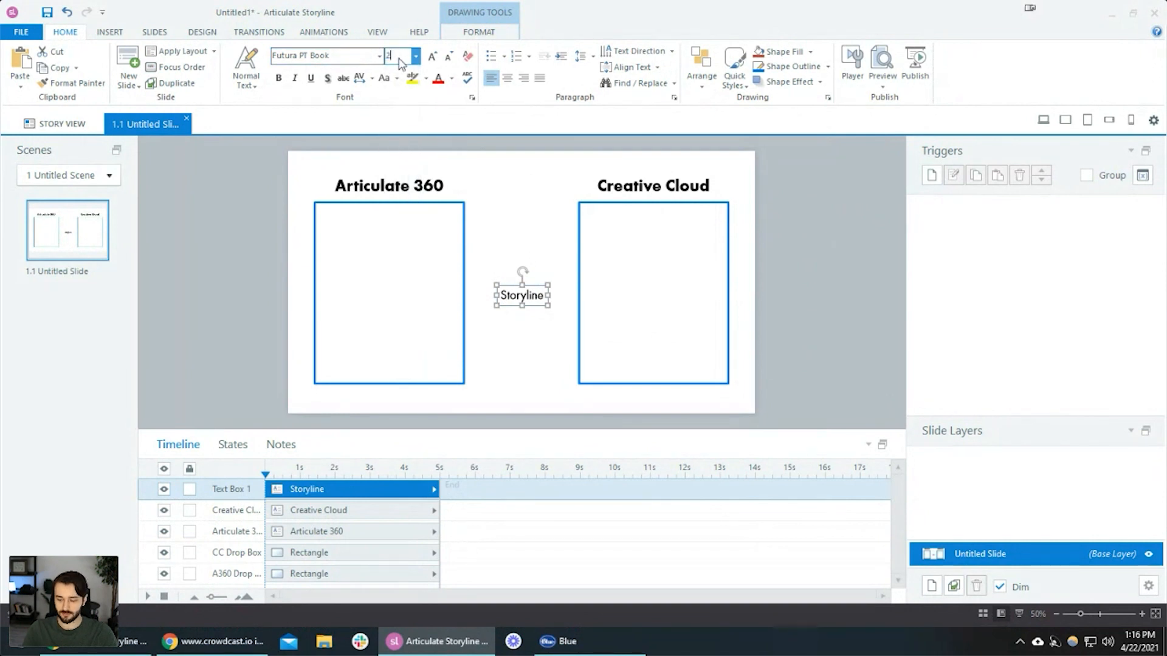
Center the "Storyline" text box horizontally on the slide
{"action": "left_click", "coordinate": [479, 31]}
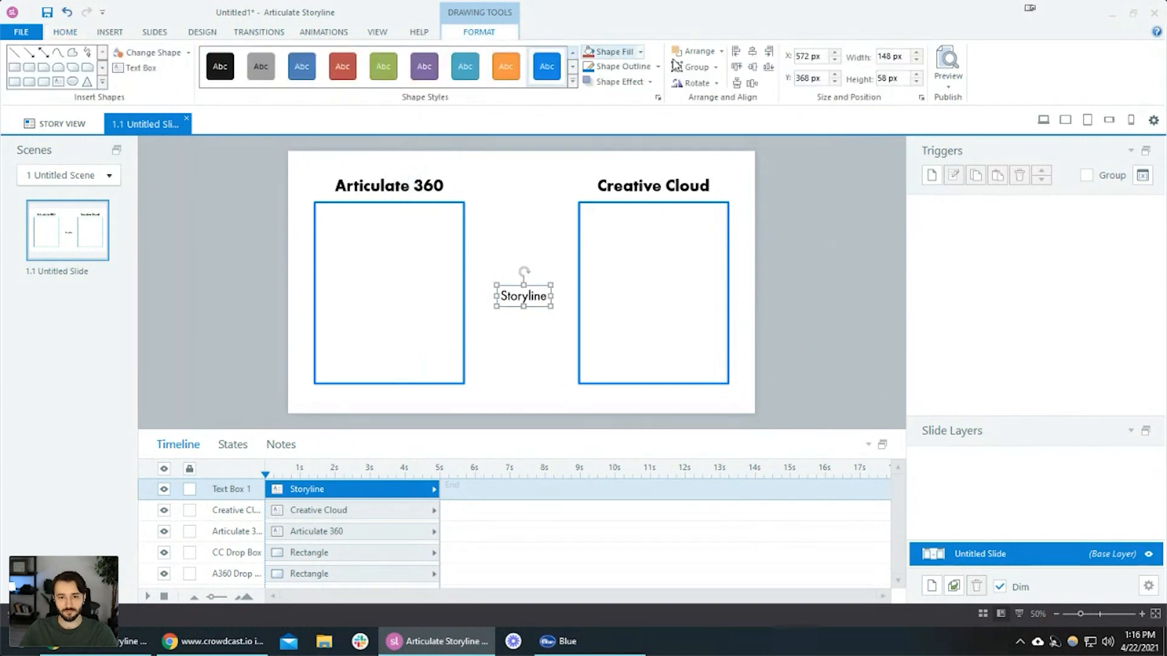
{"action": "left_click", "coordinate": [753, 55]}
{"action": "left_click", "coordinate": [768, 259]}
Move the "Storyline" text inside the right rectangle, just below its upper edge
{"action": "scroll", "coordinate": [583, 278], "scroll_direction": "up", "scroll_amount": 1}
{"action": "left_click", "coordinate": [514, 308]}
{"action": "key", "text": "Escape"}
{"action": "left_click_drag", "start_coordinate": [530, 286], "coordinate": [707, 185]}
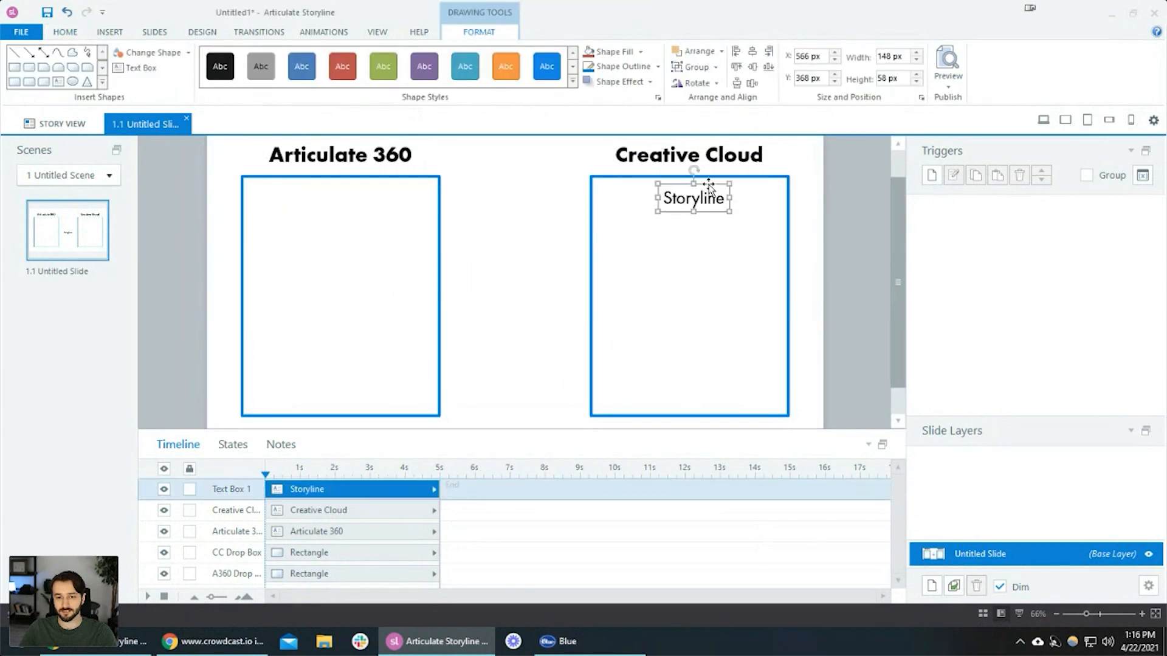
{"action": "left_click", "coordinate": [769, 169]}
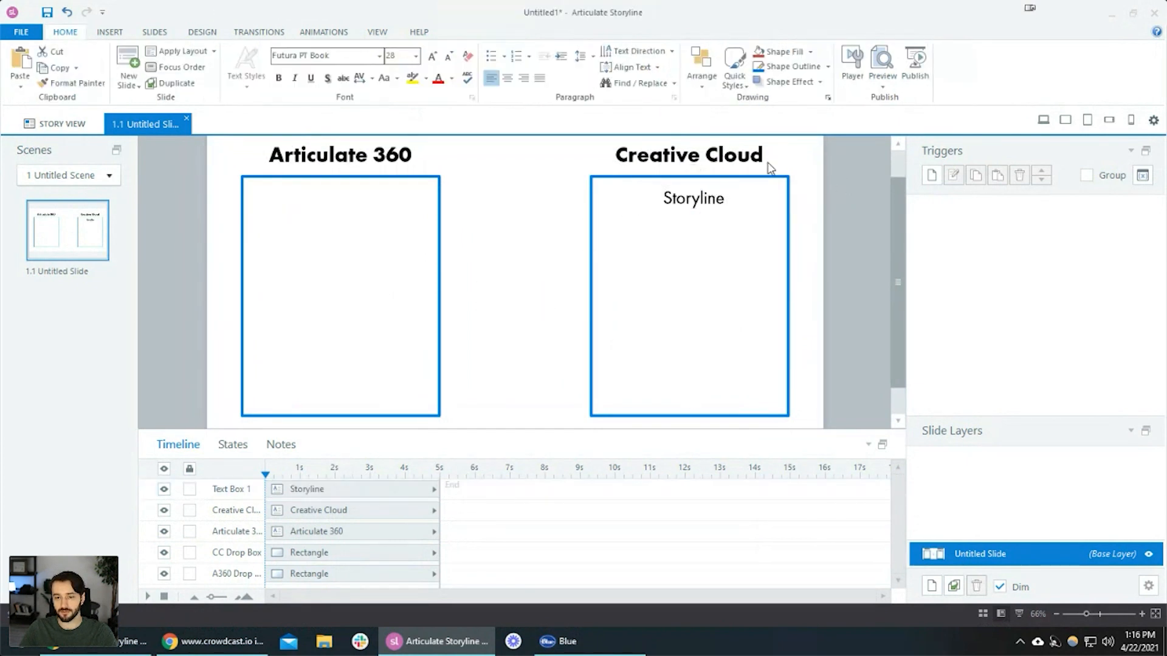
Change the font of the "Storyline" text to Futura PT Bold
{"action": "left_click", "coordinate": [697, 201]}
{"action": "double_click", "coordinate": [704, 220]}
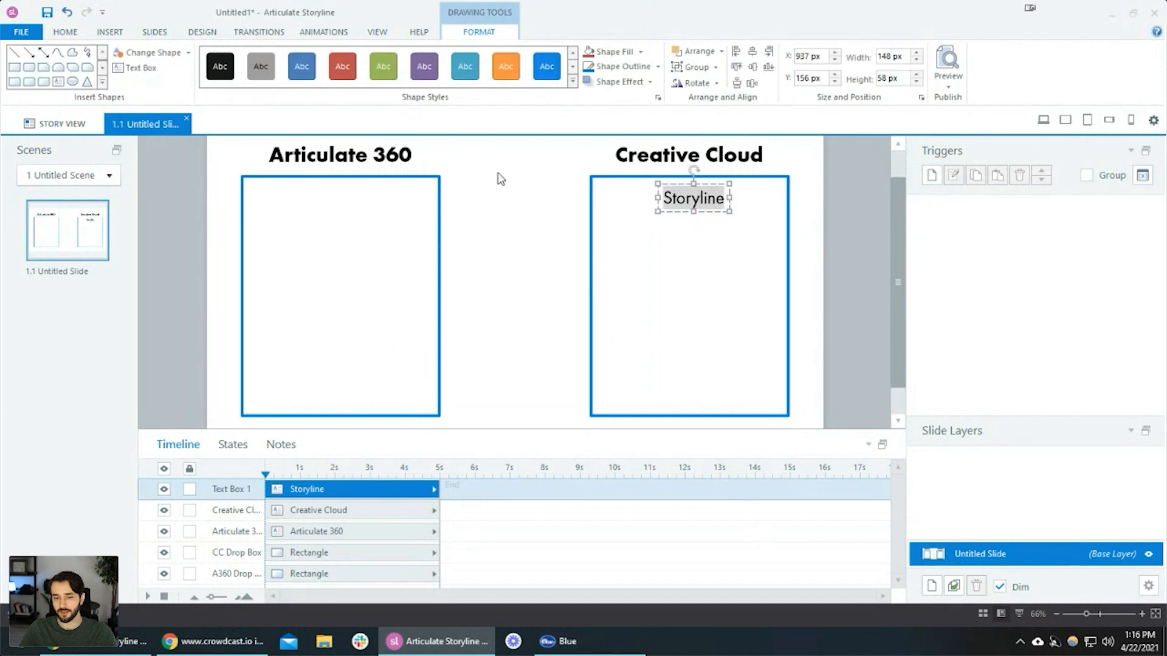
{"action": "left_click", "coordinate": [65, 31]}
{"action": "left_click", "coordinate": [343, 58]}
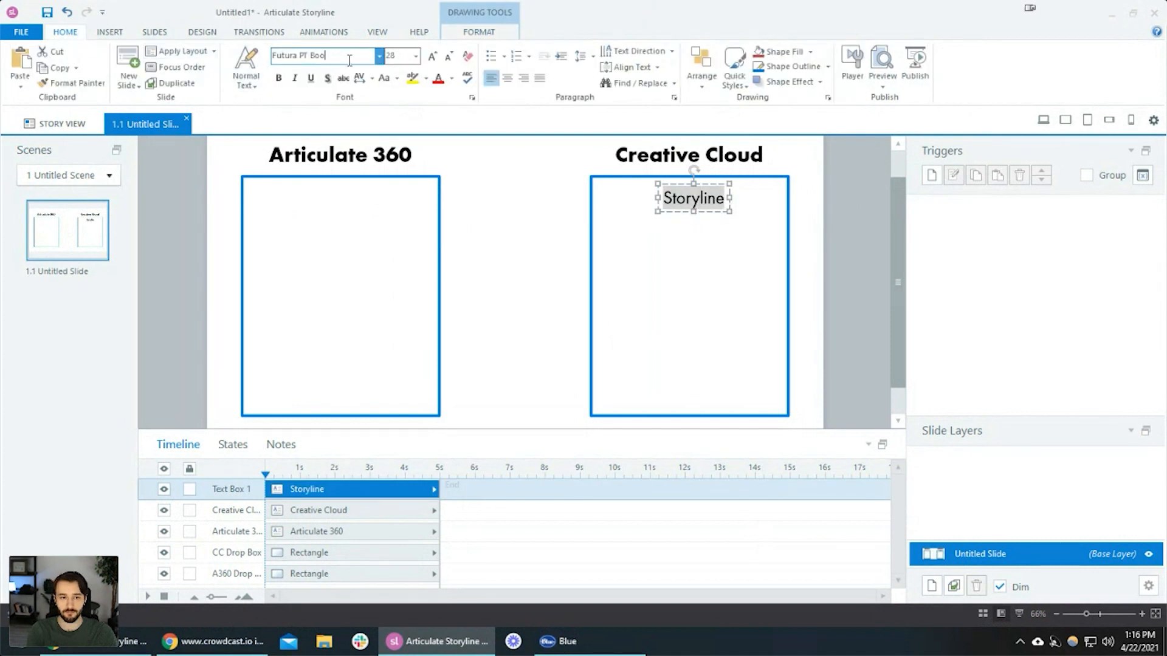
{"action": "key", "text": "Return"}
{"action": "left_click", "coordinate": [687, 226]}
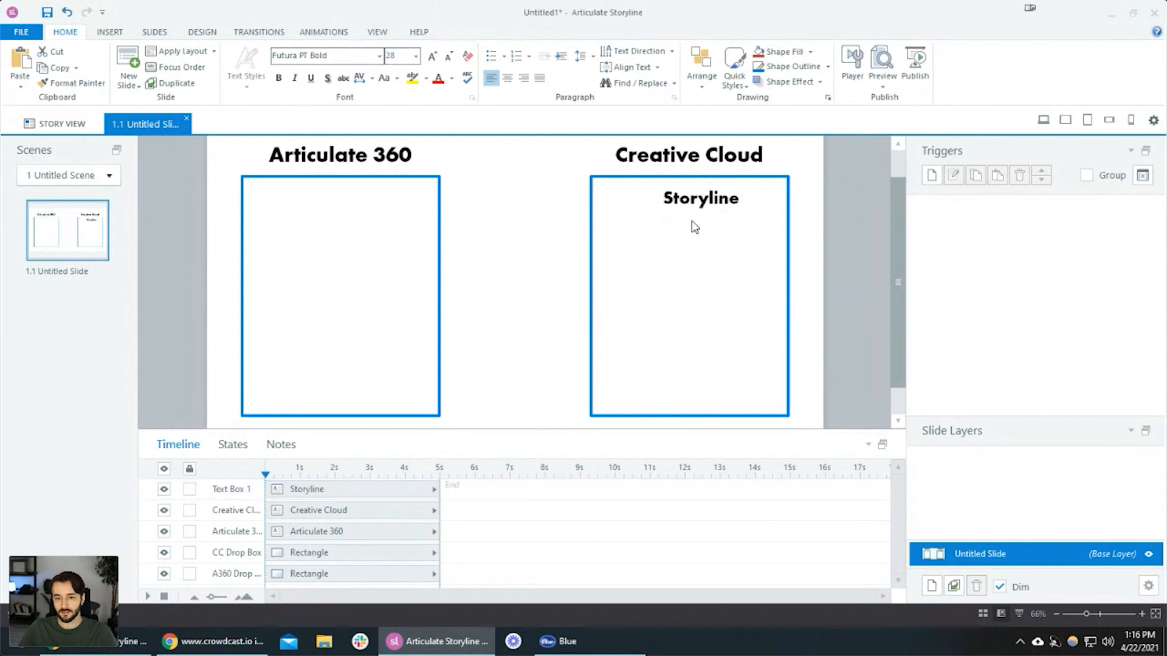
Undo the "Storyline" text's font change to Futura PT Bold
{"action": "scroll", "coordinate": [710, 237], "scroll_direction": "up", "scroll_amount": 1}
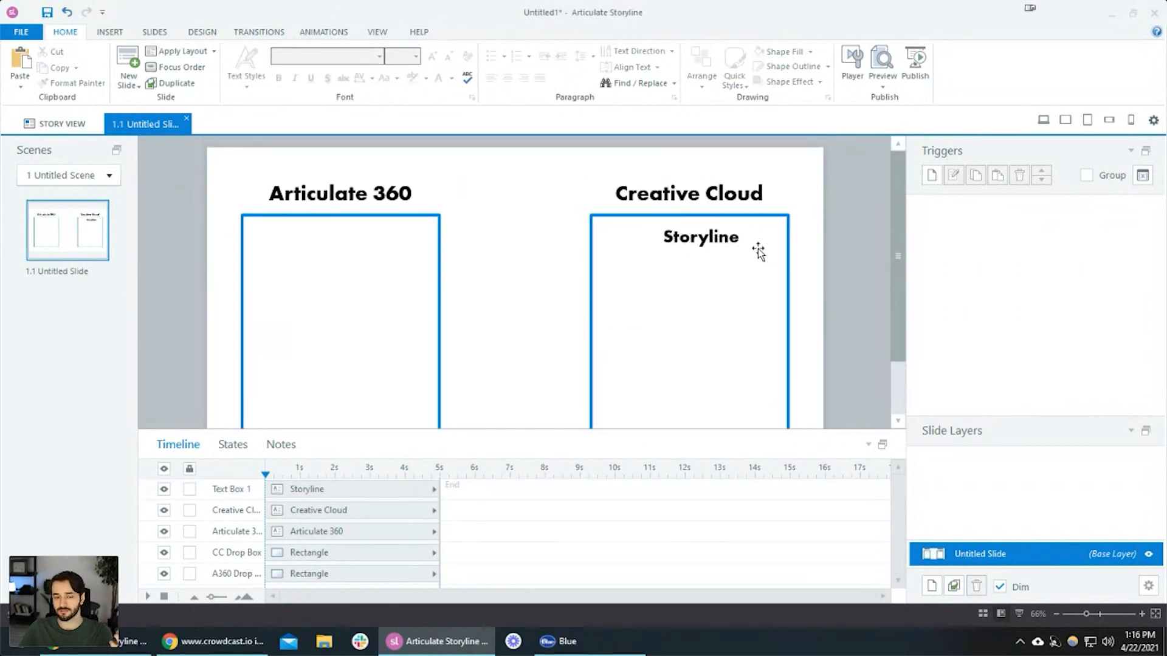
{"action": "left_click", "coordinate": [729, 193]}
{"action": "triple_click", "coordinate": [730, 194]}
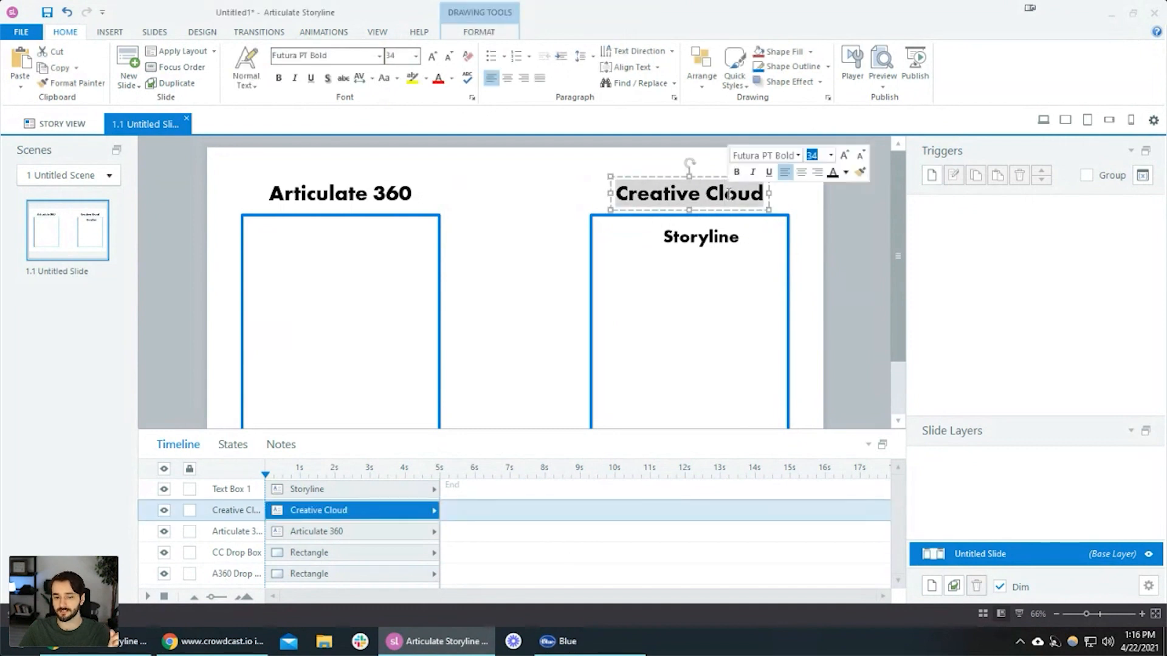
{"action": "left_click", "coordinate": [716, 242]}
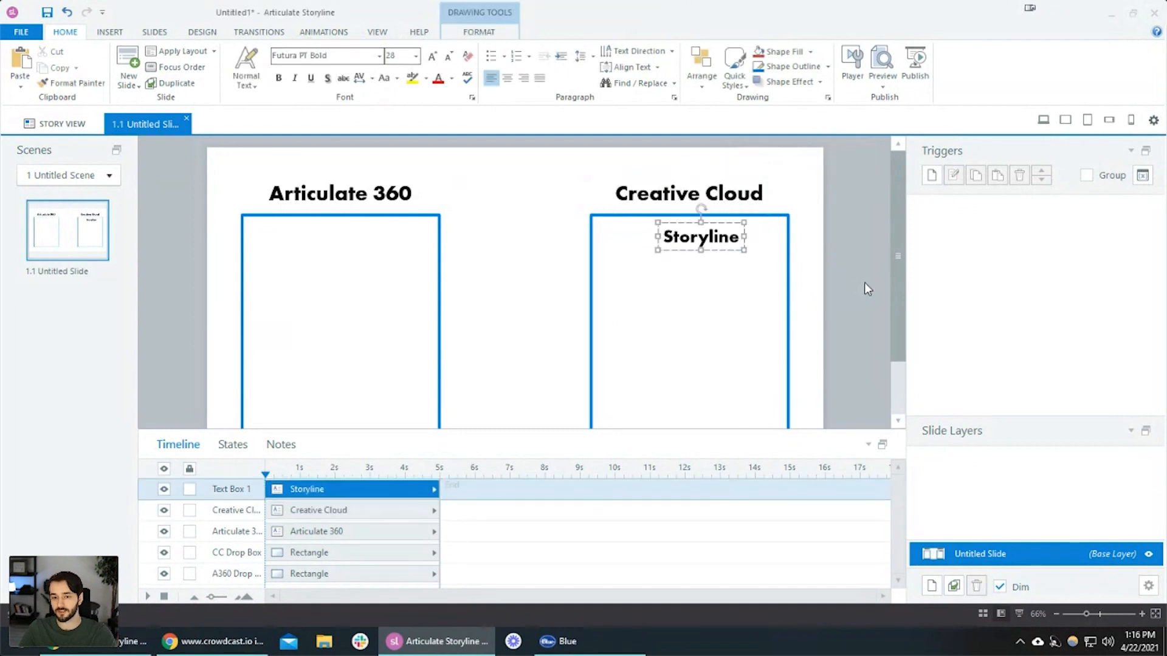
{"action": "left_click", "coordinate": [864, 281]}
{"action": "key", "text": "ctrl+z"}
{"action": "left_click", "coordinate": [789, 286]}
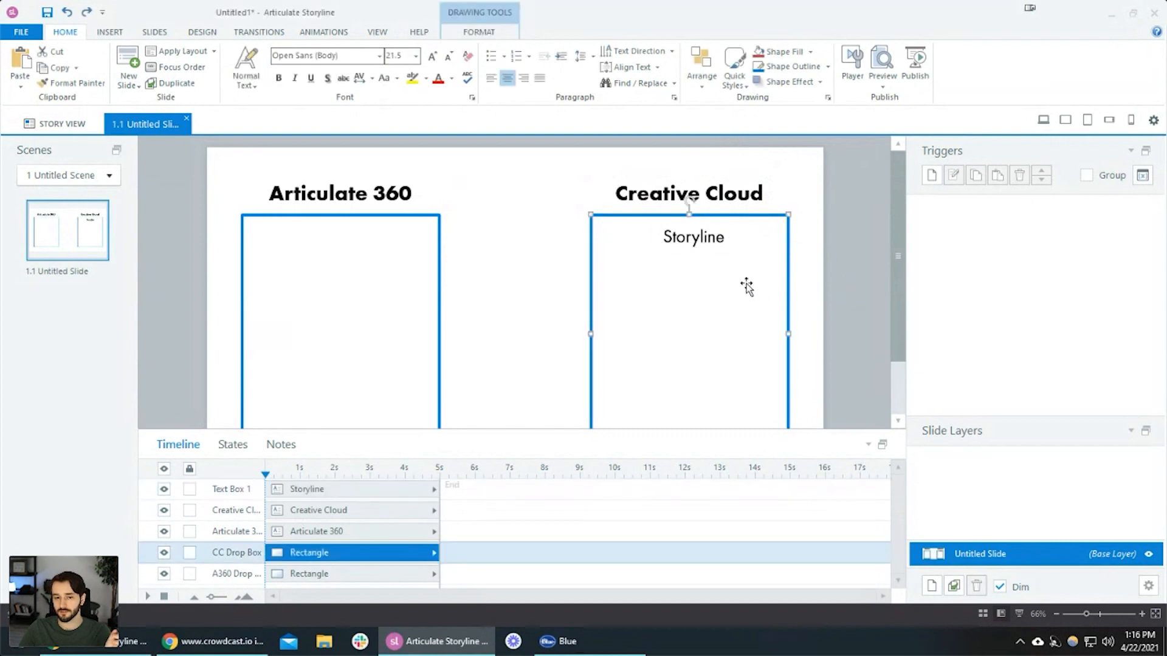
{"action": "left_click", "coordinate": [854, 291]}
Move the "Storyline" text into the gap between the two drop boxes and center it horizontally on the slide
{"action": "left_click", "coordinate": [717, 254]}
{"action": "left_click_drag", "start_coordinate": [717, 255], "coordinate": [536, 339]}
{"action": "scroll", "coordinate": [555, 294], "scroll_direction": "down", "scroll_amount": 1}
{"action": "left_click", "coordinate": [478, 32]}
{"action": "left_click", "coordinate": [752, 54]}
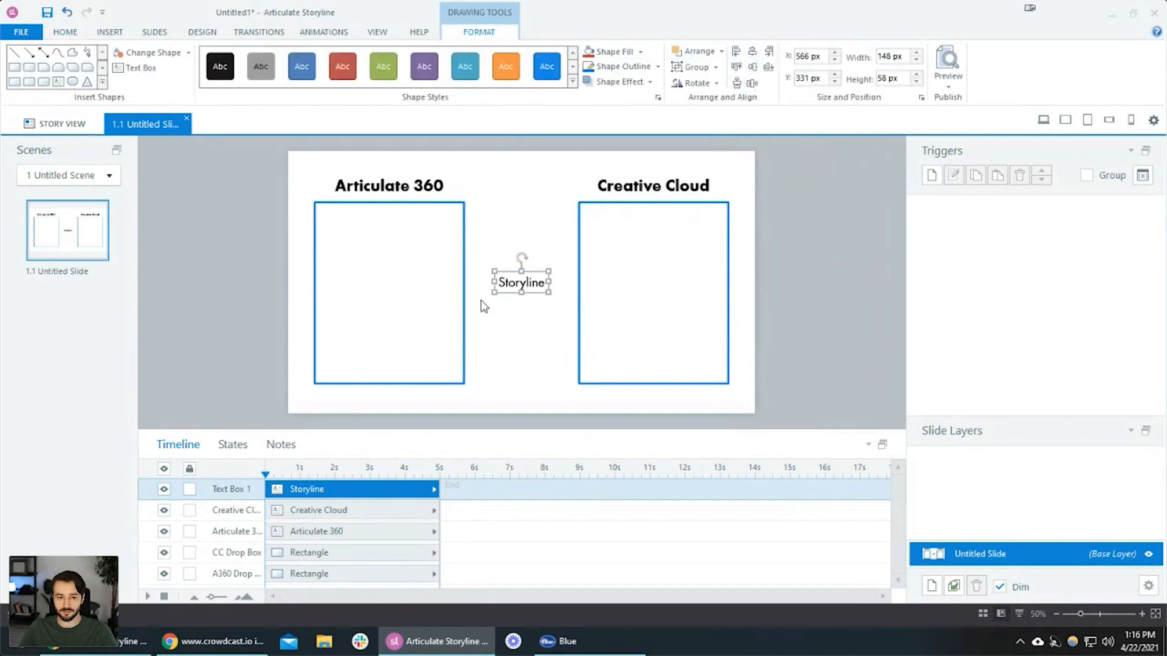
Align the "Storyline" text vertically to the middle of the Articulate 360 drop box
{"action": "left_click", "coordinate": [436, 293], "text": "shift"}
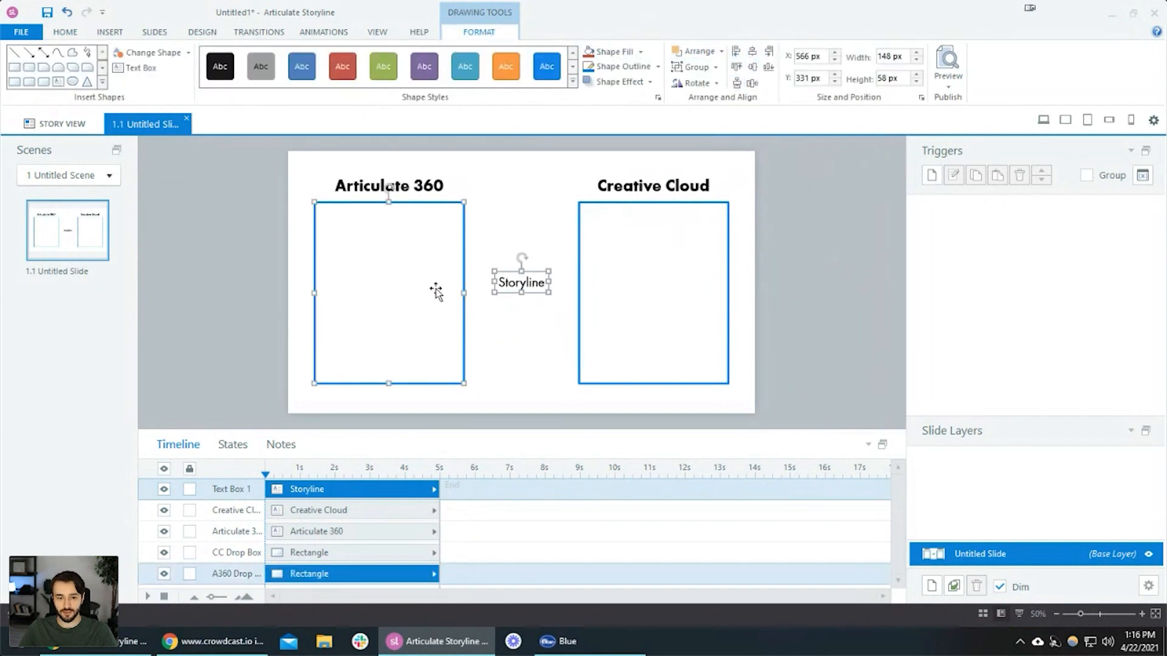
{"action": "left_click", "coordinate": [754, 67]}
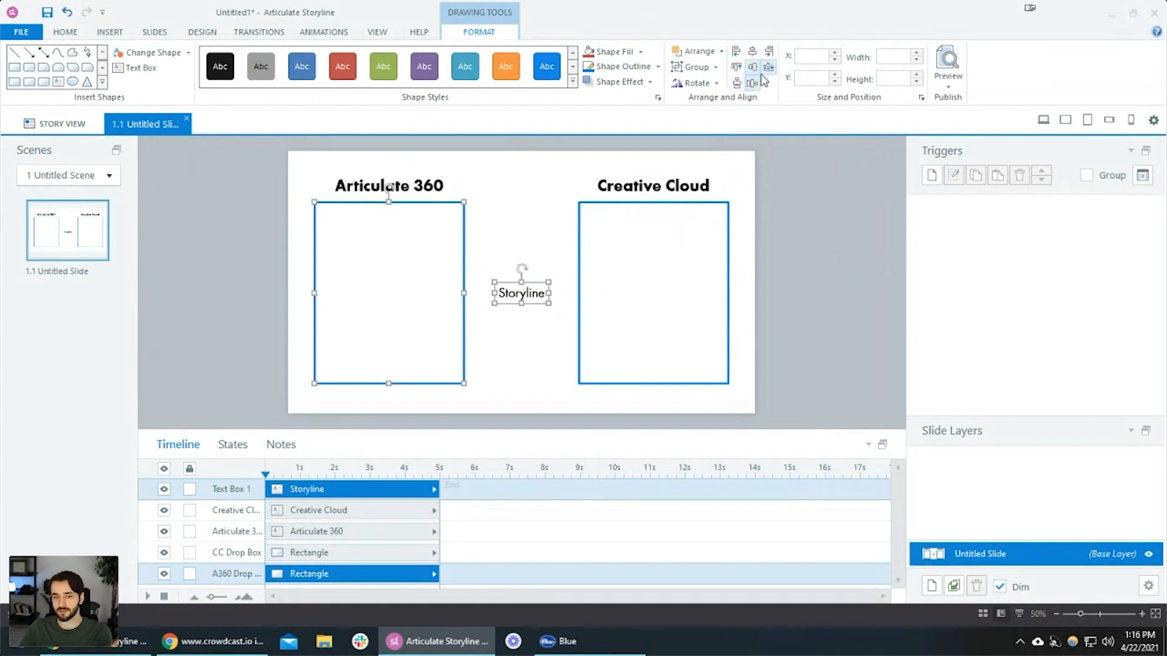
{"action": "left_click", "coordinate": [820, 300]}
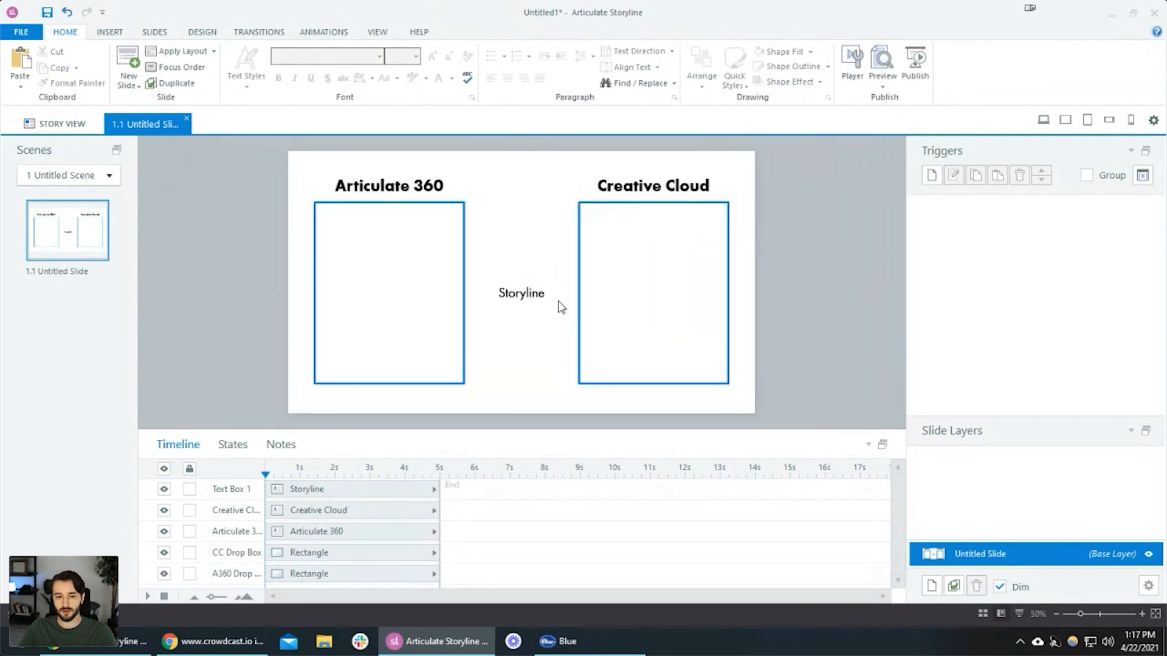
{"action": "left_click", "coordinate": [532, 307]}
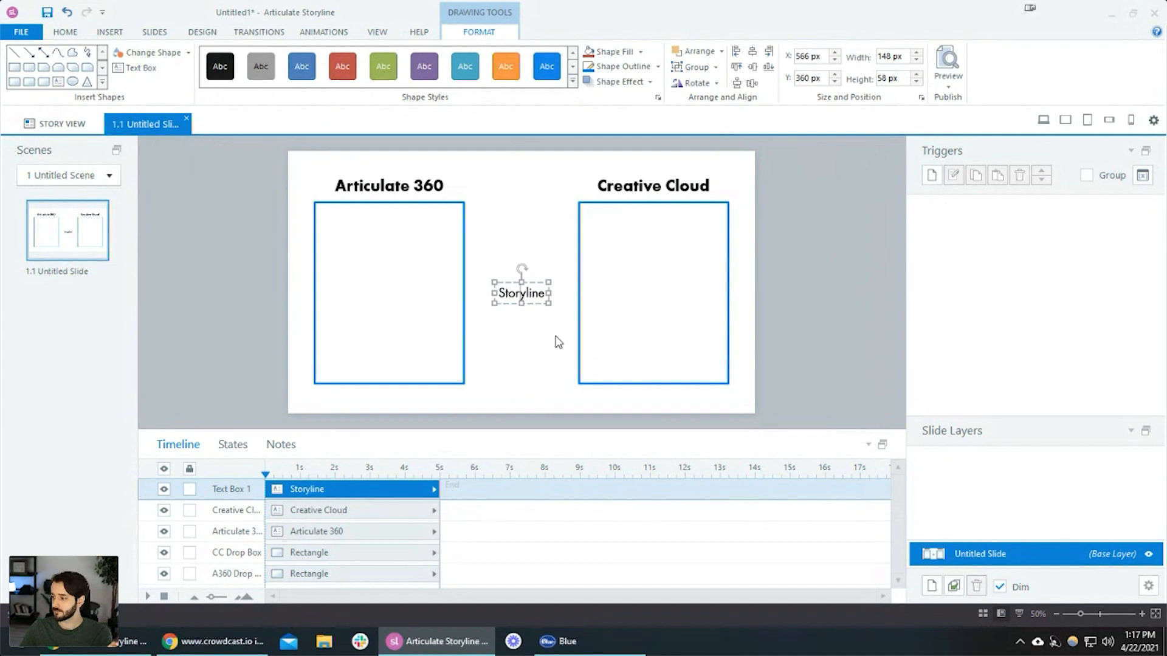
{"action": "left_click", "coordinate": [523, 365]}
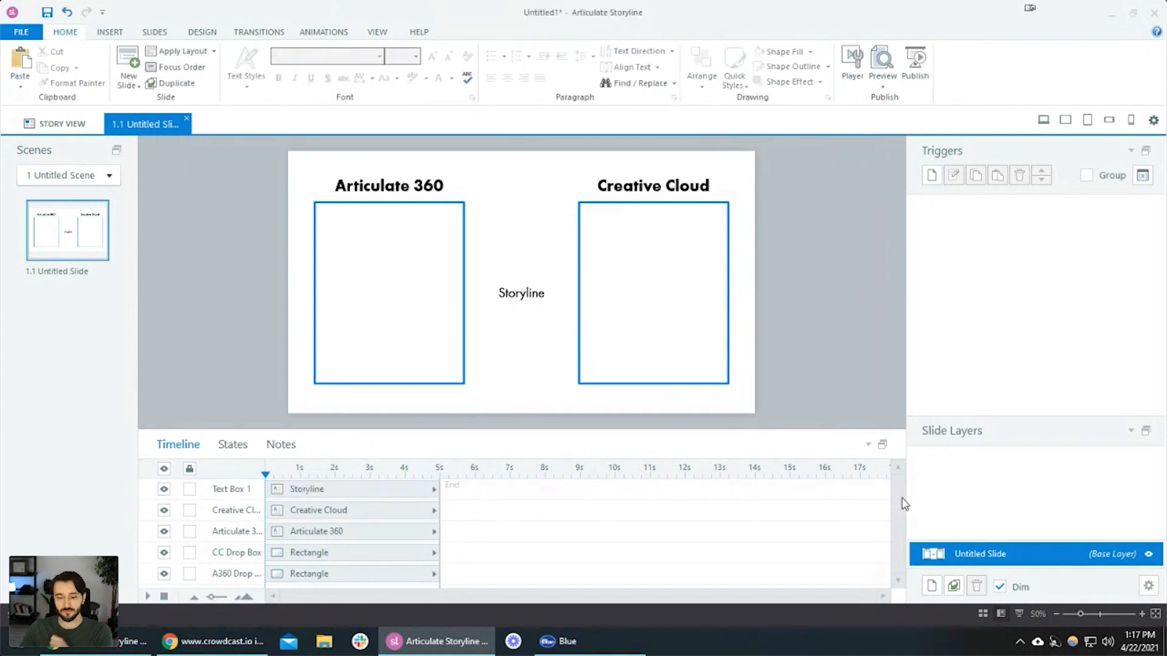
Add a new slide layer named "Rise" and return to the base layer
{"action": "left_click", "coordinate": [932, 586]}
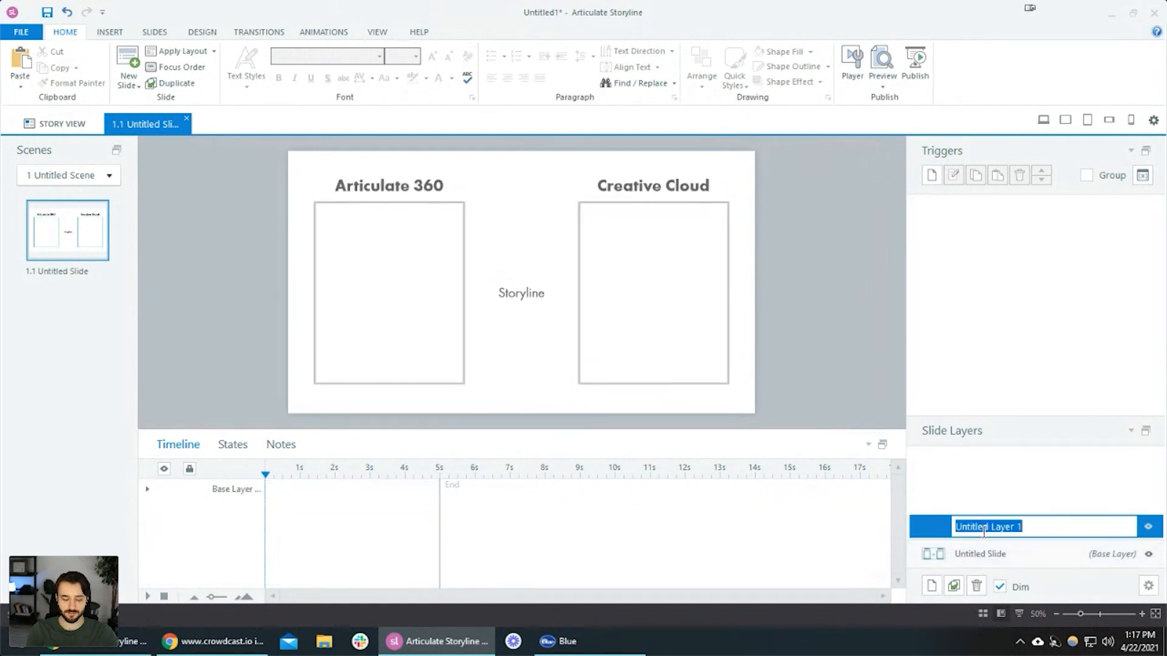
{"action": "type", "text": "Rise"}
{"action": "key", "text": "Return"}
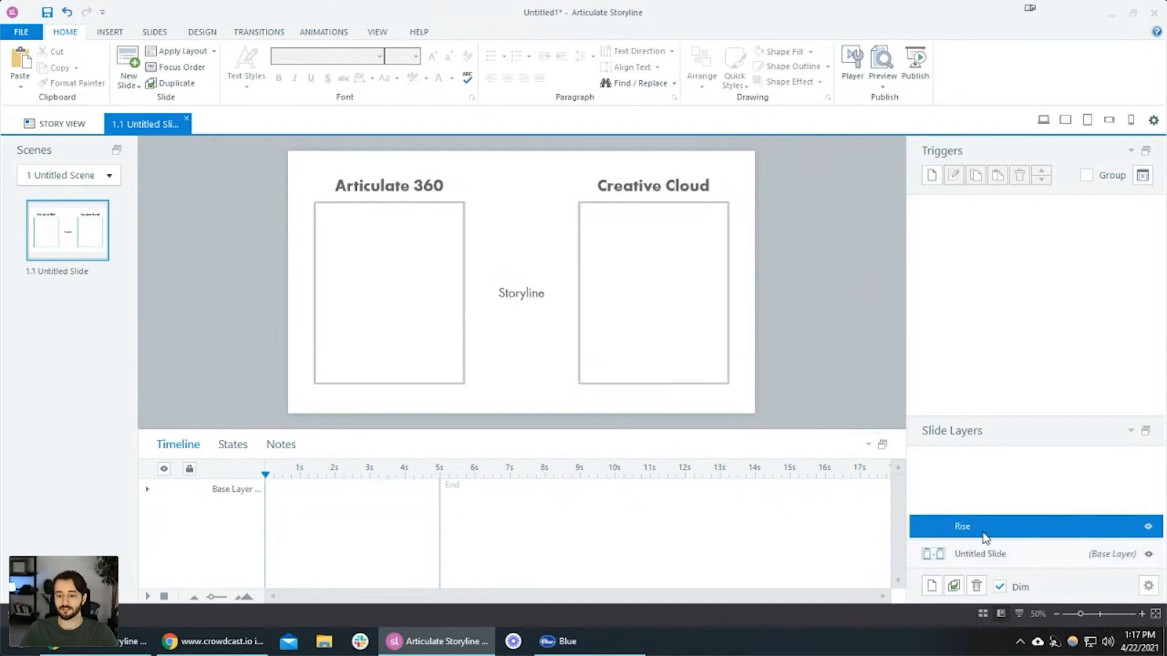
{"action": "left_click", "coordinate": [983, 554]}
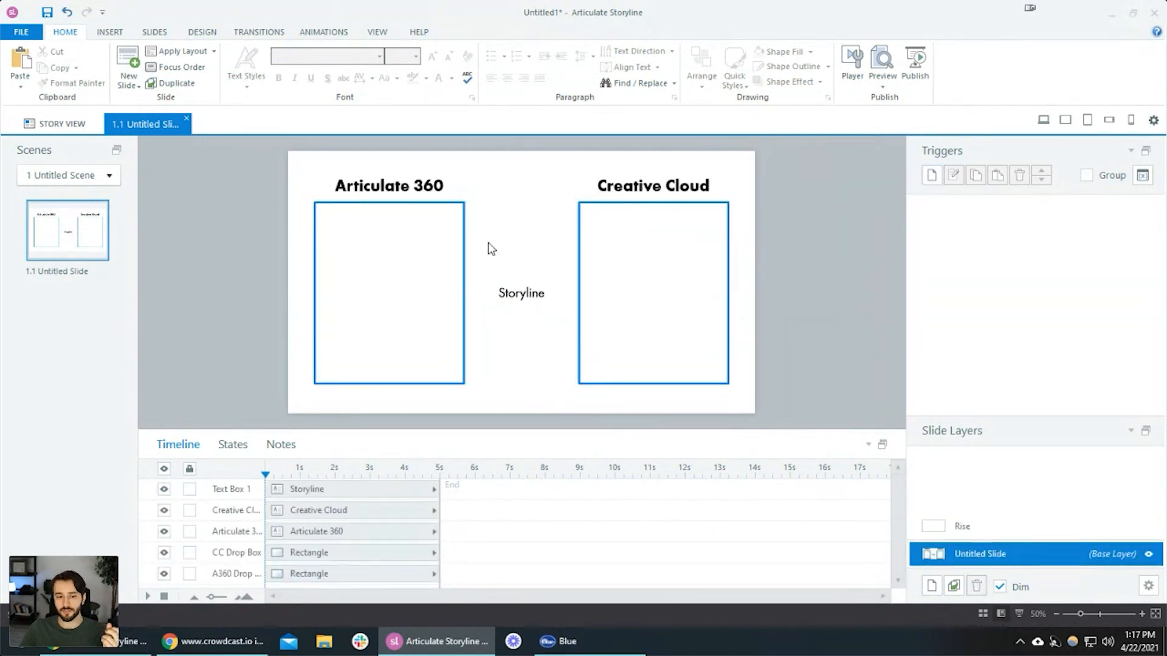
{"action": "left_click", "coordinate": [525, 292]}
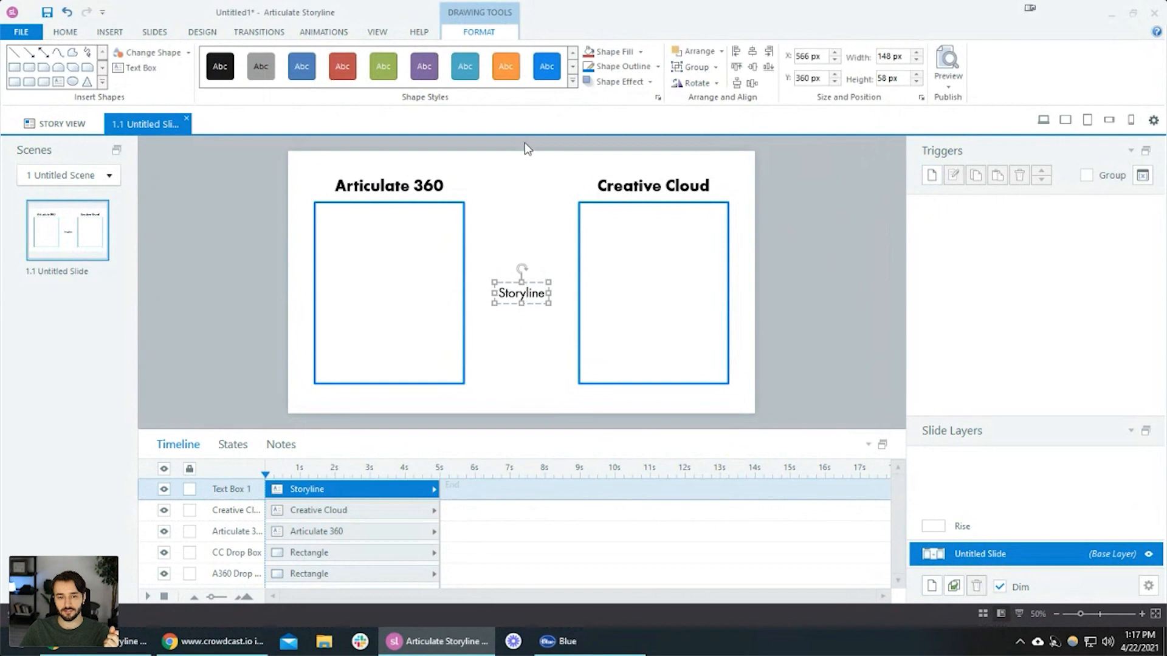
{"action": "left_click", "coordinate": [65, 32]}
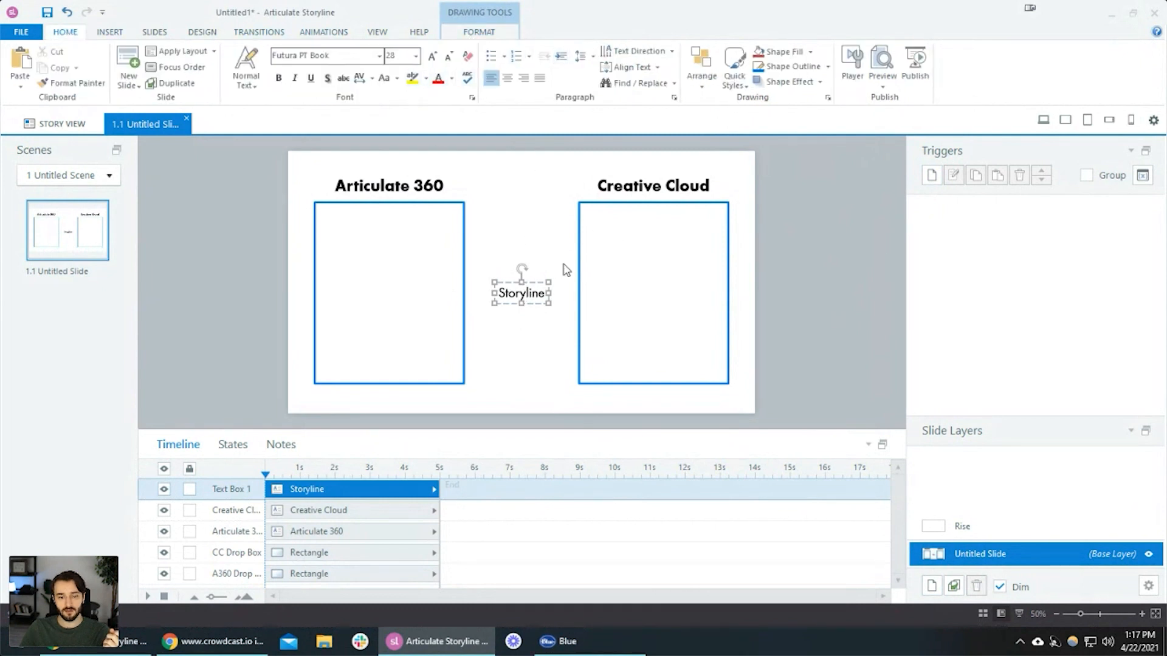
{"action": "left_click", "coordinate": [586, 261]}
{"action": "left_click", "coordinate": [525, 287]}
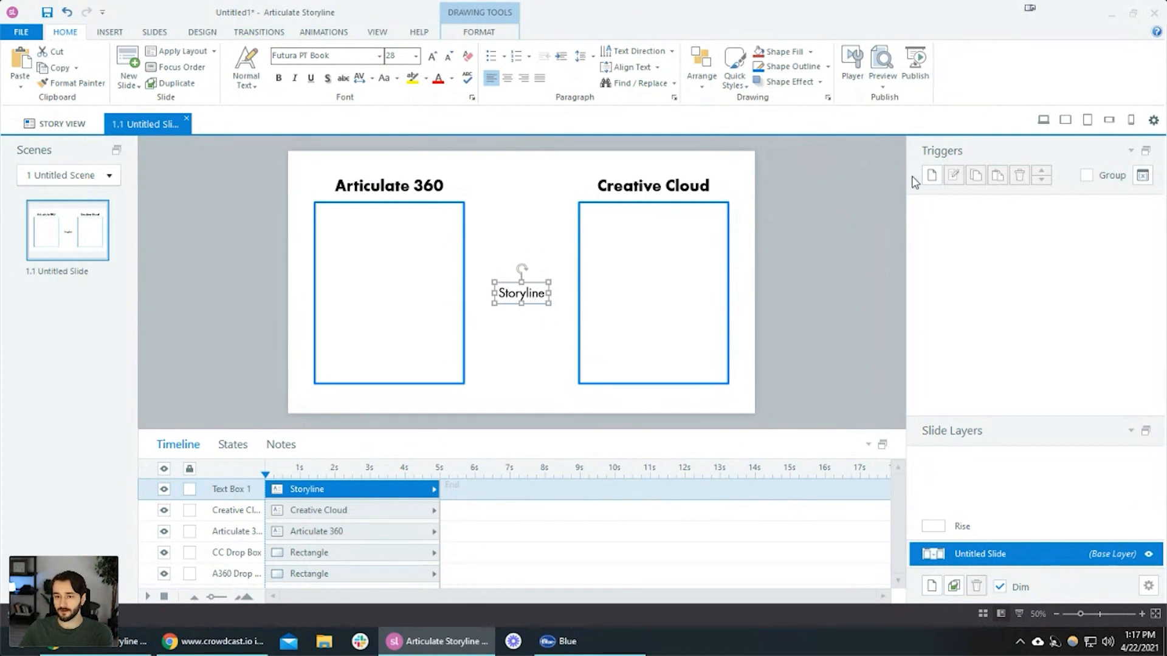
{"action": "left_click", "coordinate": [930, 176]}
{"action": "left_click", "coordinate": [894, 396]}
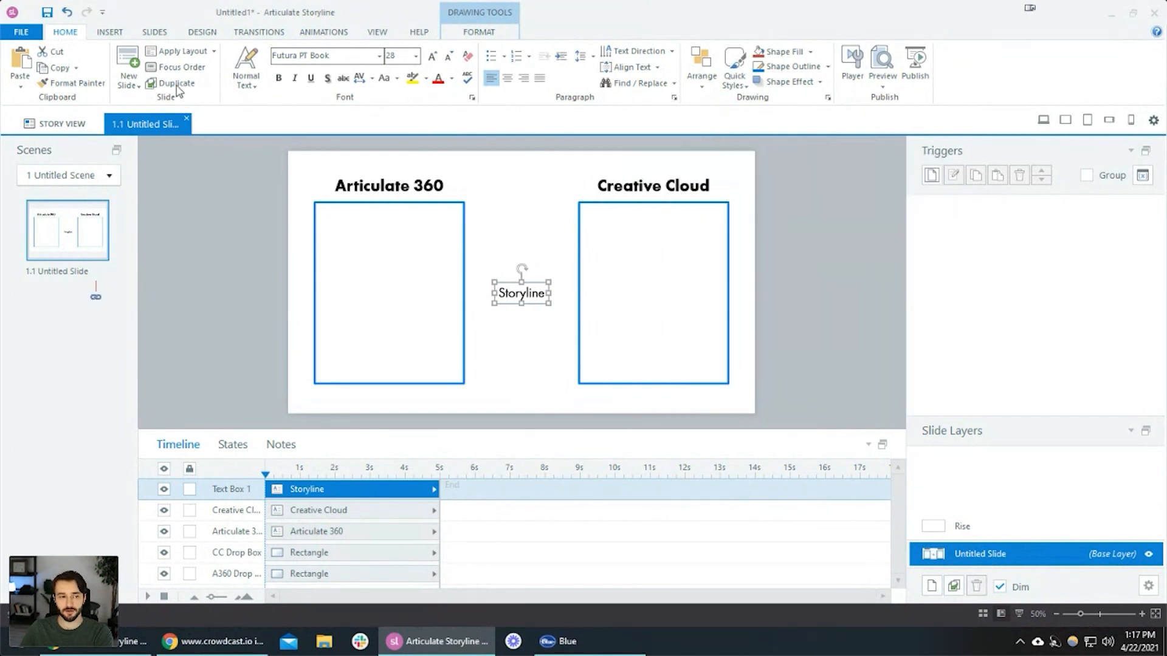
Draw a rectangular hotspot that exactly covers the Articulate 360 drop box
{"action": "left_click", "coordinate": [108, 33]}
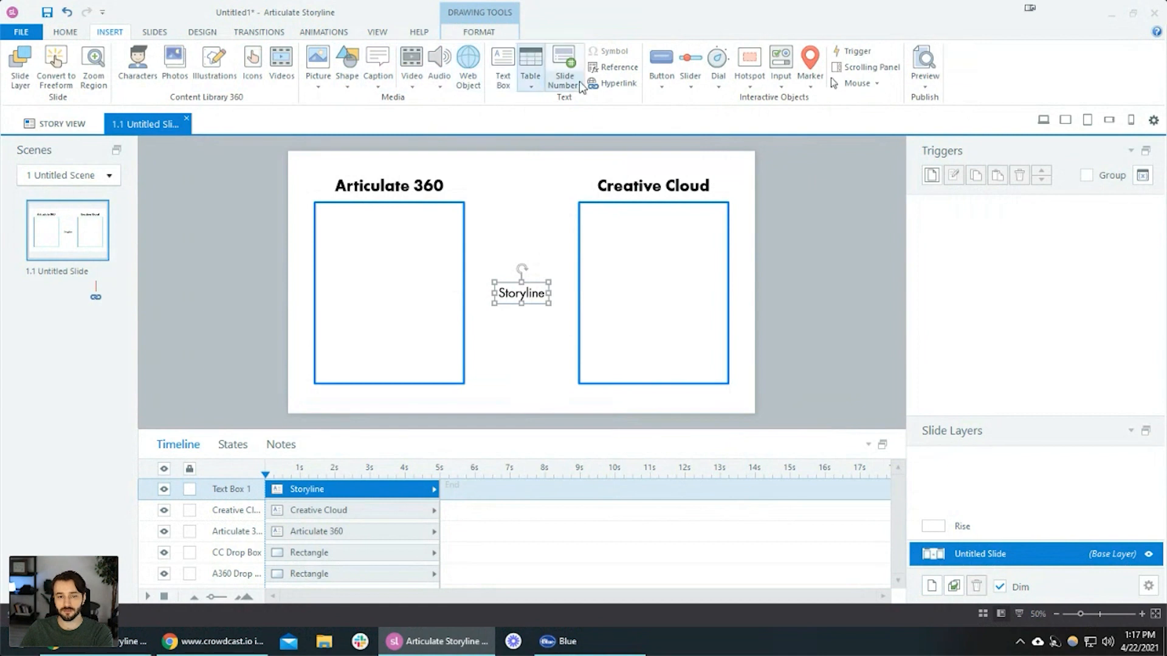
{"action": "left_click", "coordinate": [749, 66]}
{"action": "left_click", "coordinate": [812, 115]}
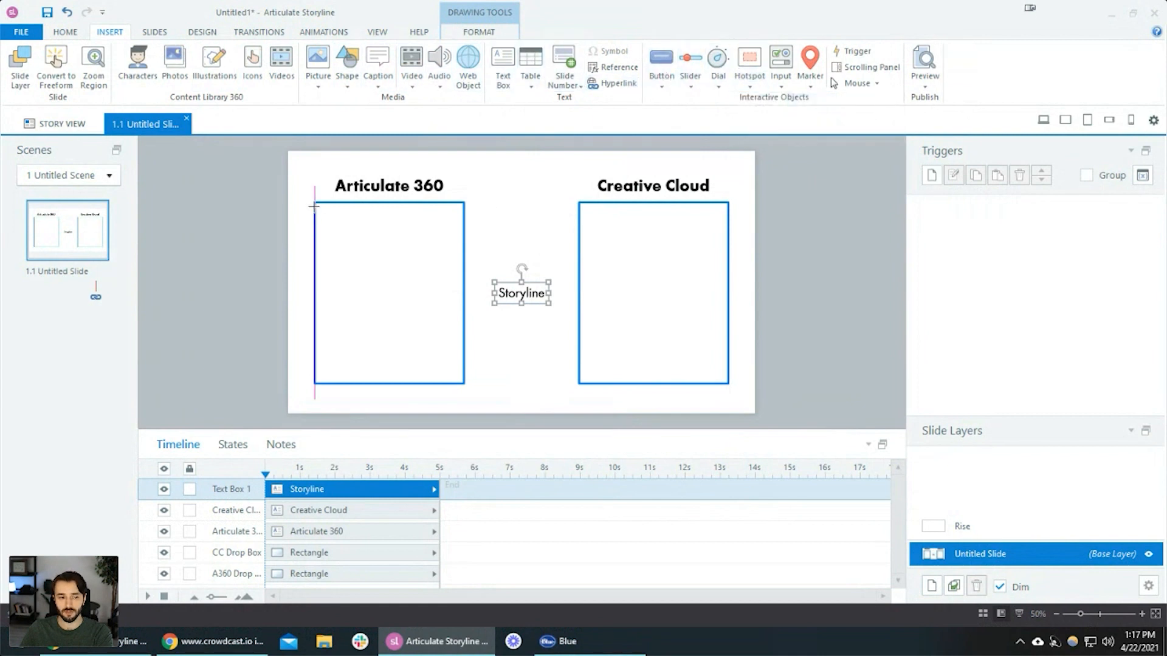
{"action": "mouse_move", "coordinate": [315, 201]}
{"action": "left_mouse_down"}
{"action": "mouse_move", "coordinate": [471, 347]}
{"action": "mouse_move", "coordinate": [464, 383]}
{"action": "left_mouse_up"}
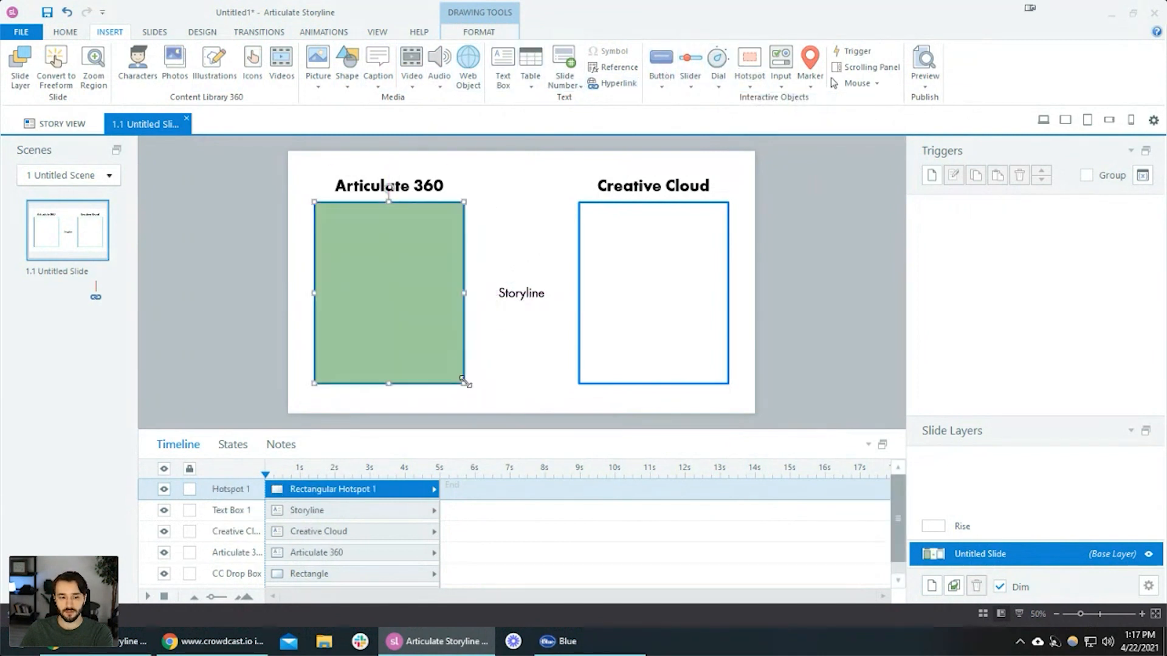
{"action": "left_click", "coordinate": [527, 286]}
{"action": "left_click", "coordinate": [931, 175]}
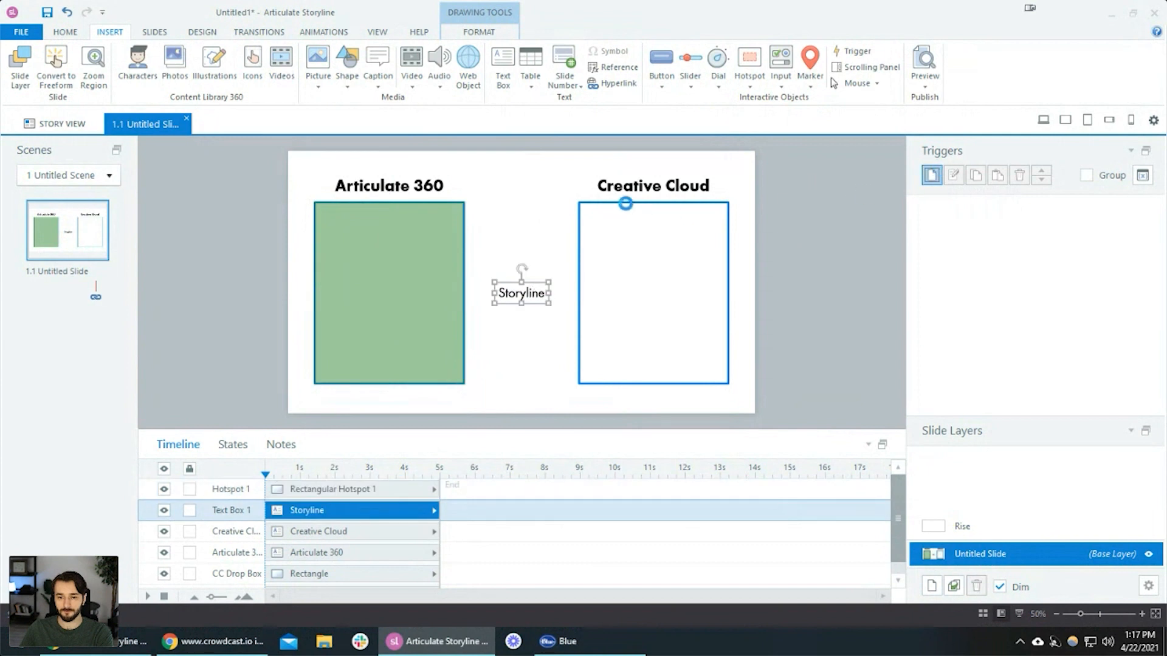
{"action": "left_click", "coordinate": [899, 394]}
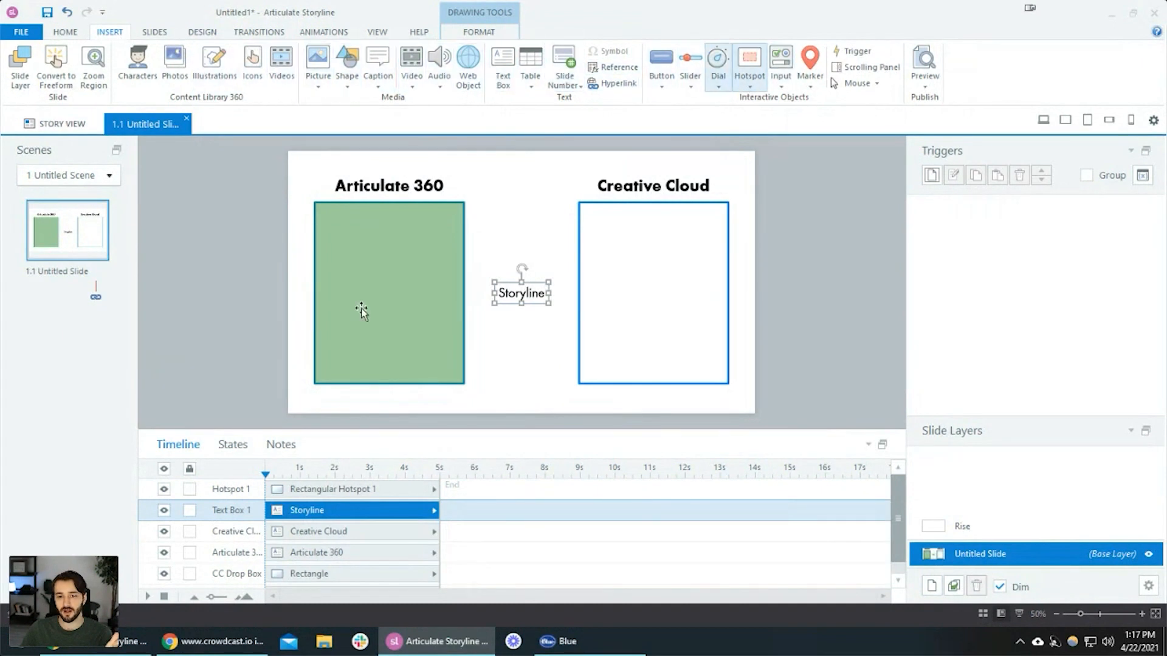
{"action": "left_click", "coordinate": [413, 296]}
{"action": "left_click_drag", "start_coordinate": [413, 296], "coordinate": [414, 263]}
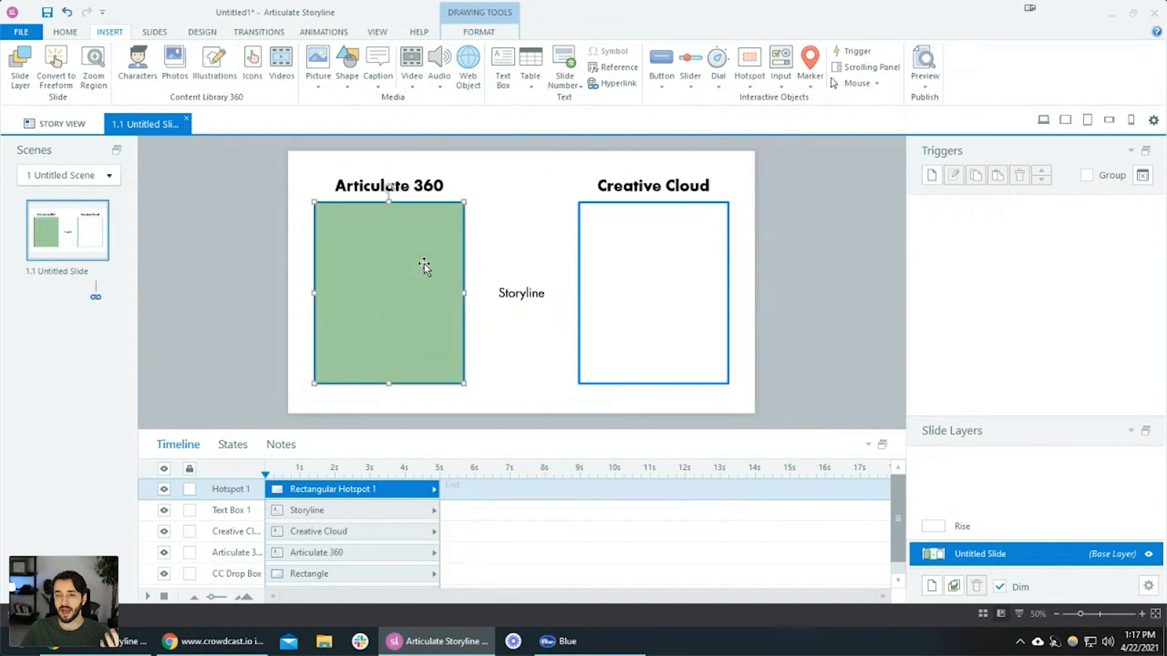
{"action": "left_click", "coordinate": [518, 229]}
{"action": "left_click_drag", "start_coordinate": [399, 253], "coordinate": [404, 283]}
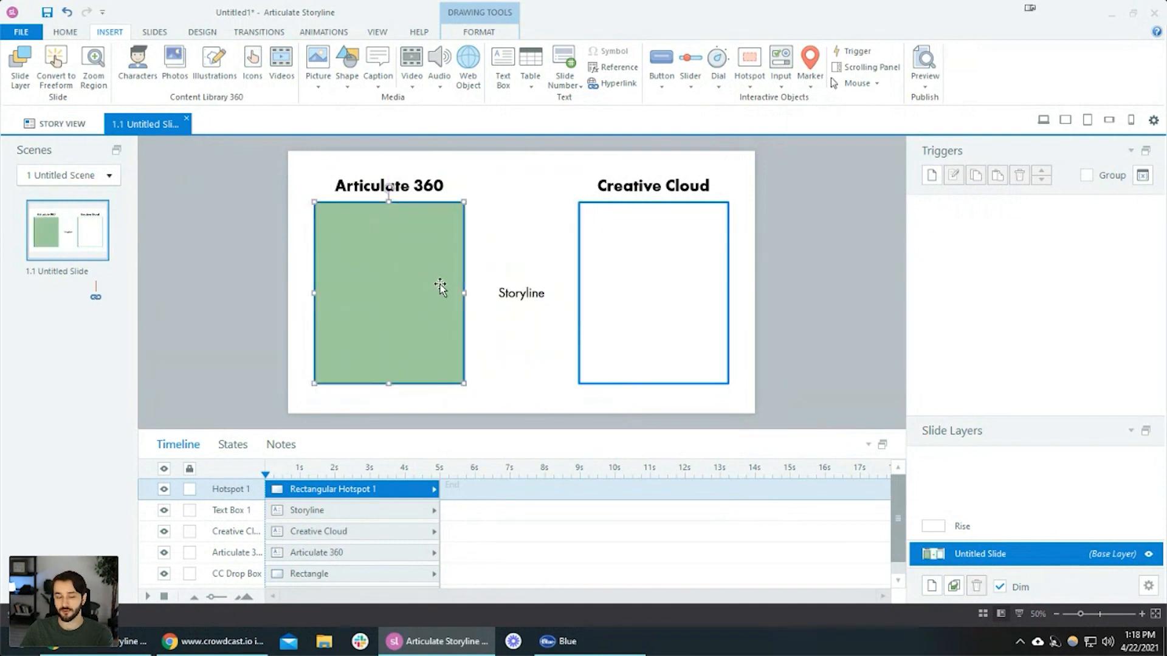
{"action": "left_click", "coordinate": [519, 192]}
{"action": "left_click", "coordinate": [424, 258]}
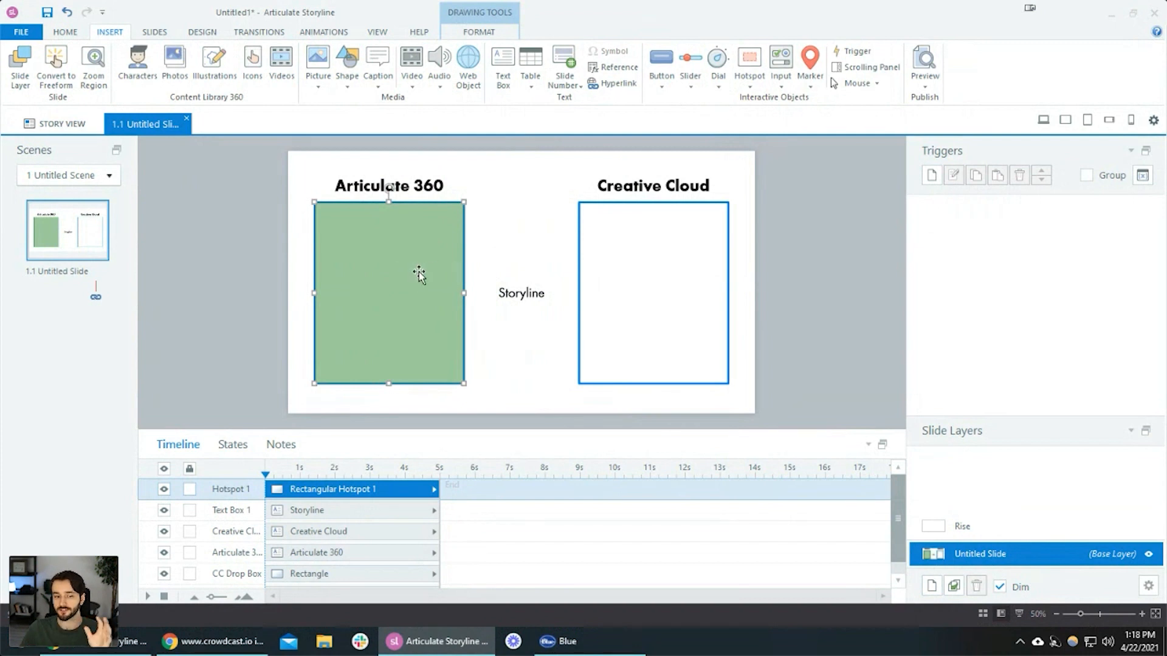
Move the hotspot off the Articulate 360 drop box and restore it to its place over the box
{"action": "left_click_drag", "start_coordinate": [418, 274], "coordinate": [435, 324]}
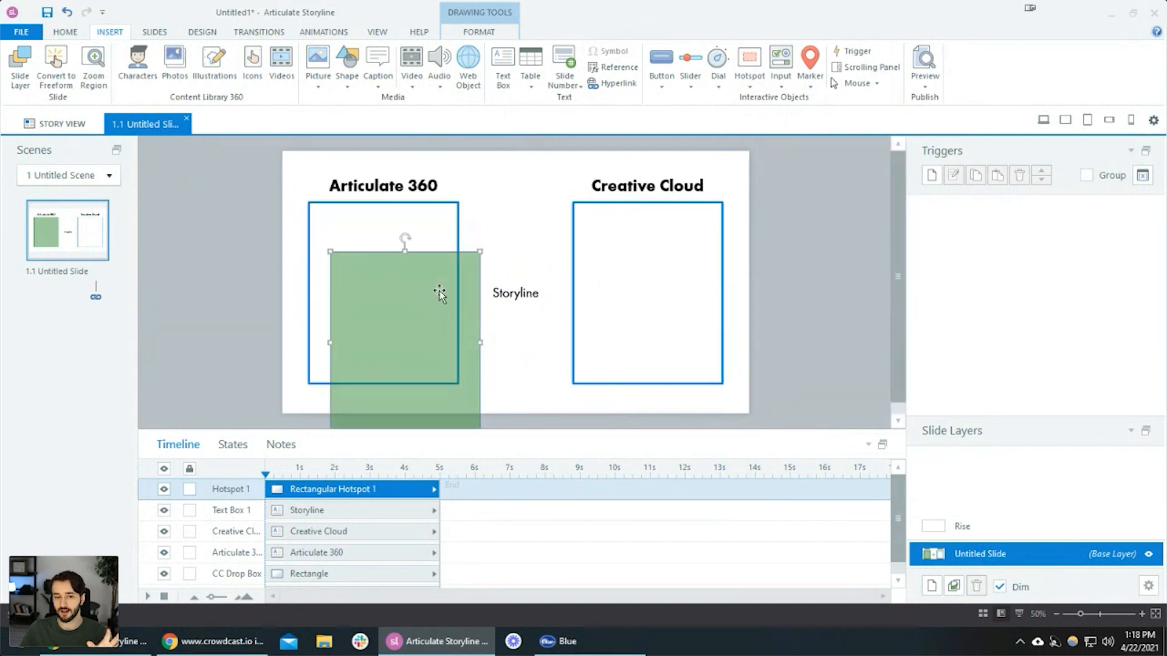
{"action": "left_click", "coordinate": [436, 209]}
{"action": "key", "text": "ctrl+v"}
{"action": "left_click_drag", "start_coordinate": [442, 336], "coordinate": [407, 300]}
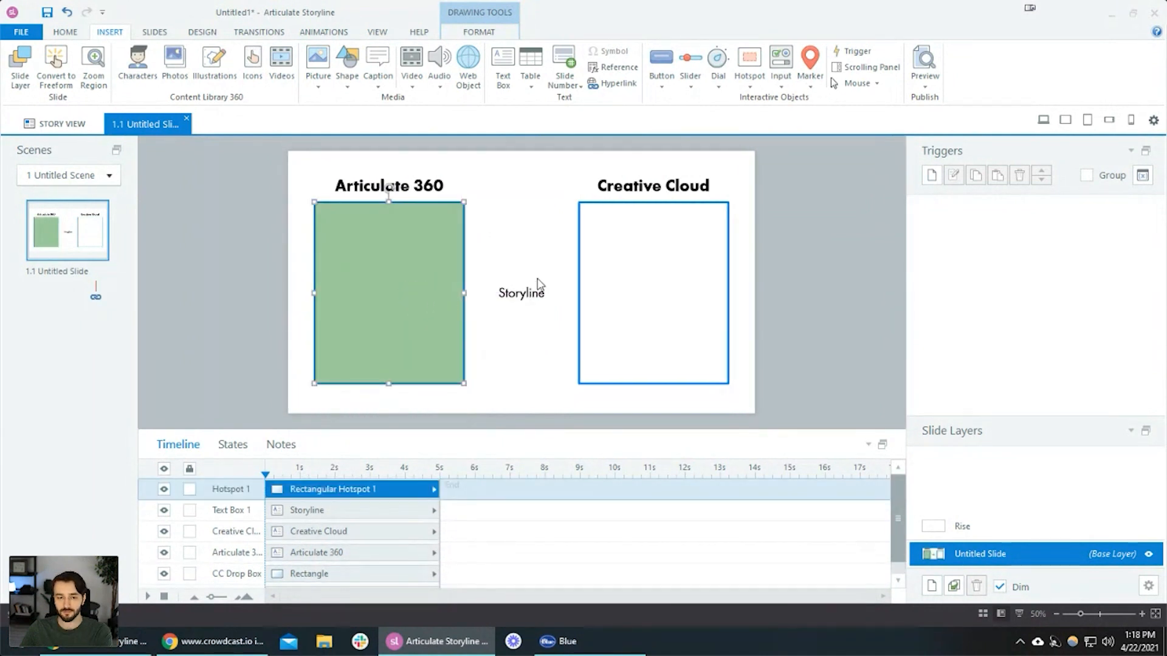
{"action": "left_click", "coordinate": [524, 365]}
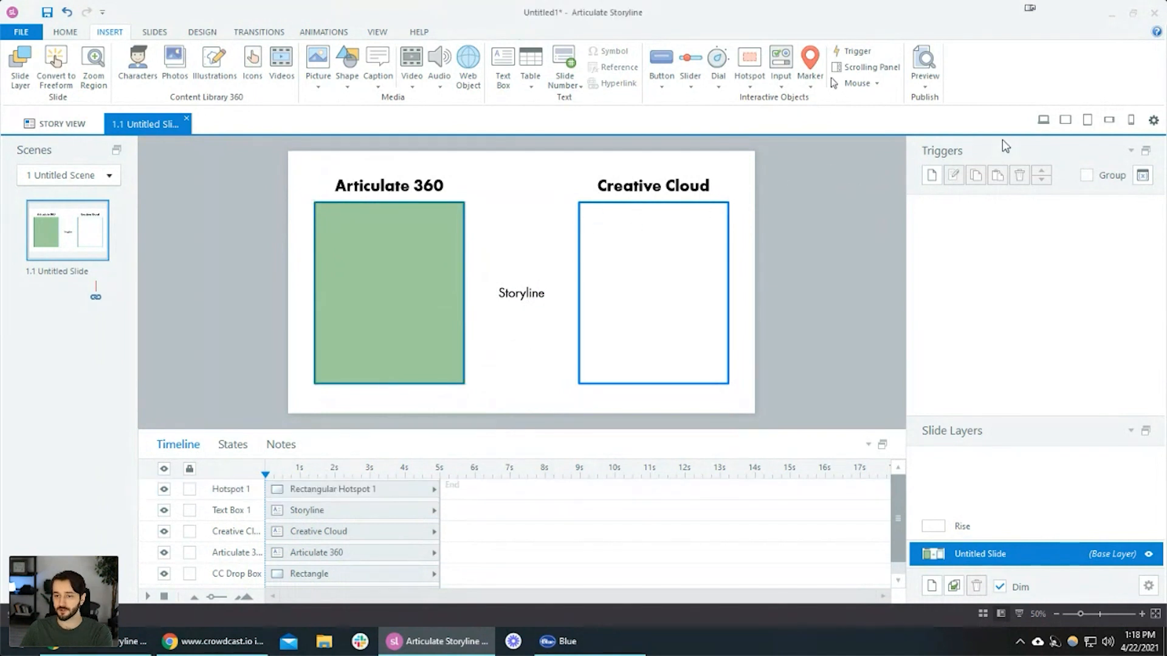
Start a new trigger with the action Show layer for the "Rise" layer
{"action": "left_click", "coordinate": [932, 175]}
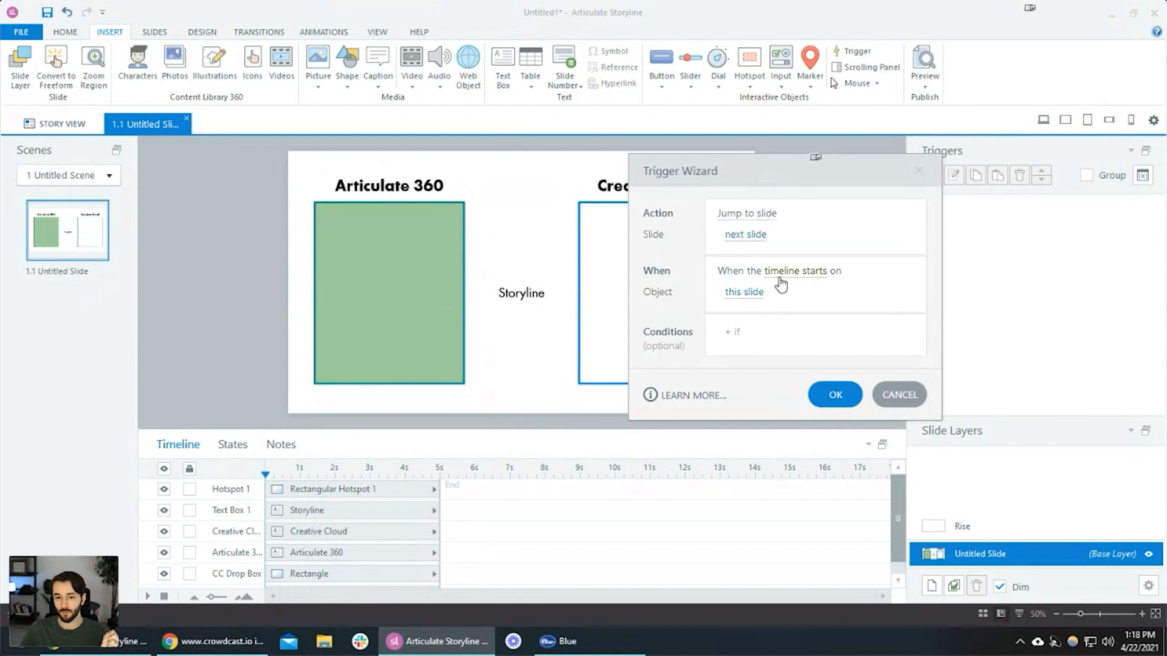
{"action": "left_click", "coordinate": [738, 217]}
{"action": "left_click", "coordinate": [784, 296]}
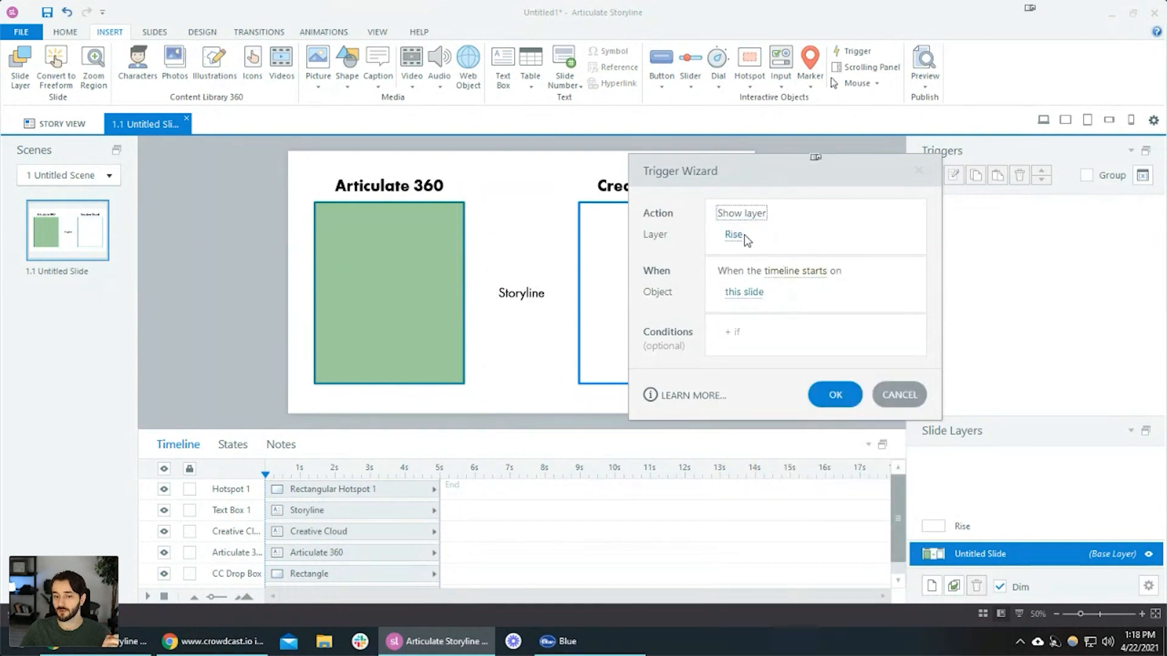
Set the trigger's event to Object dropped on
{"action": "left_click", "coordinate": [784, 271]}
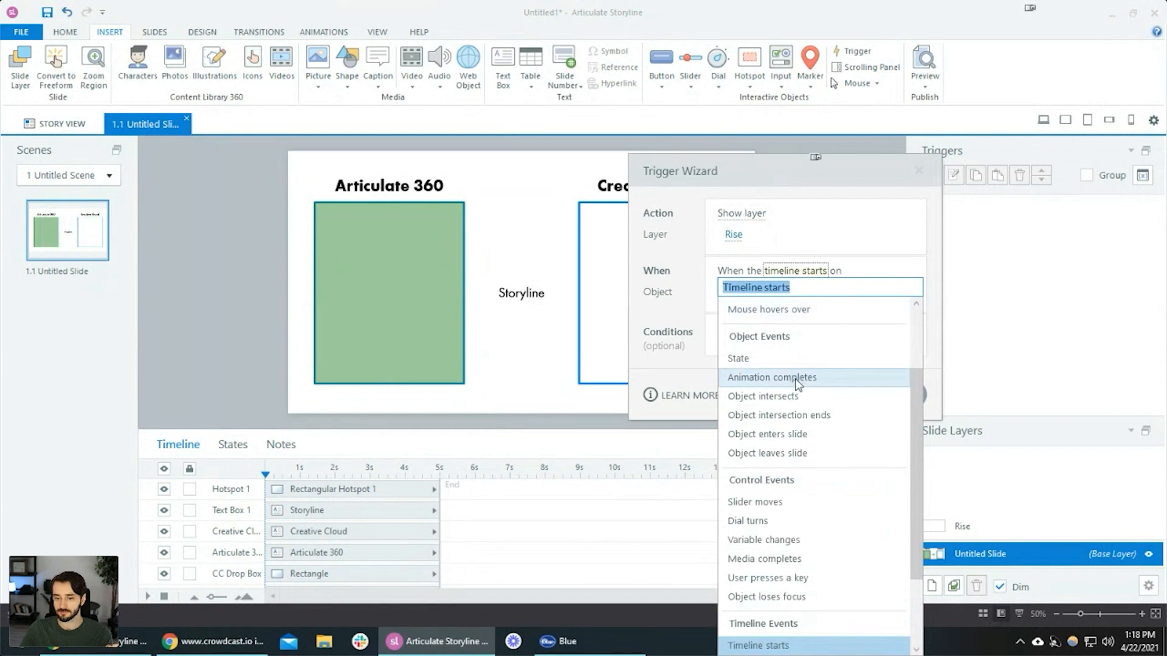
{"action": "scroll", "coordinate": [814, 446], "scroll_direction": "down", "scroll_amount": 2}
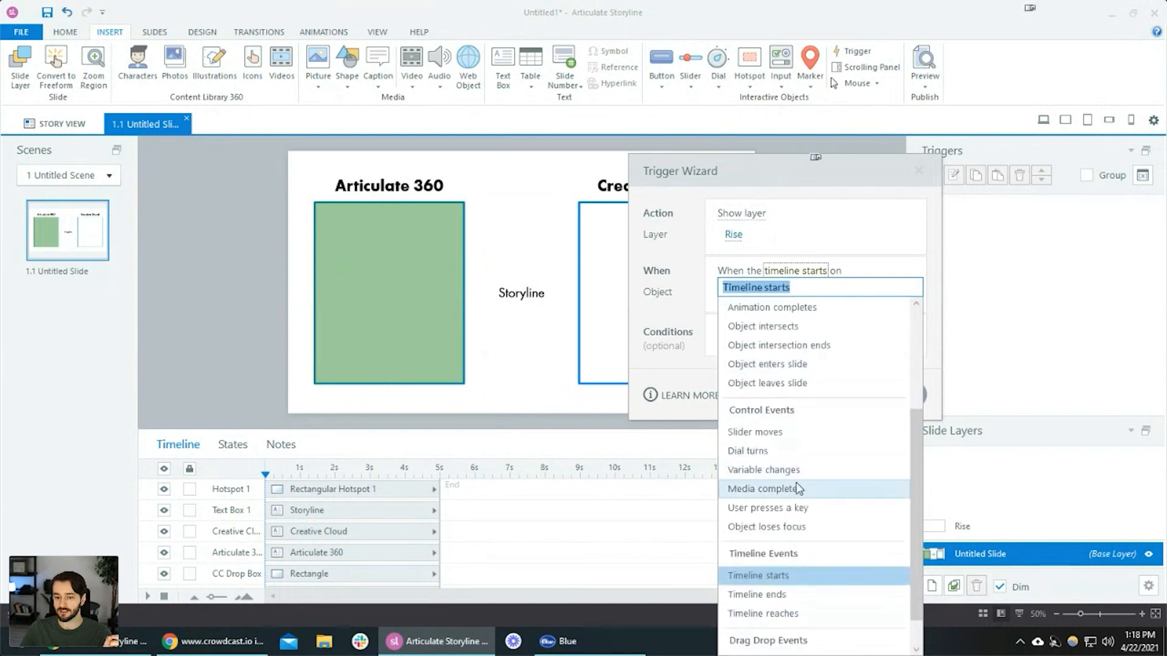
{"action": "scroll", "coordinate": [805, 601], "scroll_direction": "down", "scroll_amount": 1}
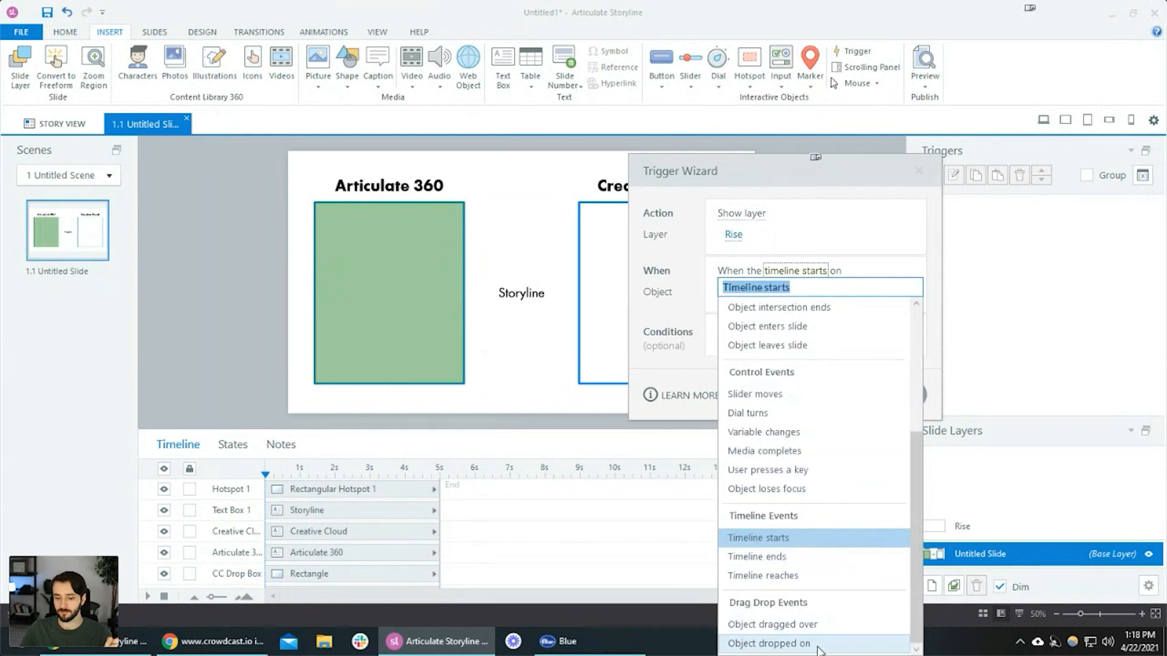
{"action": "left_click", "coordinate": [769, 644]}
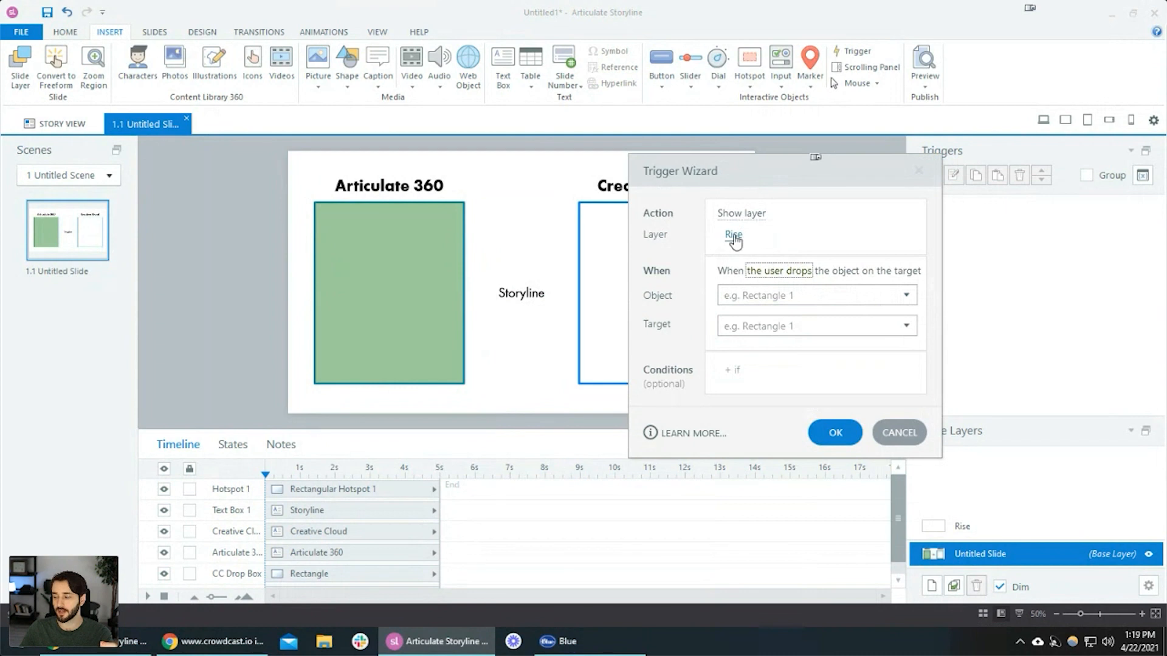
Set the trigger's dropped object to Text Box 1 and its target to Hotspot 1, and save the trigger
{"action": "left_click", "coordinate": [765, 294]}
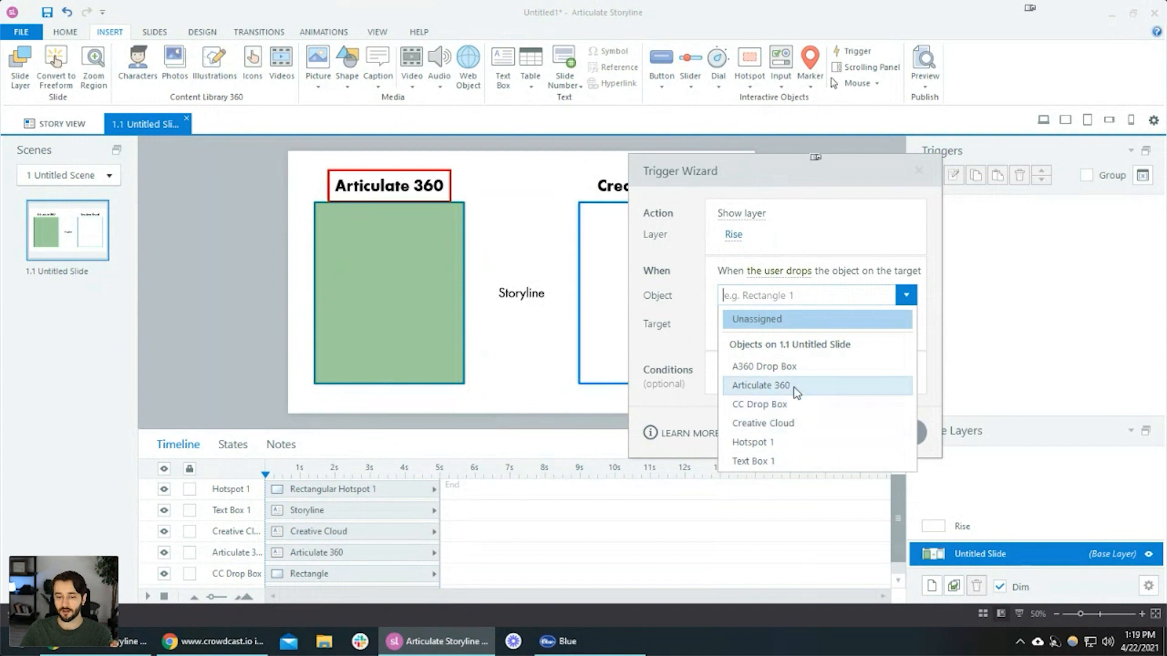
{"action": "left_click", "coordinate": [772, 460]}
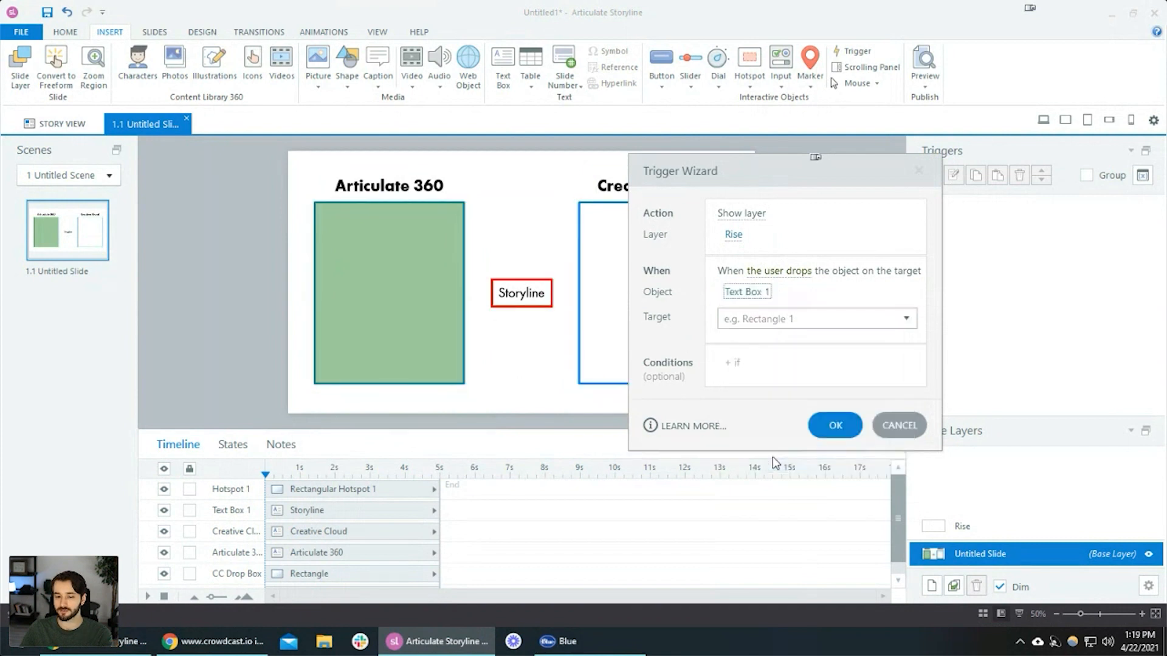
{"action": "left_click", "coordinate": [779, 318]}
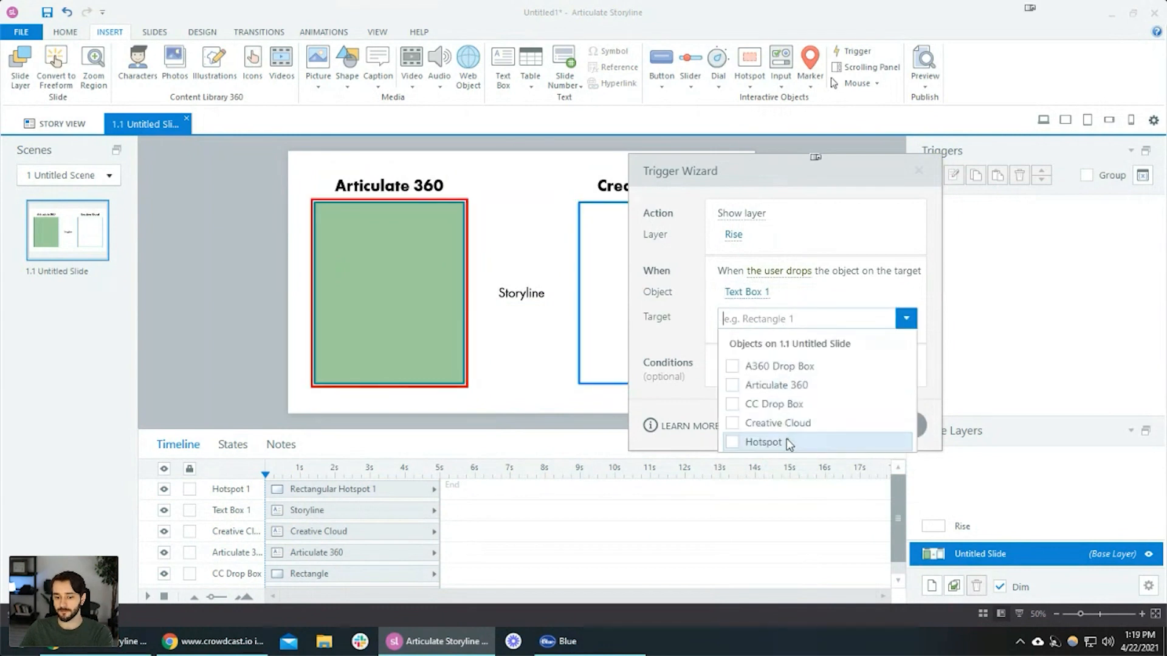
{"action": "left_click", "coordinate": [682, 326]}
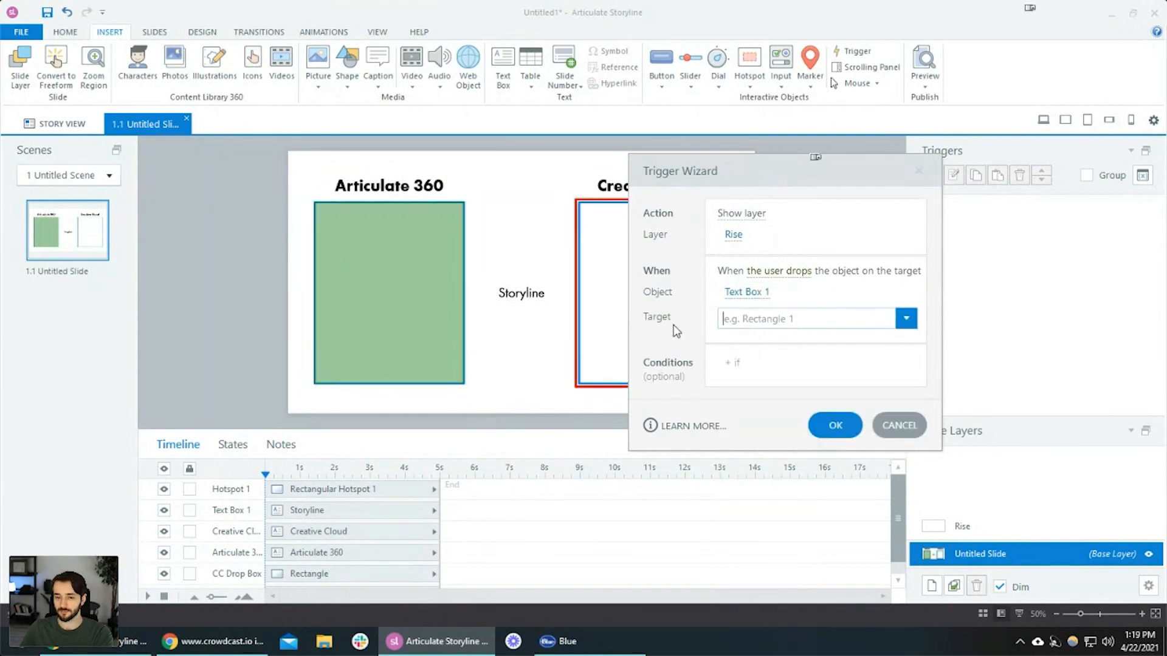
{"action": "left_click", "coordinate": [837, 438]}
Copy the Storyline text box onto the Rise layer and change the copy's text to "Rise"
{"action": "left_click", "coordinate": [530, 294]}
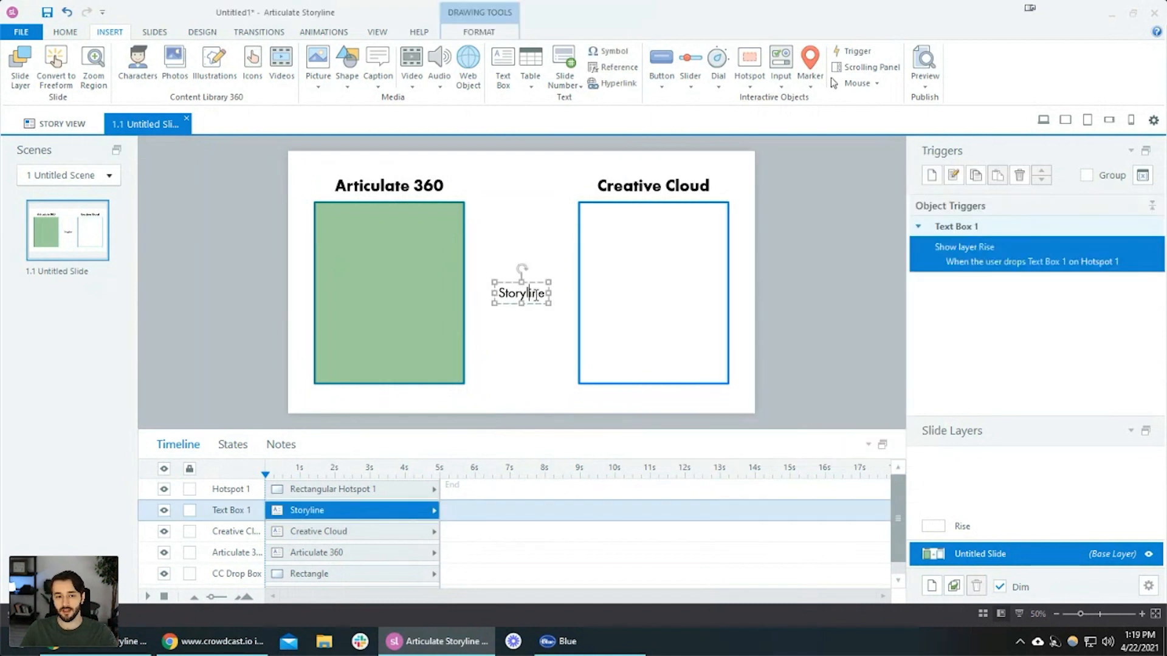
{"action": "left_click", "coordinate": [953, 524]}
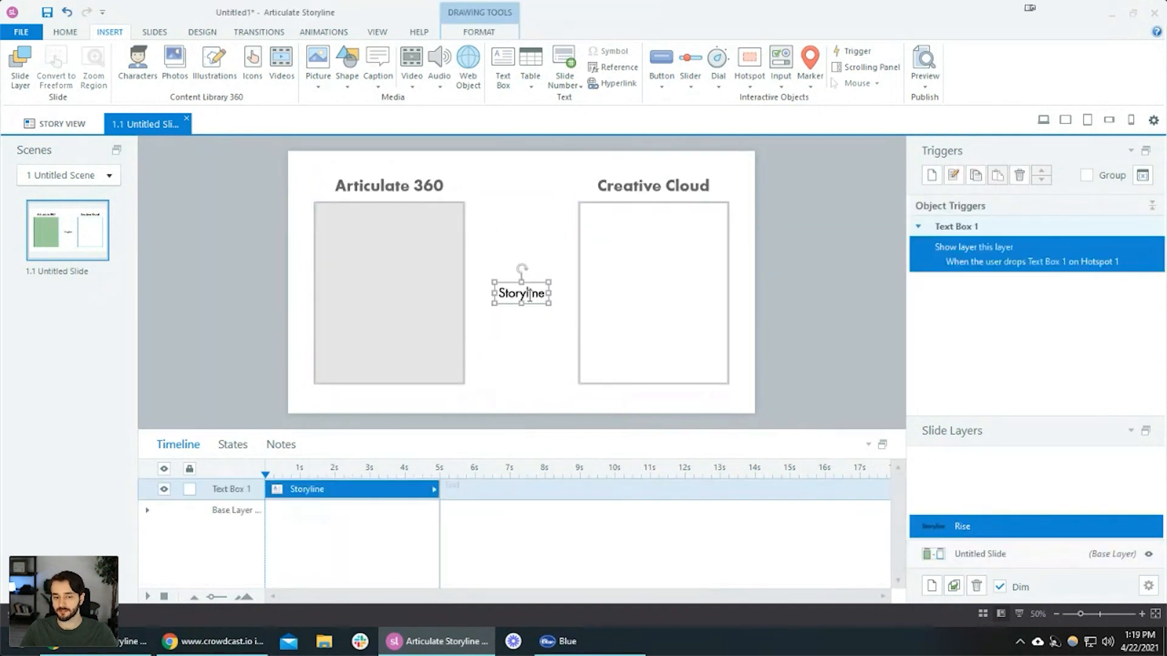
{"action": "double_click", "coordinate": [543, 294]}
{"action": "type", "text": "Rise"}
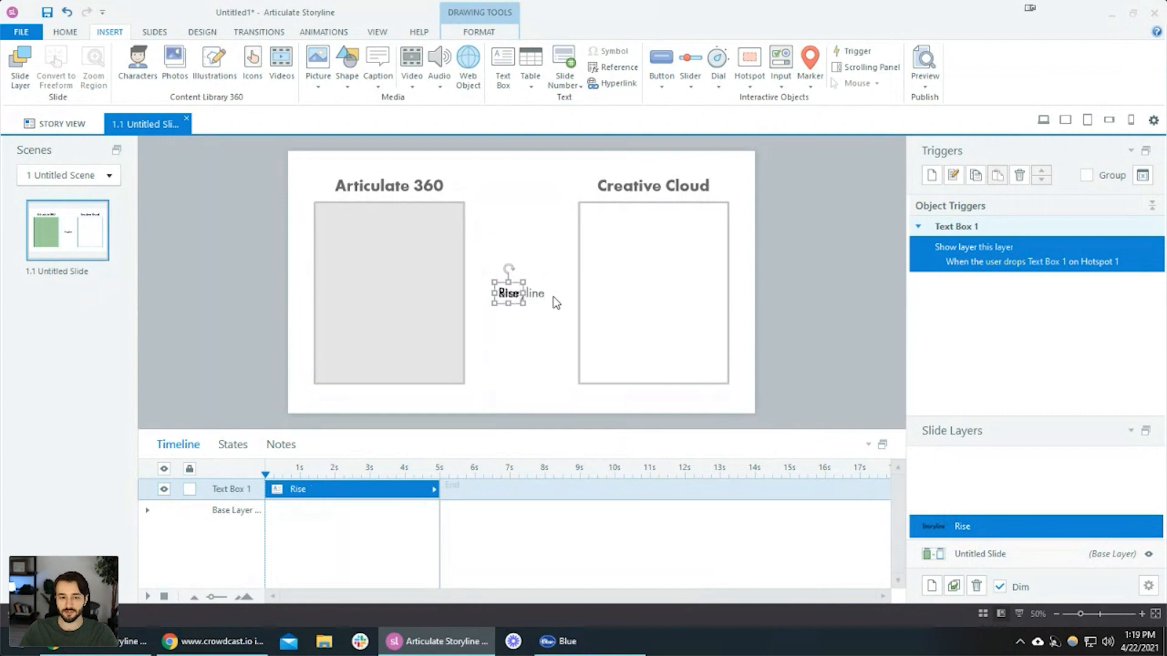
Center the Rise text box horizontally on the slide and return to the base layer
{"action": "left_click", "coordinate": [479, 32]}
{"action": "left_click", "coordinate": [751, 52]}
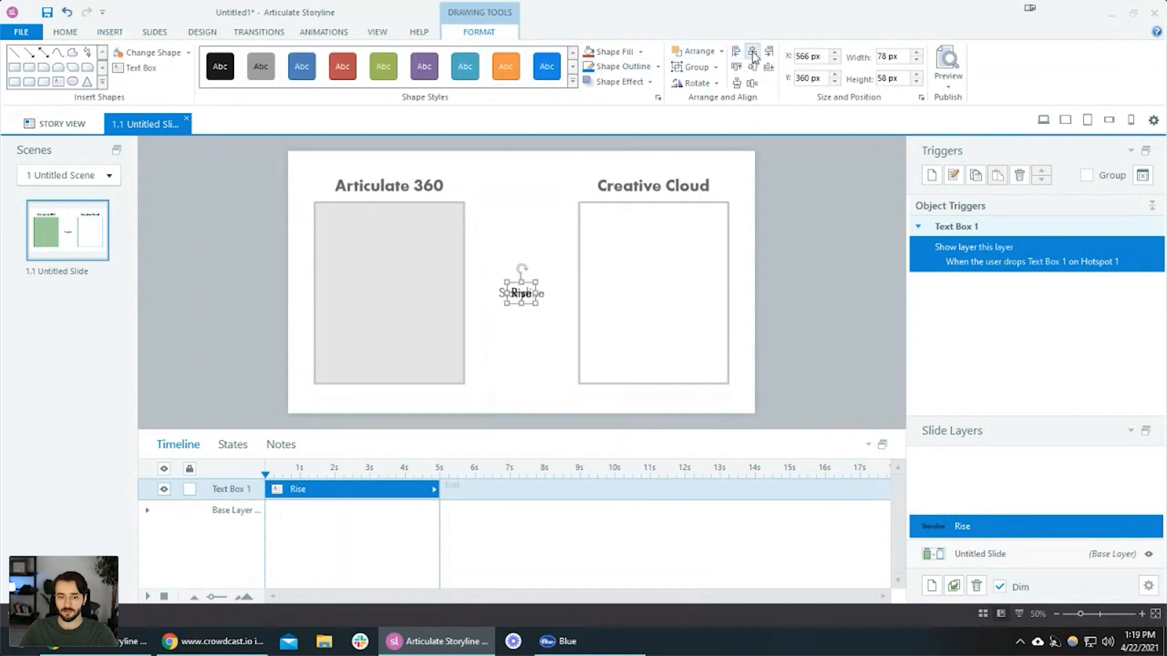
{"action": "left_click", "coordinate": [984, 554]}
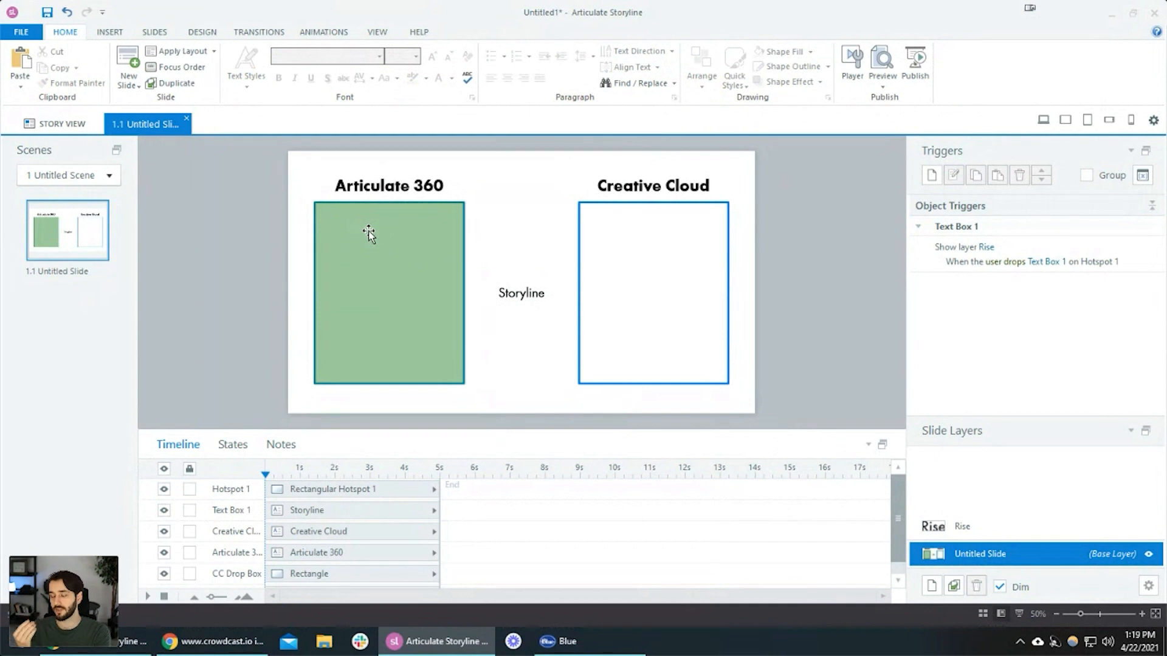
Preview the slide, test dropping the Storyline text into the Articulate 360 box, and close the preview
{"action": "left_click", "coordinate": [1043, 120]}
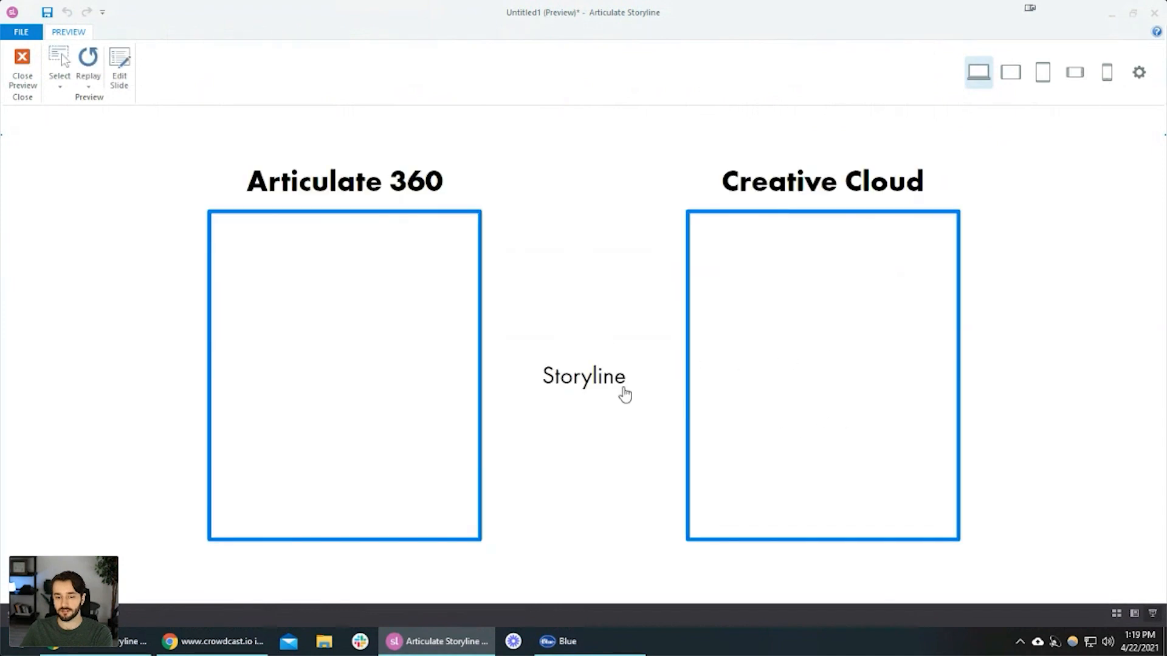
{"action": "left_click_drag", "start_coordinate": [589, 387], "coordinate": [322, 314]}
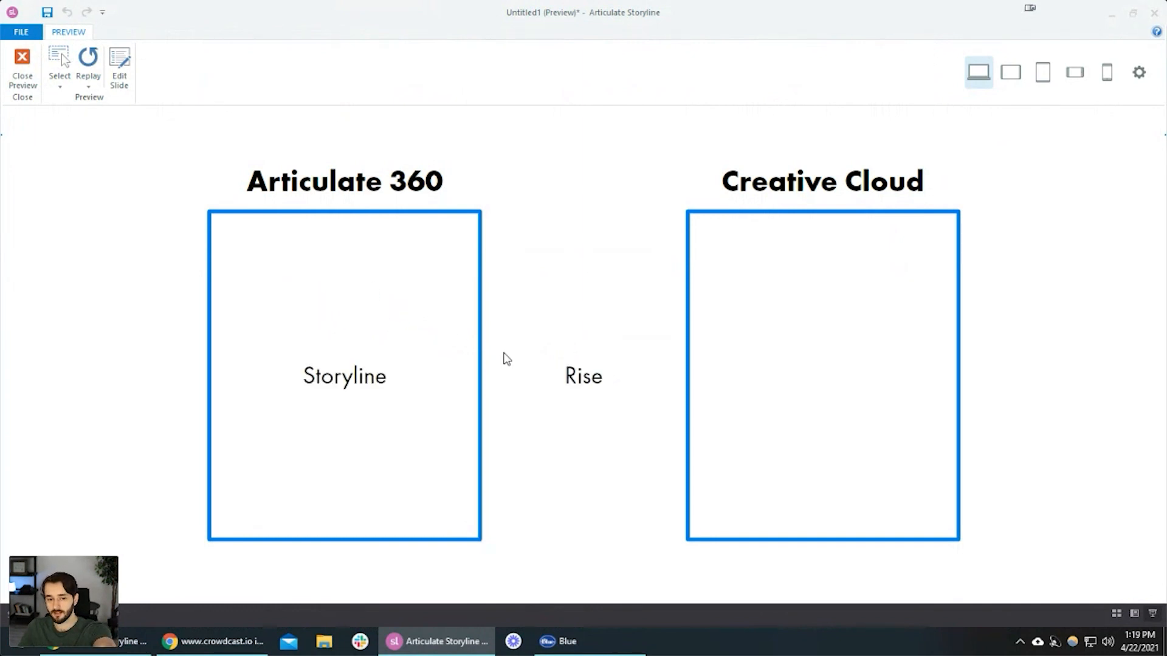
{"action": "left_click_drag", "start_coordinate": [596, 393], "coordinate": [601, 408]}
{"action": "left_click", "coordinate": [21, 88]}
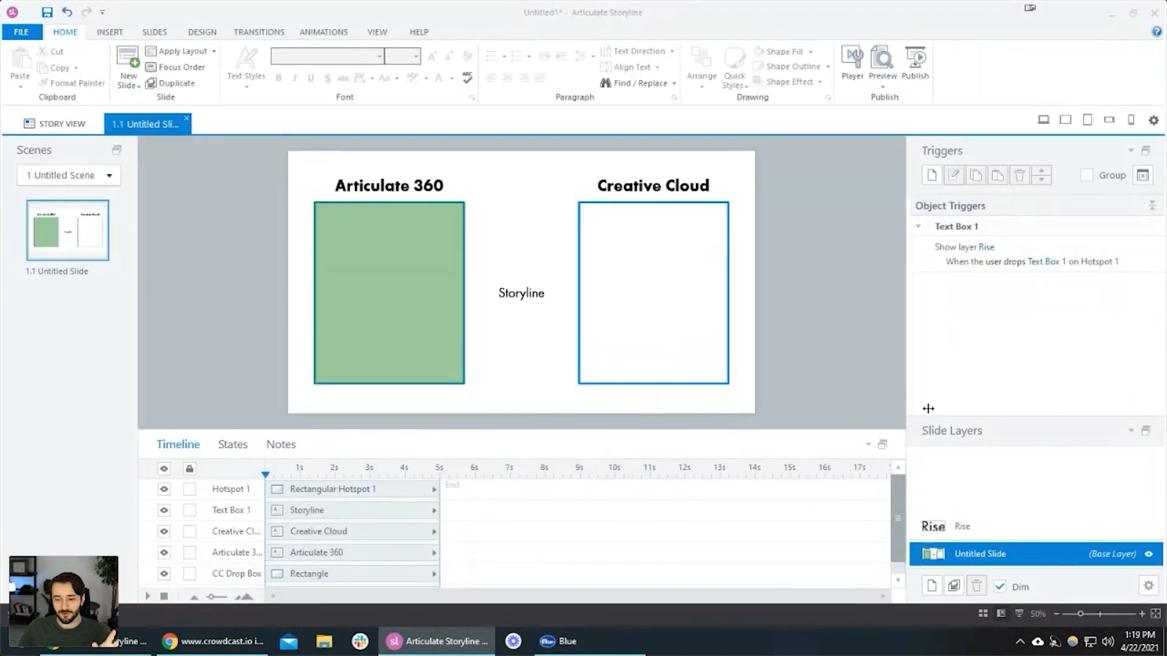
Add a new slide layer named "Storyline" below the Rise layer and return to the base layer
{"action": "left_click", "coordinate": [932, 585]}
{"action": "left_click_drag", "start_coordinate": [1005, 508], "coordinate": [991, 535]}
{"action": "double_click", "coordinate": [990, 527]}
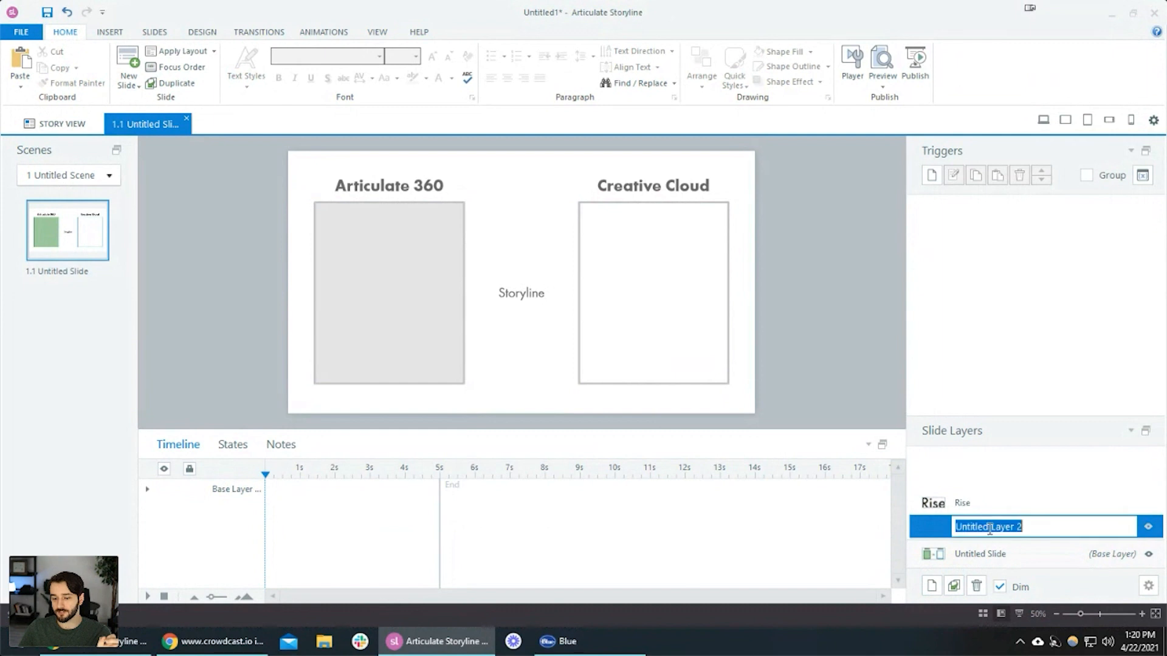
{"action": "type", "text": "Storyline"}
{"action": "key", "text": "Return"}
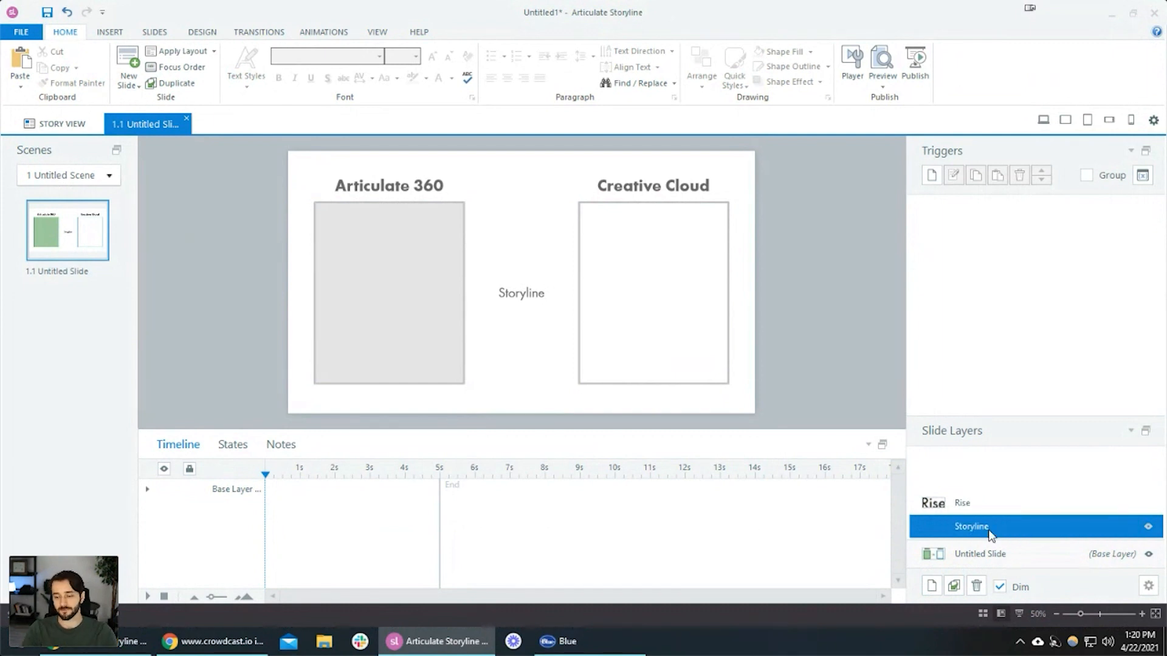
{"action": "left_click", "coordinate": [995, 550]}
Move the hotspot off the Articulate 360 drop box to the empty area beside the slide
{"action": "left_click", "coordinate": [437, 294]}
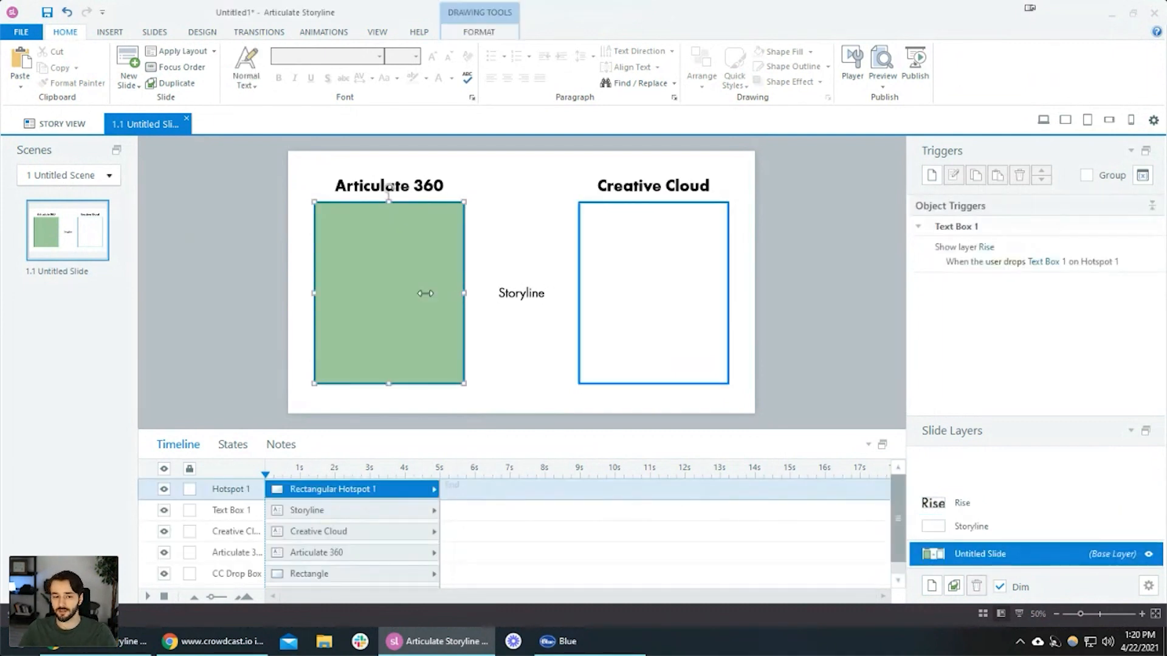
{"action": "mouse_move", "coordinate": [438, 294]}
{"action": "left_mouse_down"}
{"action": "mouse_move", "coordinate": [365, 321]}
{"action": "mouse_move", "coordinate": [233, 275]}
{"action": "left_mouse_up"}
{"action": "left_click", "coordinate": [551, 255]}
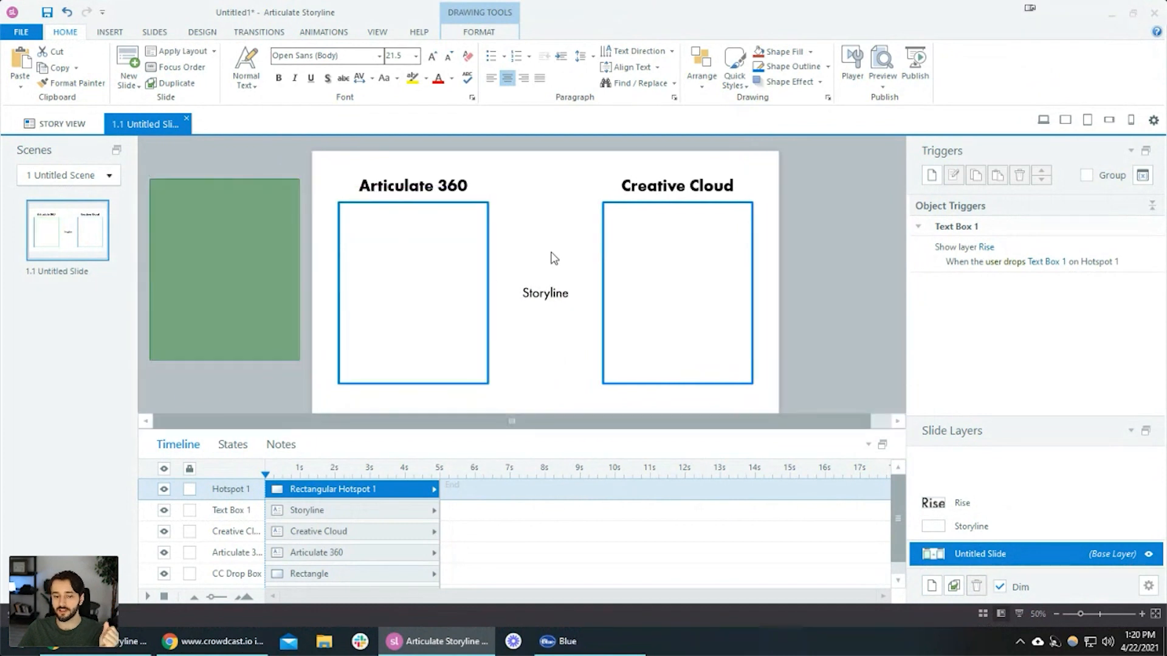
{"action": "left_click", "coordinate": [668, 194]}
{"action": "left_click", "coordinate": [455, 187]}
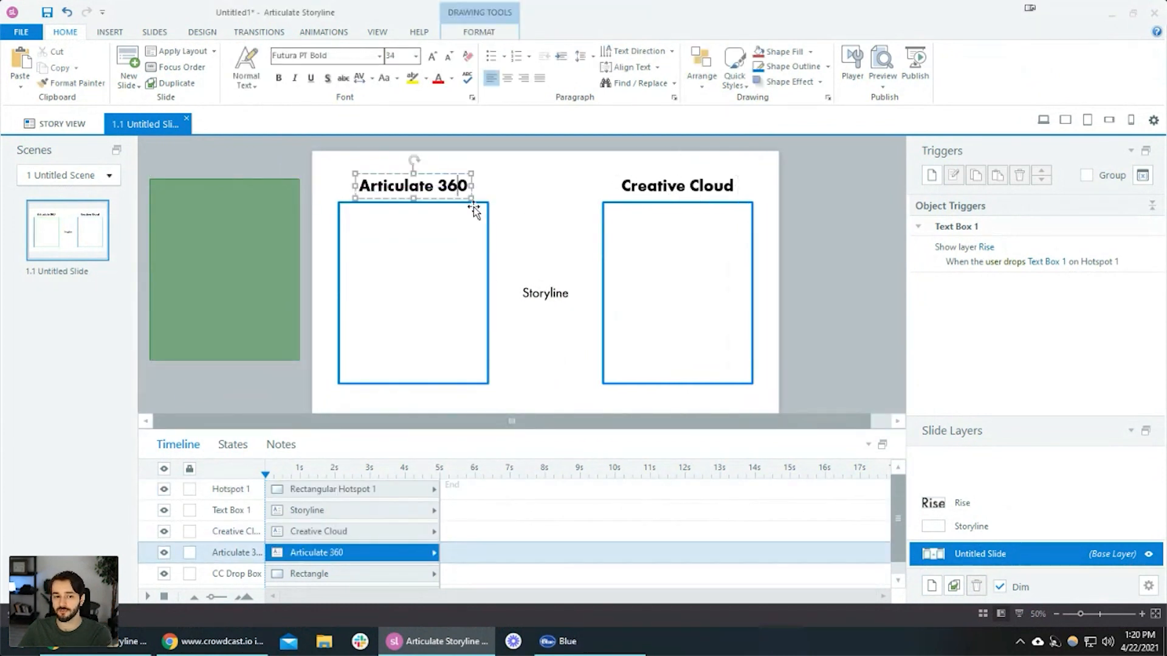
{"action": "left_click", "coordinate": [487, 211]}
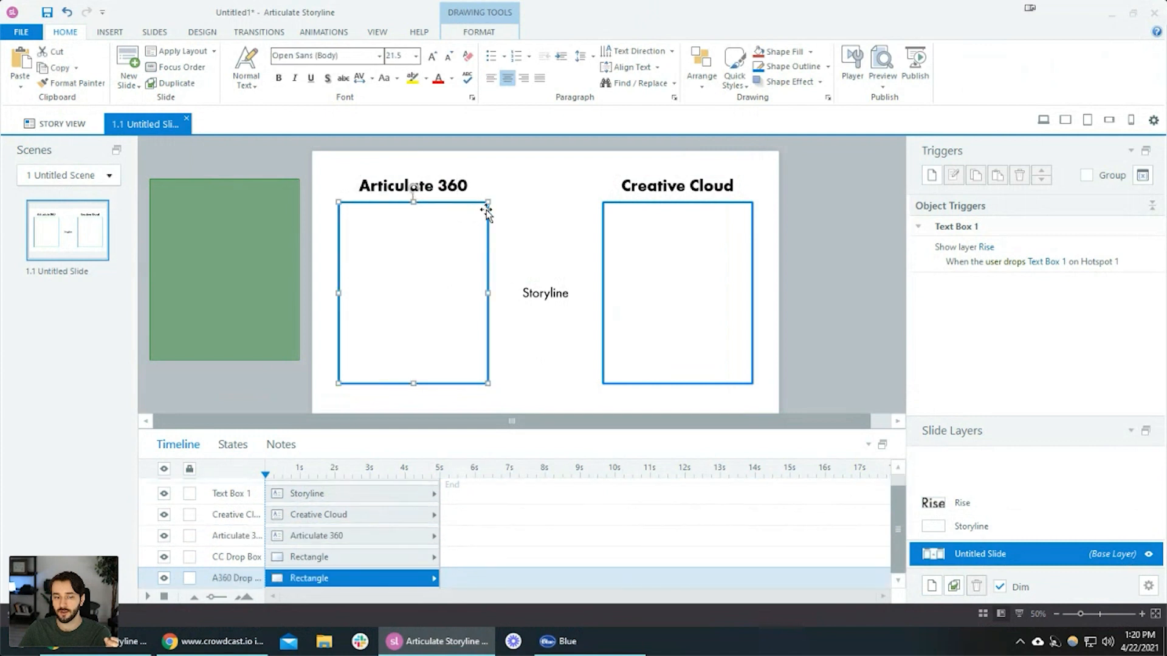
{"action": "left_click", "coordinate": [677, 224]}
{"action": "left_click", "coordinate": [700, 189]}
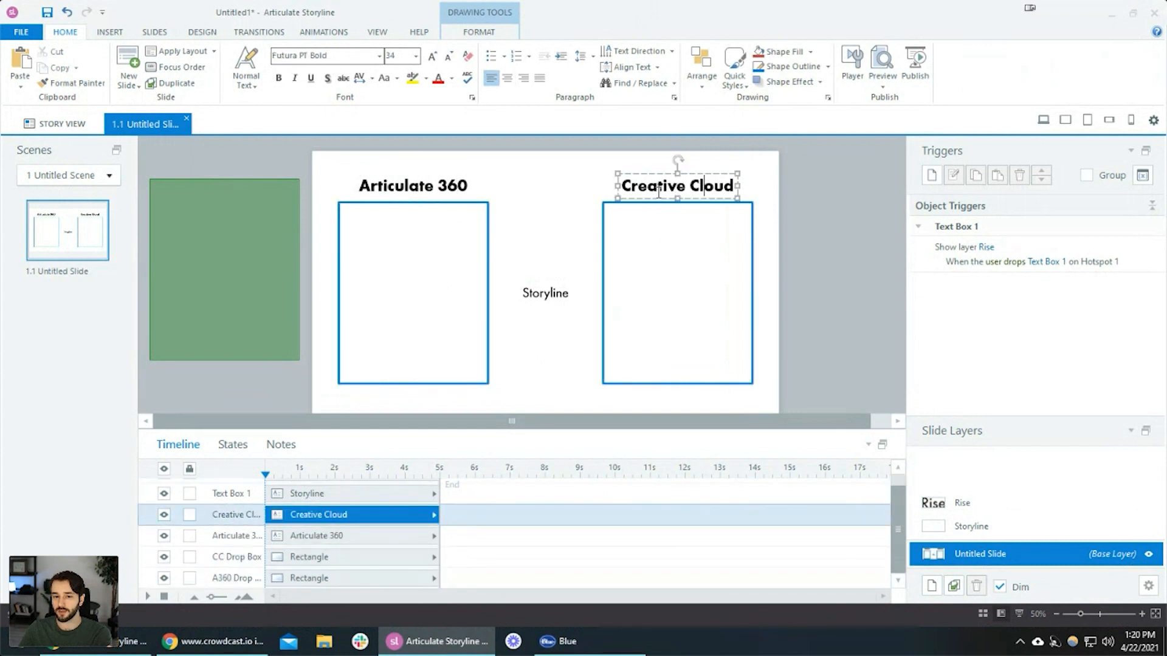
{"action": "left_click", "coordinate": [438, 184]}
{"action": "left_click", "coordinate": [571, 224]}
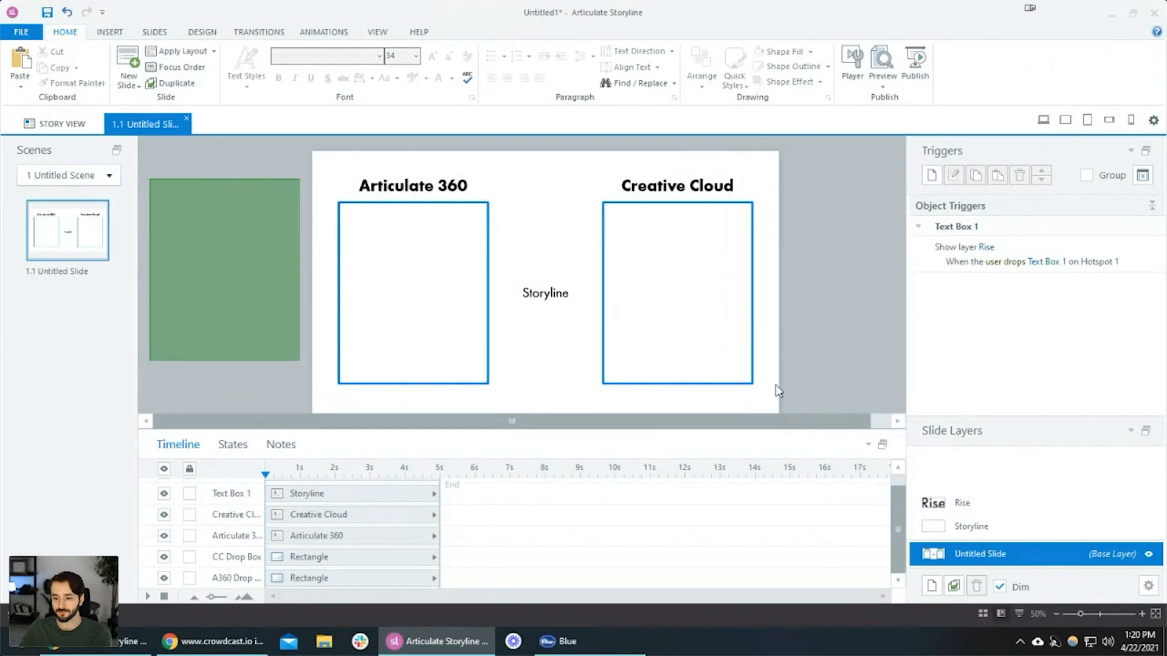
Move the Storyline text box from the base layer to the Storyline layer and return to the base layer
{"action": "left_click", "coordinate": [549, 296]}
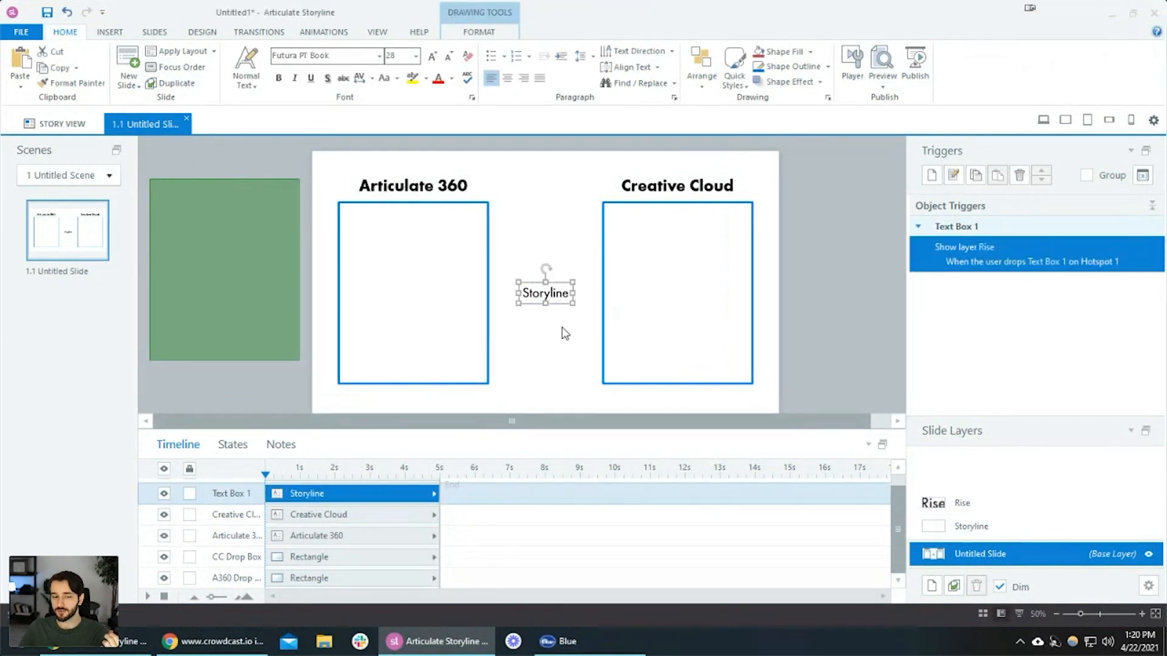
{"action": "key", "text": "ctrl+x"}
{"action": "left_click", "coordinate": [972, 527]}
{"action": "key", "text": "ctrl+v"}
{"action": "left_click", "coordinate": [997, 554]}
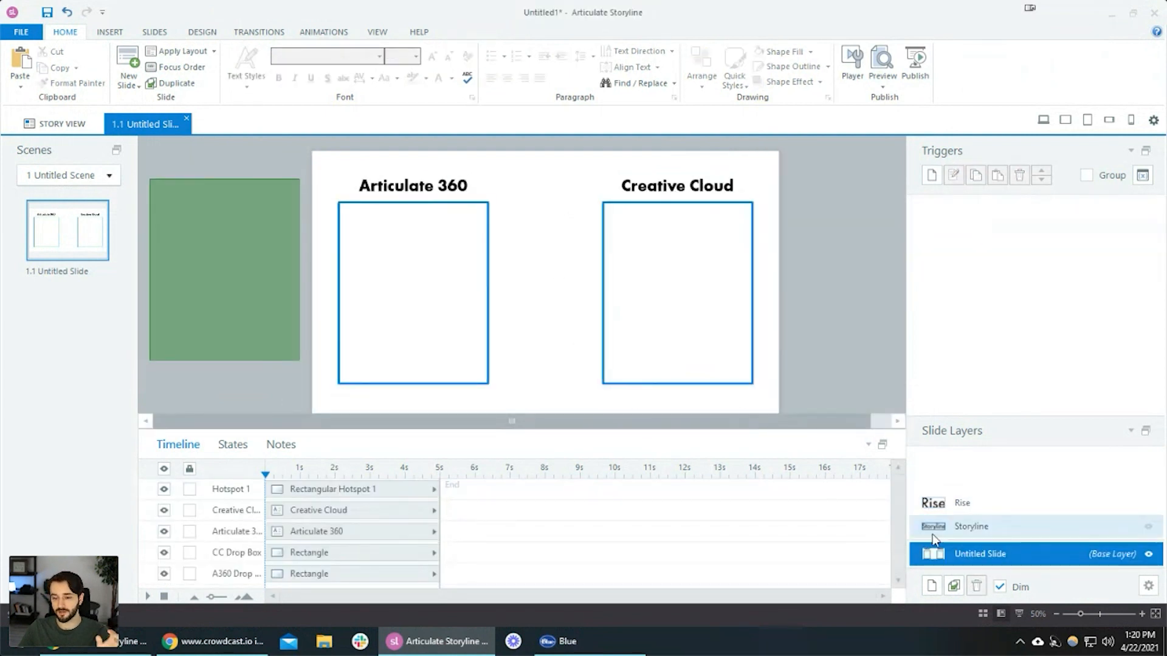
Move the Storyline text box from the Storyline layer back to the base layer
{"action": "left_click", "coordinate": [972, 528]}
{"action": "left_click", "coordinate": [535, 291]}
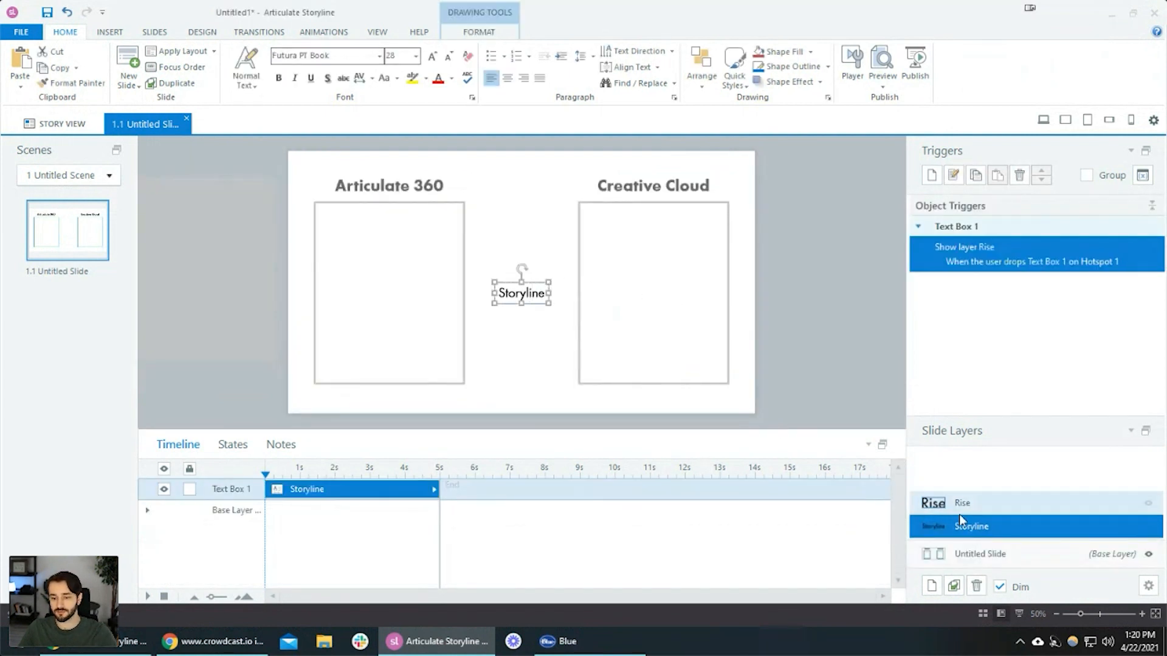
{"action": "left_click", "coordinate": [988, 553]}
{"action": "key", "text": "ctrl+v"}
{"action": "left_click", "coordinate": [834, 325]}
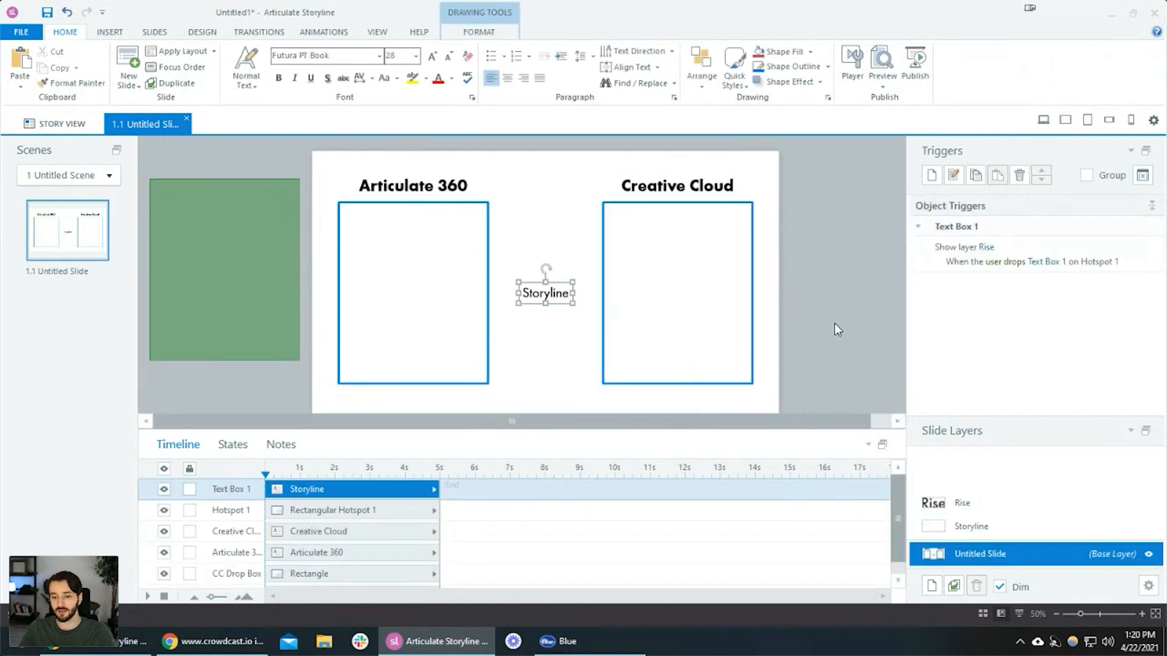
{"action": "left_click", "coordinate": [550, 297]}
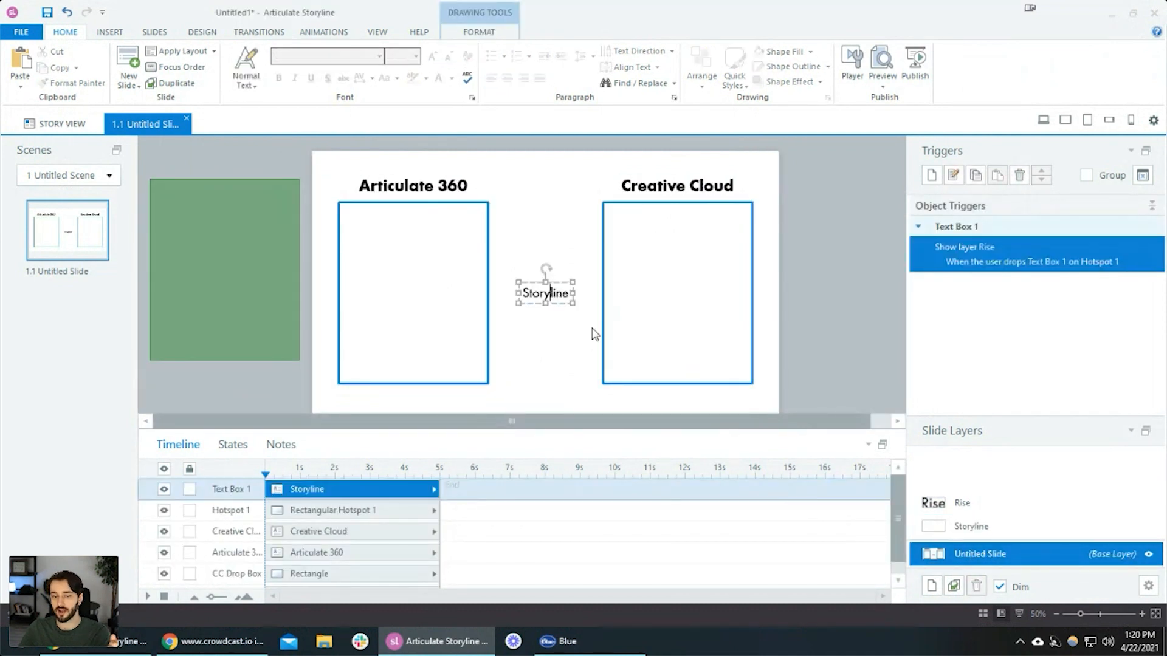
{"action": "left_click", "coordinate": [562, 362]}
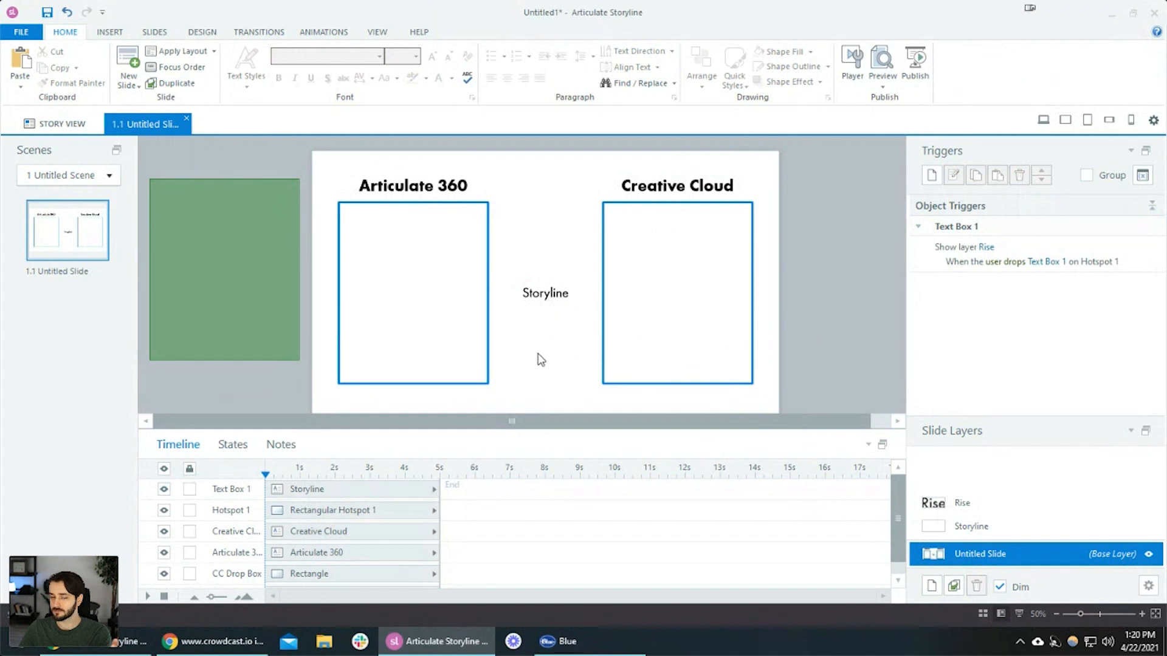
{"action": "left_click", "coordinate": [543, 296]}
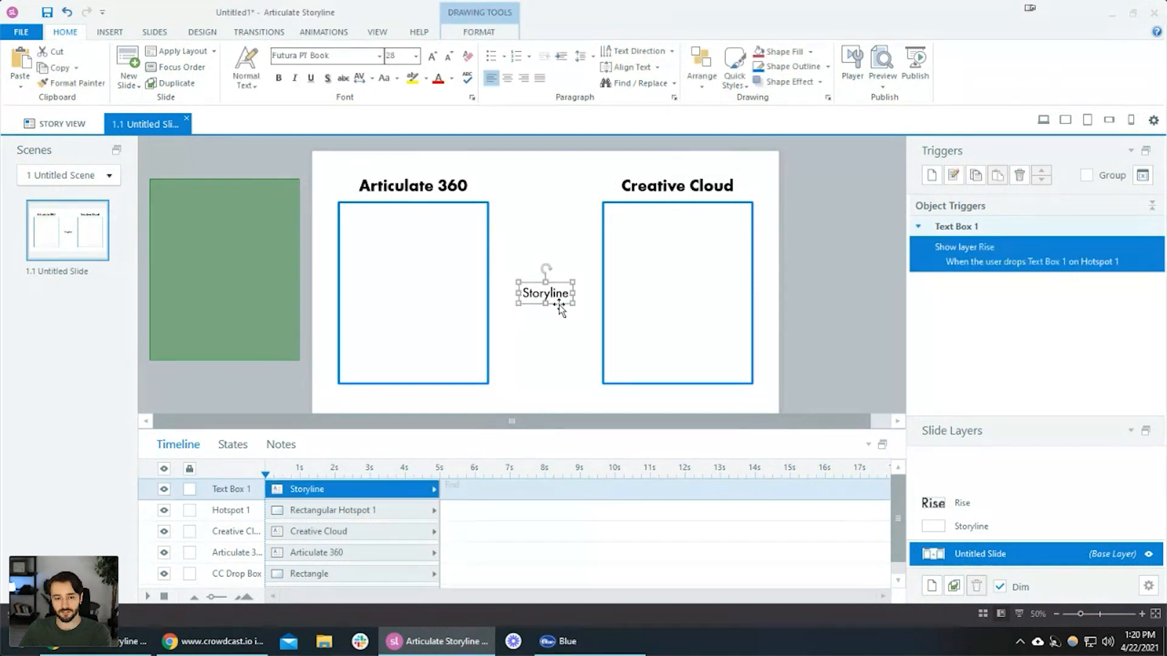
{"action": "left_click", "coordinate": [966, 526]}
{"action": "left_click", "coordinate": [950, 553]}
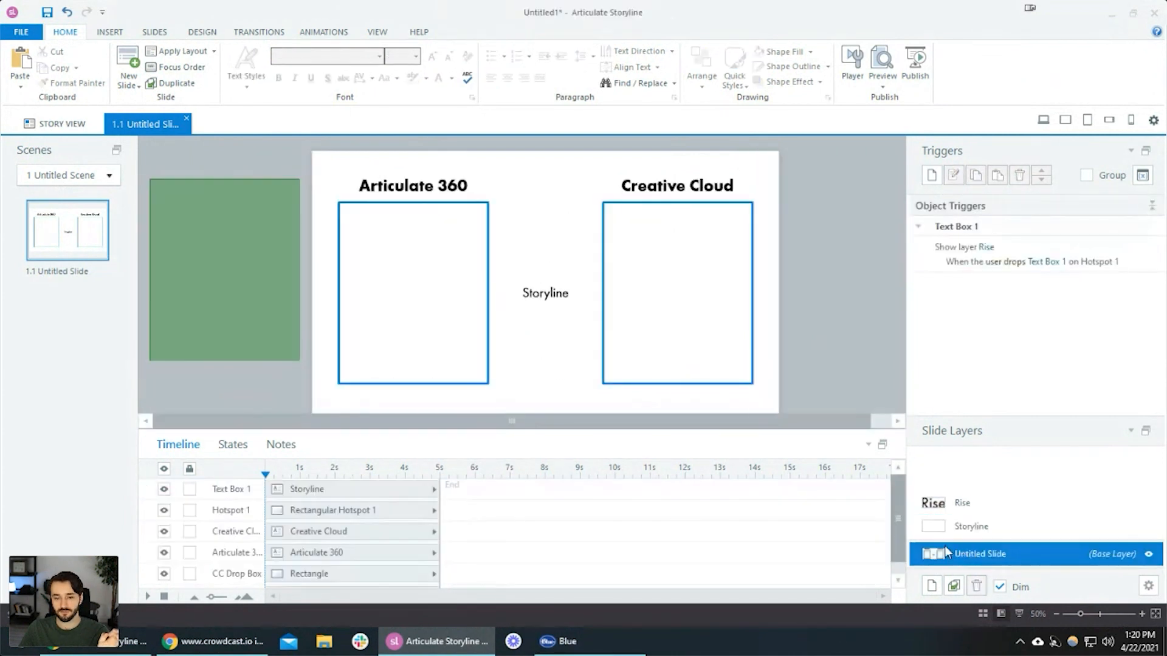
{"action": "left_click", "coordinate": [558, 293]}
{"action": "left_click", "coordinate": [654, 357]}
Cut the Storyline text box from the base layer, paste it onto the Storyline layer, and reopen the base layer
{"action": "left_click", "coordinate": [556, 291]}
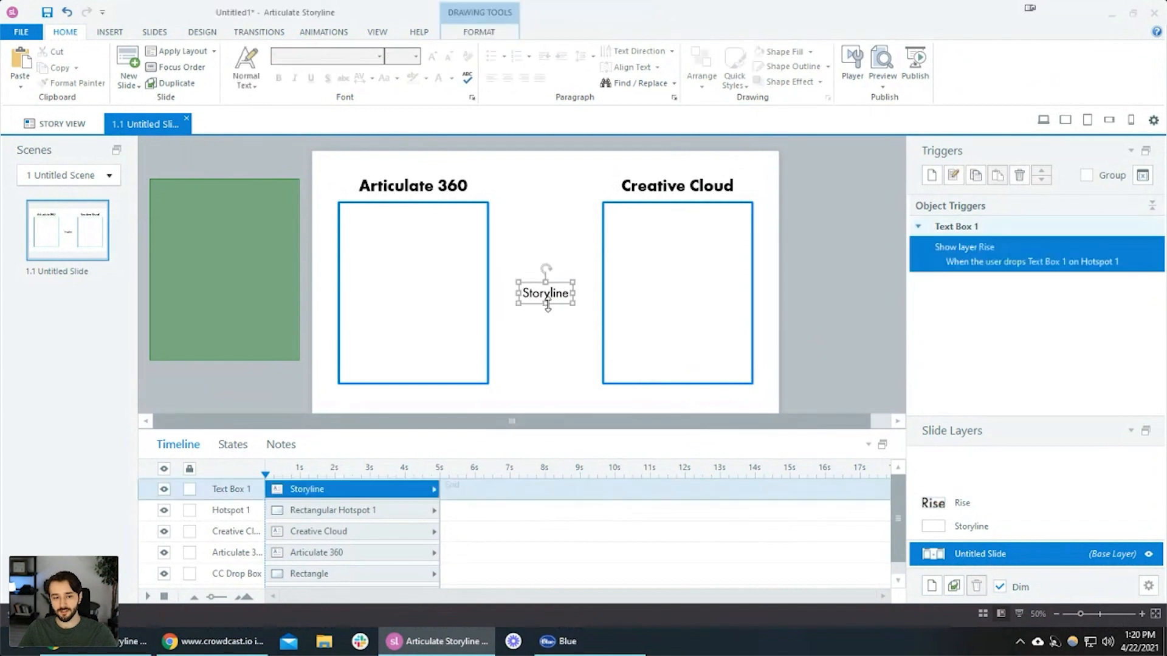
{"action": "key", "text": "ctrl+x"}
{"action": "left_click", "coordinate": [969, 526]}
{"action": "key", "text": "ctrl+v"}
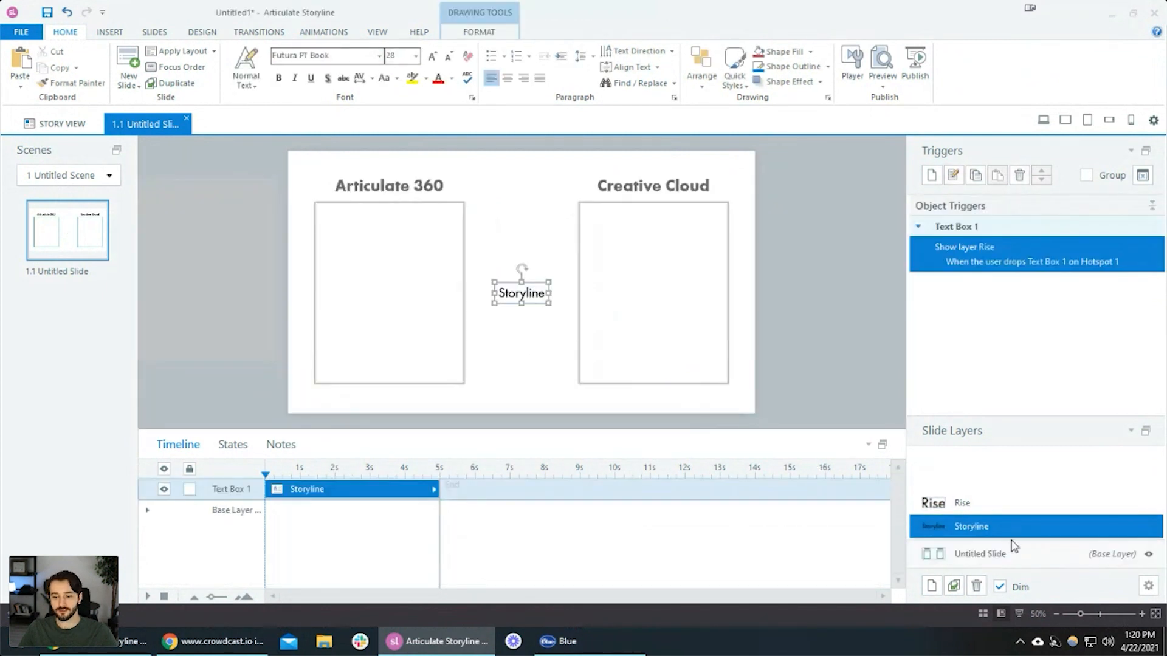
{"action": "left_click", "coordinate": [991, 550]}
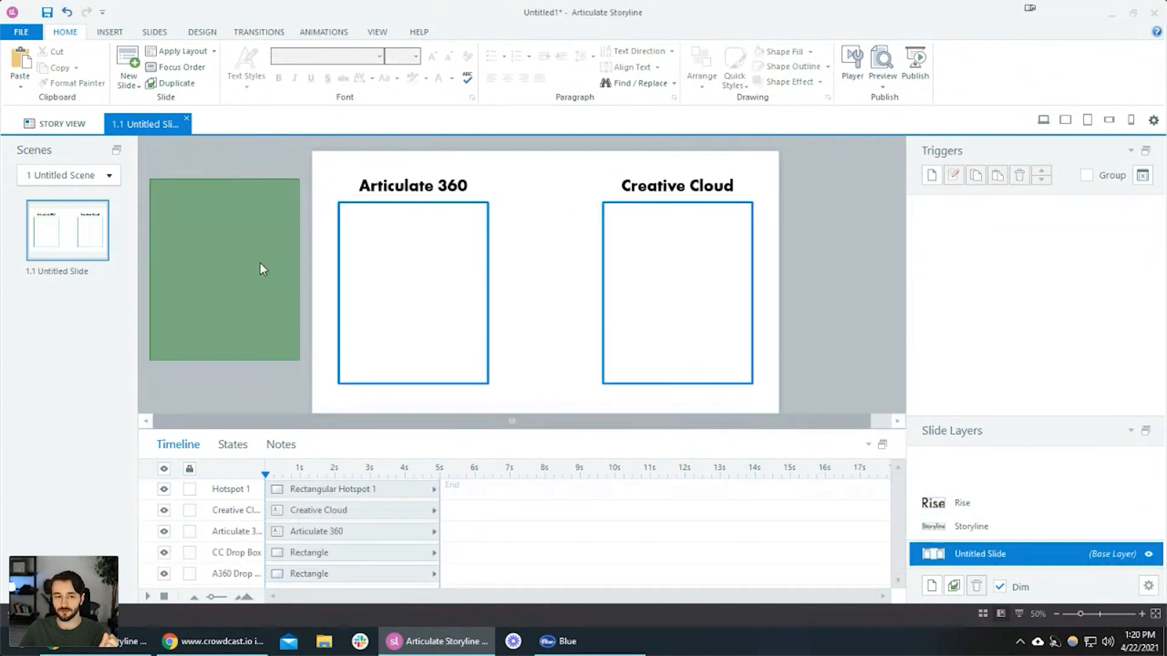
Add a base layer trigger that shows the Storyline layer when the timeline starts on this slide
{"action": "left_click", "coordinate": [293, 268]}
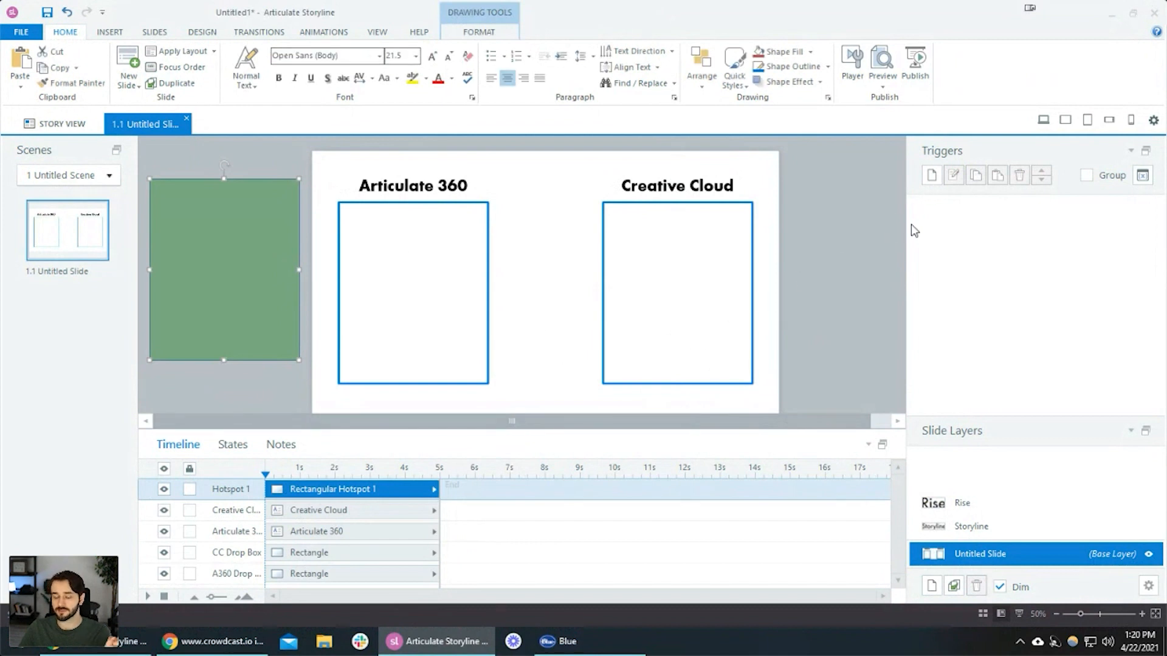
{"action": "left_click", "coordinate": [984, 535]}
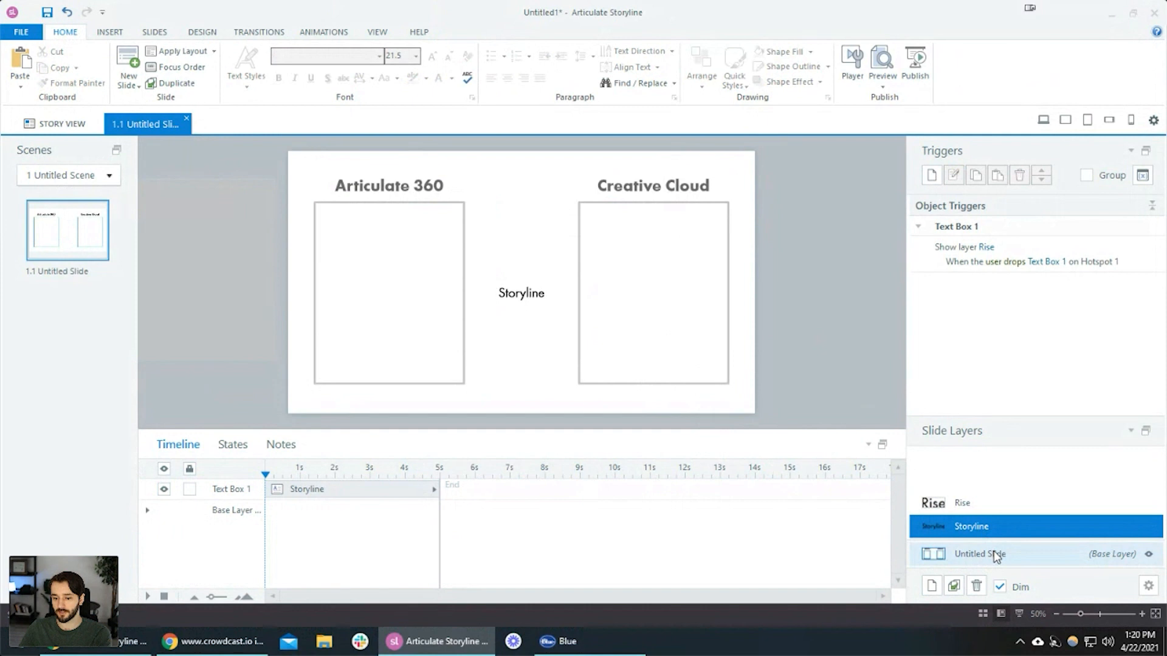
{"action": "left_click", "coordinate": [995, 554]}
{"action": "left_click", "coordinate": [931, 175]}
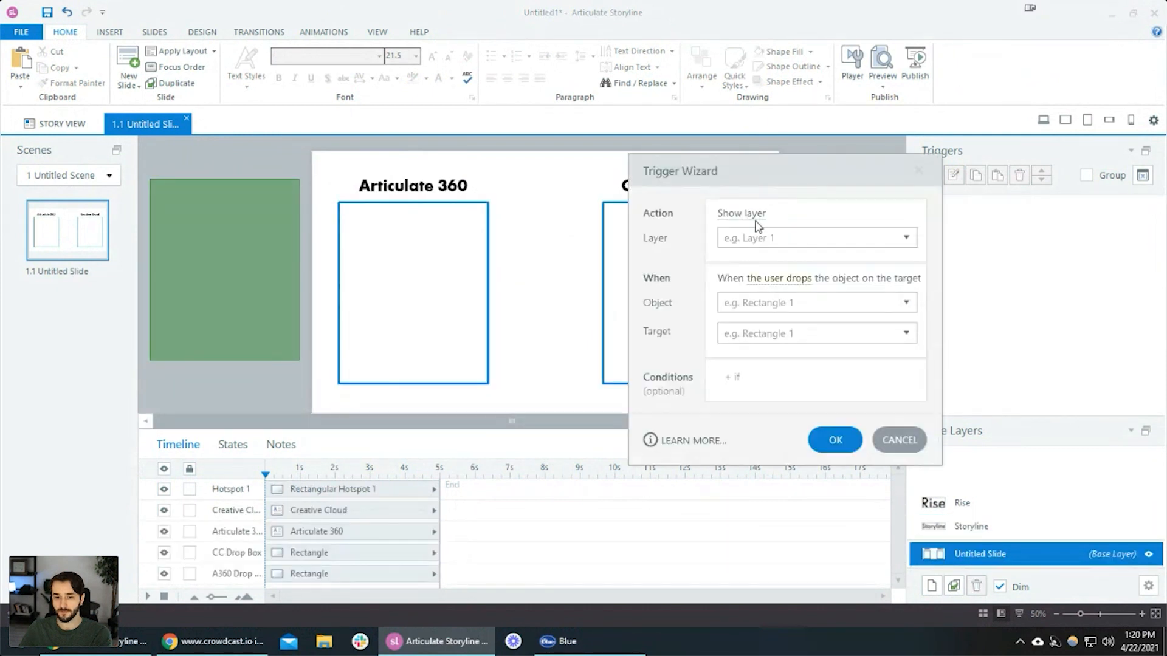
{"action": "left_click", "coordinate": [750, 220]}
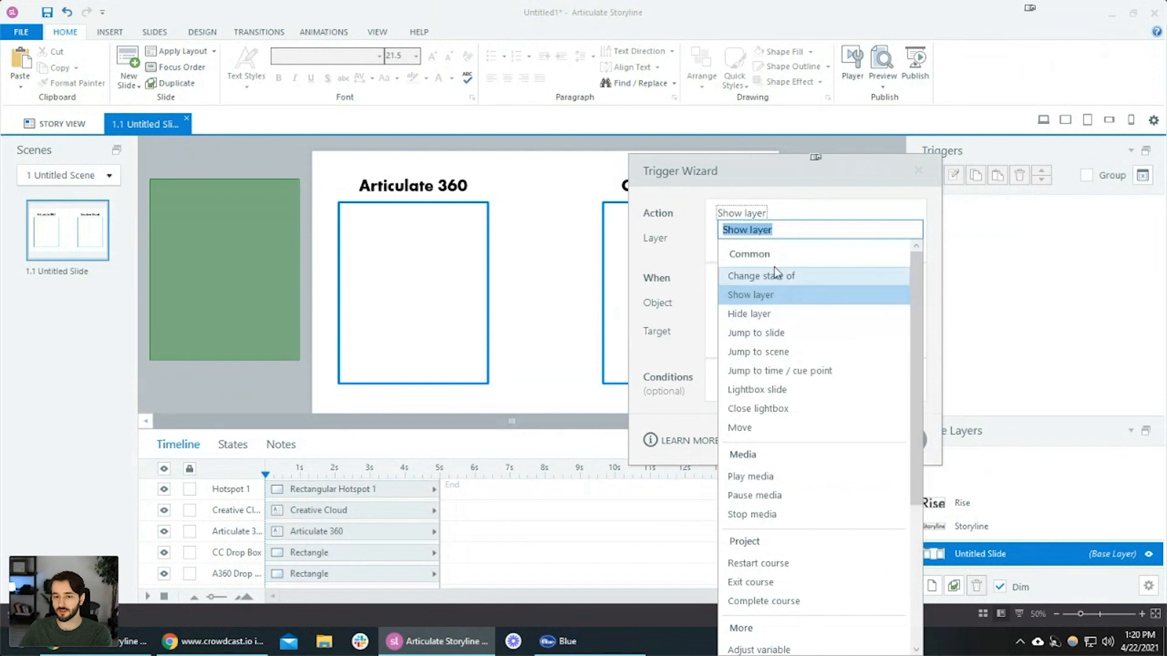
{"action": "left_click", "coordinate": [778, 291]}
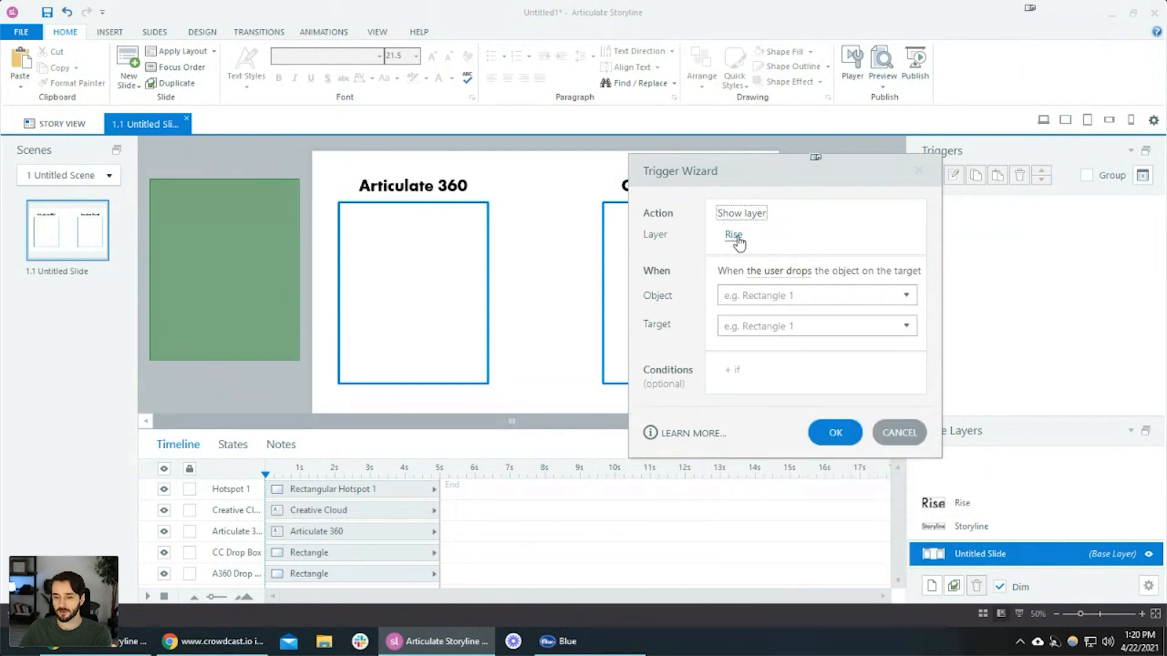
{"action": "left_click", "coordinate": [733, 235]}
{"action": "left_click", "coordinate": [757, 358]}
{"action": "left_click", "coordinate": [779, 270]}
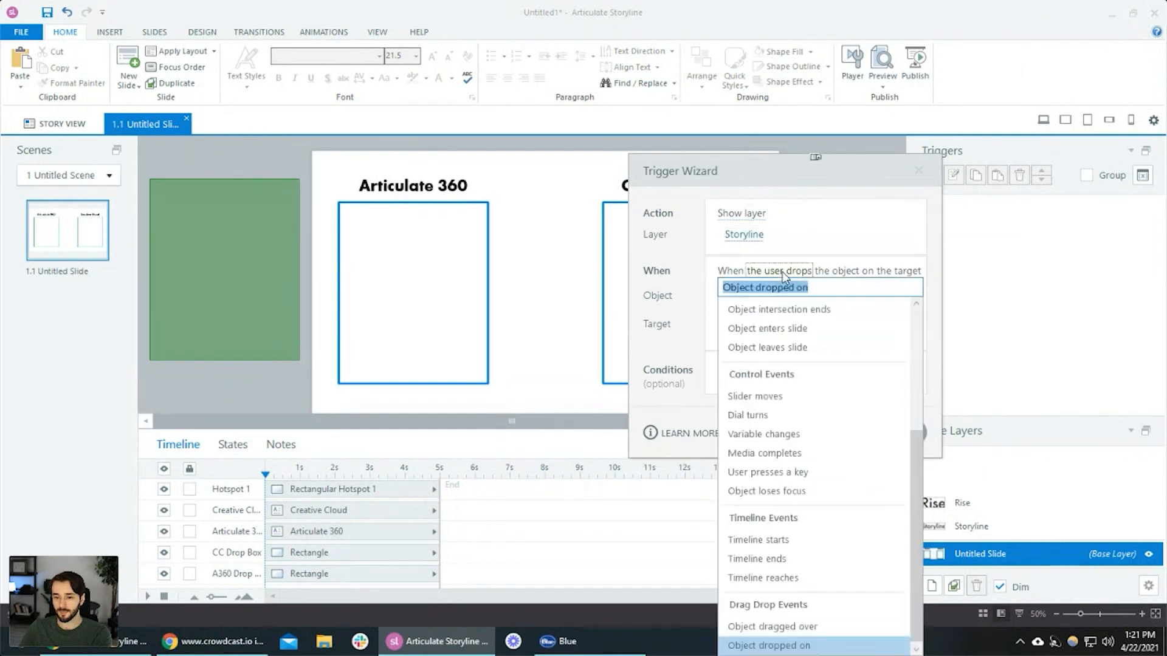
{"action": "left_click", "coordinate": [772, 540]}
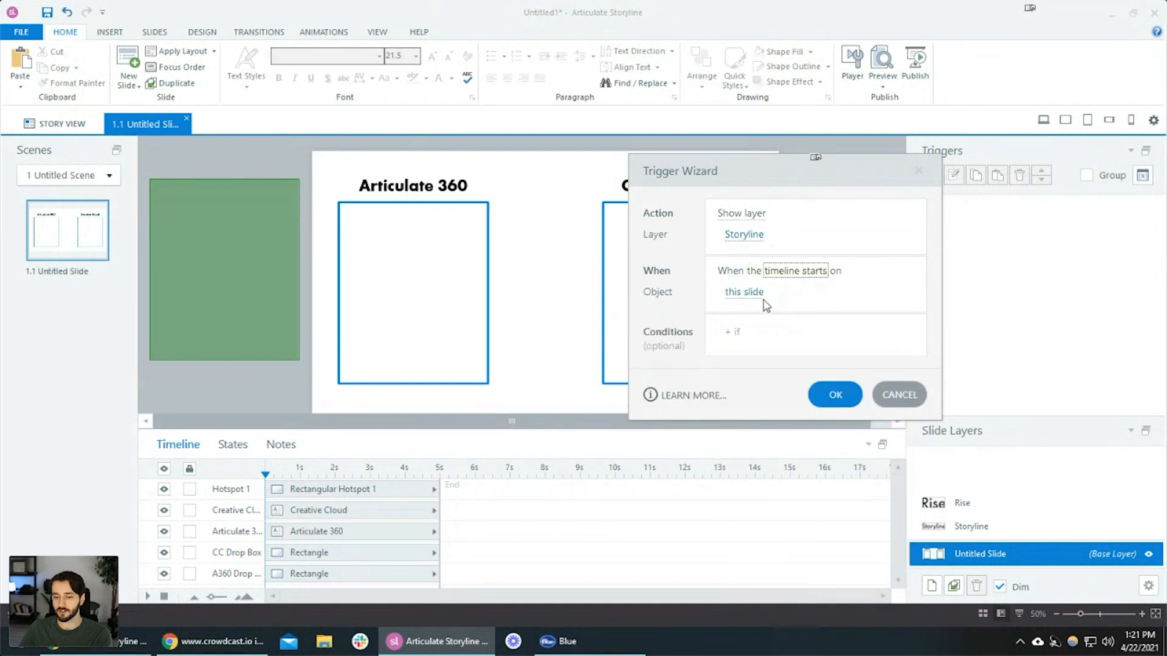
{"action": "left_click", "coordinate": [830, 394]}
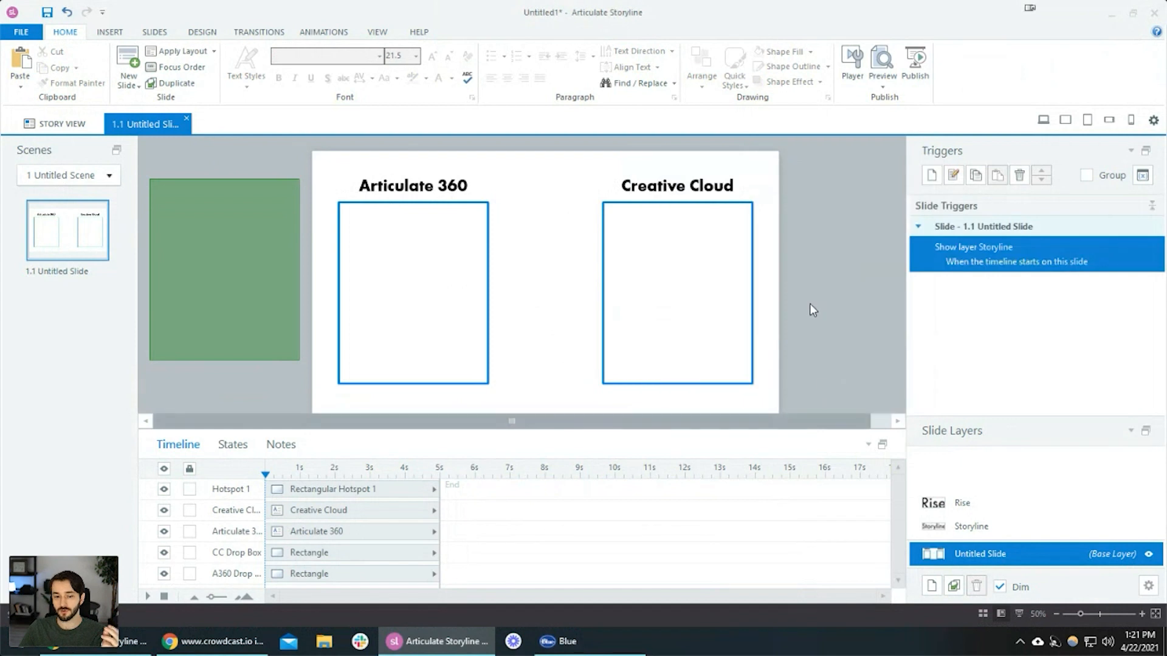
Compare the Storyline layer with the base layer and examine the Storyline layer's visibility properties
{"action": "left_click", "coordinate": [957, 525]}
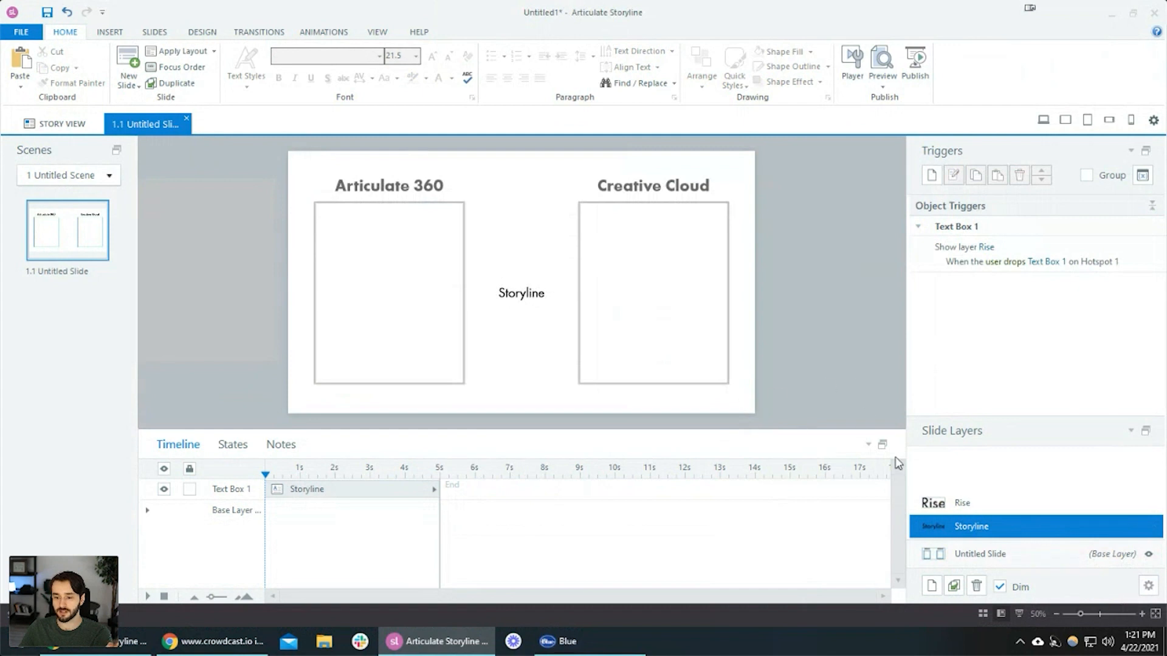
{"action": "left_click", "coordinate": [972, 554]}
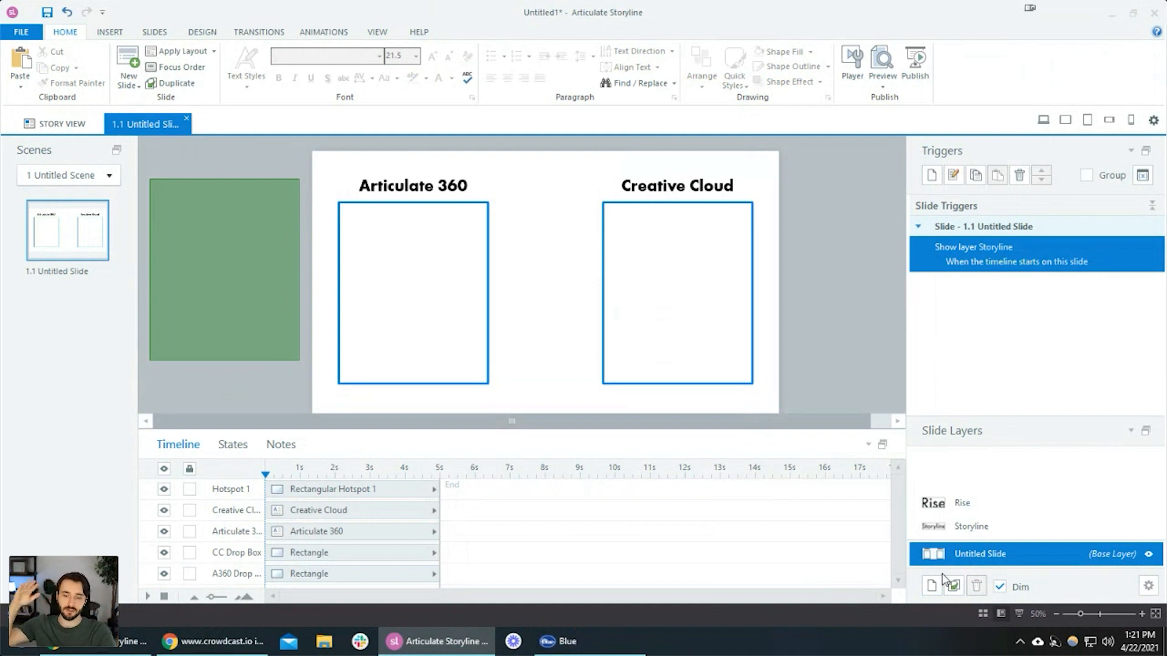
{"action": "left_click", "coordinate": [1022, 531]}
{"action": "left_click", "coordinate": [1148, 587]}
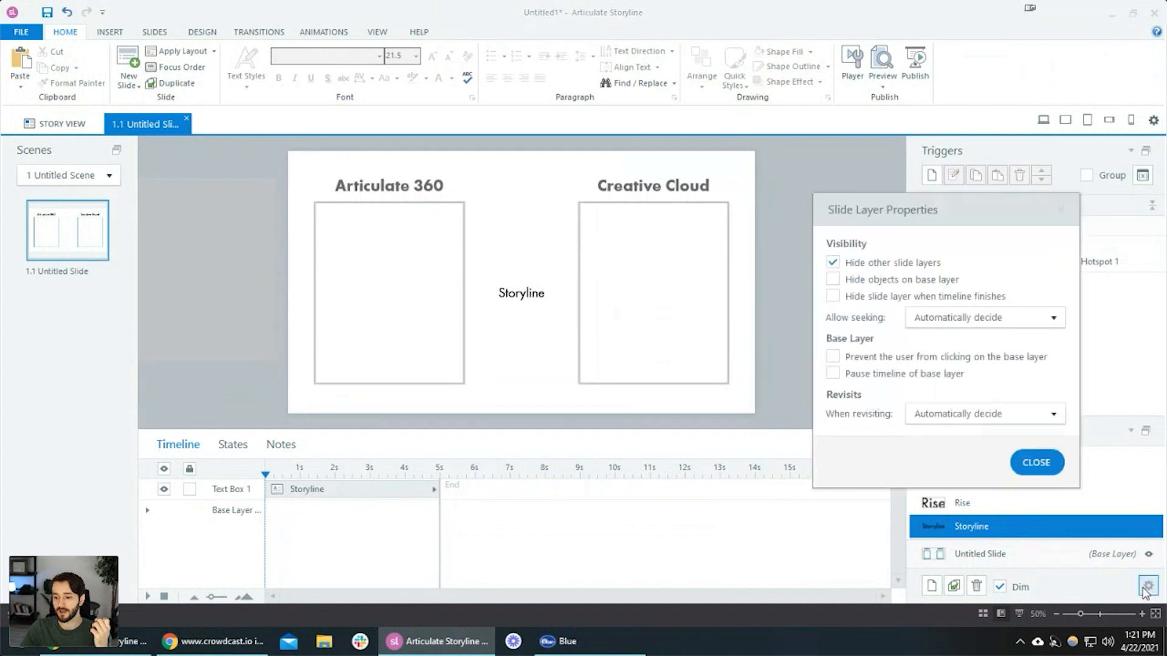
{"action": "left_click_drag", "start_coordinate": [930, 209], "coordinate": [662, 135]}
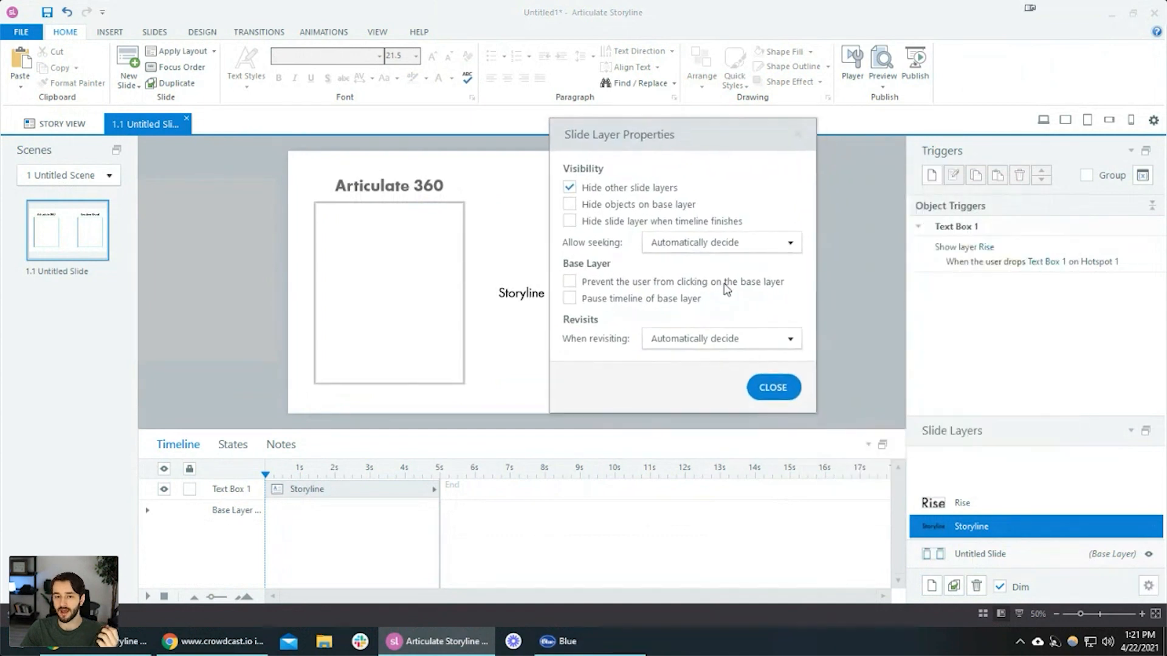
{"action": "left_click", "coordinate": [772, 388]}
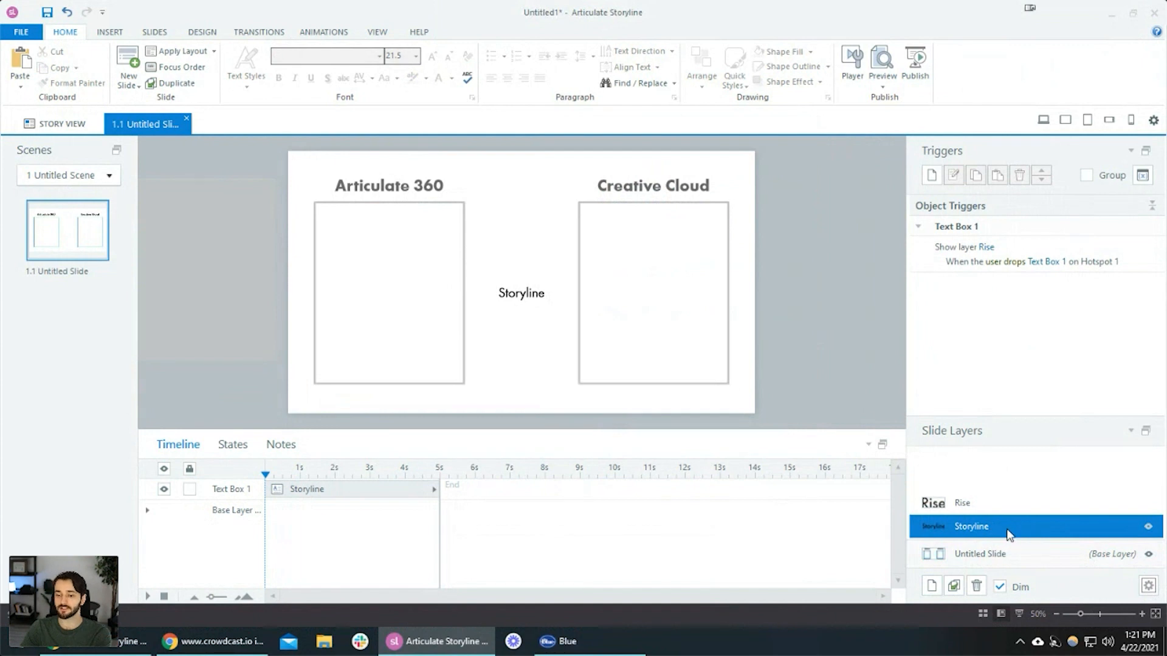
Try hiding the base layer's objects in the Storyline layer's properties, and revert that option
{"action": "left_click", "coordinate": [1147, 587]}
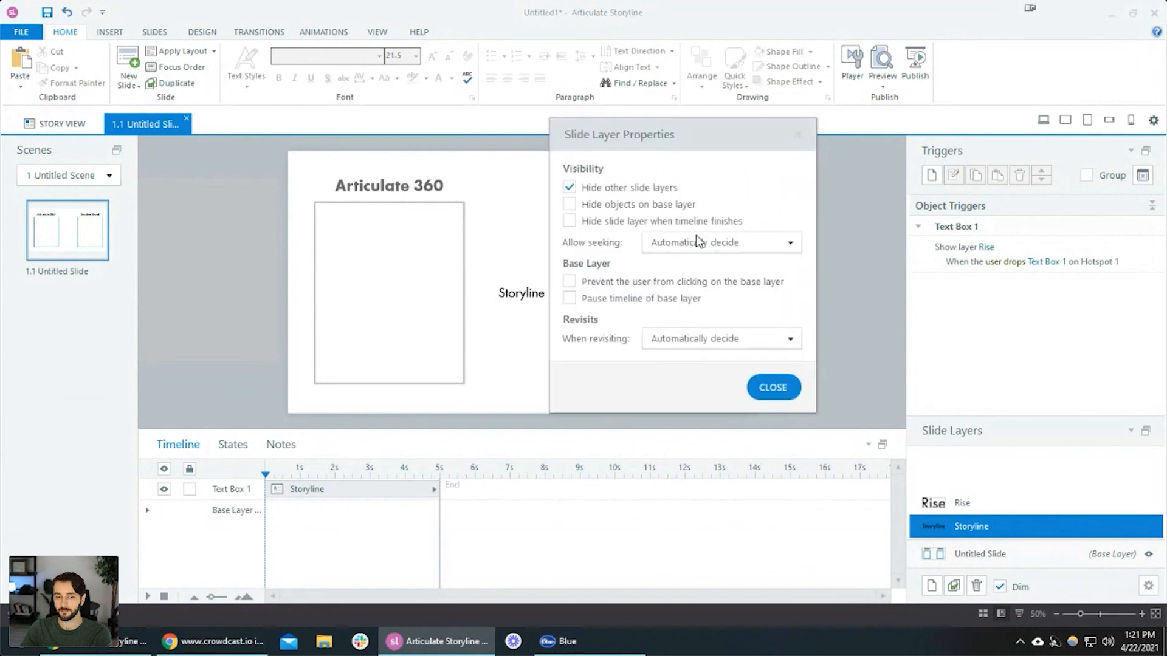
{"action": "left_click_drag", "start_coordinate": [680, 143], "coordinate": [758, 123]}
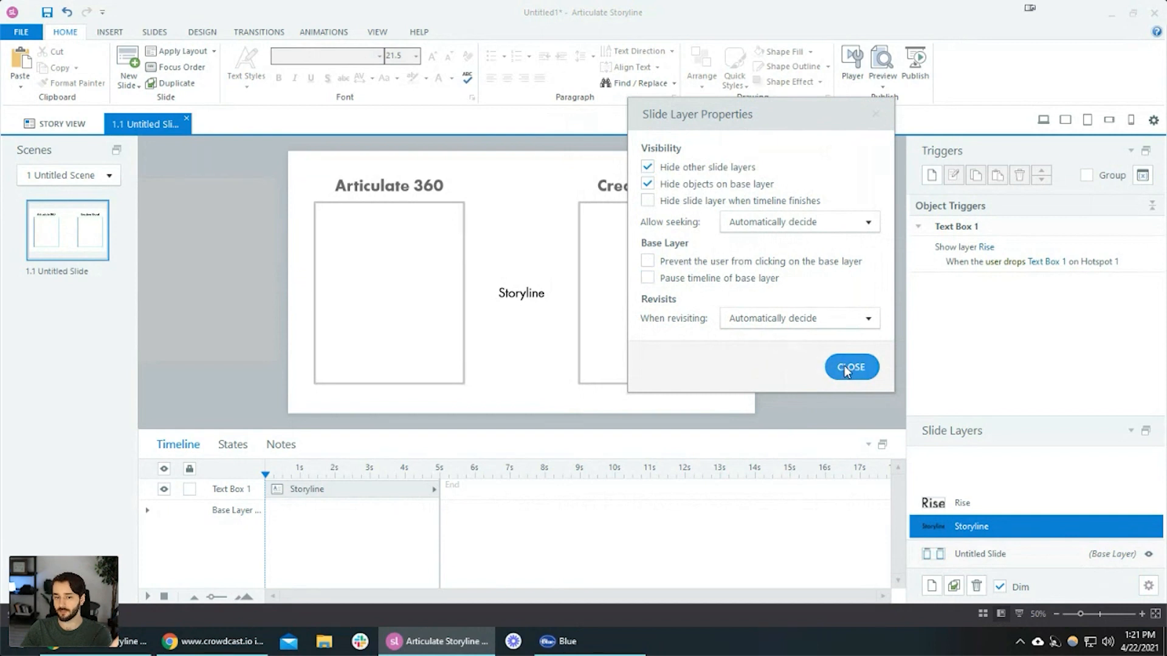
{"action": "left_click", "coordinate": [655, 186]}
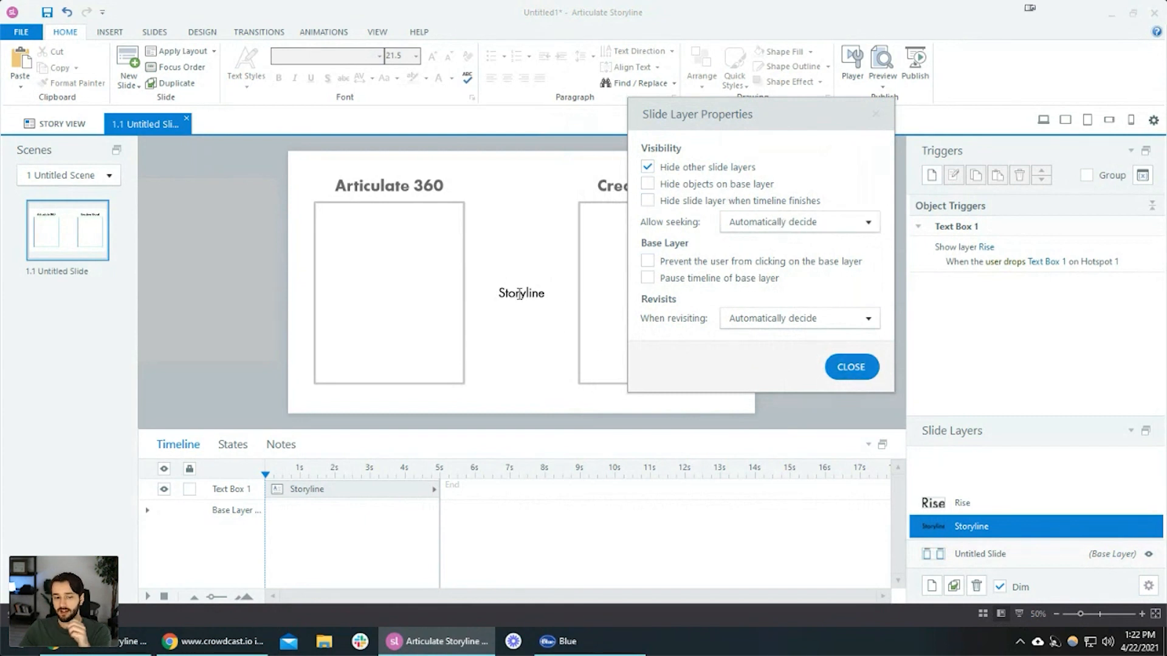
{"action": "left_click", "coordinate": [850, 367]}
Inspect the Storyline text box and the base layer's Articulate 360 box, and recheck the Storyline layer's properties
{"action": "left_click", "coordinate": [515, 298]}
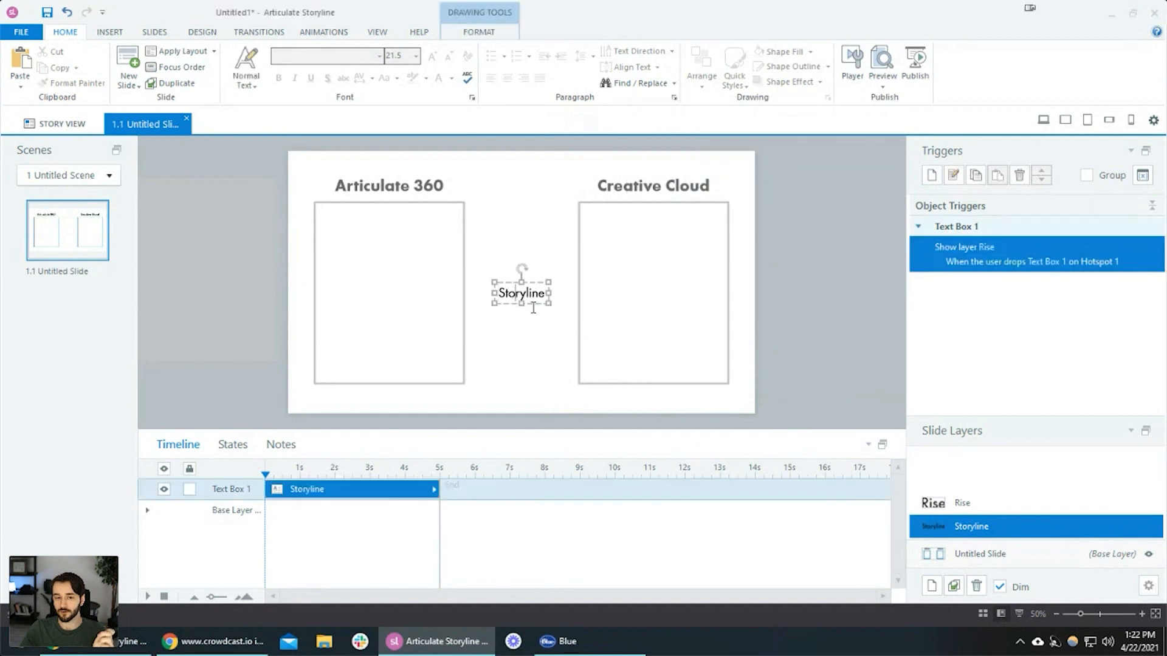
{"action": "left_click", "coordinate": [391, 240]}
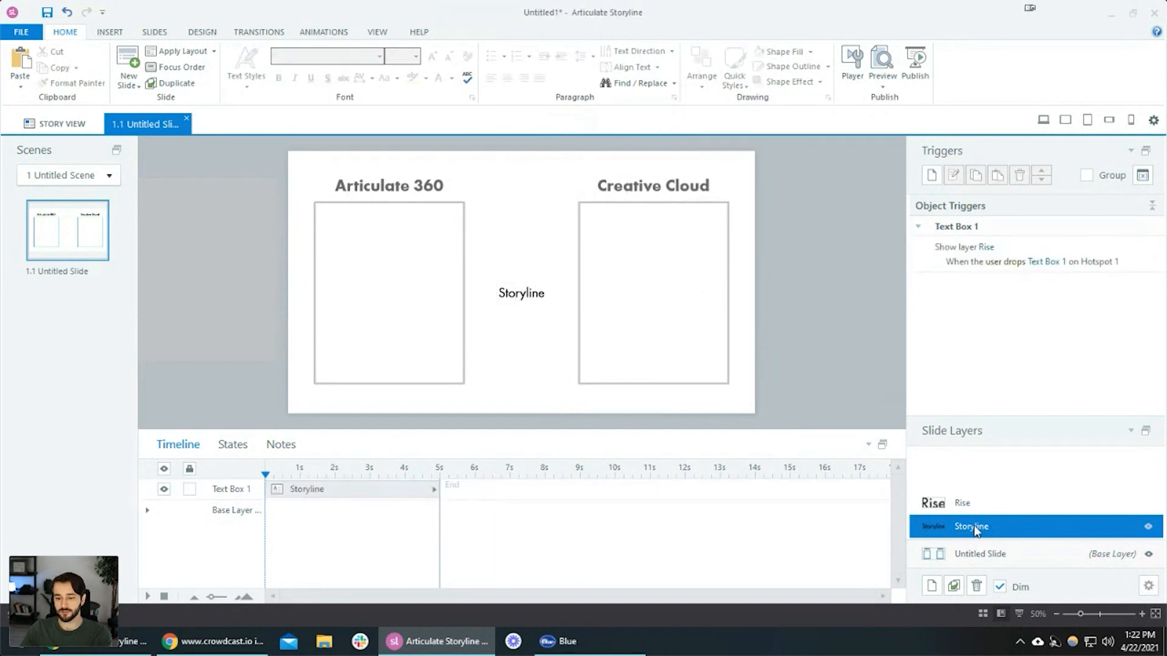
{"action": "left_click", "coordinate": [994, 554]}
{"action": "left_click", "coordinate": [410, 289]}
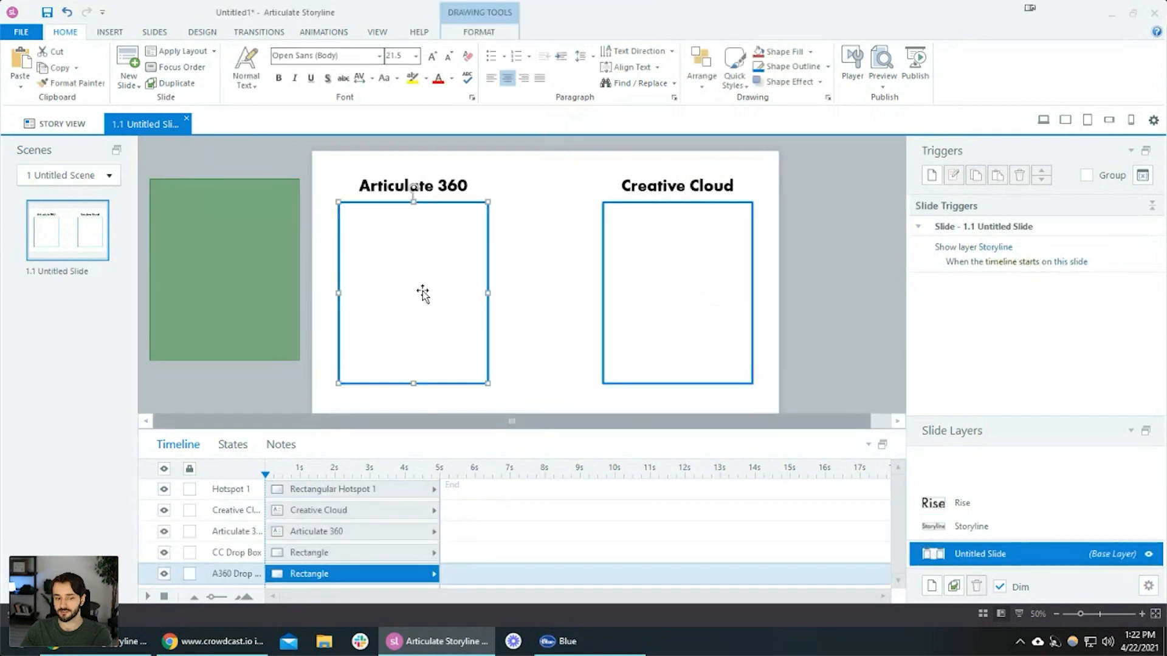
{"action": "left_click", "coordinate": [976, 527]}
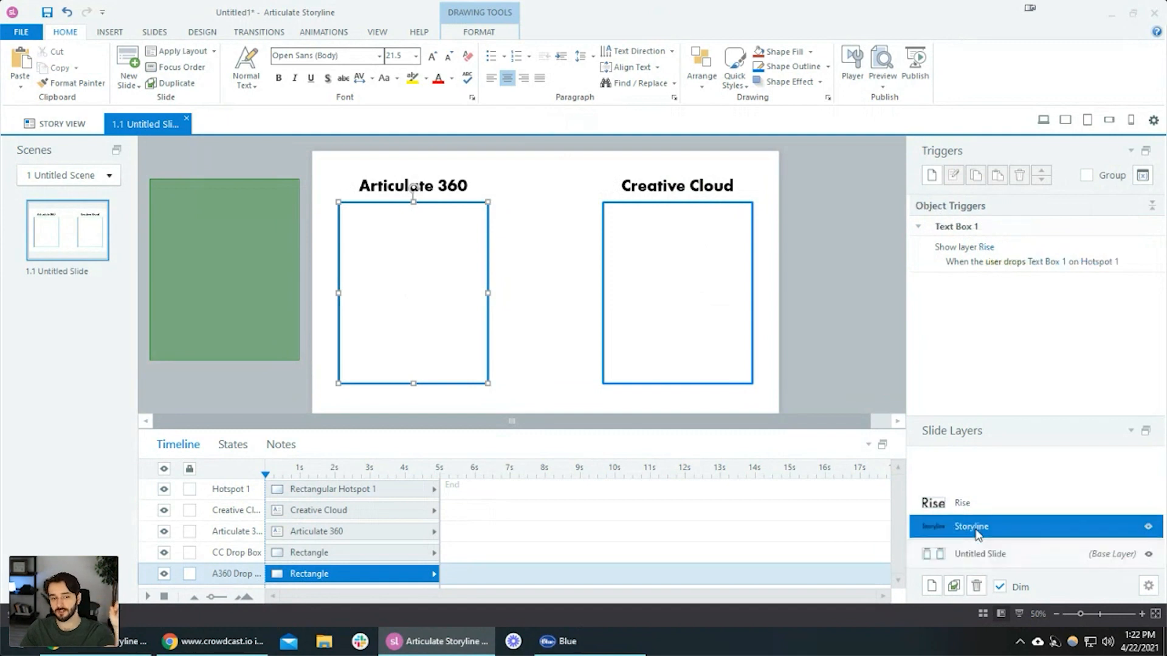
{"action": "left_click", "coordinate": [1148, 585]}
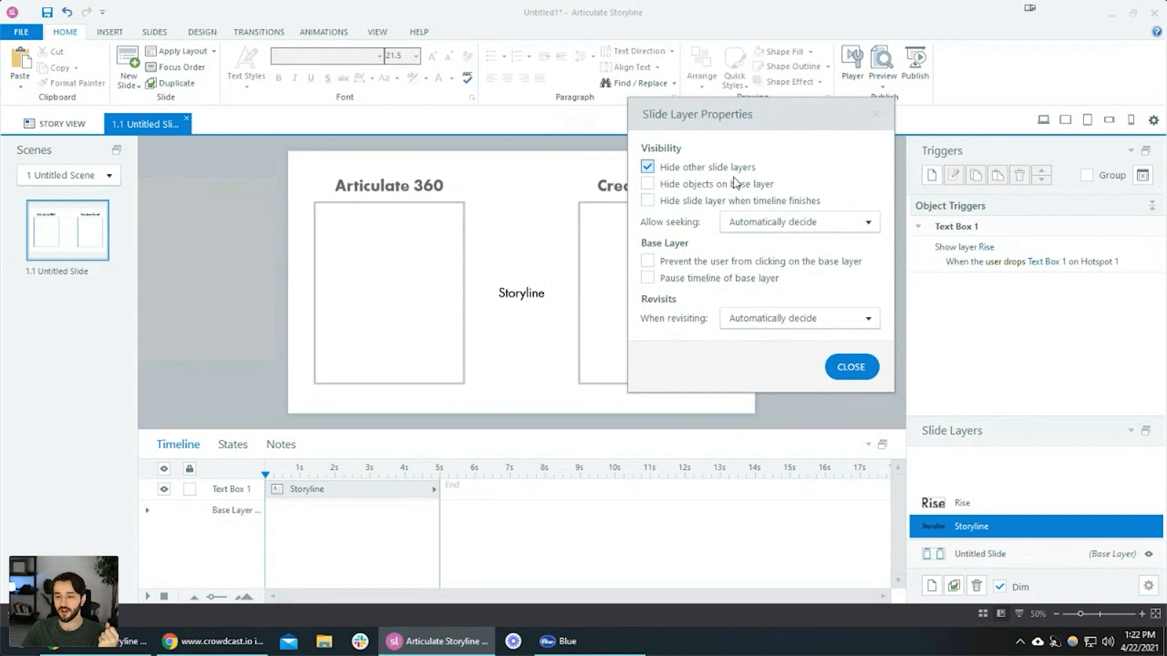
{"action": "left_click", "coordinate": [849, 371]}
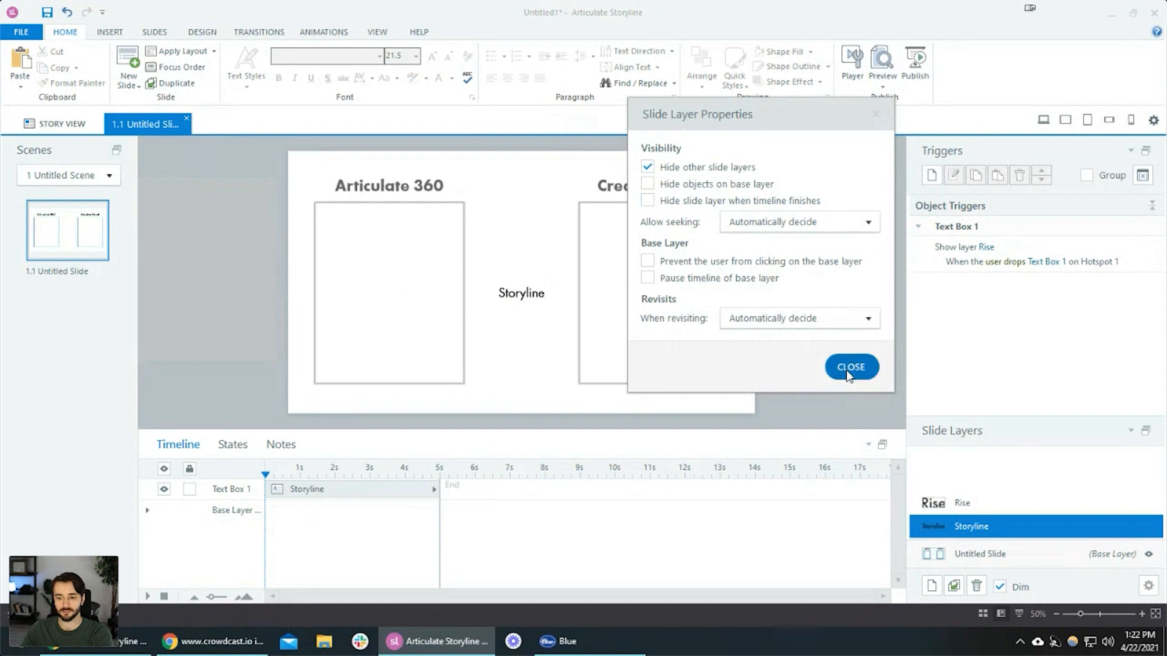
{"action": "left_click", "coordinate": [543, 291]}
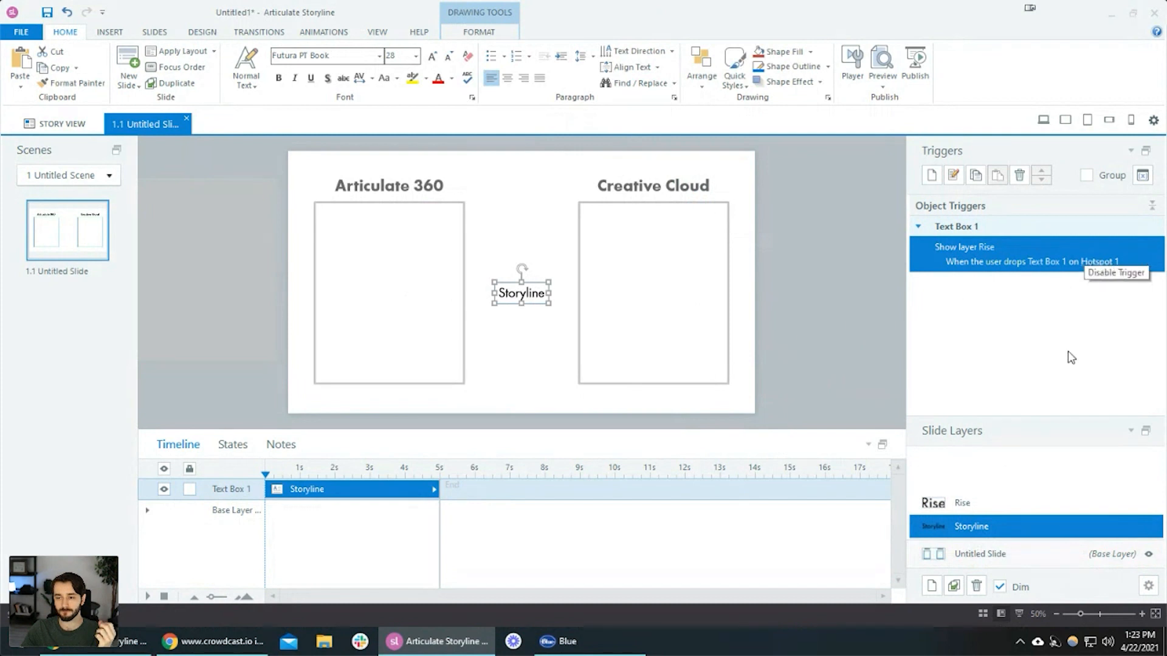
{"action": "left_click", "coordinate": [1085, 270]}
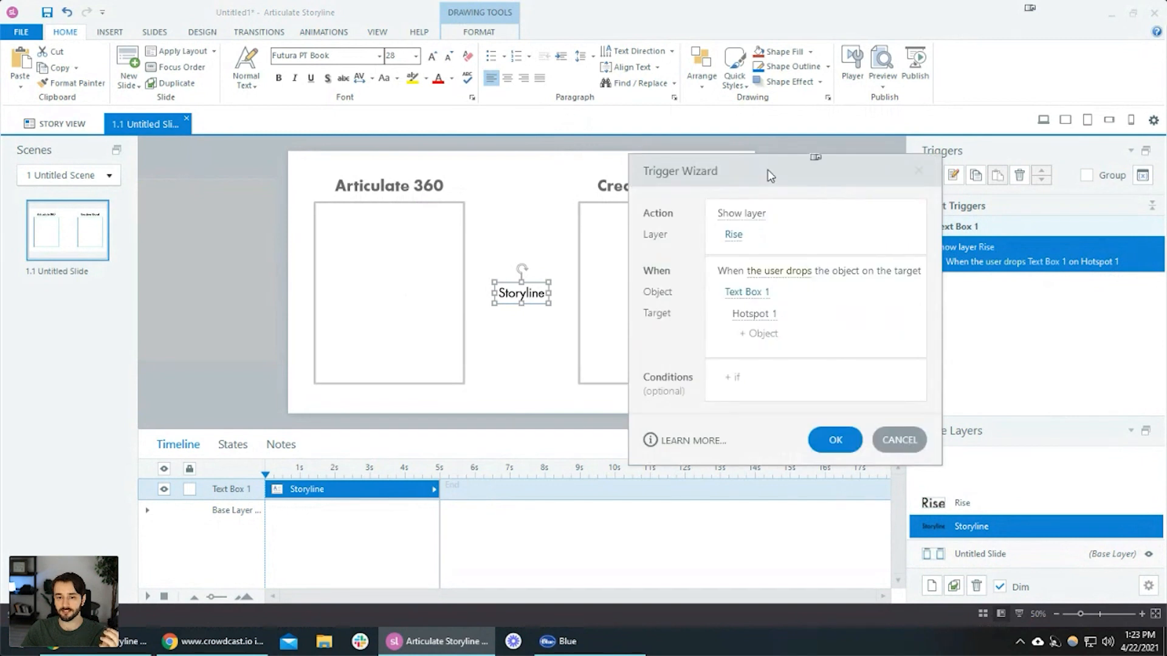
{"action": "left_click_drag", "start_coordinate": [767, 176], "coordinate": [806, 157]}
{"action": "left_click", "coordinate": [796, 294]}
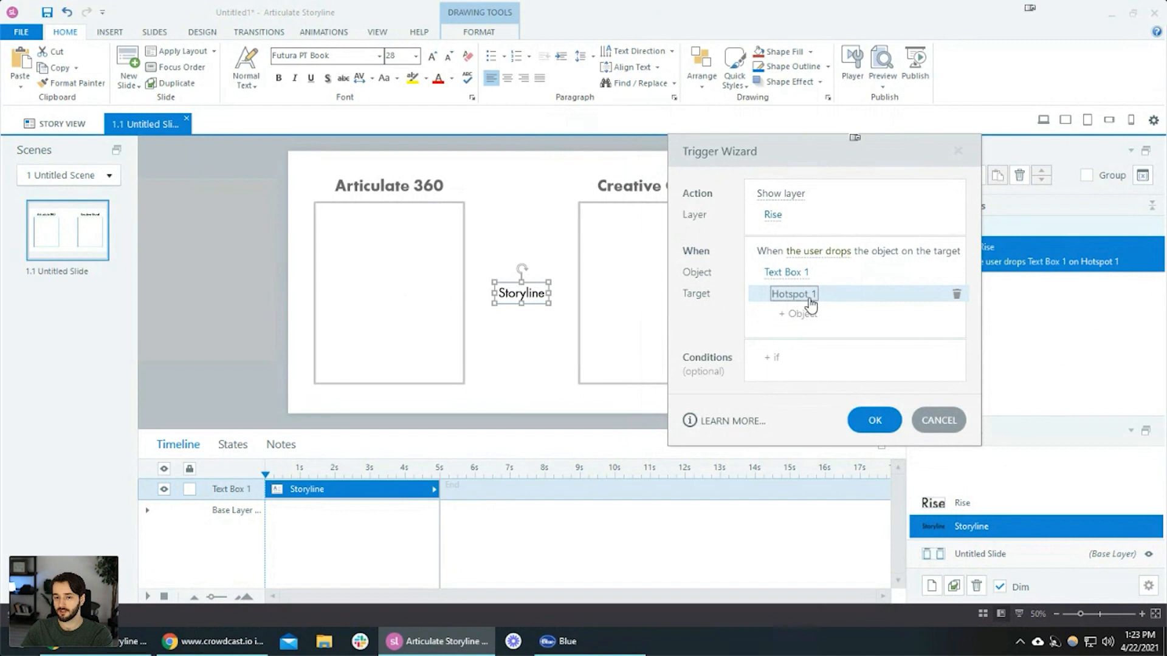
{"action": "left_click", "coordinate": [956, 297]}
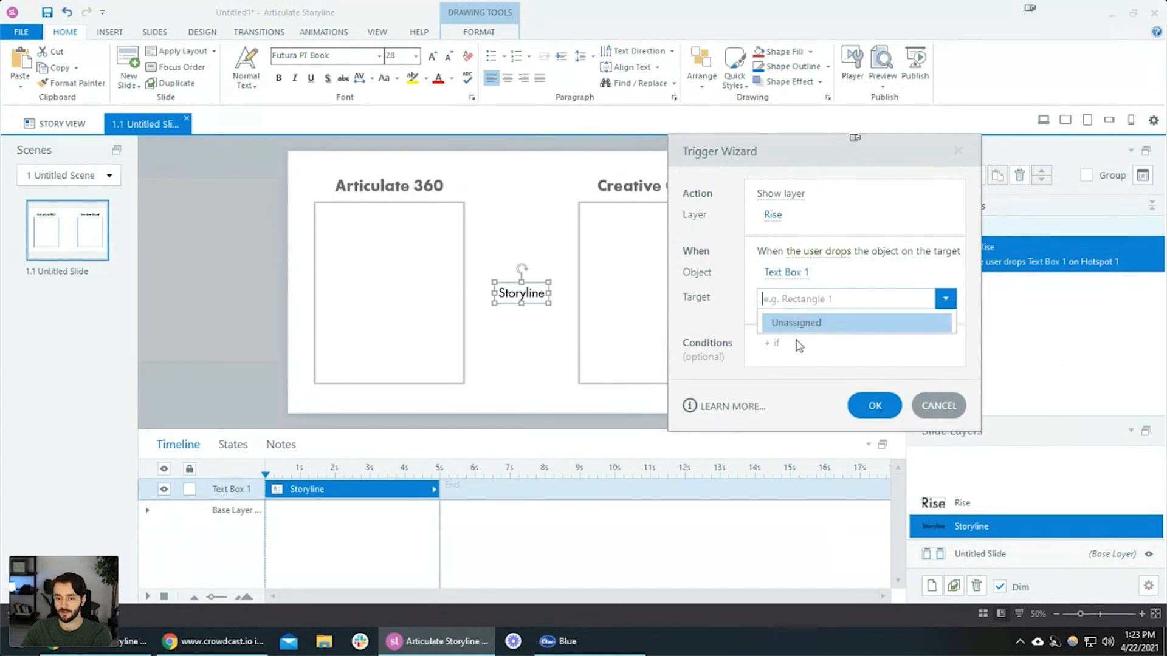
{"action": "left_click", "coordinate": [949, 409]}
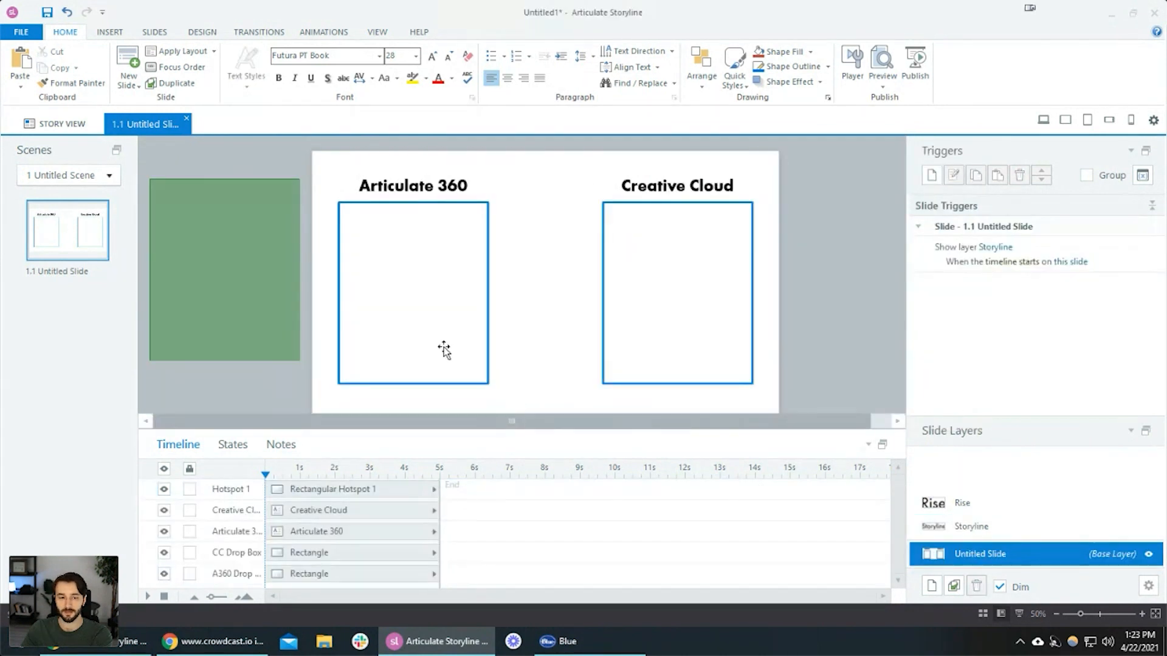
Move the hotspot from the base layer to the Storyline layer and place it over the Articulate 360 box
{"action": "left_click", "coordinate": [238, 272]}
{"action": "key", "text": "Delete"}
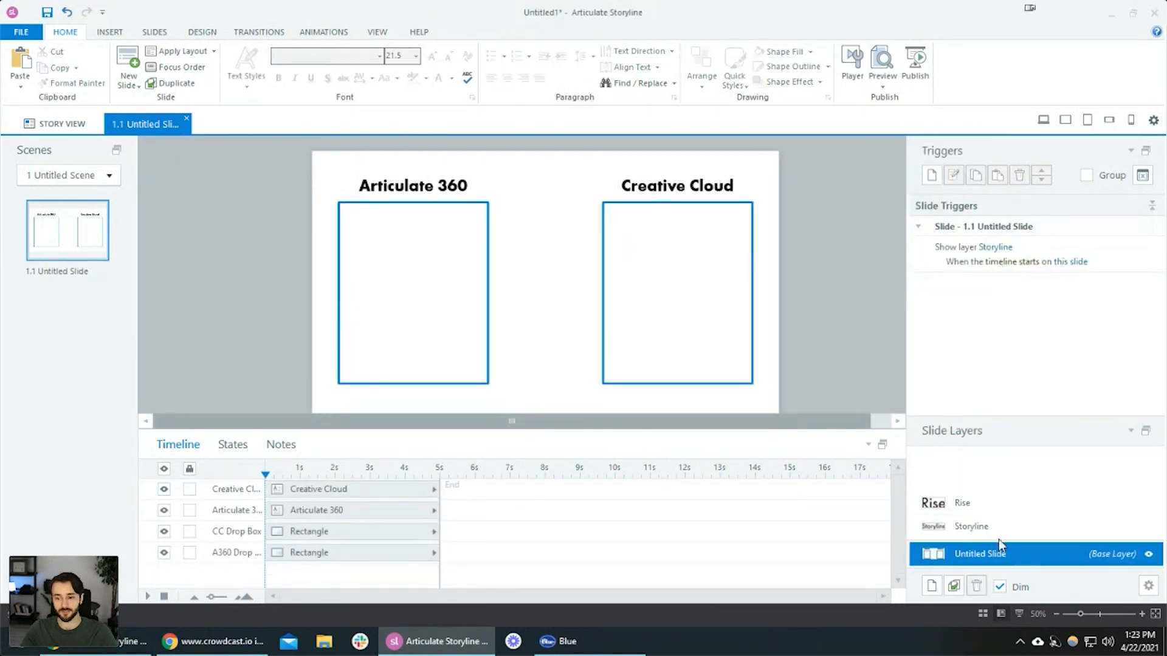
{"action": "left_click", "coordinate": [965, 527]}
{"action": "key", "text": "ctrl+v"}
{"action": "left_click_drag", "start_coordinate": [244, 263], "coordinate": [412, 281]}
Rename the hotspot A360 Drop Box and open the Storyline text box's drop trigger for editing
{"action": "double_click", "coordinate": [239, 495]}
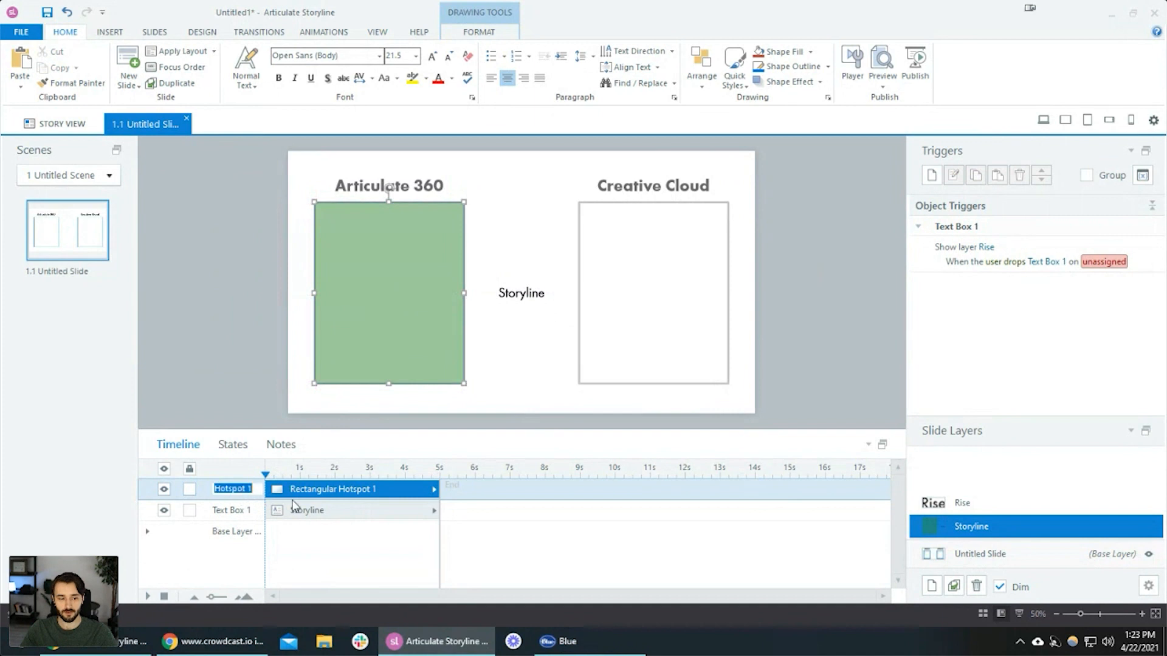
{"action": "type", "text": "A360 Drop"}
{"action": "key", "text": "Return"}
{"action": "left_click", "coordinate": [526, 291]}
{"action": "double_click", "coordinate": [1151, 245]}
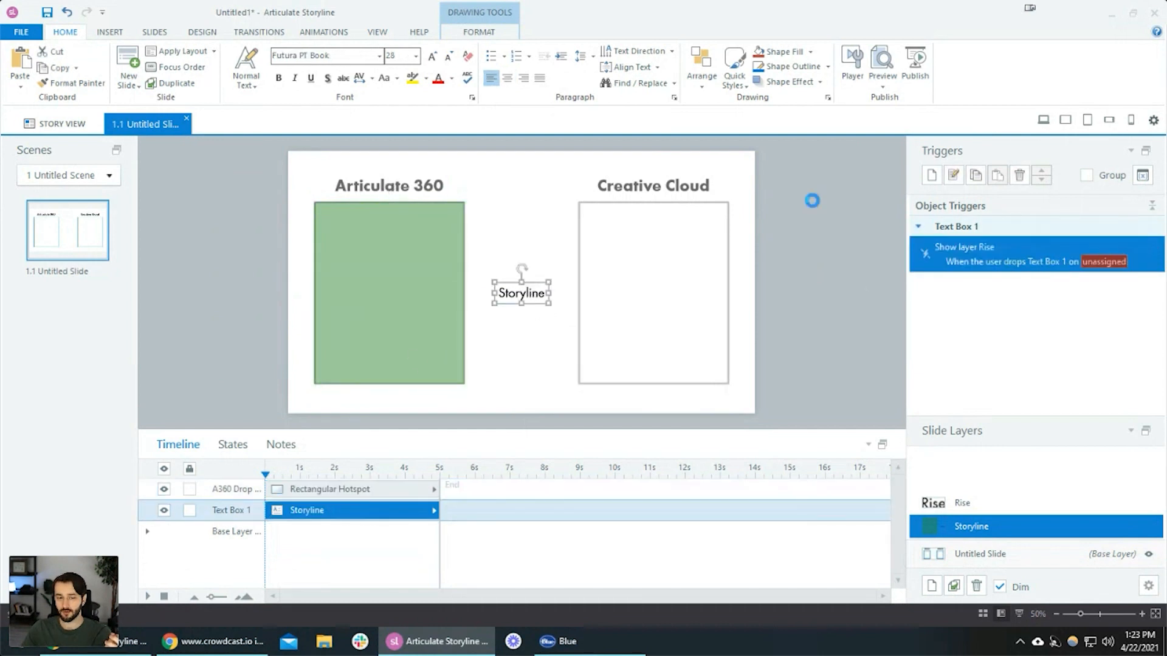
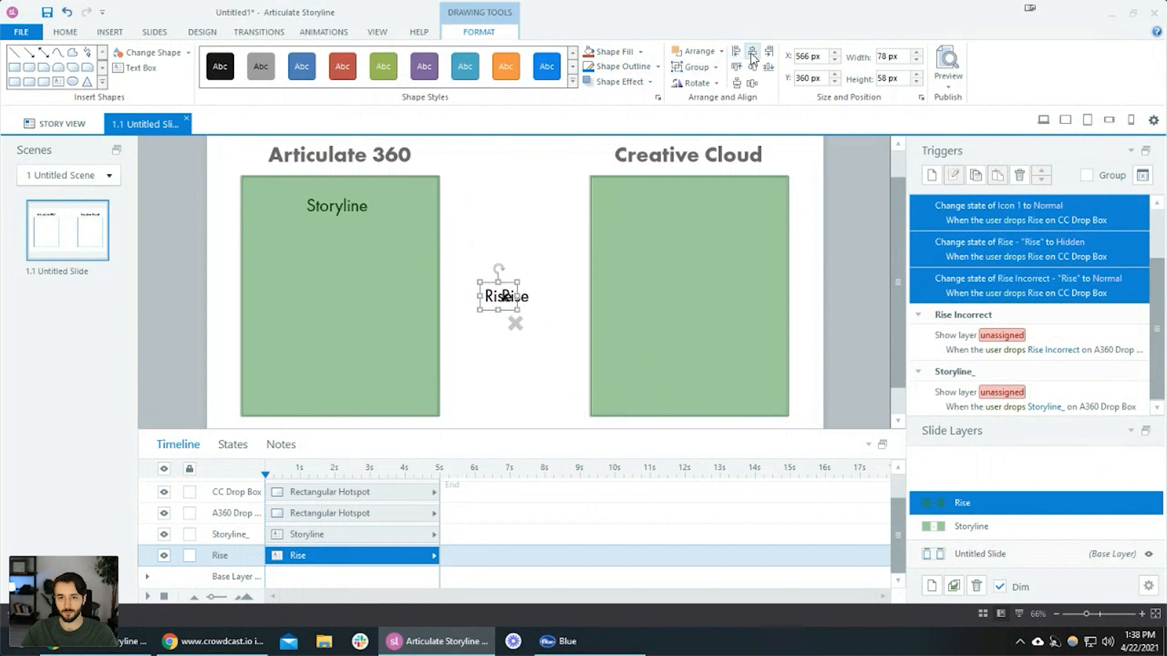
Align the Rise text box with the overlapping duplicate Rise text between the two drop boxes
{"action": "left_click", "coordinate": [736, 66]}
{"action": "left_click", "coordinate": [556, 220]}
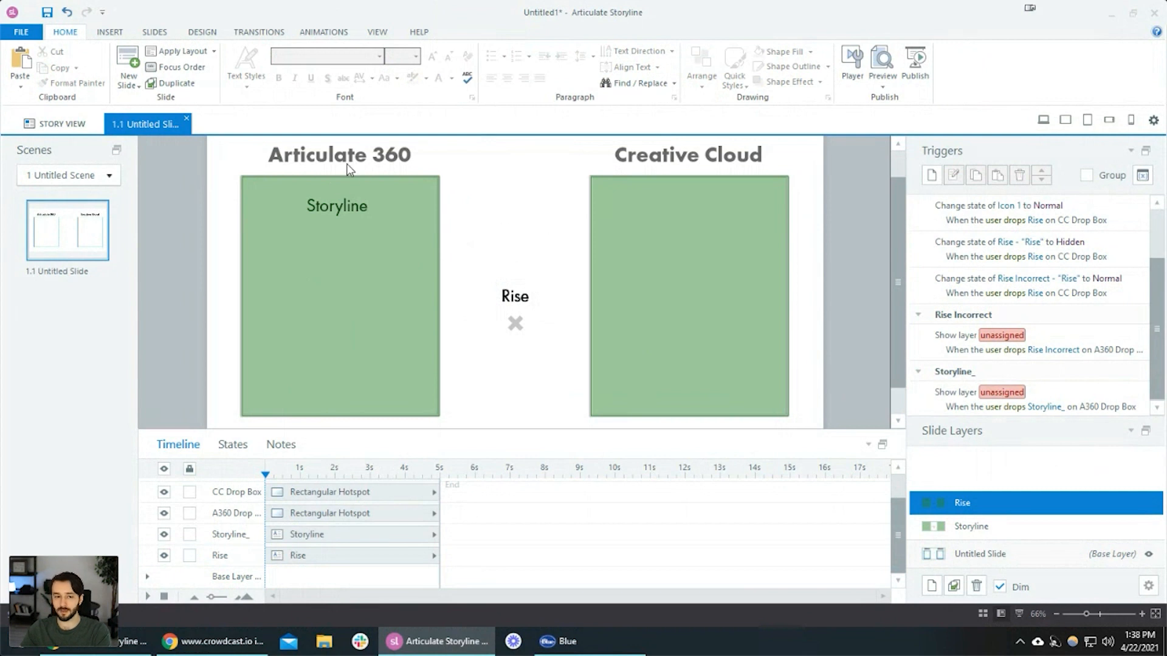
Inspect the Rise layer's Articulate 360 hotspot and open the Storyline layer to compare the two layers
{"action": "left_click", "coordinate": [355, 206]}
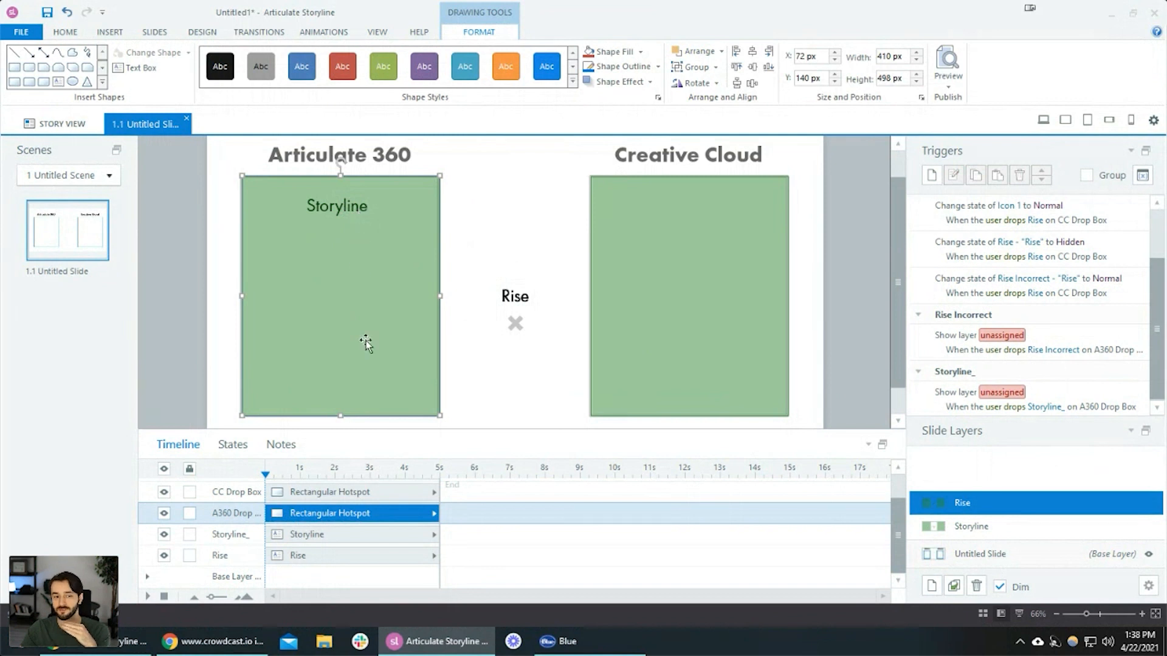
{"action": "left_click", "coordinate": [989, 527]}
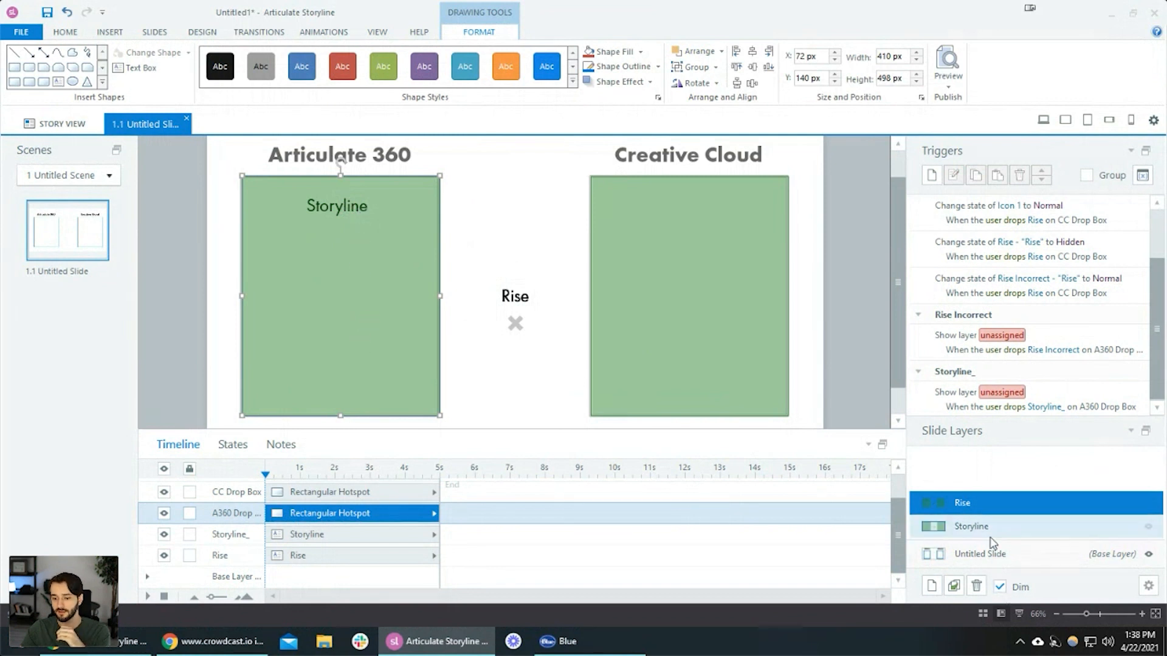
{"action": "left_click", "coordinate": [984, 505]}
{"action": "left_click", "coordinate": [972, 527]}
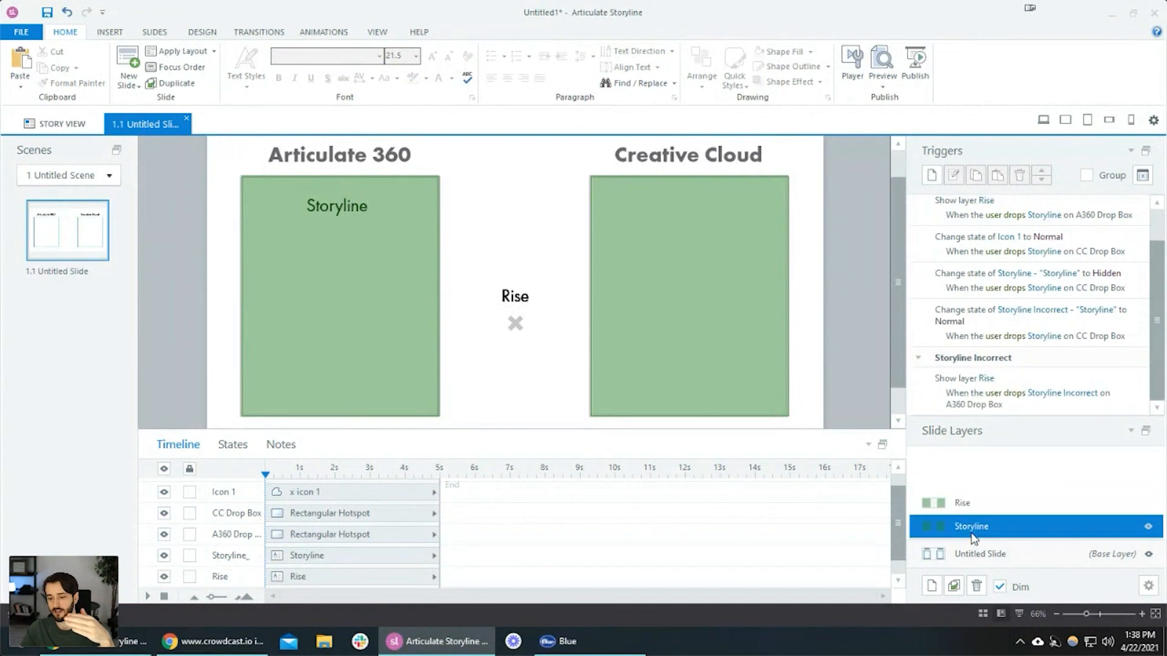
Examine the Rise layer's text box, its two drop hotspots and the drop triggers attached to them
{"action": "left_click", "coordinate": [987, 499]}
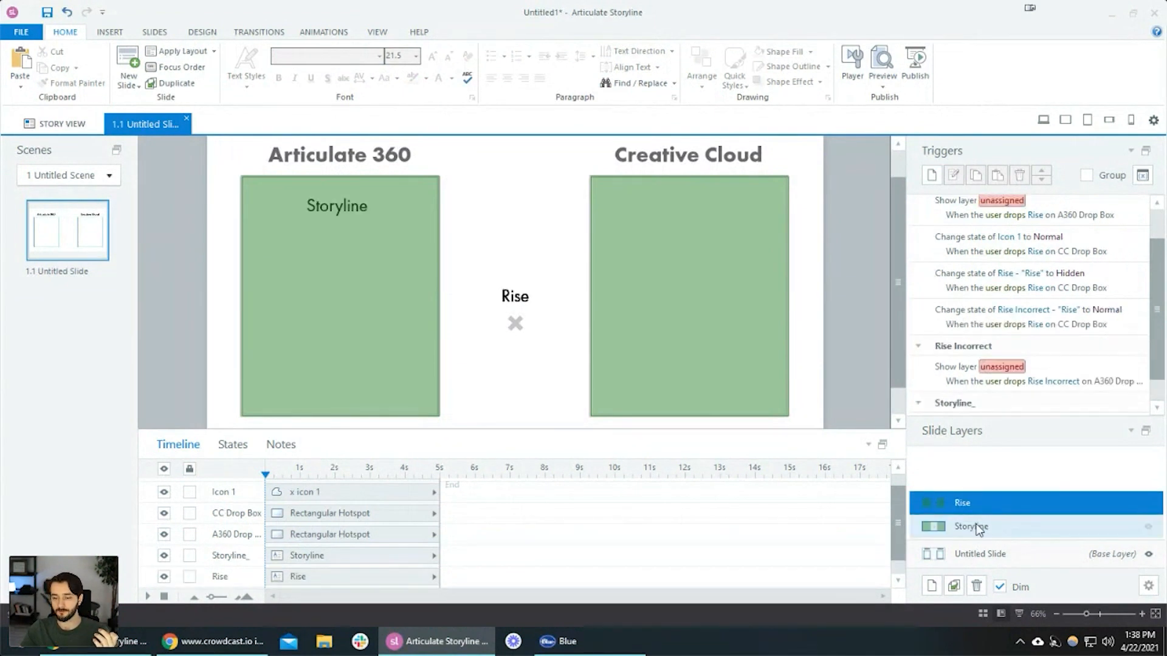
{"action": "left_click", "coordinate": [515, 297]}
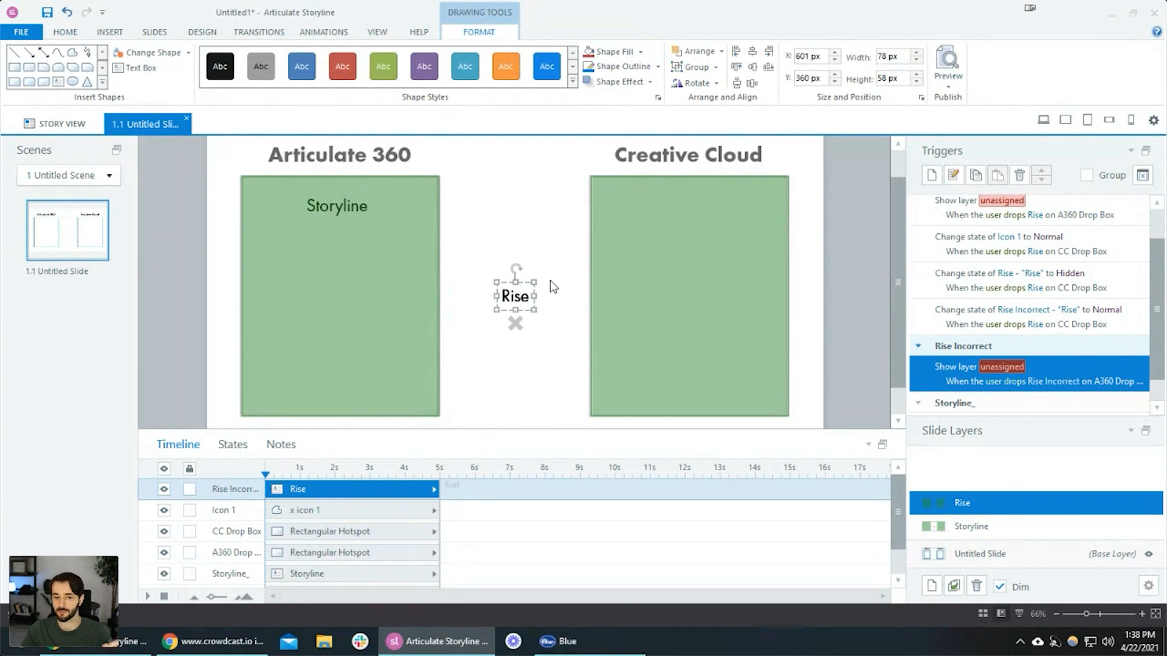
{"action": "left_click", "coordinate": [620, 261]}
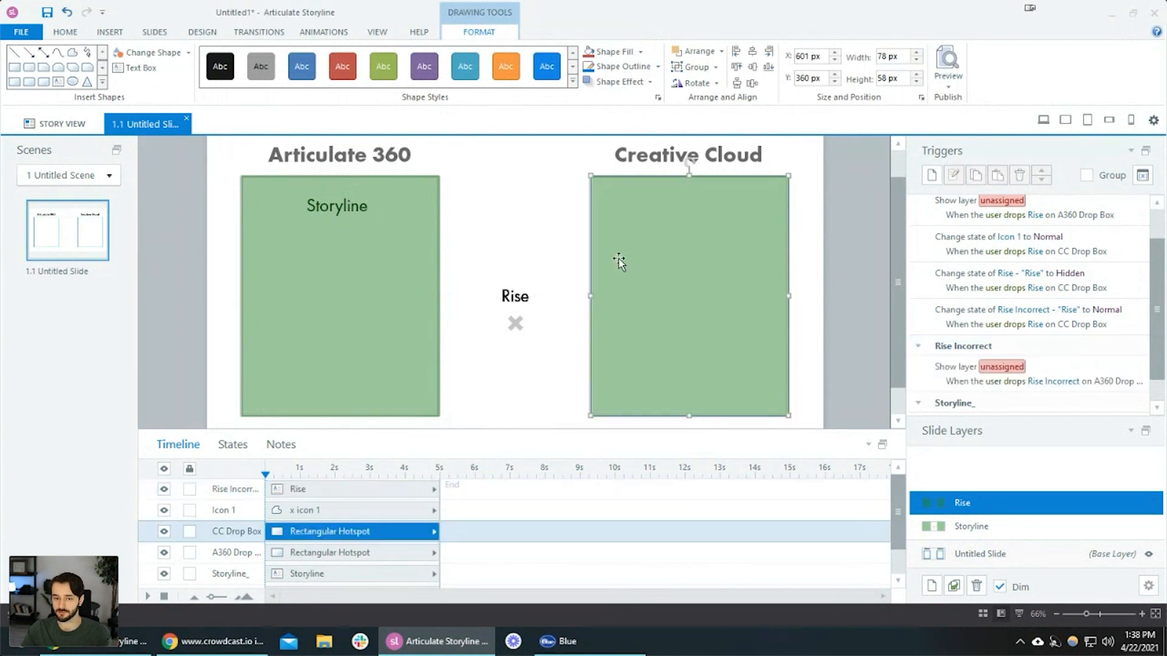
{"action": "left_click", "coordinate": [349, 220]}
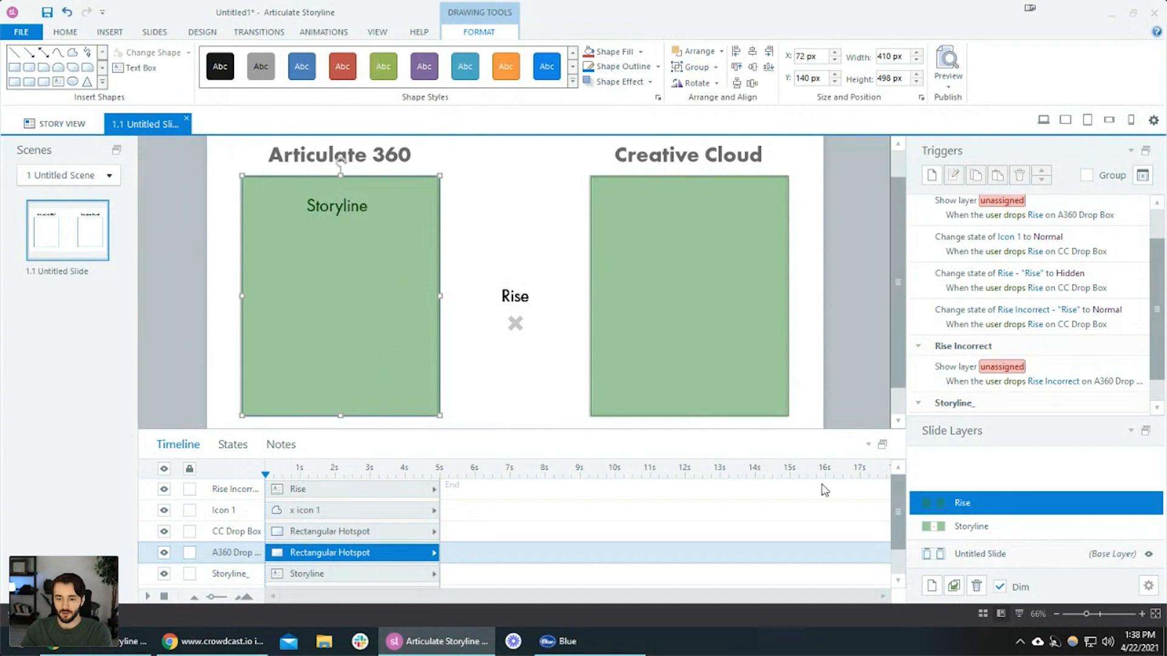
{"action": "scroll", "coordinate": [554, 374], "scroll_direction": "down", "scroll_amount": 1}
{"action": "scroll", "coordinate": [592, 304], "scroll_direction": "up", "scroll_amount": 1}
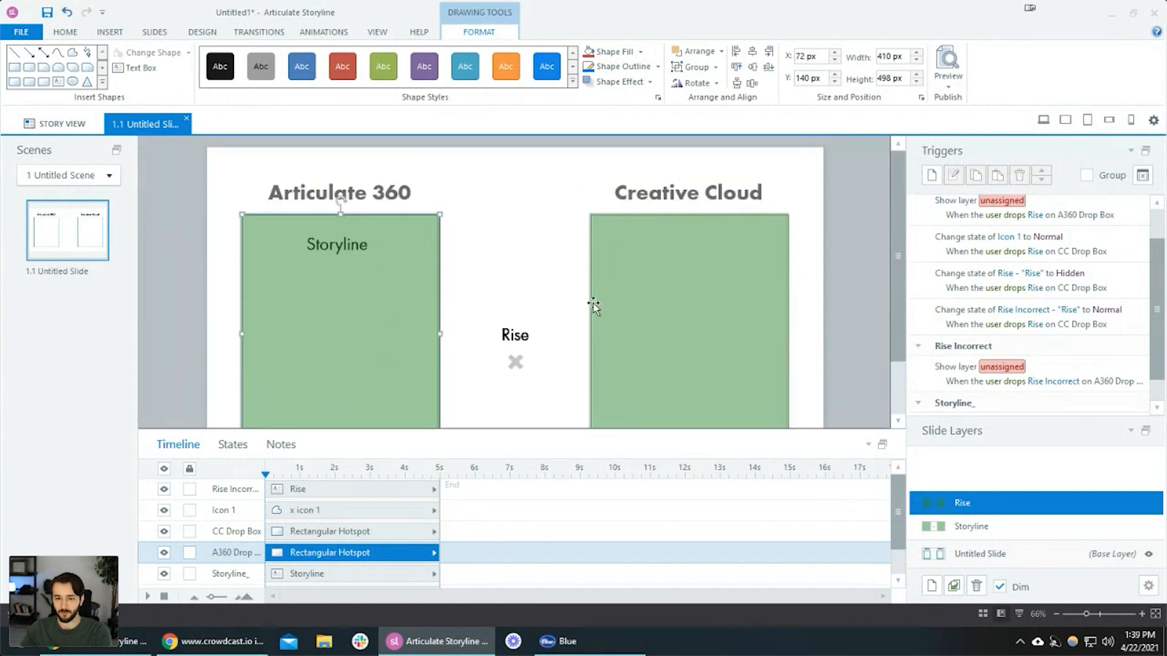
{"action": "scroll", "coordinate": [586, 299], "scroll_direction": "down", "scroll_amount": 1}
{"action": "left_click", "coordinate": [517, 261]}
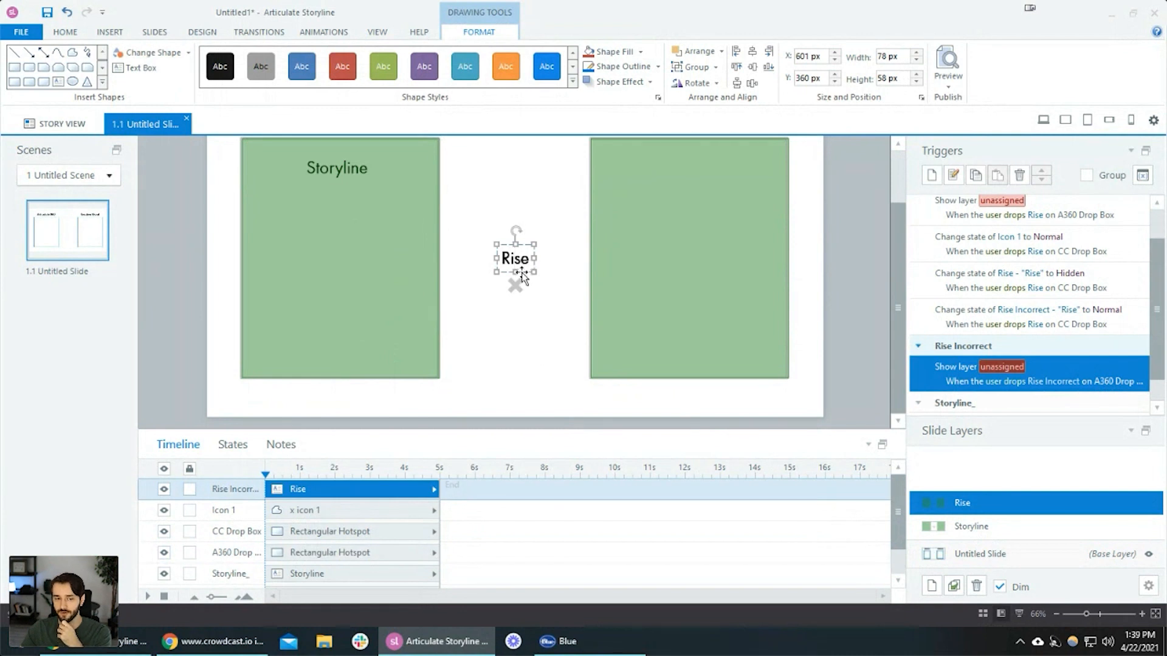
{"action": "left_click", "coordinate": [542, 292]}
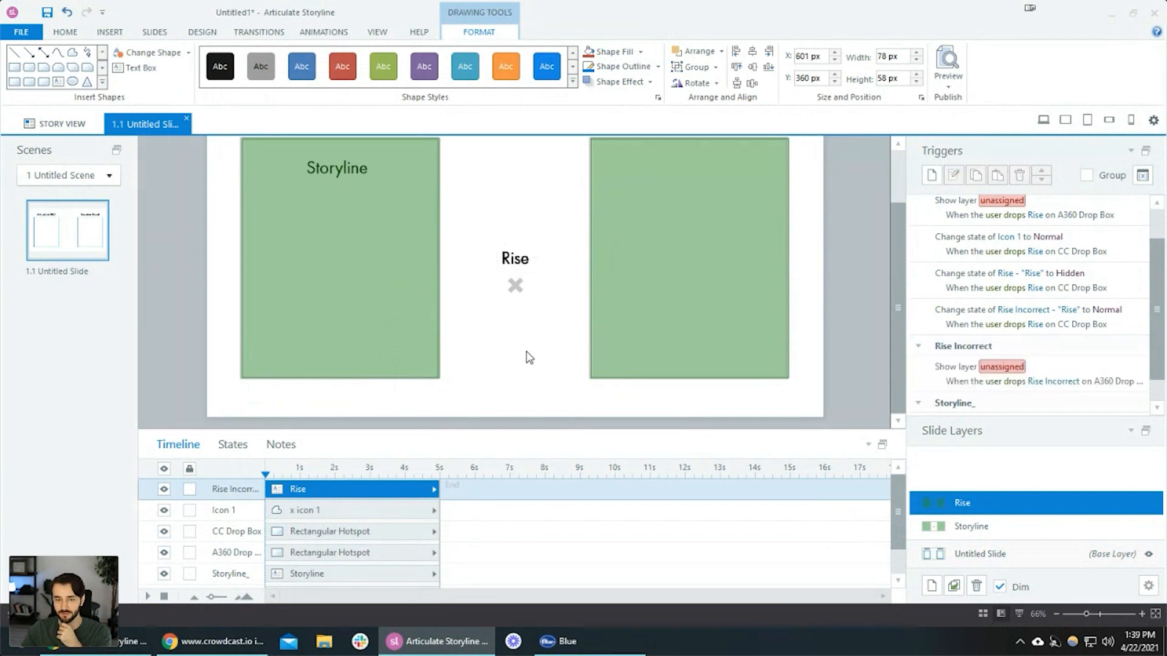
{"action": "scroll", "coordinate": [523, 343], "scroll_direction": "up", "scroll_amount": 2}
{"action": "scroll", "coordinate": [987, 340], "scroll_direction": "up", "scroll_amount": 2}
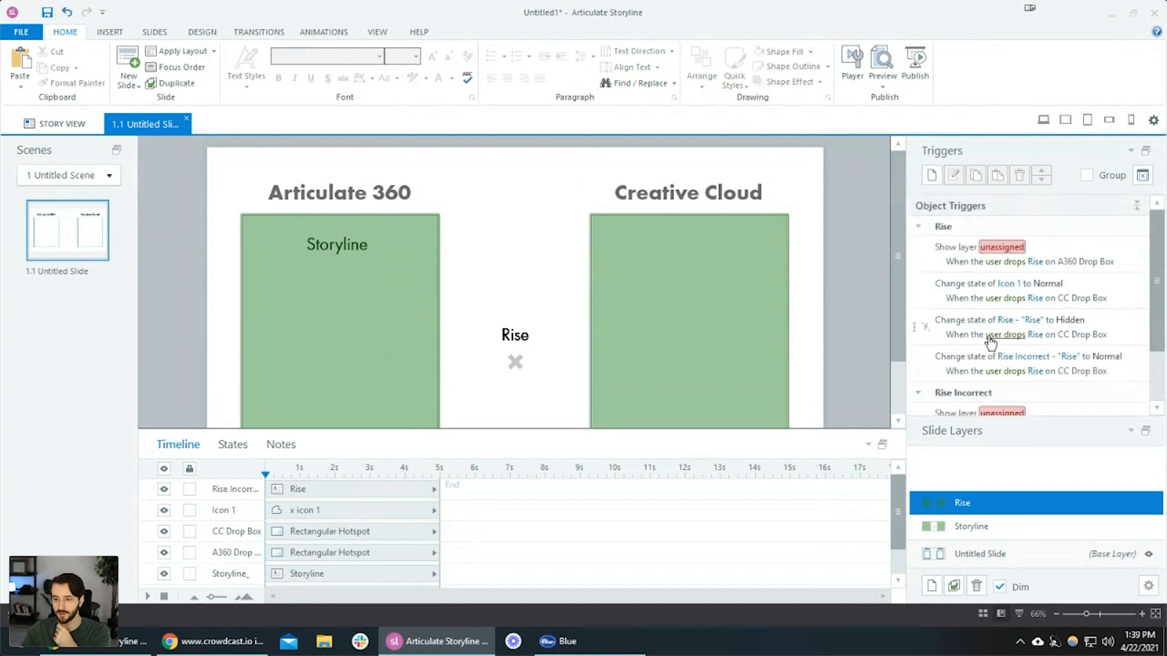
Duplicate the Rise layer and name the copy Illustrator
{"action": "right_click", "coordinate": [966, 508]}
{"action": "left_click", "coordinate": [1005, 531]}
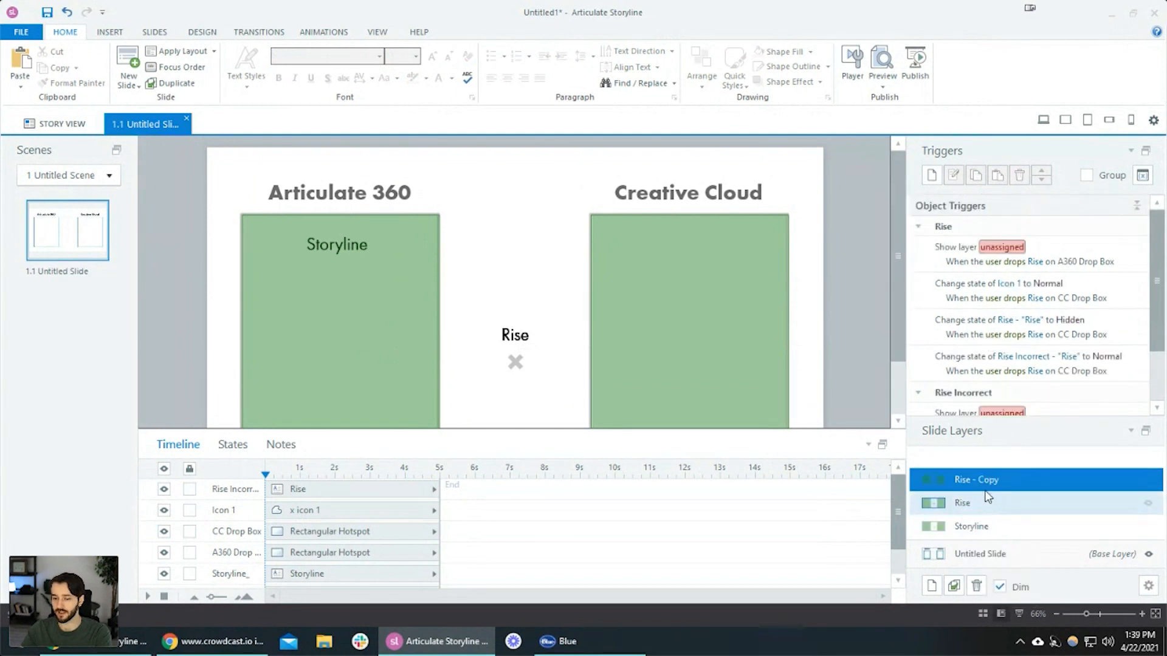
{"action": "double_click", "coordinate": [992, 480]}
{"action": "key", "text": "BackSpace"}
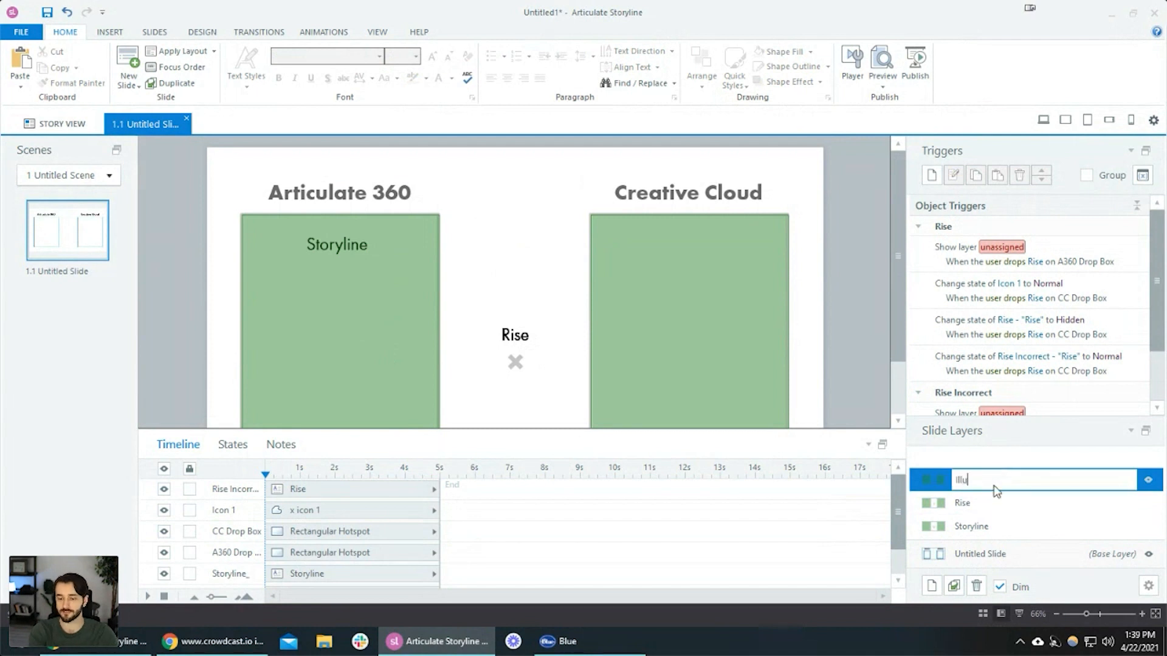
{"action": "type", "text": "Illustrator"}
{"action": "key", "text": "Return"}
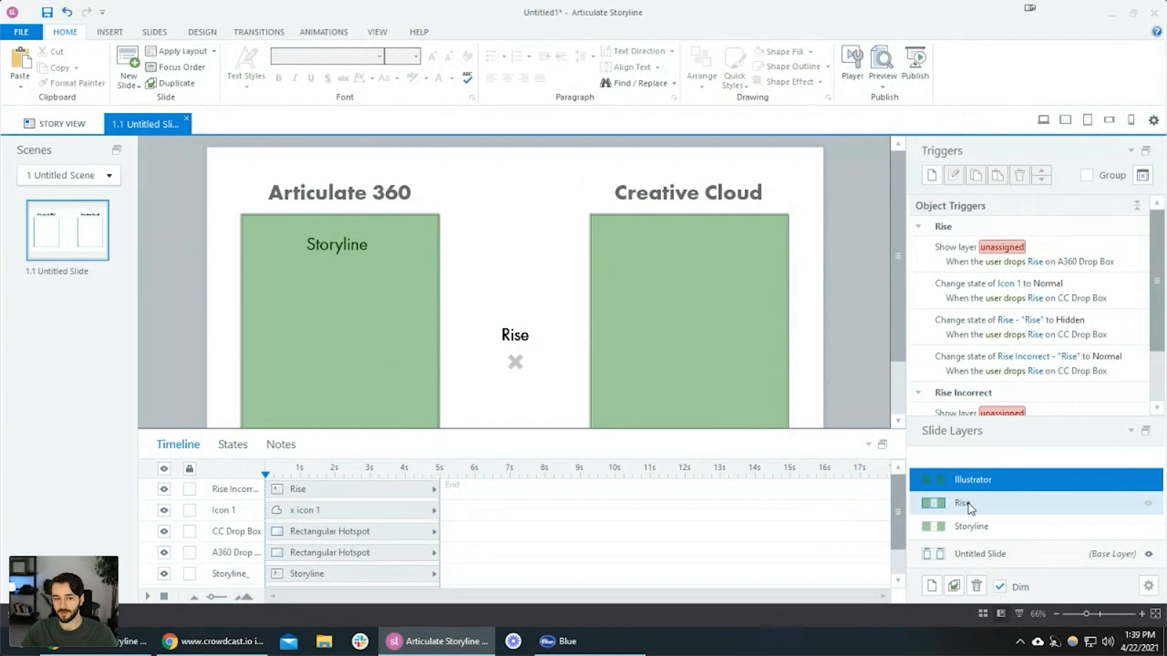
Duplicate the incorrect Rise text on the Illustrator layer and place the copy below Storyline in the Articulate 360 box
{"action": "left_click", "coordinate": [522, 331]}
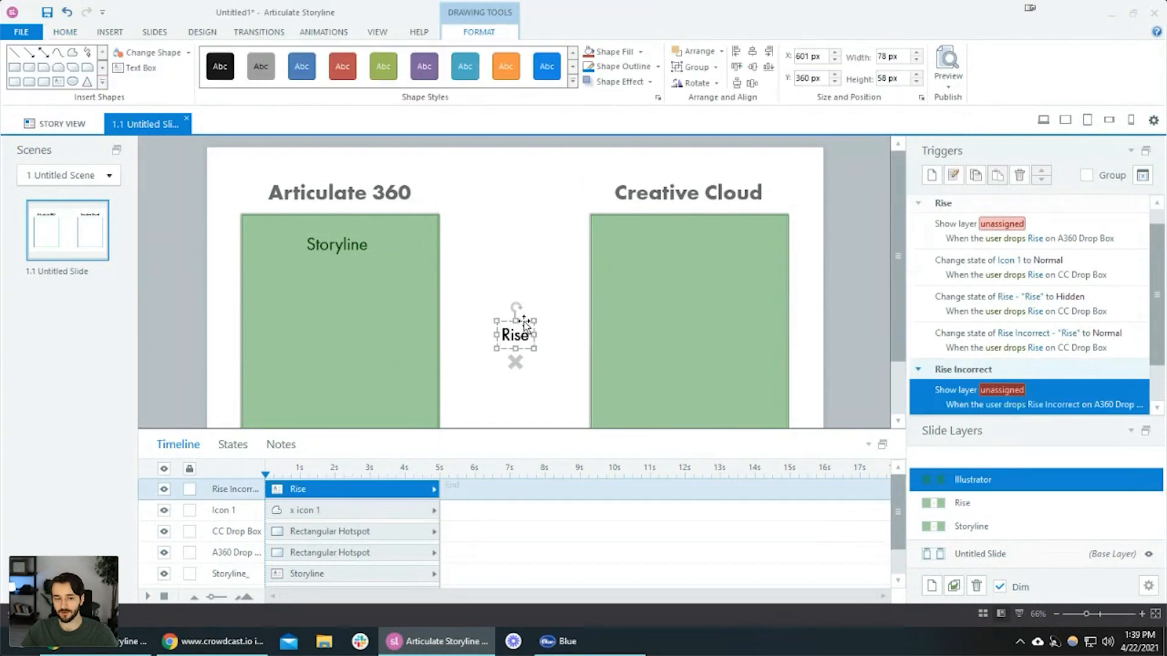
{"action": "key", "text": "ctrl+d"}
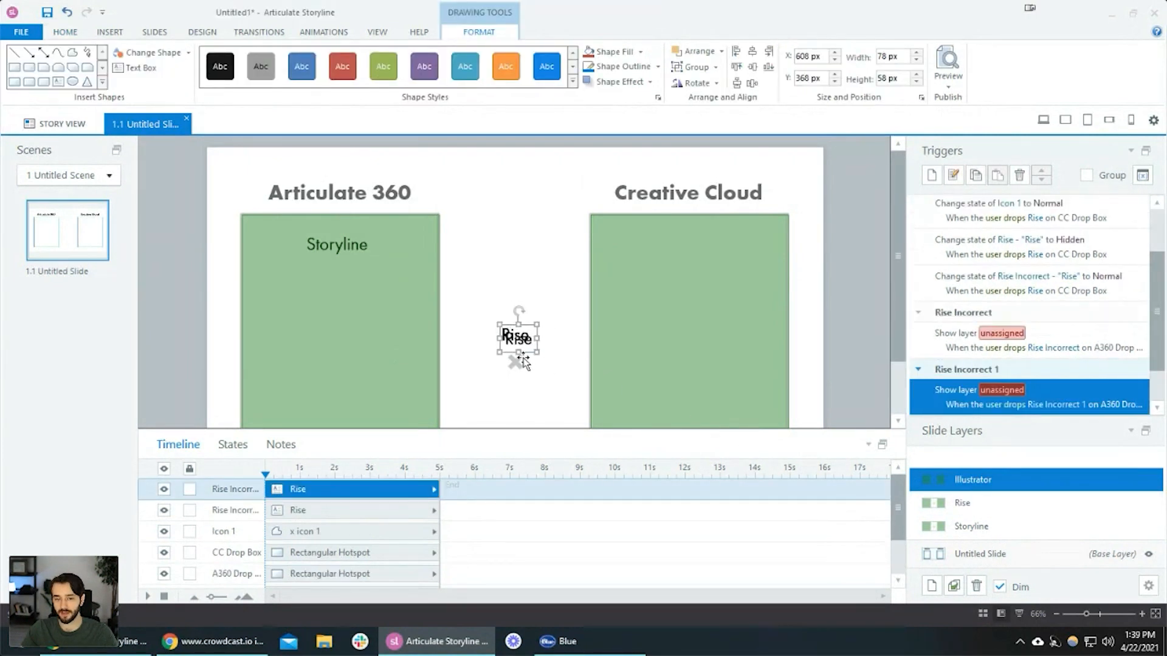
{"action": "left_click_drag", "start_coordinate": [528, 351], "coordinate": [357, 298]}
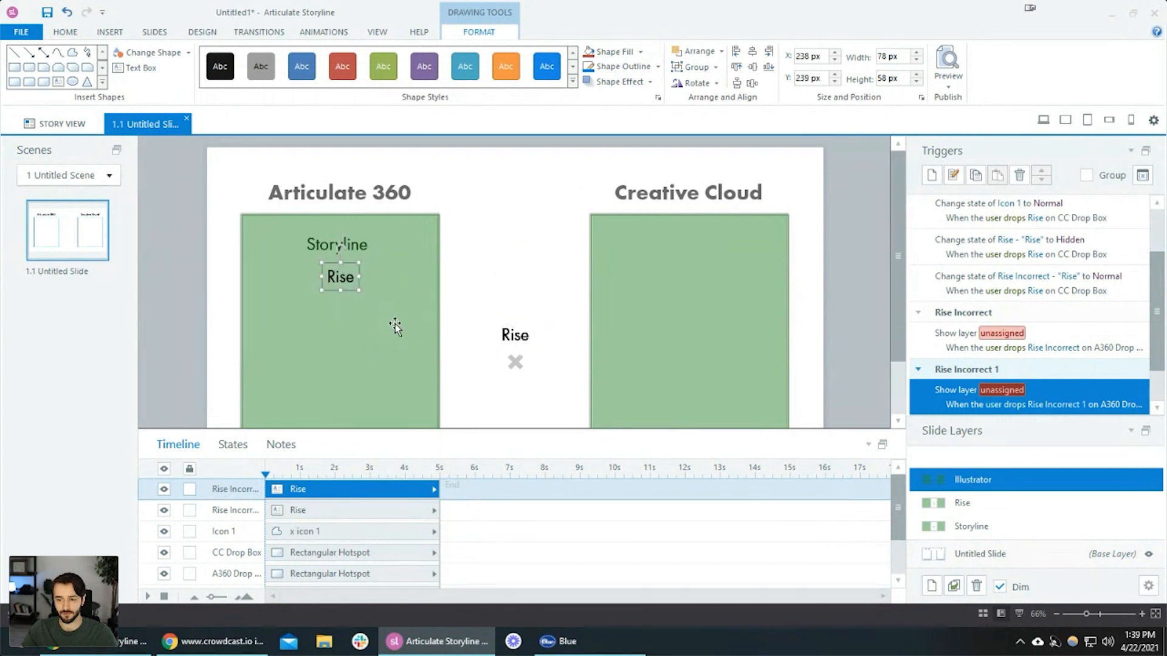
Delete the copied Rise text's show-layer trigger and move the copy behind both drop hotspots in the stacking order
{"action": "left_click", "coordinate": [1019, 176]}
{"action": "left_click_drag", "start_coordinate": [336, 495], "coordinate": [295, 573]}
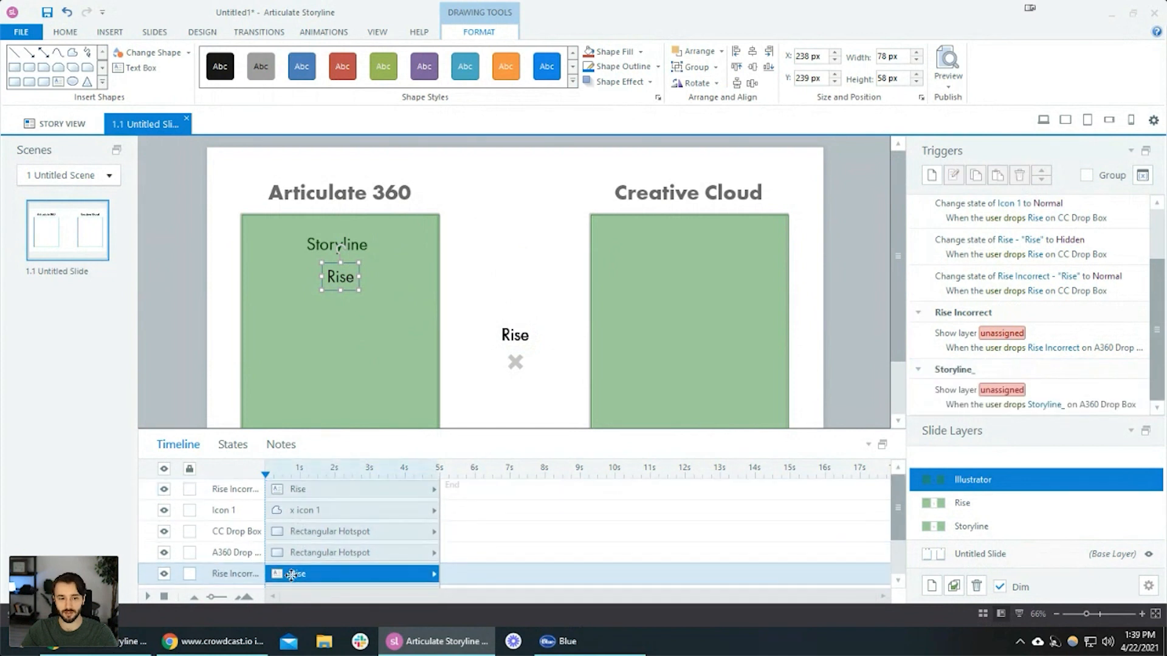
{"action": "left_click", "coordinate": [460, 271]}
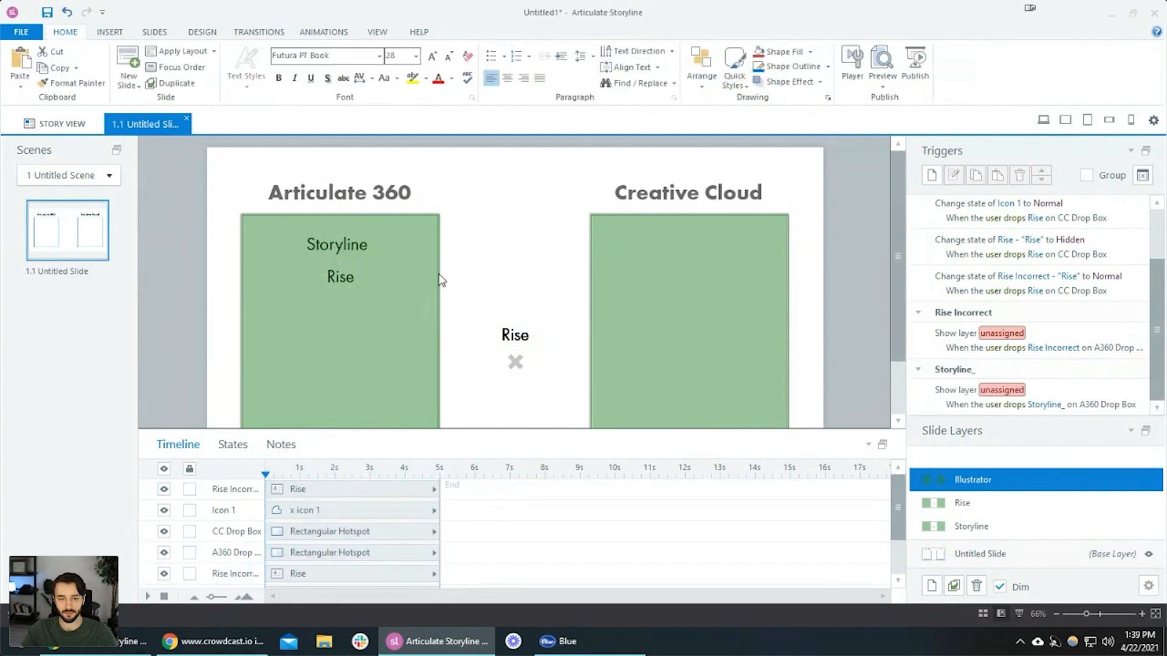
Centre-align the placed Rise text under Storyline, moving the Articulate 360 hotspot aside and putting it back over the box
{"action": "left_click_drag", "start_coordinate": [373, 315], "coordinate": [559, 296]}
{"action": "left_click", "coordinate": [341, 277]}
{"action": "left_click", "coordinate": [367, 240], "text": "shift"}
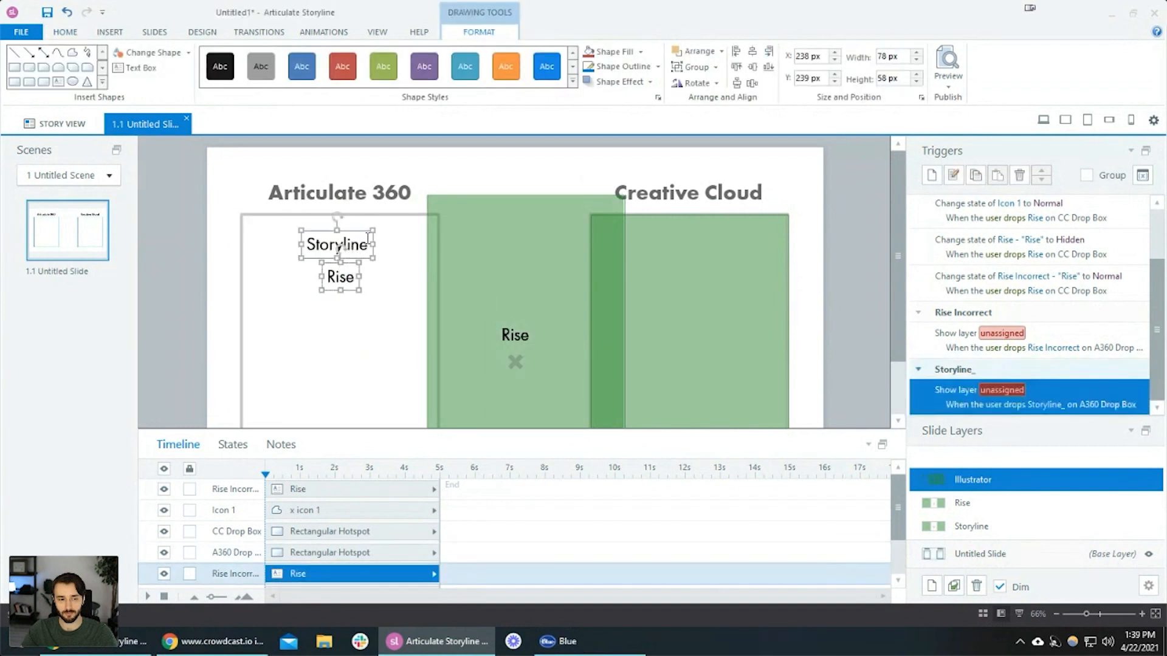
{"action": "left_click", "coordinate": [752, 52]}
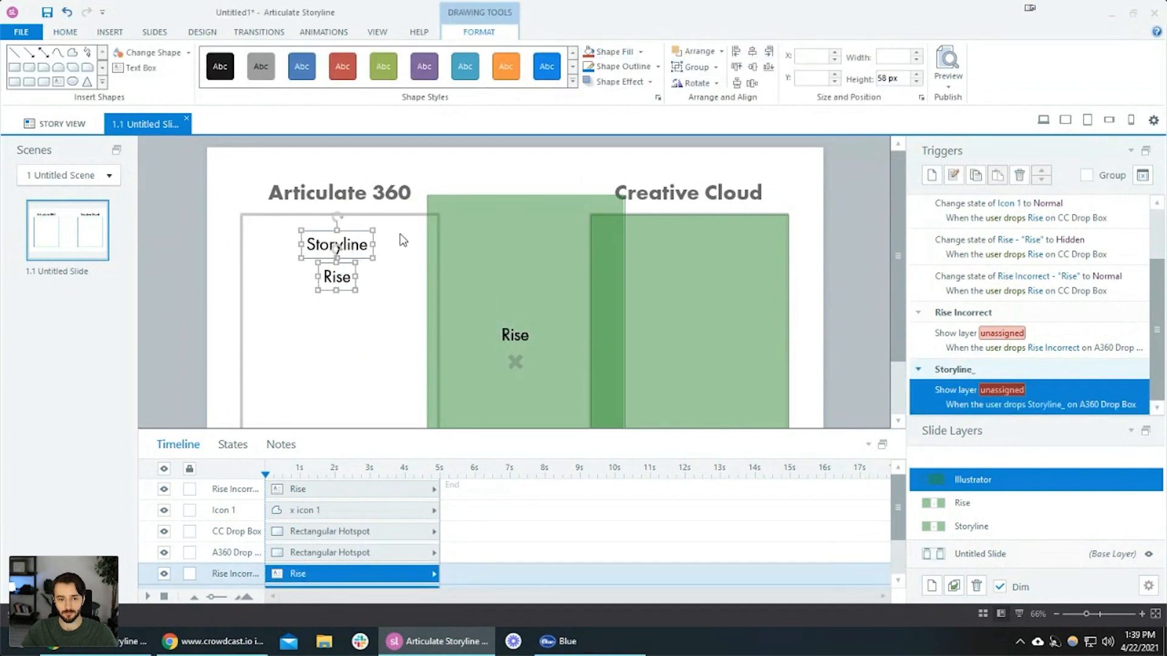
{"action": "left_click", "coordinate": [399, 206]}
{"action": "left_click_drag", "start_coordinate": [462, 289], "coordinate": [286, 304]}
Change the front Rise text between the drop boxes to Illustrator and centre it horizontally on the slide
{"action": "left_click", "coordinate": [514, 333]}
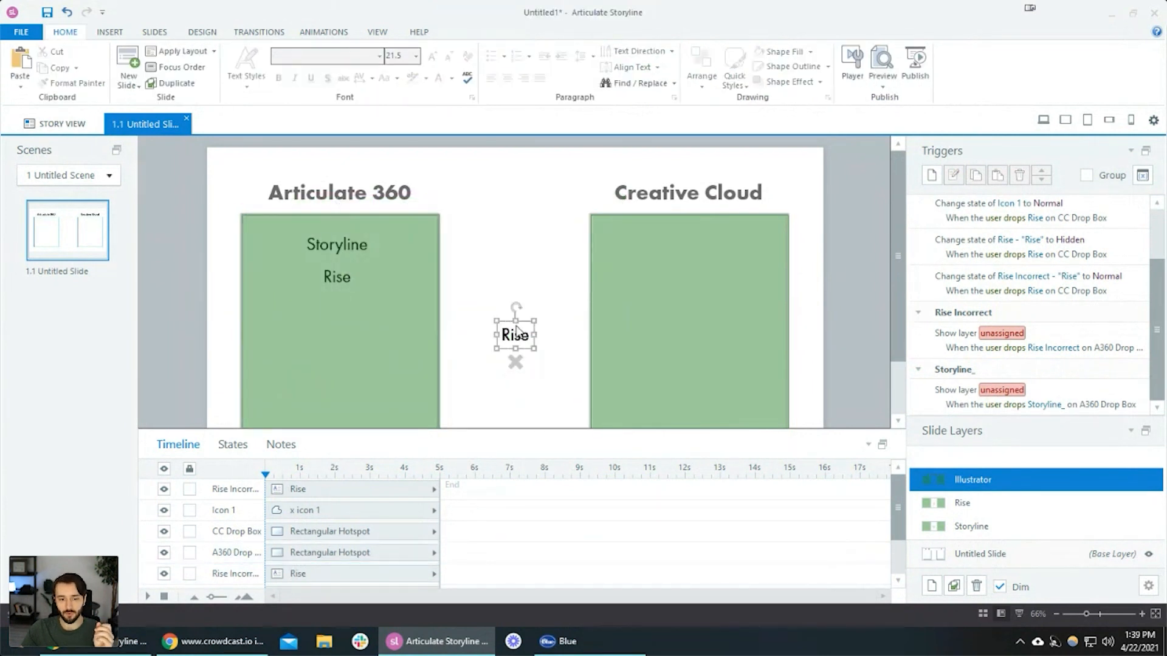
{"action": "type", "text": "Illustrator"}
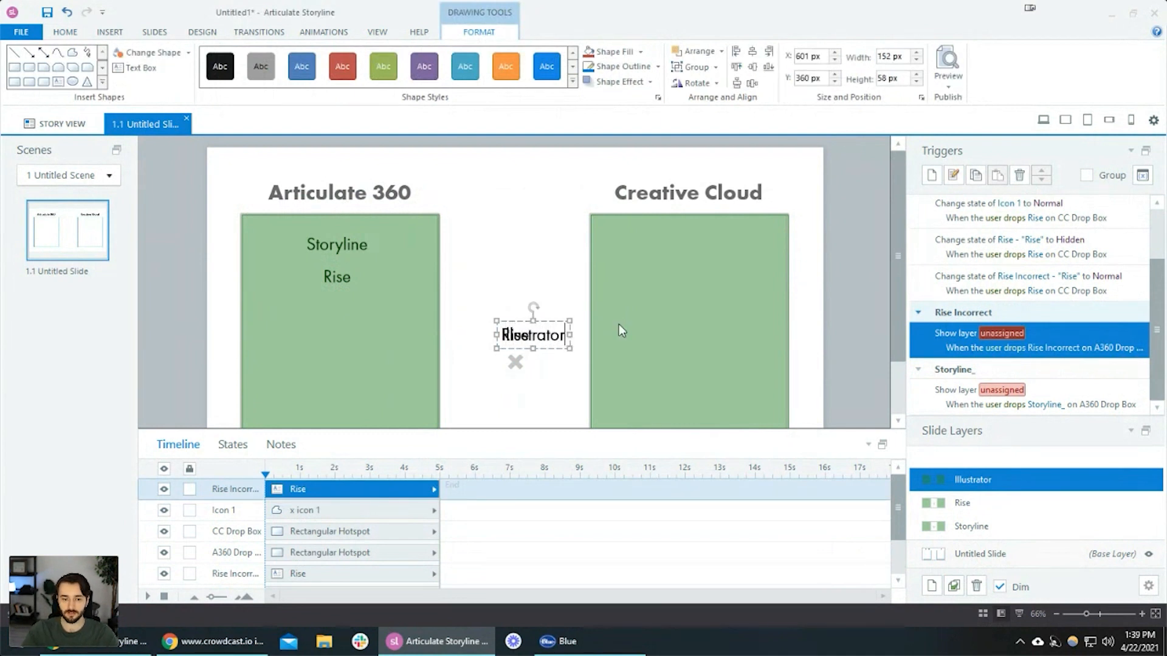
{"action": "key", "text": "Escape"}
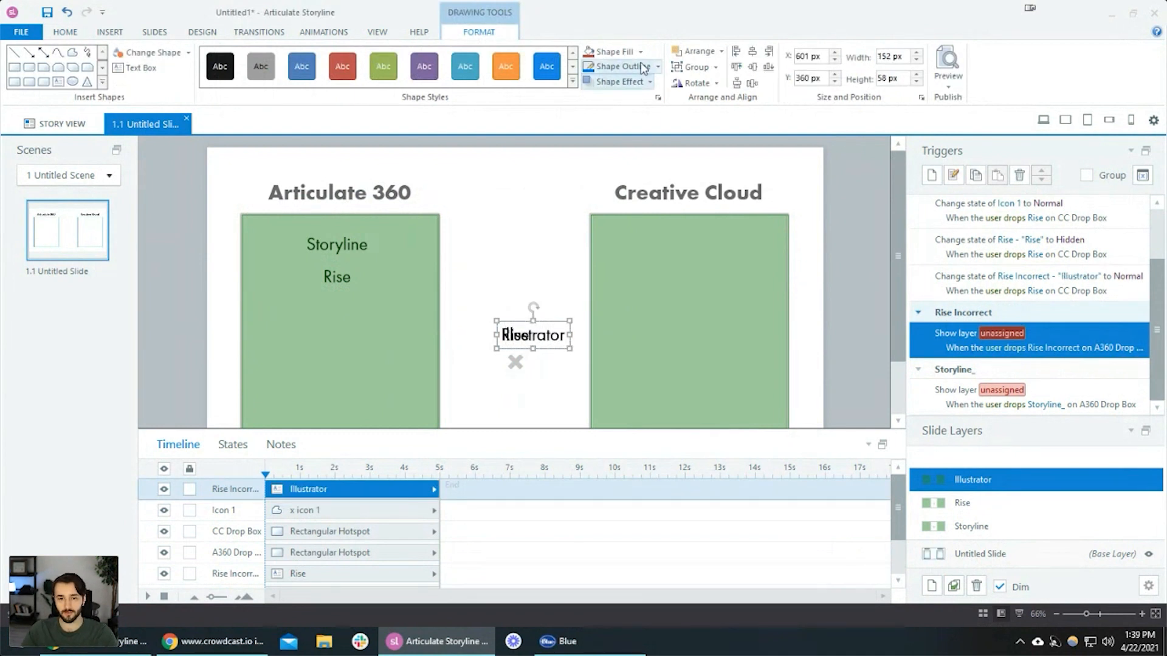
{"action": "left_click", "coordinate": [752, 52]}
Rename the front Illustrator text object as Illustrator Incorrect
{"action": "double_click", "coordinate": [236, 488]}
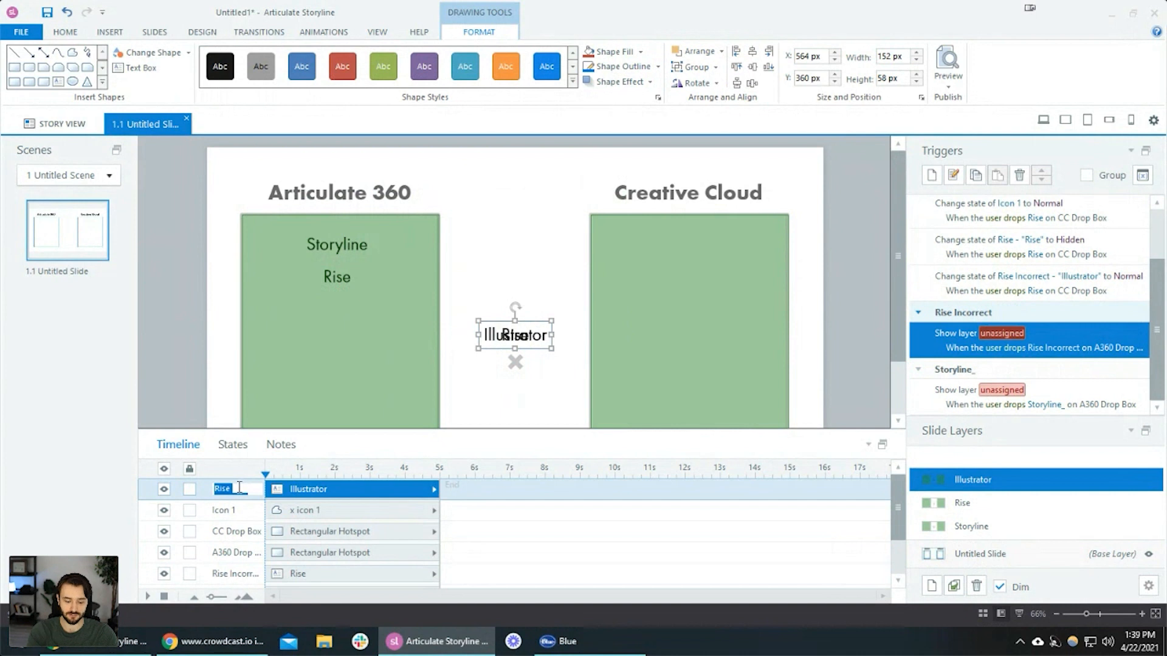
{"action": "type", "text": "Illustrator Incorrect"}
{"action": "key", "text": "Return"}
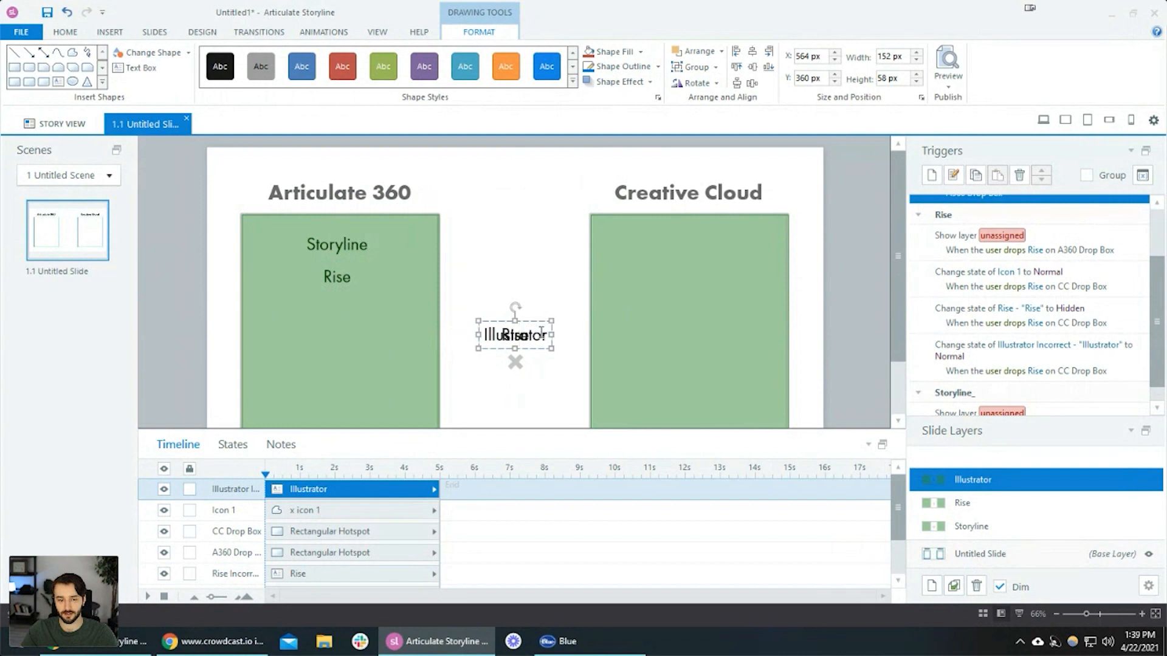
Hide the Illustrator Incorrect text so that the Rise text behind it can be edited
{"action": "left_click", "coordinate": [165, 489]}
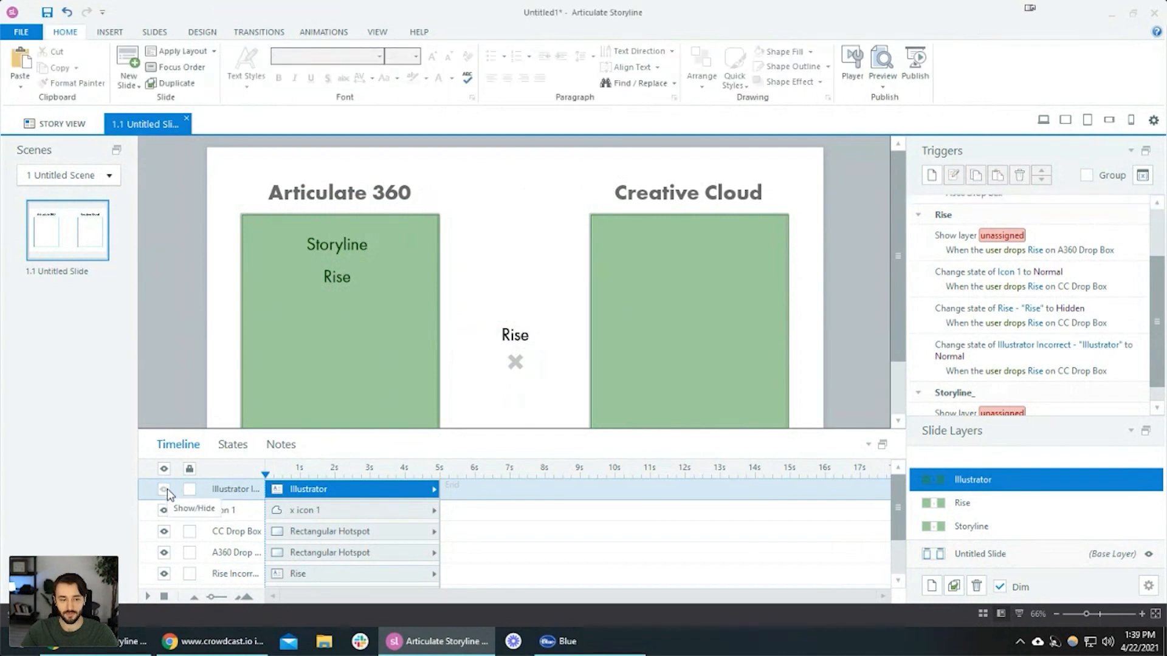
{"action": "left_click", "coordinate": [165, 489]}
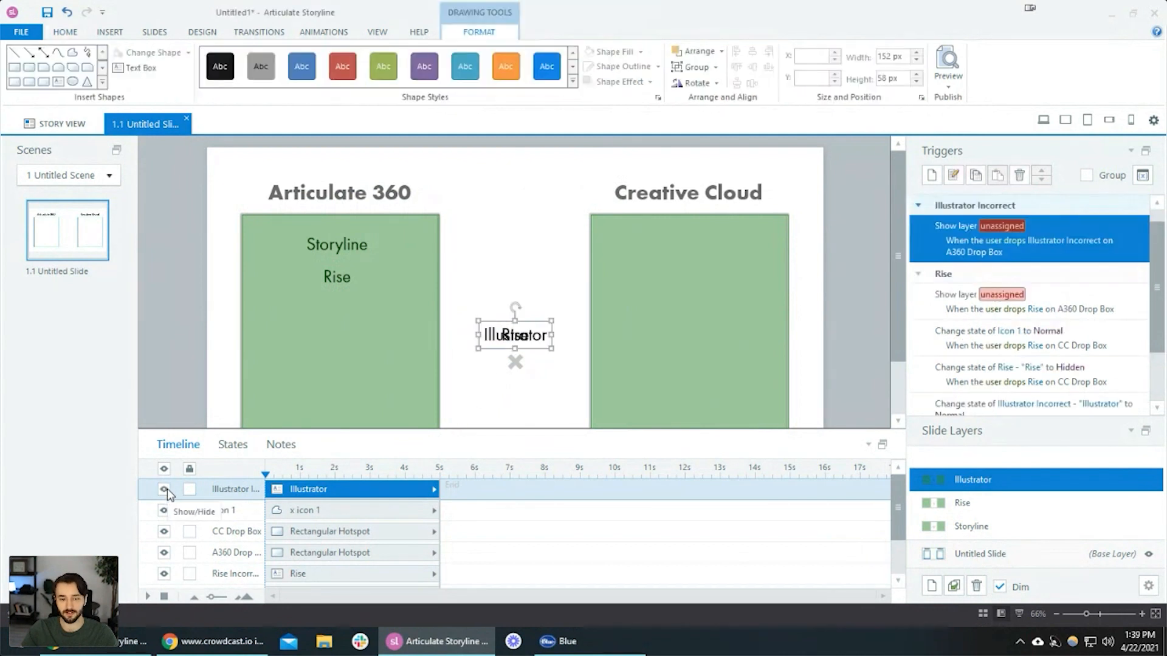
{"action": "left_click", "coordinate": [553, 294]}
{"action": "left_click", "coordinate": [522, 333]}
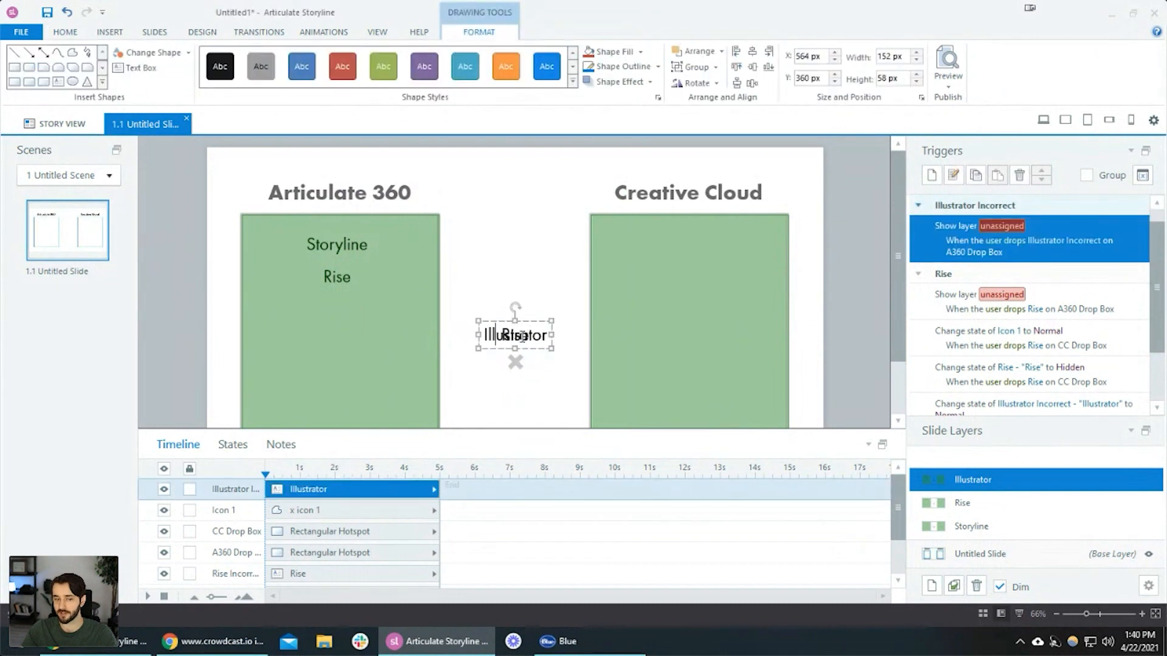
{"action": "left_click", "coordinate": [559, 281]}
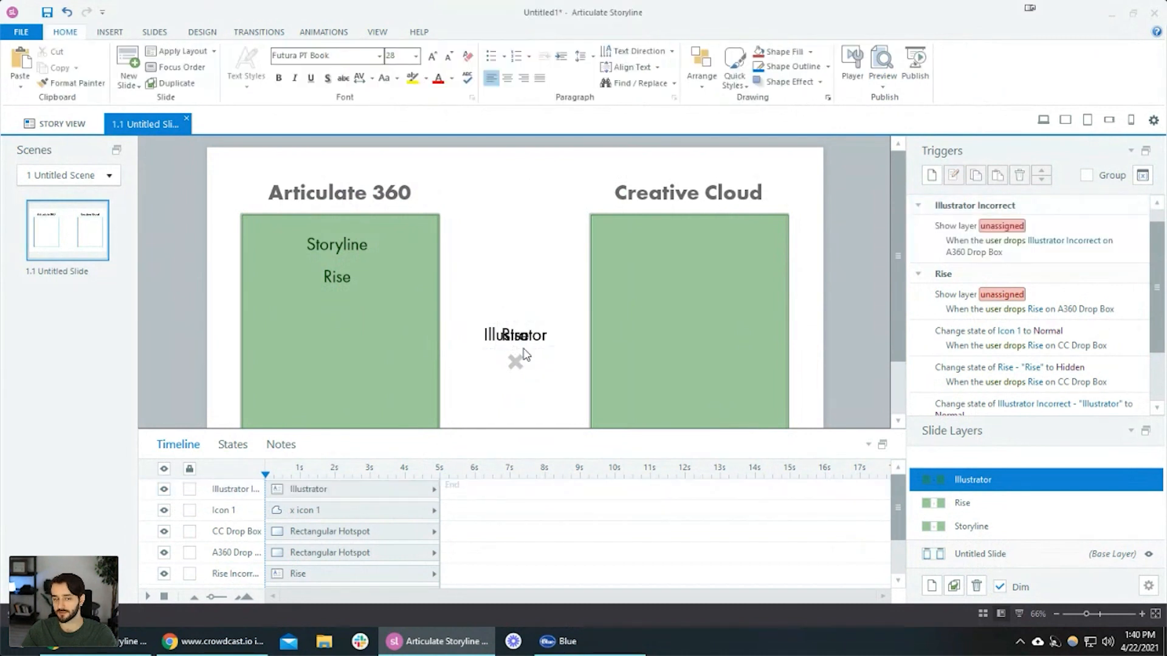
{"action": "left_click", "coordinate": [164, 490]}
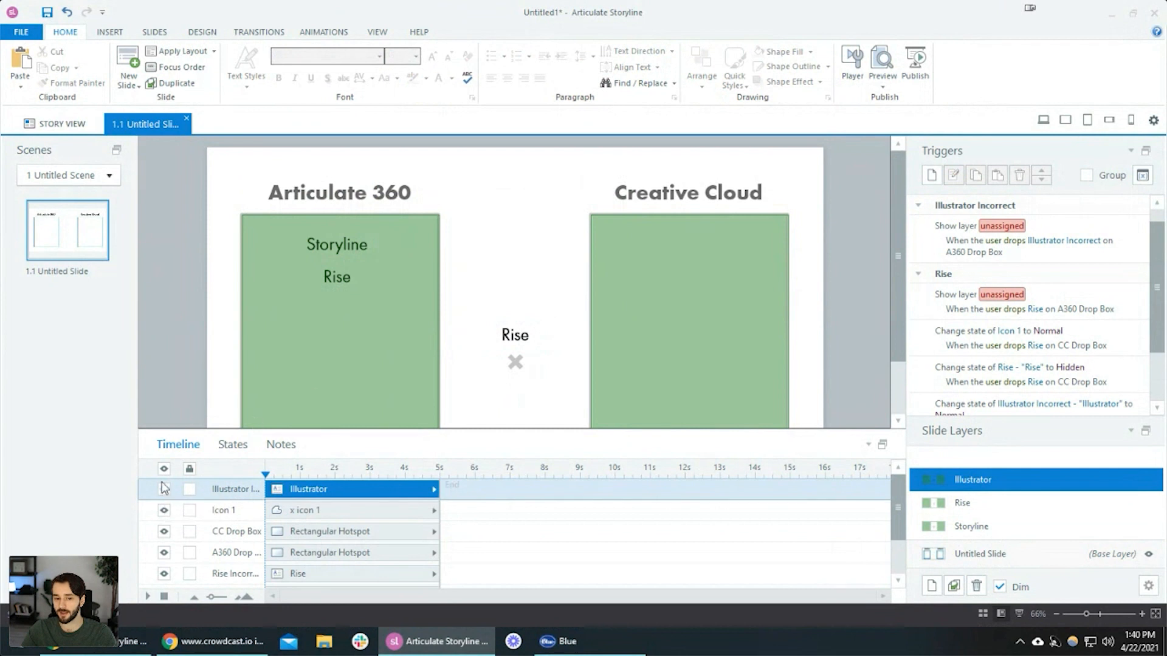
Change the remaining central Rise text to Illustrator, centre it horizontally on the slide, and show the Illustrator Incorrect text again
{"action": "left_click", "coordinate": [512, 335]}
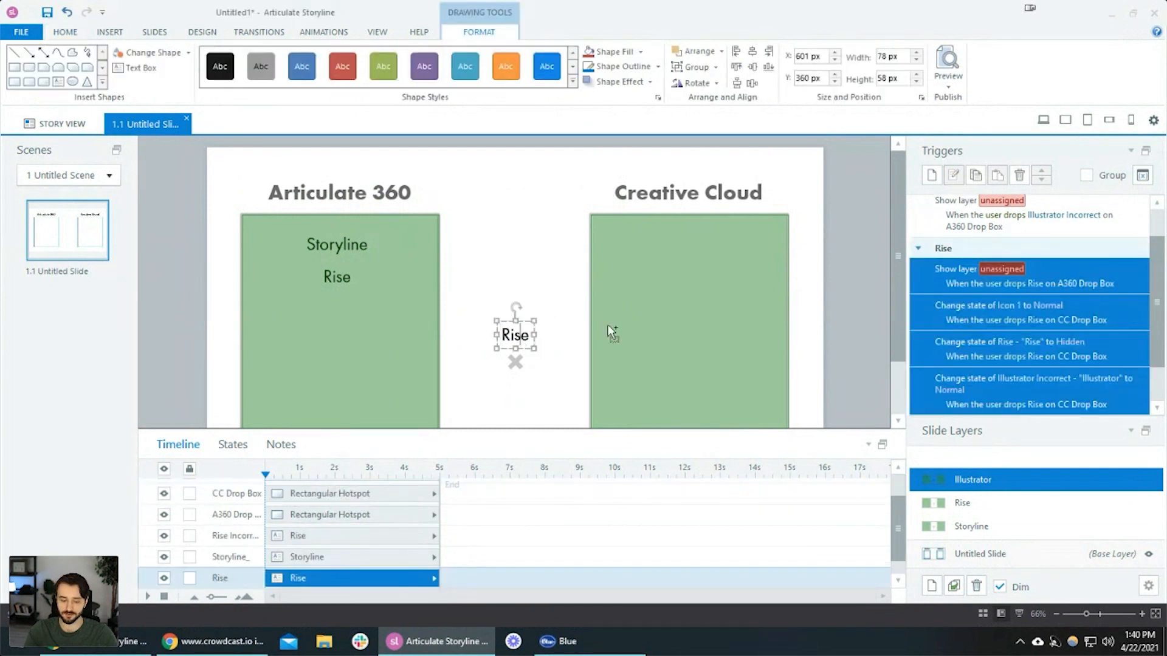
{"action": "type", "text": "Illustrator"}
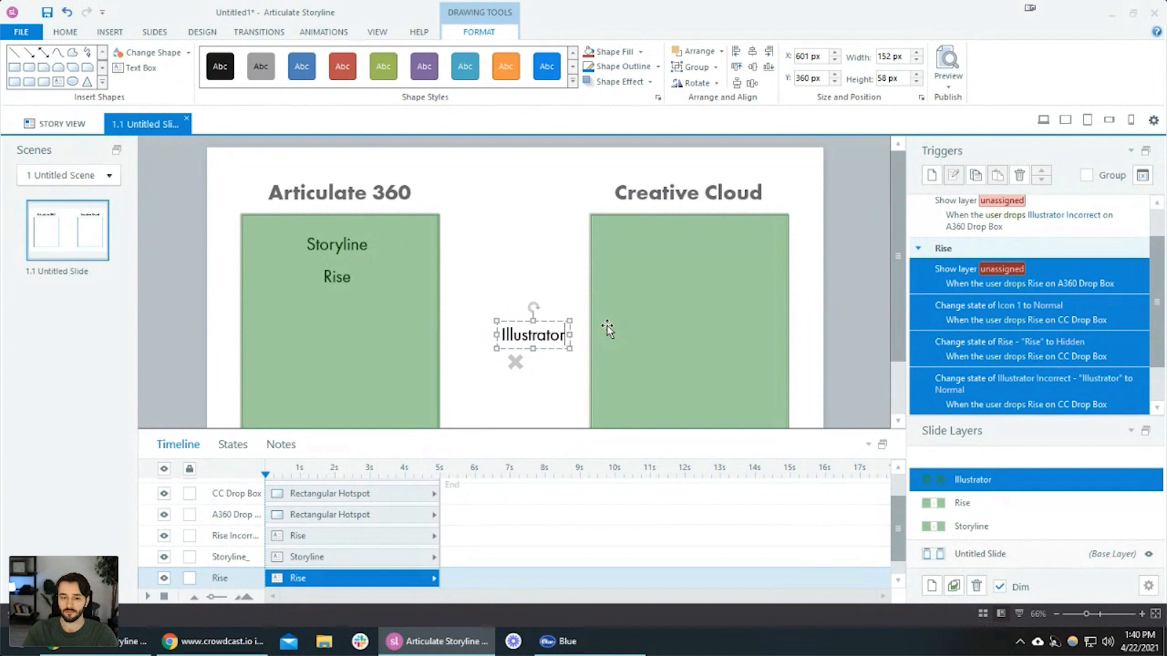
{"action": "key", "text": "Escape"}
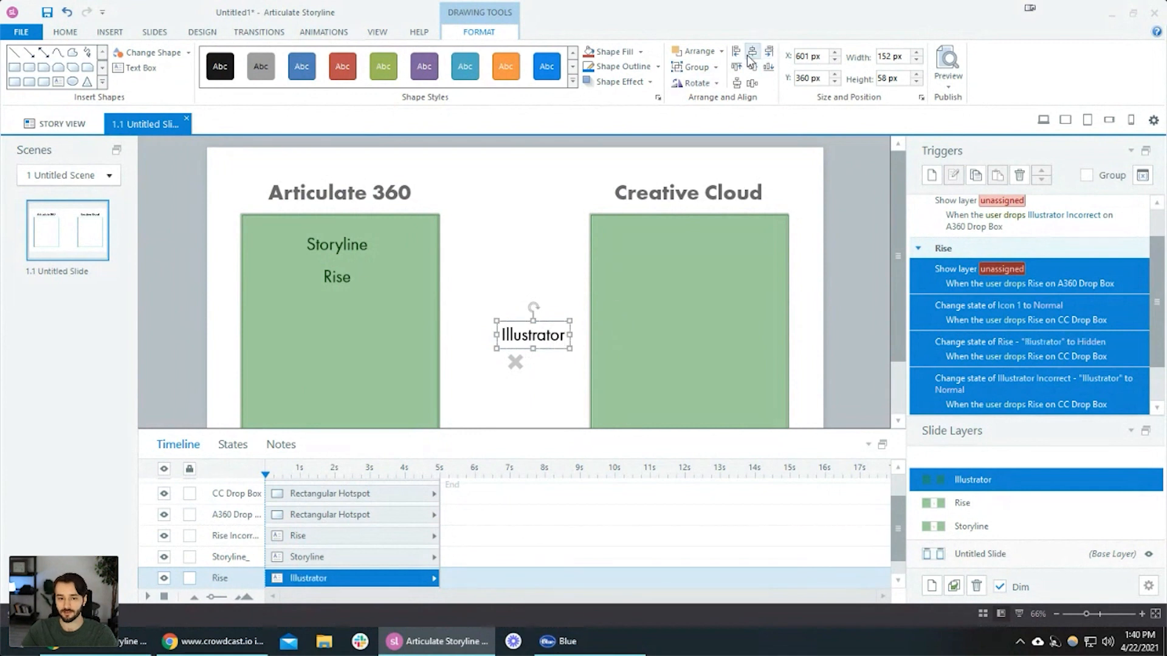
{"action": "left_click", "coordinate": [752, 52]}
{"action": "scroll", "coordinate": [222, 535], "scroll_direction": "up", "scroll_amount": 1}
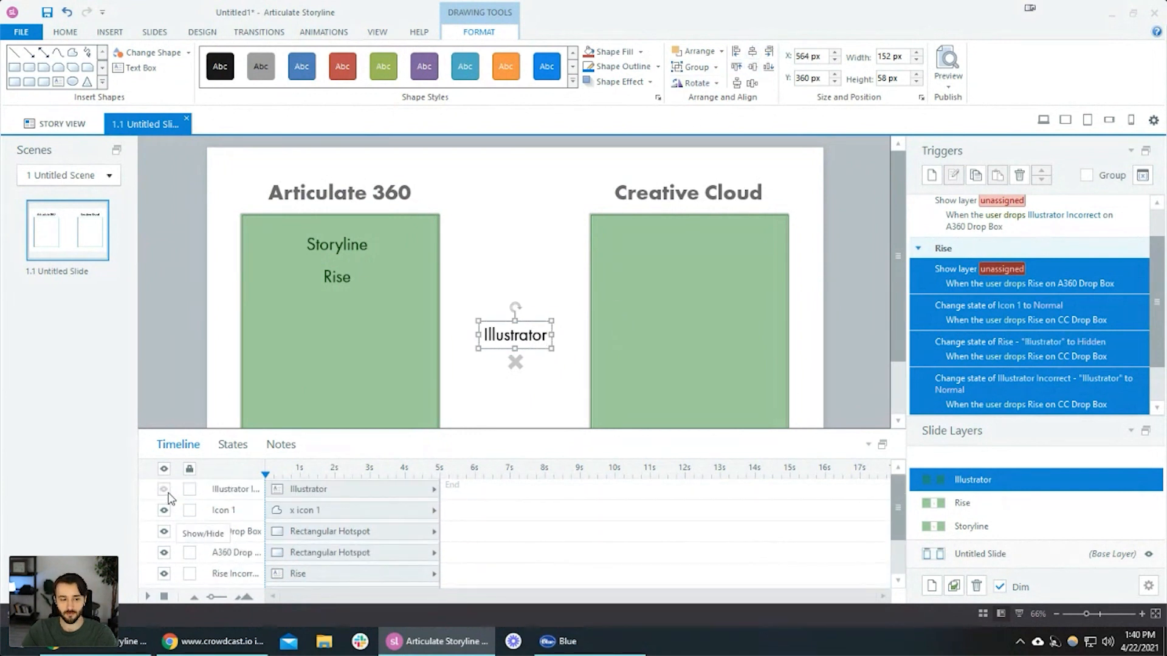
{"action": "left_click", "coordinate": [206, 489]}
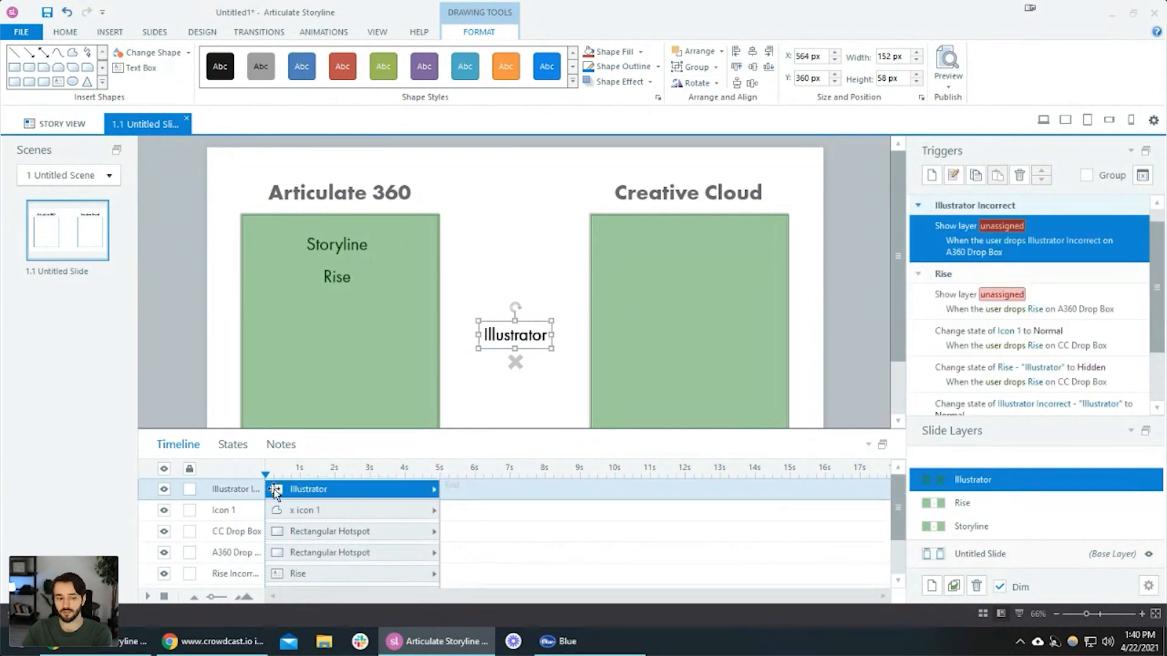
Rename the central Illustrator text object, still named Rise, as Illustrator in the Illustrator layer's timeline
{"action": "scroll", "coordinate": [270, 517], "scroll_direction": "down", "scroll_amount": 3}
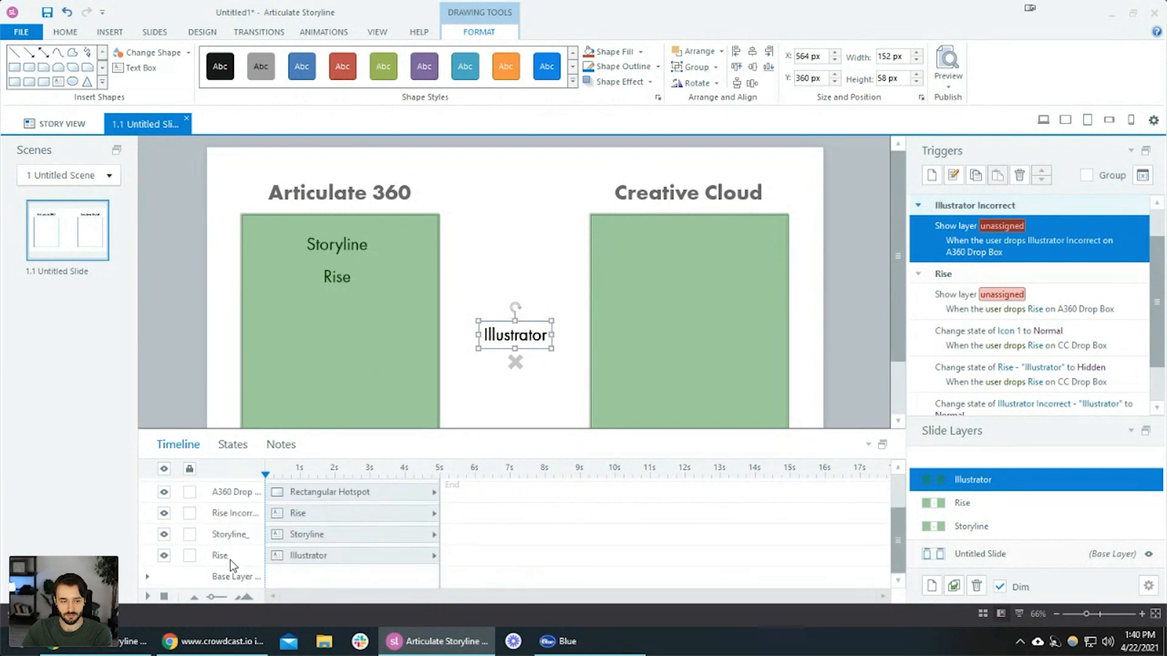
{"action": "left_click", "coordinate": [233, 555]}
{"action": "double_click", "coordinate": [221, 555]}
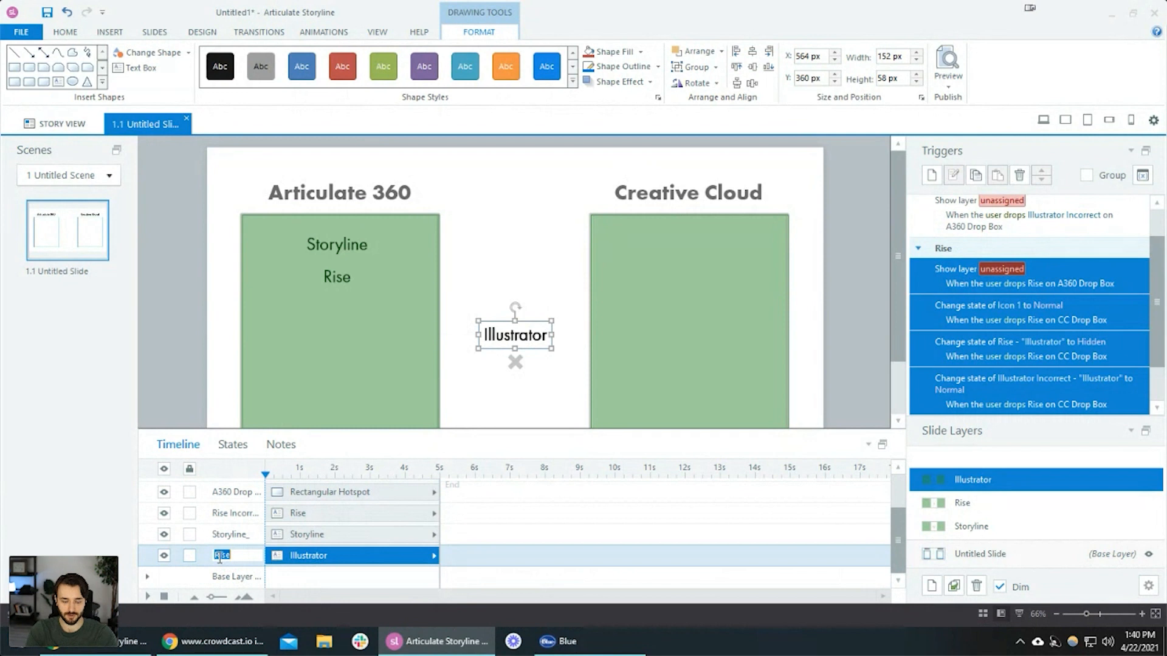
{"action": "type", "text": "Illustrator"}
{"action": "key", "text": "Return"}
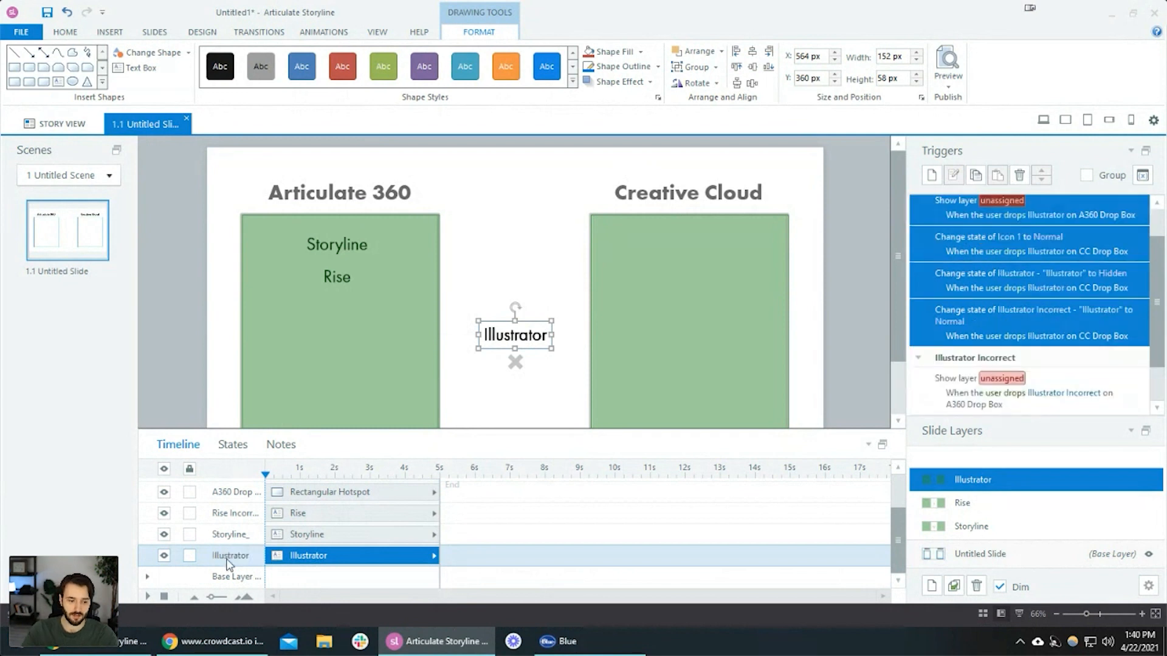
Rename the Rise text object inside the Articulate 360 box from Rise Incorrect to Rise
{"action": "double_click", "coordinate": [235, 513]}
{"action": "key", "text": "Return"}
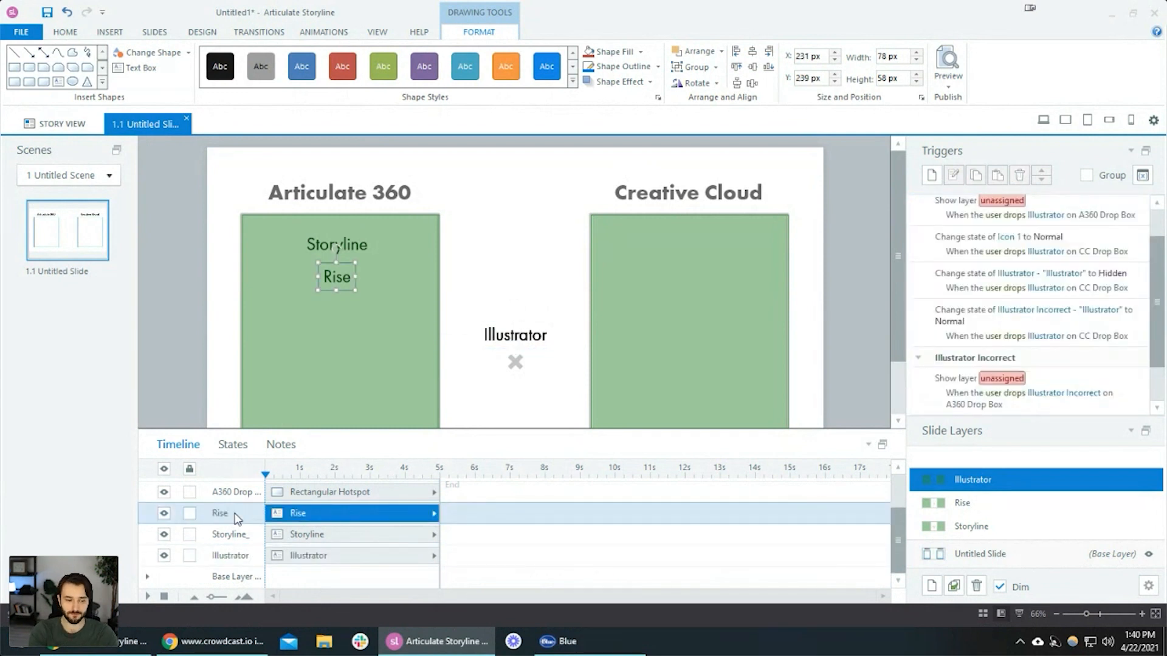
{"action": "scroll", "coordinate": [365, 521], "scroll_direction": "up", "scroll_amount": 1}
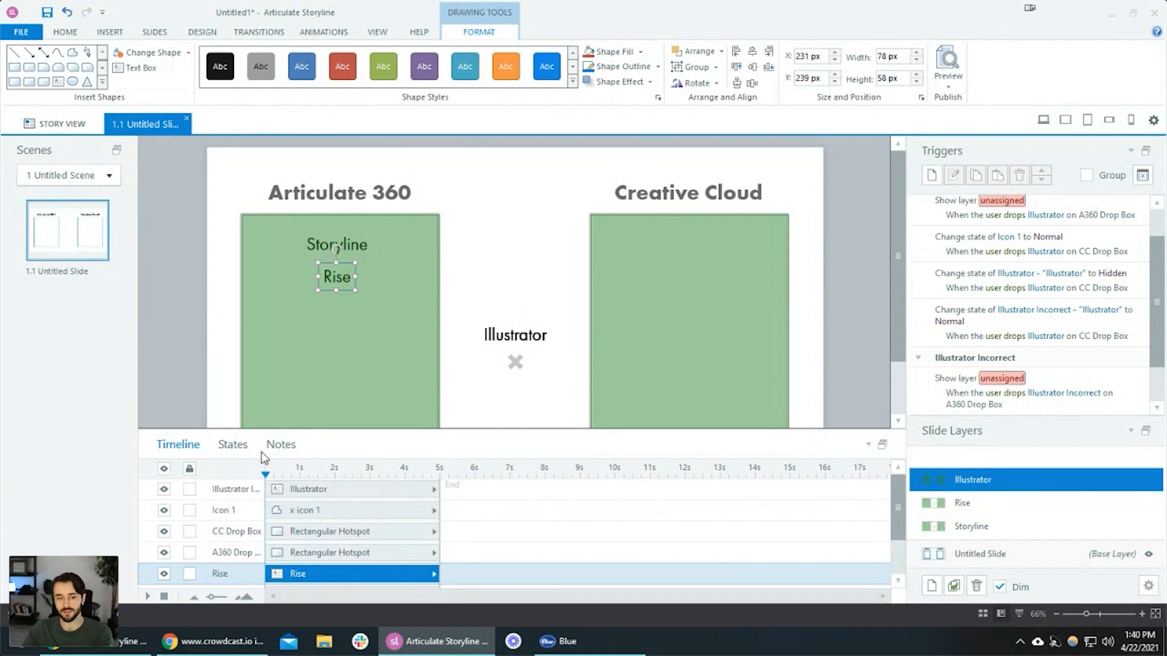
On the Rise layer, set the unassigned show-layer triggers of Rise Incorrect and Rise to show the Illustrator layer
{"action": "left_click", "coordinate": [973, 510]}
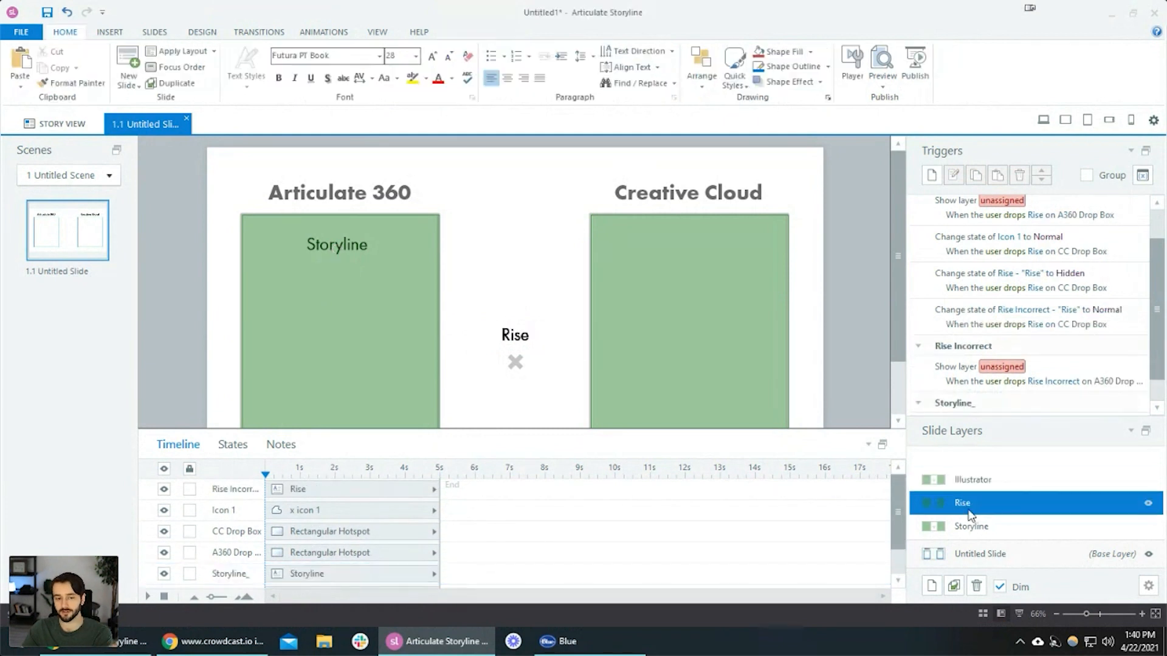
{"action": "left_click", "coordinate": [512, 332]}
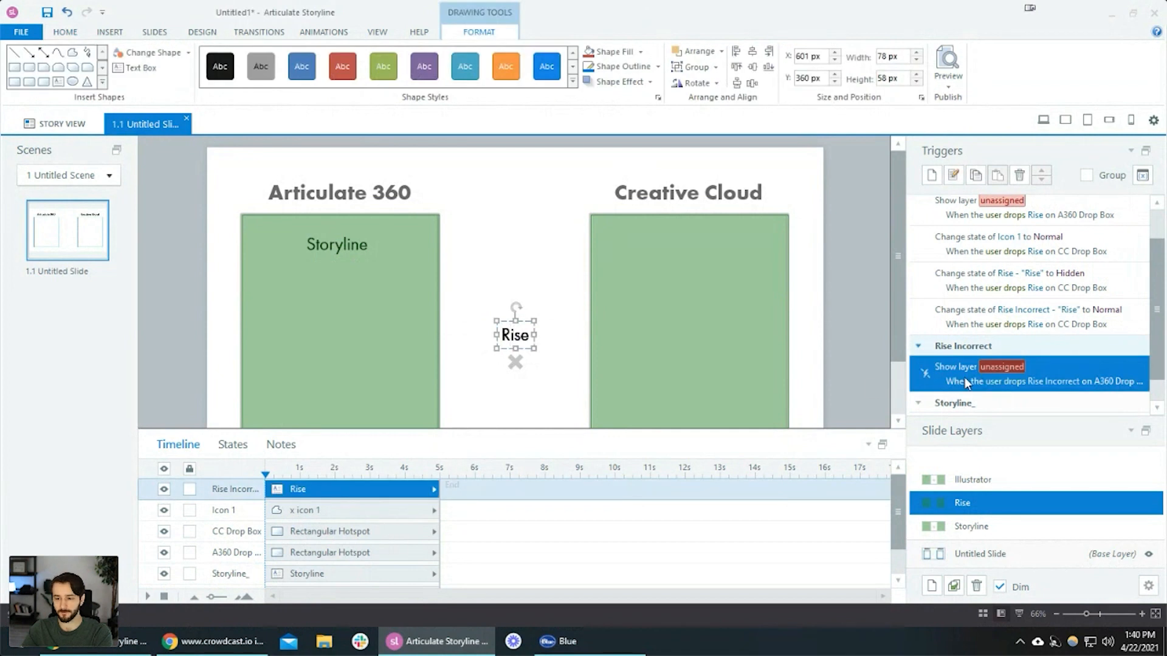
{"action": "left_click", "coordinate": [1001, 366]}
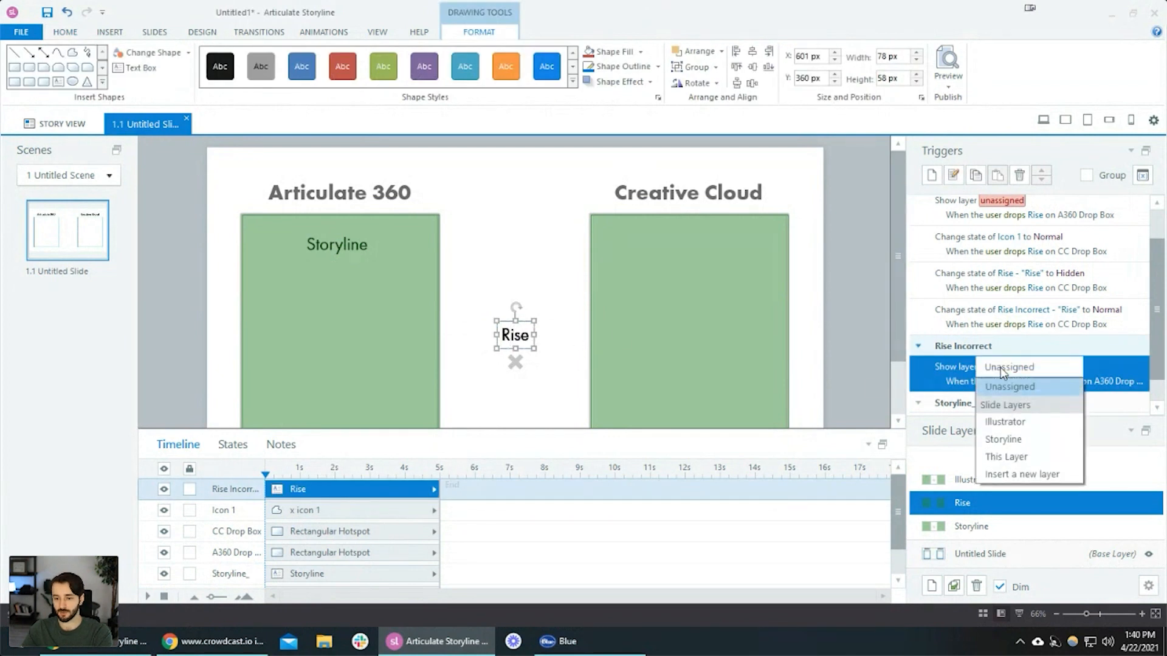
{"action": "left_click", "coordinate": [1016, 420]}
{"action": "scroll", "coordinate": [1035, 251], "scroll_direction": "up", "scroll_amount": 1}
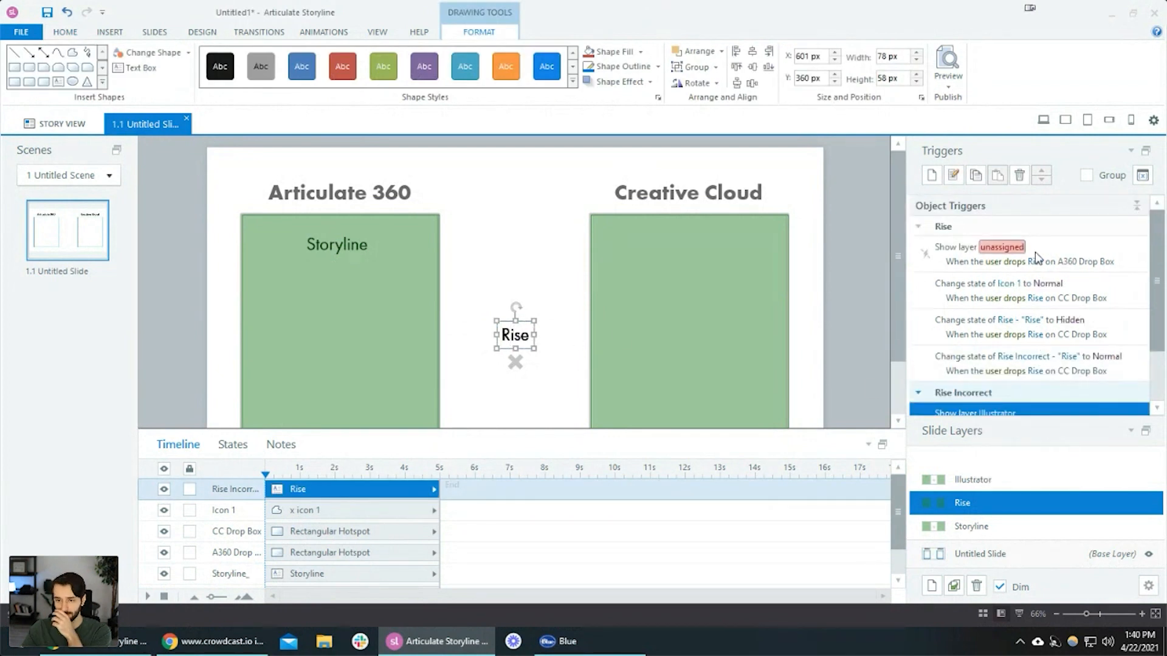
{"action": "left_click", "coordinate": [1003, 247]}
{"action": "left_click", "coordinate": [1004, 302]}
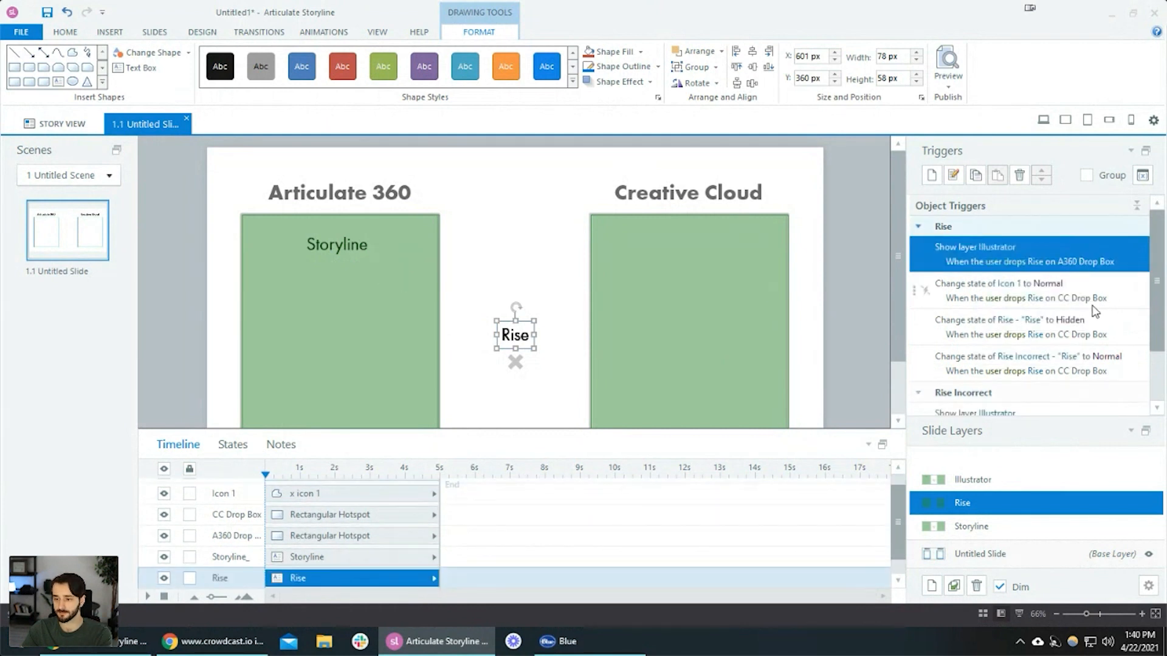
{"action": "scroll", "coordinate": [1116, 292], "scroll_direction": "down", "scroll_amount": 1}
{"action": "scroll", "coordinate": [1117, 292], "scroll_direction": "up", "scroll_amount": 1}
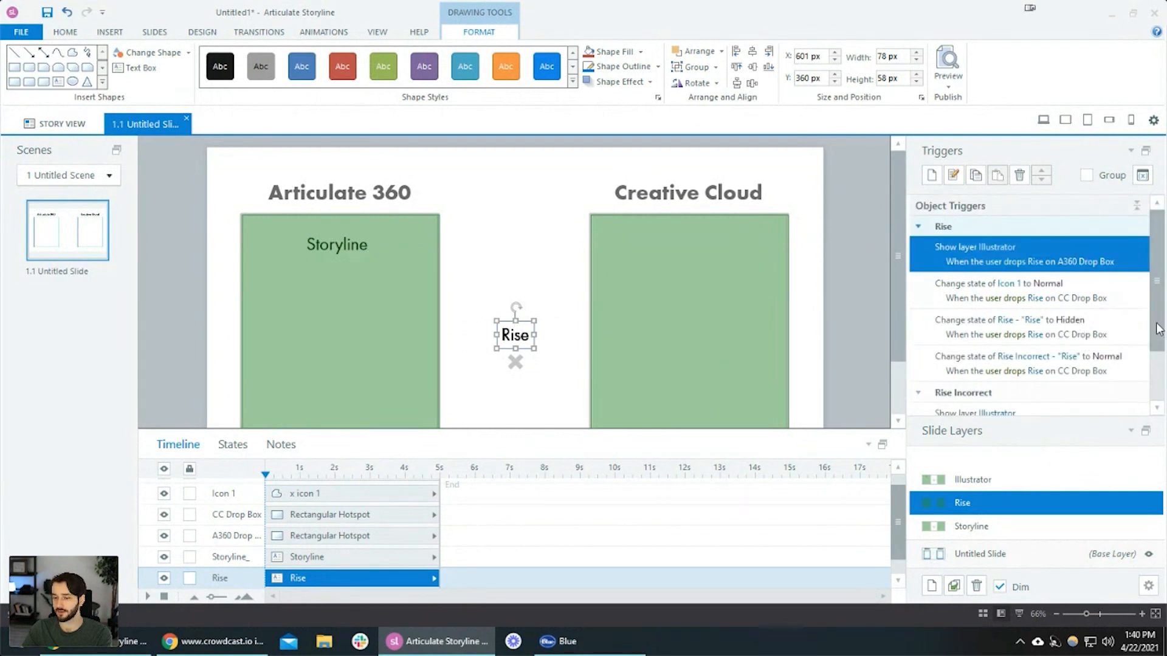
{"action": "left_click", "coordinate": [991, 480]}
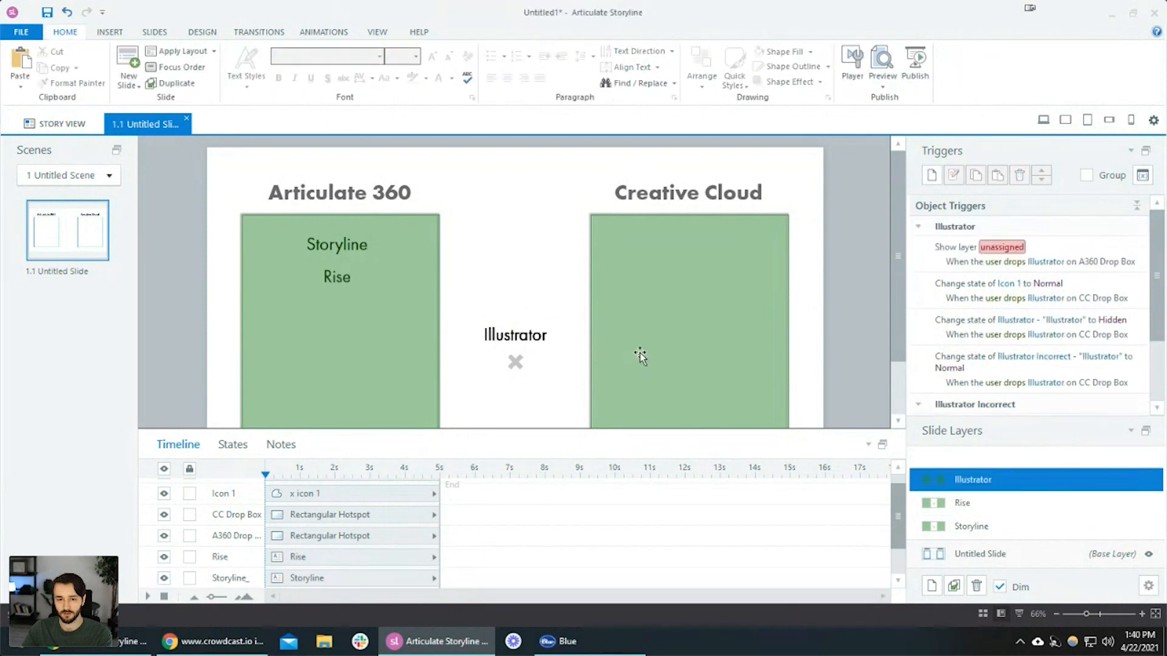
{"action": "scroll", "coordinate": [751, 302], "scroll_direction": "down", "scroll_amount": 1}
{"action": "scroll", "coordinate": [750, 302], "scroll_direction": "up", "scroll_amount": 1}
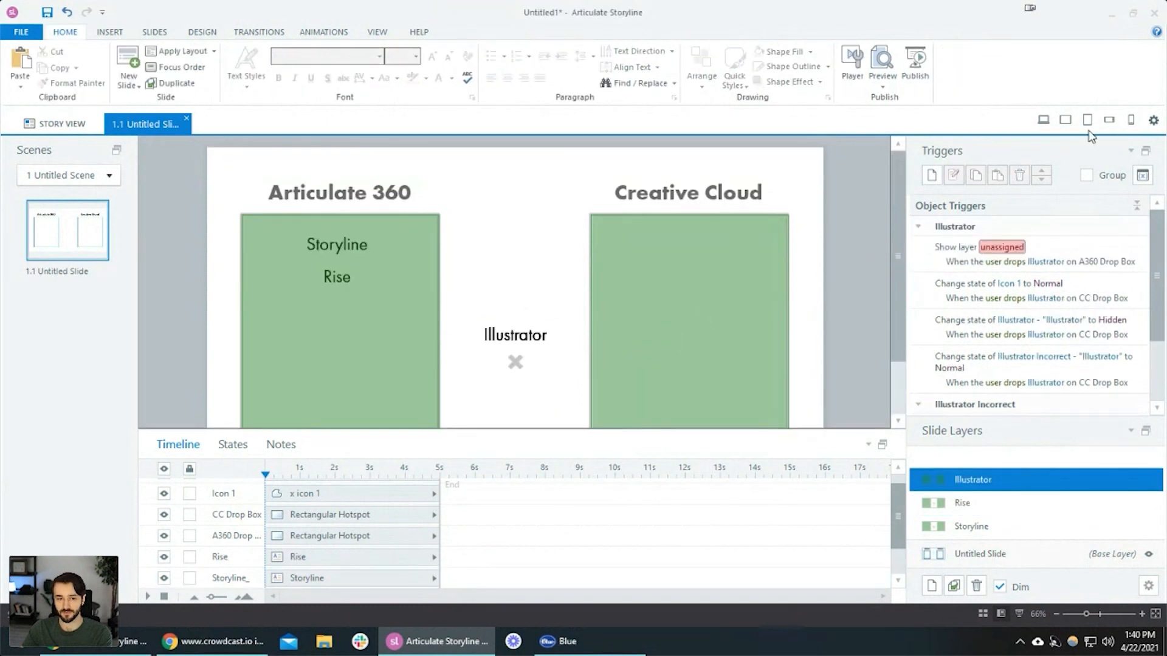
Preview the slide, test dropping Storyline on Creative Cloud and Articulate 360 and Rise outside both boxes, and close the preview
{"action": "left_click", "coordinate": [1043, 119]}
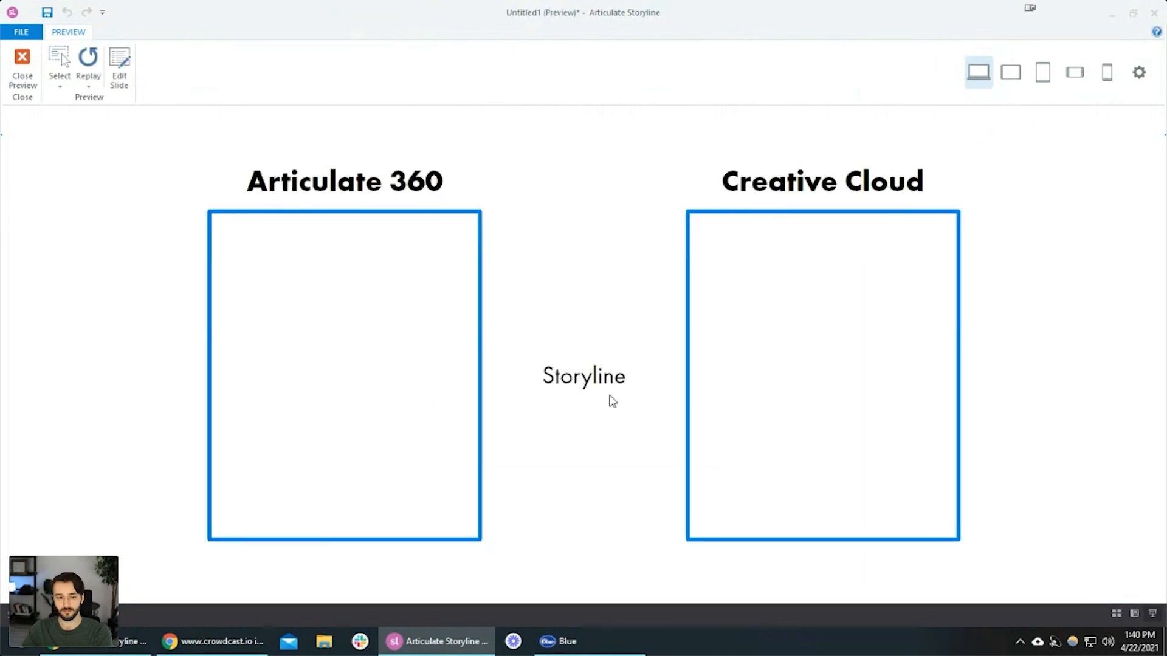
{"action": "left_click_drag", "start_coordinate": [587, 384], "coordinate": [820, 299]}
{"action": "left_click_drag", "start_coordinate": [599, 391], "coordinate": [337, 307]}
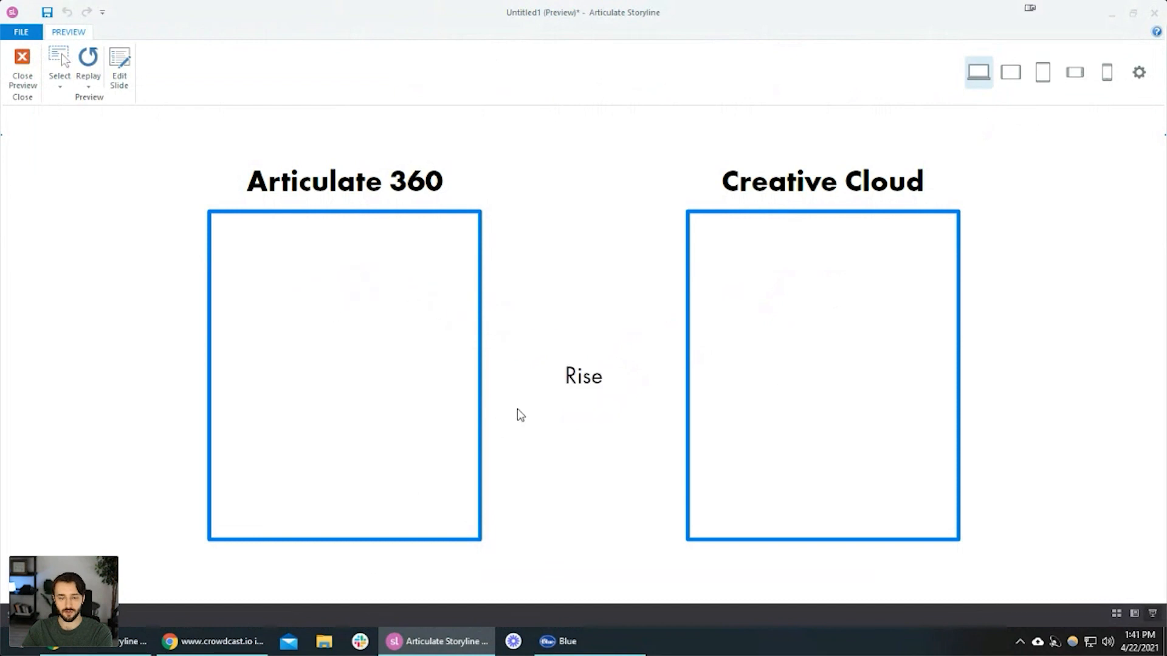
{"action": "left_click_drag", "start_coordinate": [587, 382], "coordinate": [579, 494]}
{"action": "left_click", "coordinate": [23, 66]}
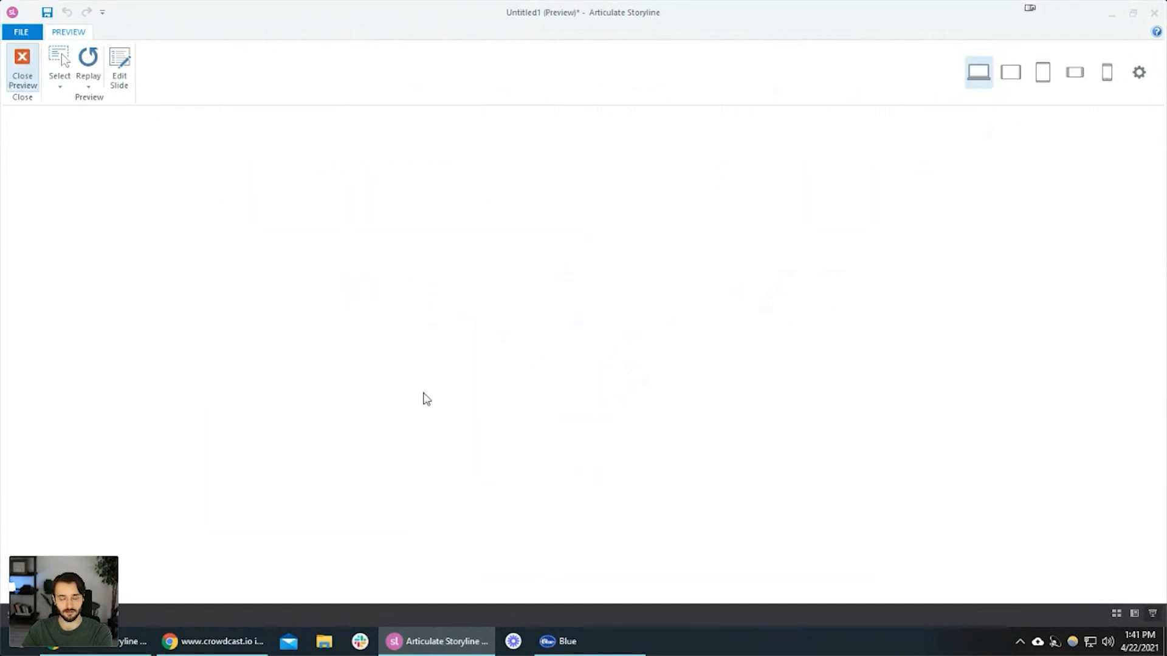
On the Rise layer, set the initial state of the Storyline text in the Articulate 360 box to Normal and delete its unassigned show-layer trigger
{"action": "left_click", "coordinate": [972, 503]}
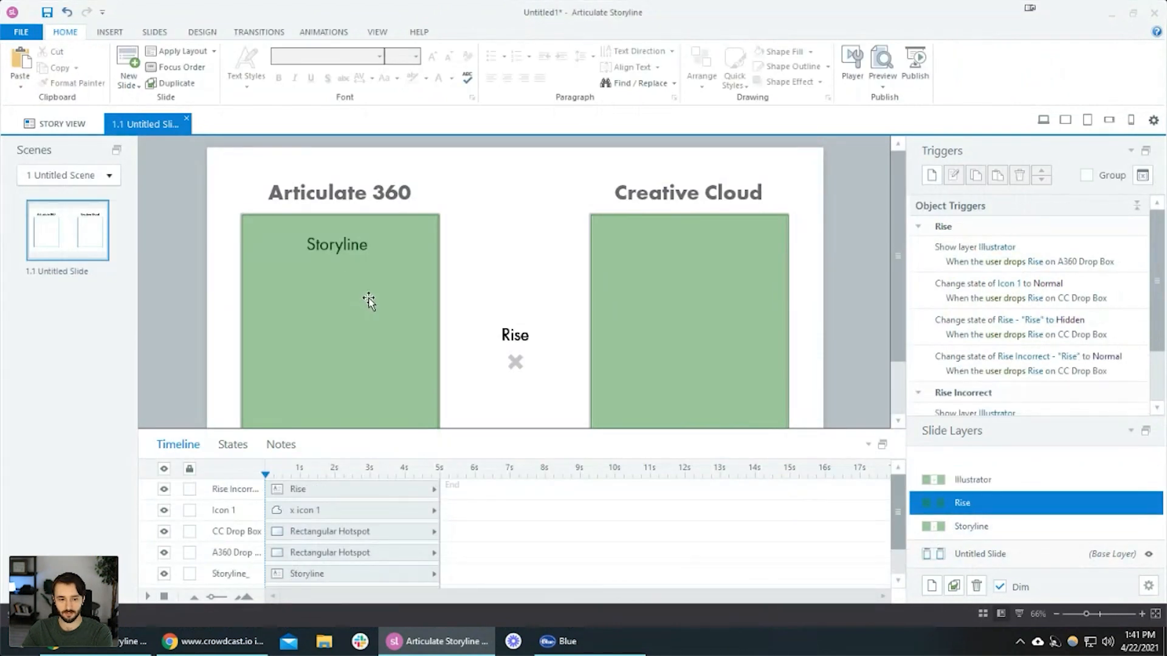
{"action": "left_click", "coordinate": [966, 525]}
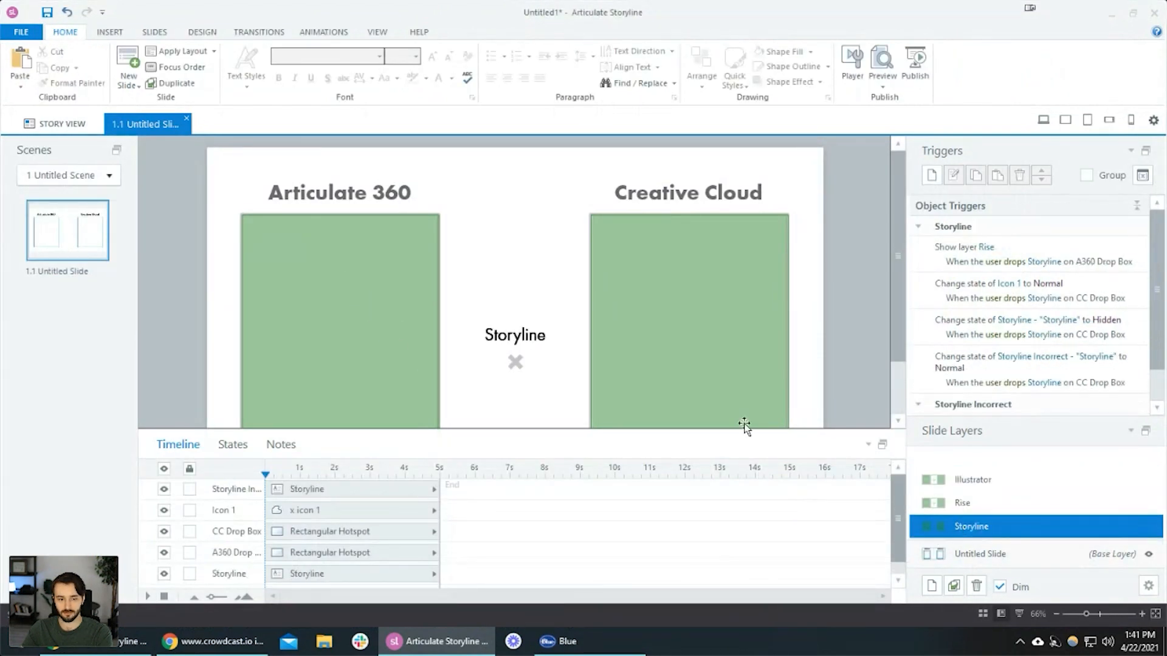
{"action": "left_click", "coordinate": [948, 504]}
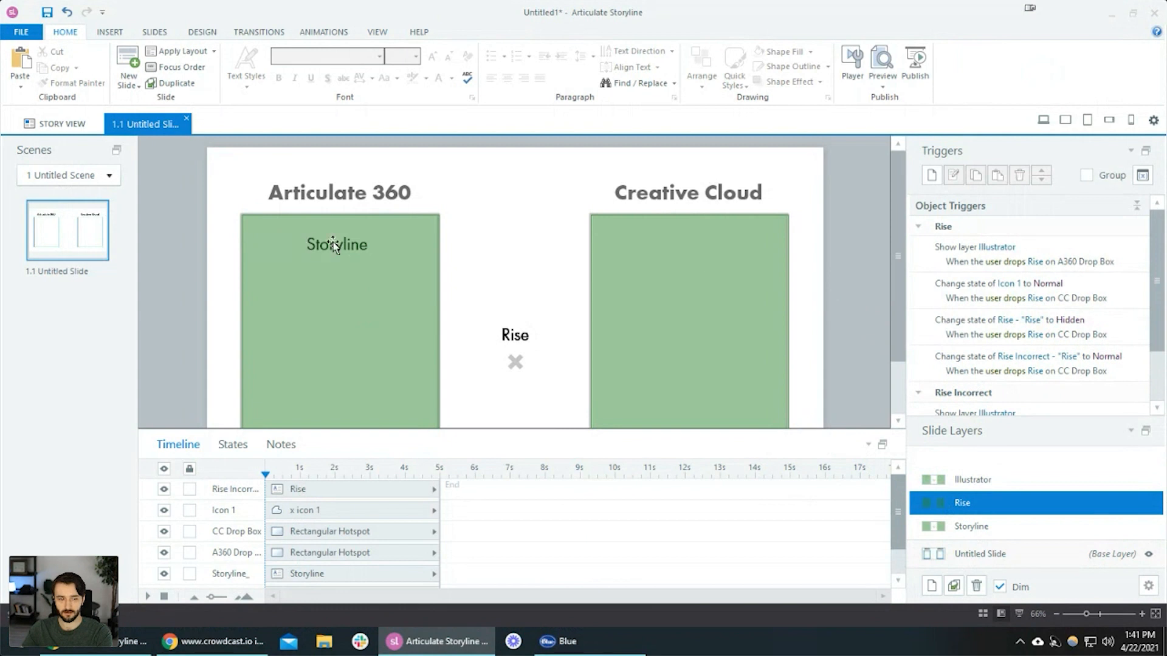
{"action": "left_click", "coordinate": [348, 286]}
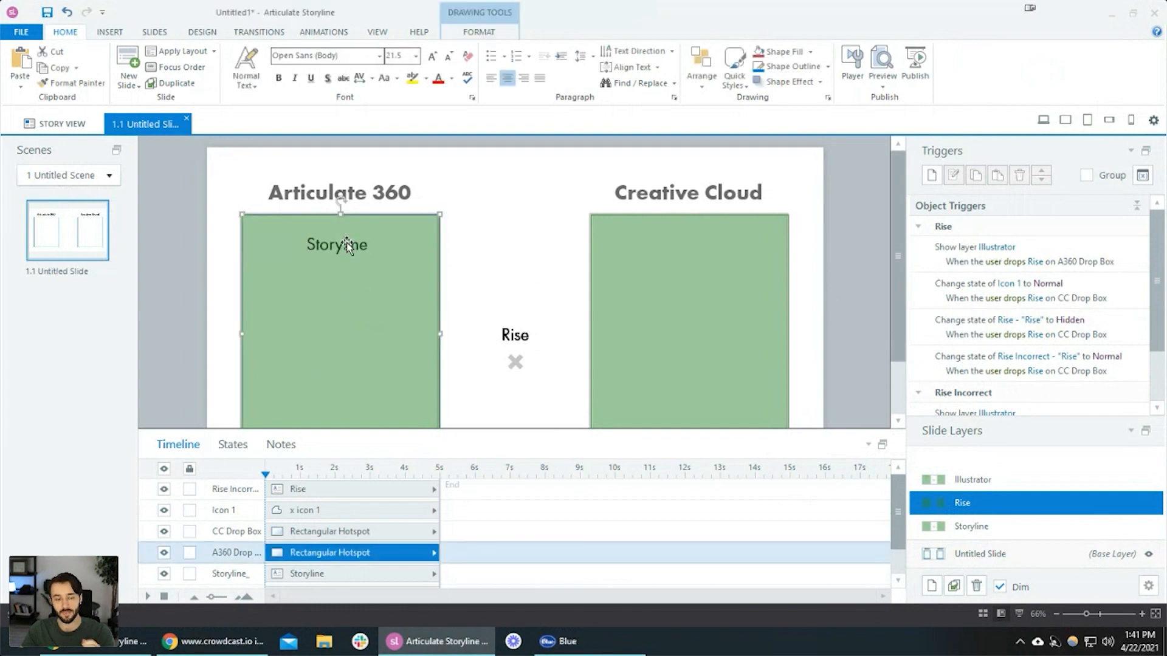
{"action": "left_click", "coordinate": [319, 574]}
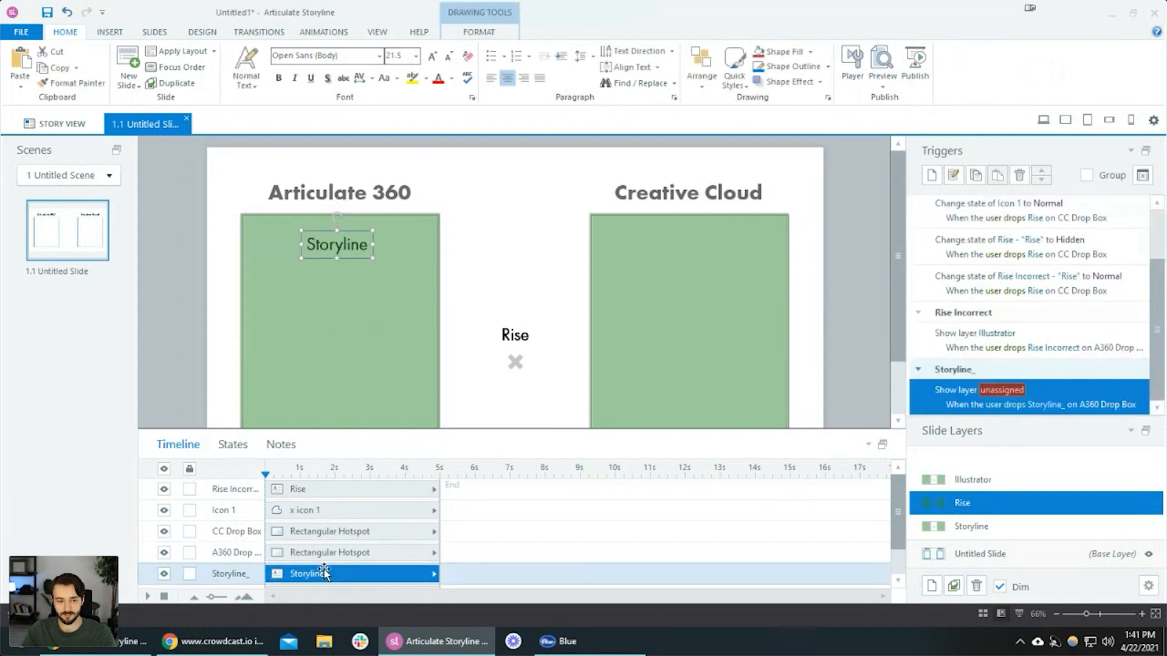
{"action": "left_click", "coordinate": [229, 443]}
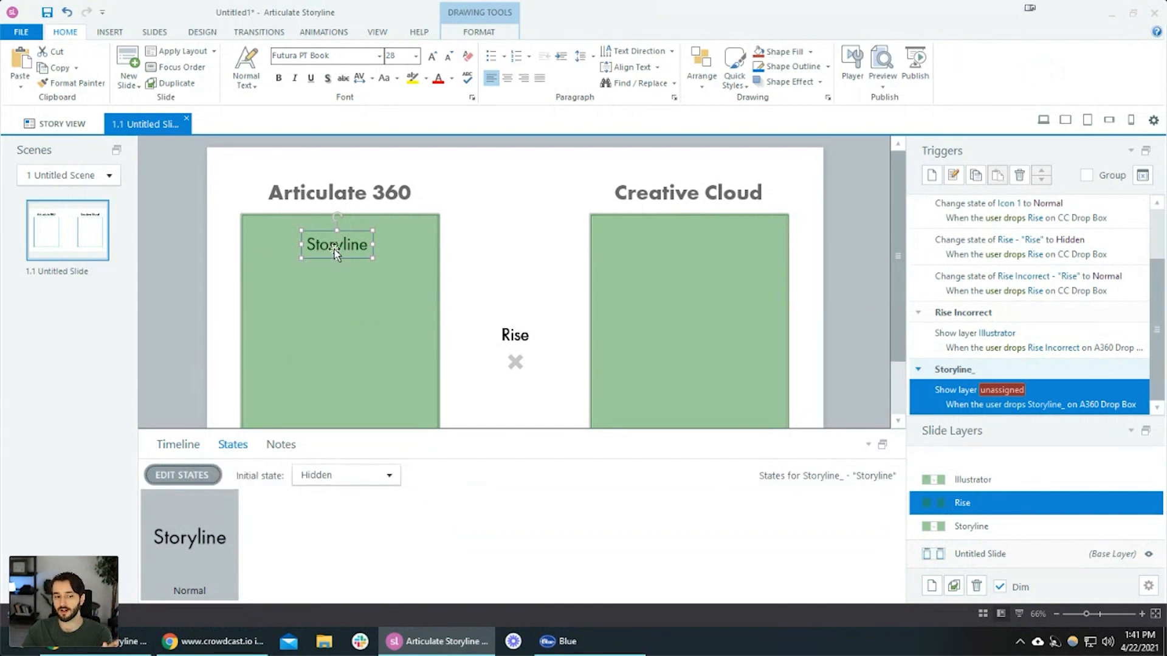
{"action": "left_click", "coordinate": [344, 479]}
{"action": "left_click", "coordinate": [342, 494]}
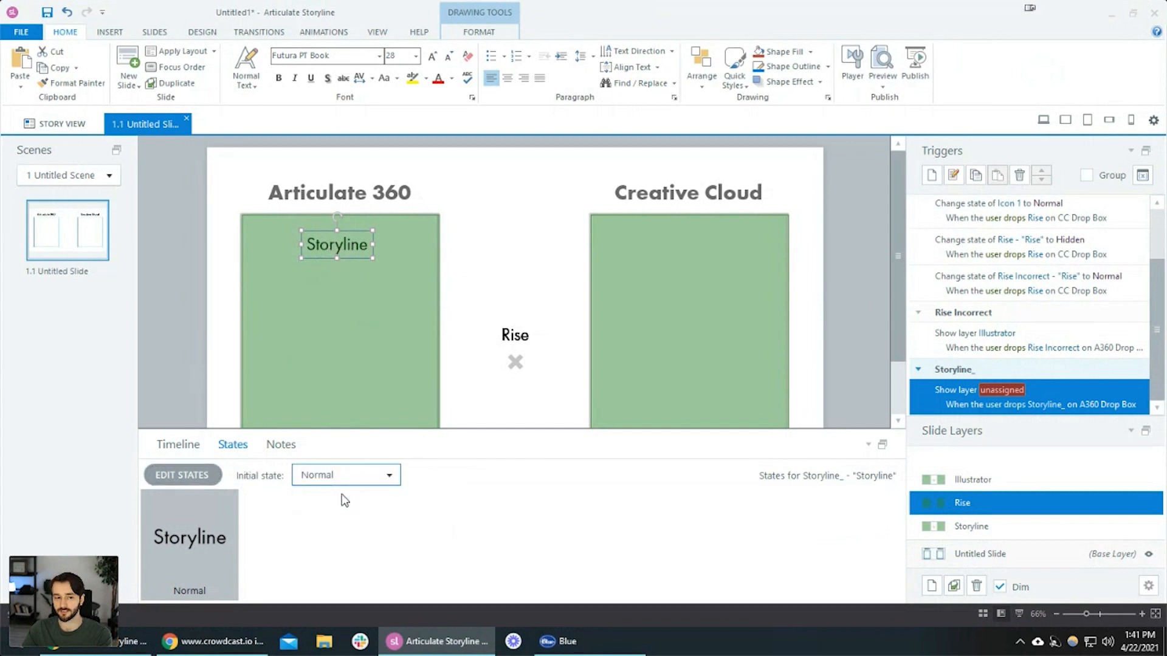
{"action": "left_click", "coordinate": [189, 450]}
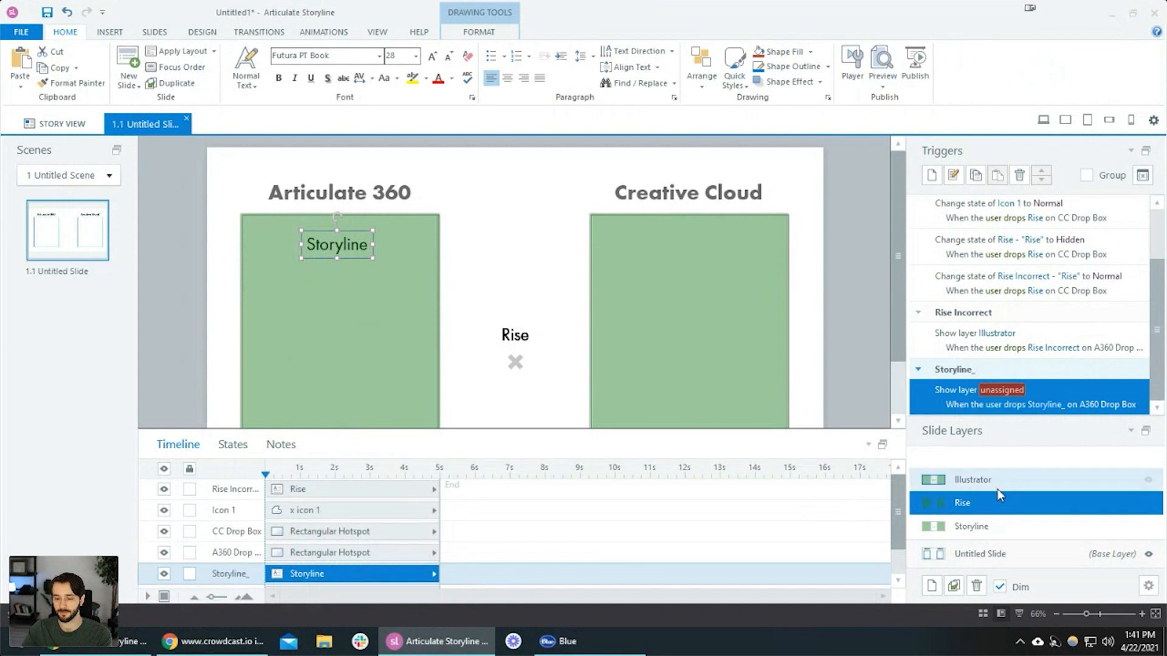
{"action": "left_click", "coordinate": [1020, 175]}
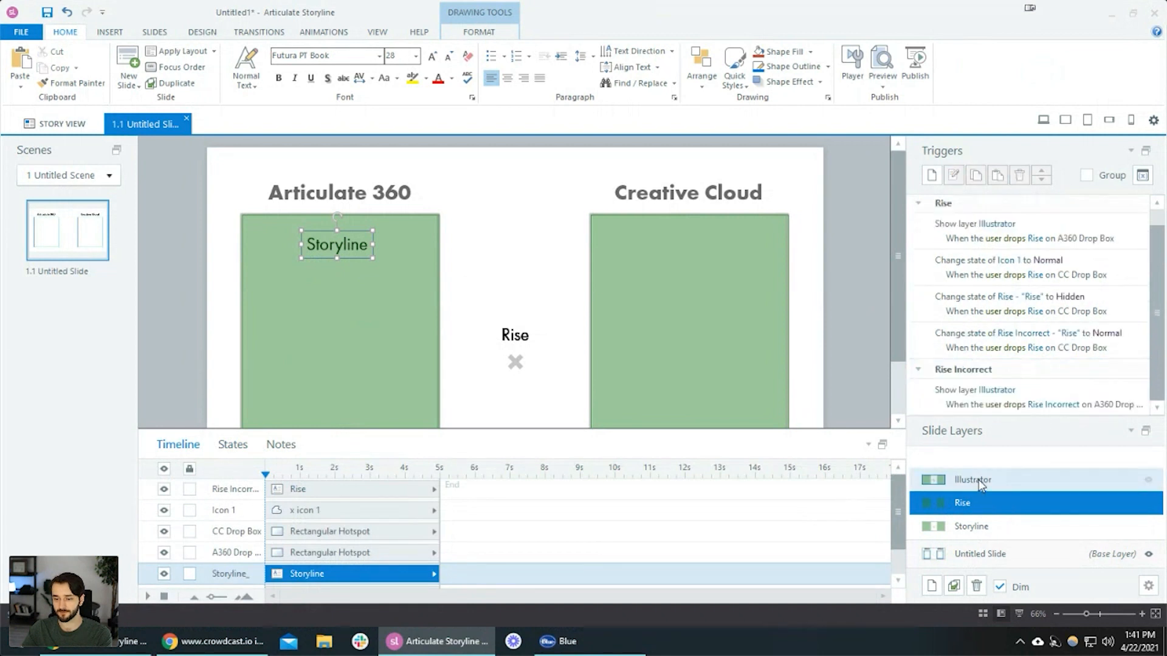
On the Illustrator layer, set the initial state of the Storyline text in the Articulate 360 box to Normal
{"action": "left_click", "coordinate": [997, 481]}
{"action": "scroll", "coordinate": [392, 510], "scroll_direction": "down", "scroll_amount": 2}
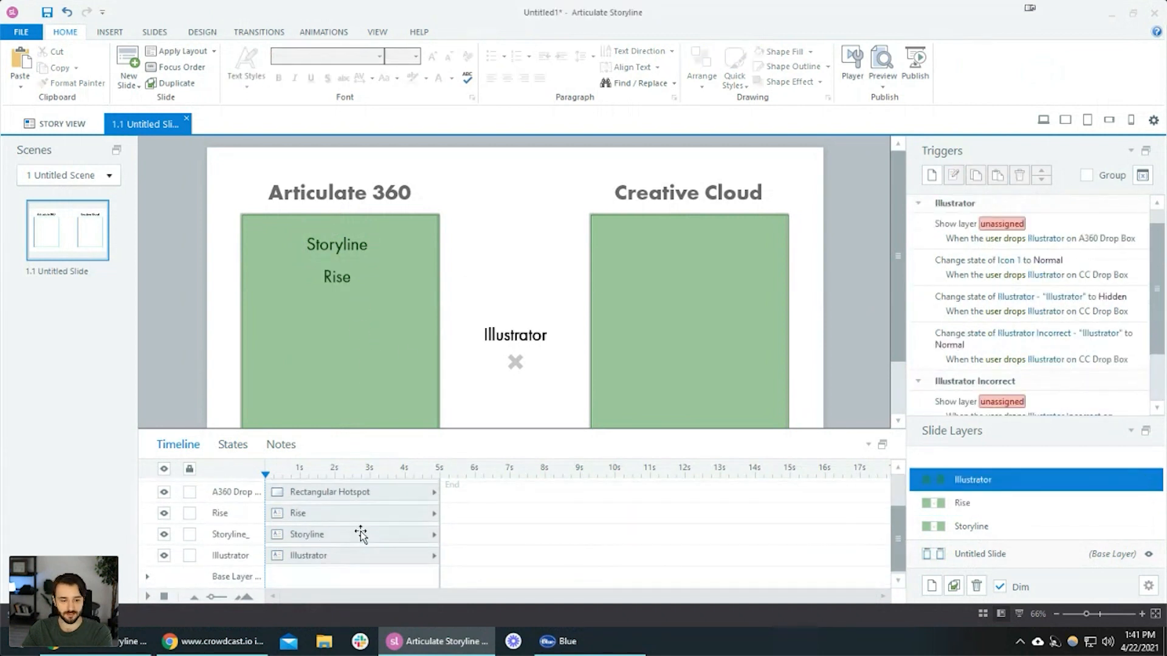
{"action": "left_click", "coordinate": [320, 534]}
{"action": "left_click", "coordinate": [233, 446]}
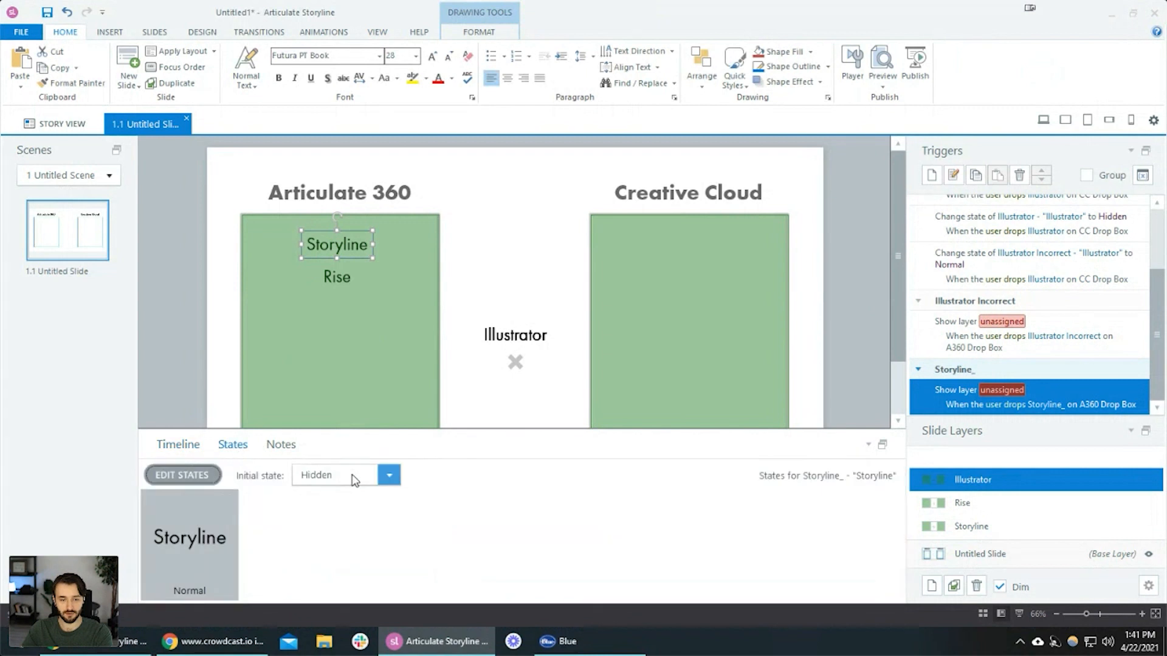
{"action": "left_click", "coordinate": [354, 475]}
{"action": "left_click", "coordinate": [341, 493]}
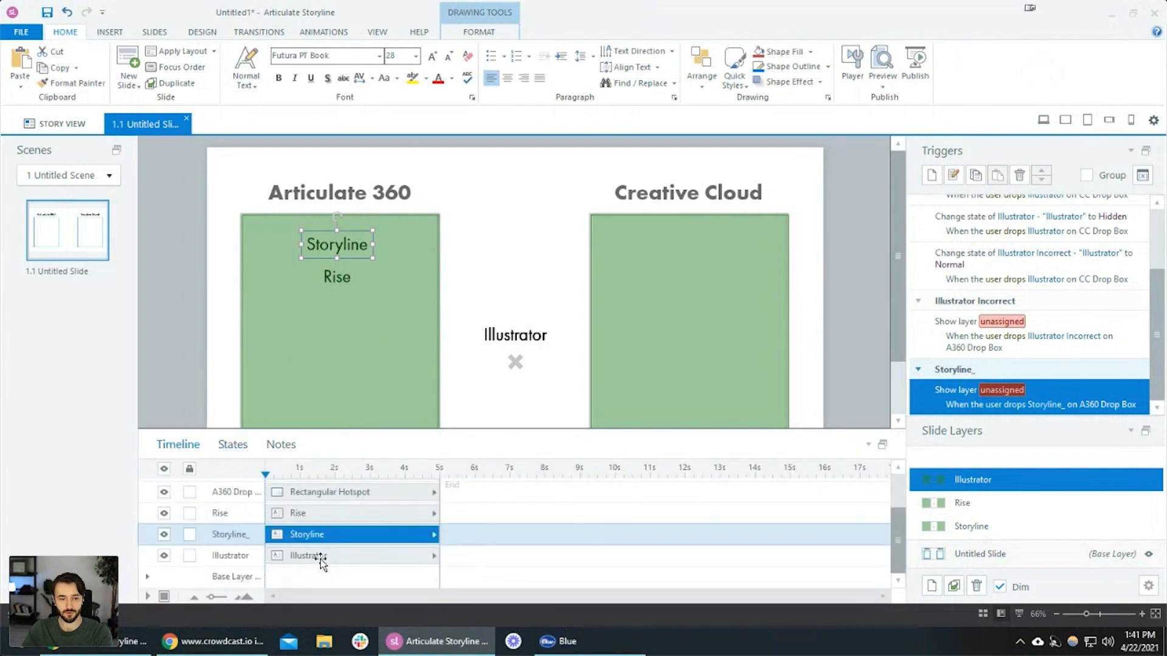
Set the initial state of the Rise text in the Illustrator layer's Articulate 360 box to Normal
{"action": "left_click", "coordinate": [321, 558]}
{"action": "left_click", "coordinate": [310, 513]}
{"action": "left_click", "coordinate": [231, 445]}
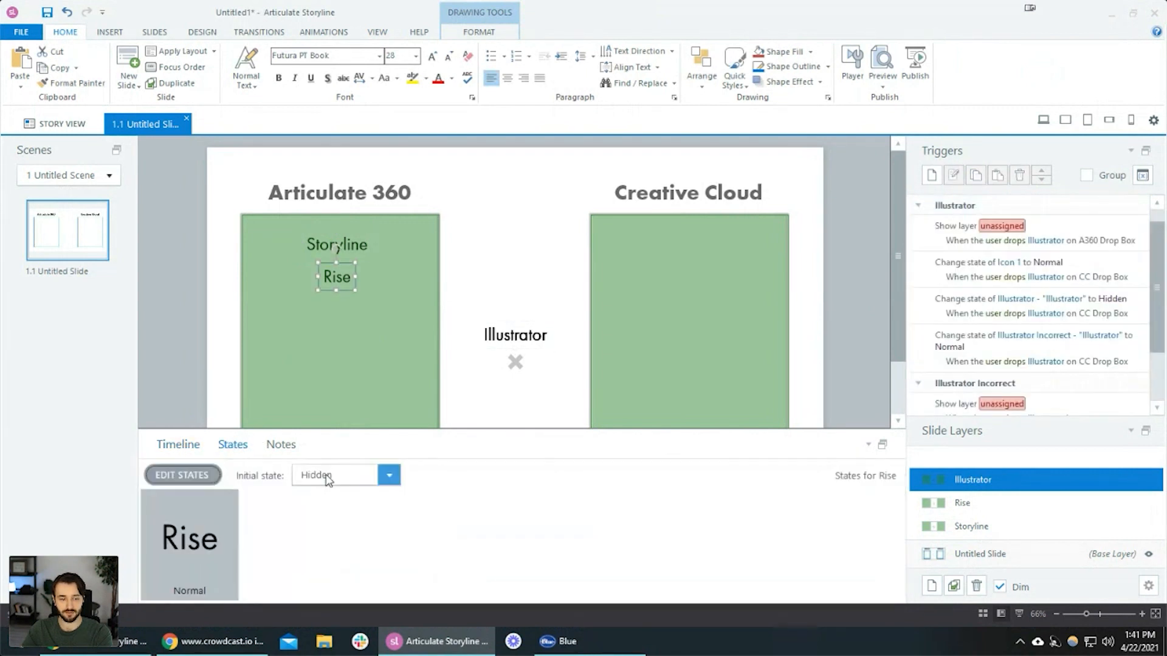
{"action": "left_click", "coordinate": [385, 476]}
{"action": "left_click", "coordinate": [385, 477]}
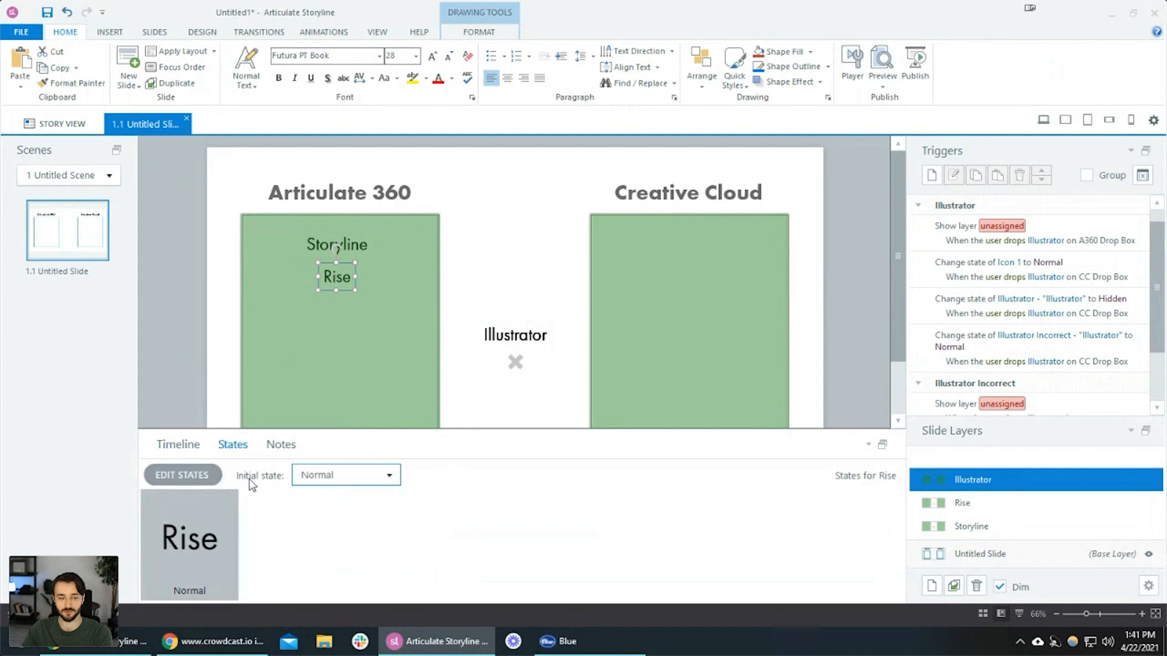
{"action": "left_click", "coordinate": [188, 451]}
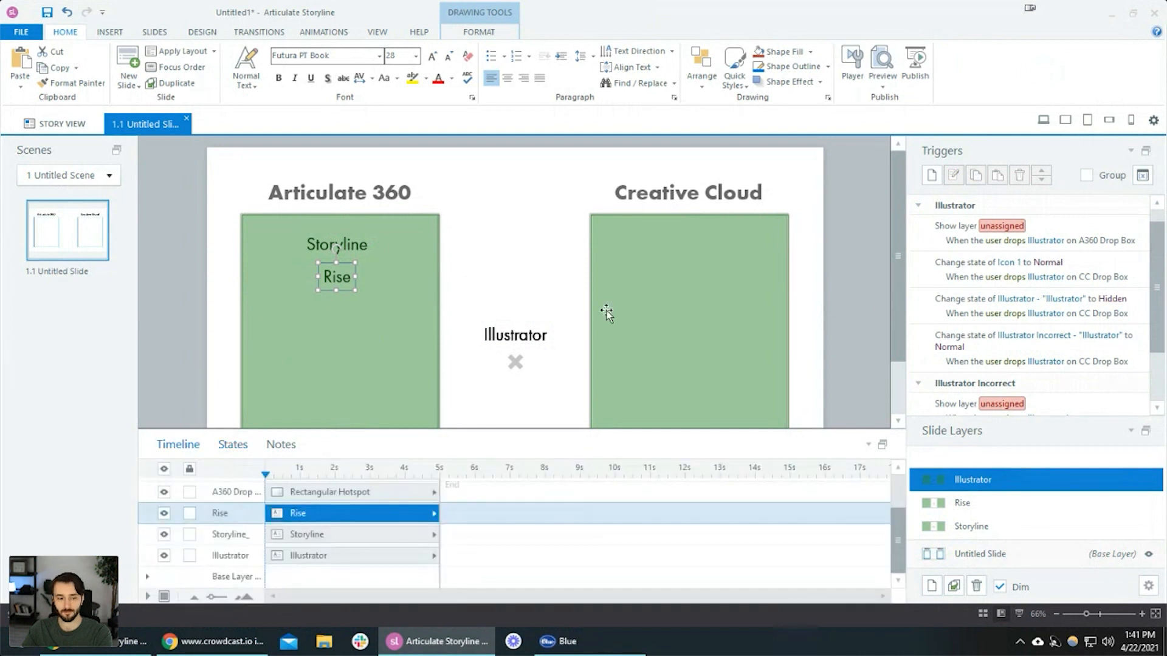
Preview the slide and test dropping Storyline on Articulate 360, and Rise on Creative Cloud and on Articulate 360
{"action": "left_click", "coordinate": [1043, 120]}
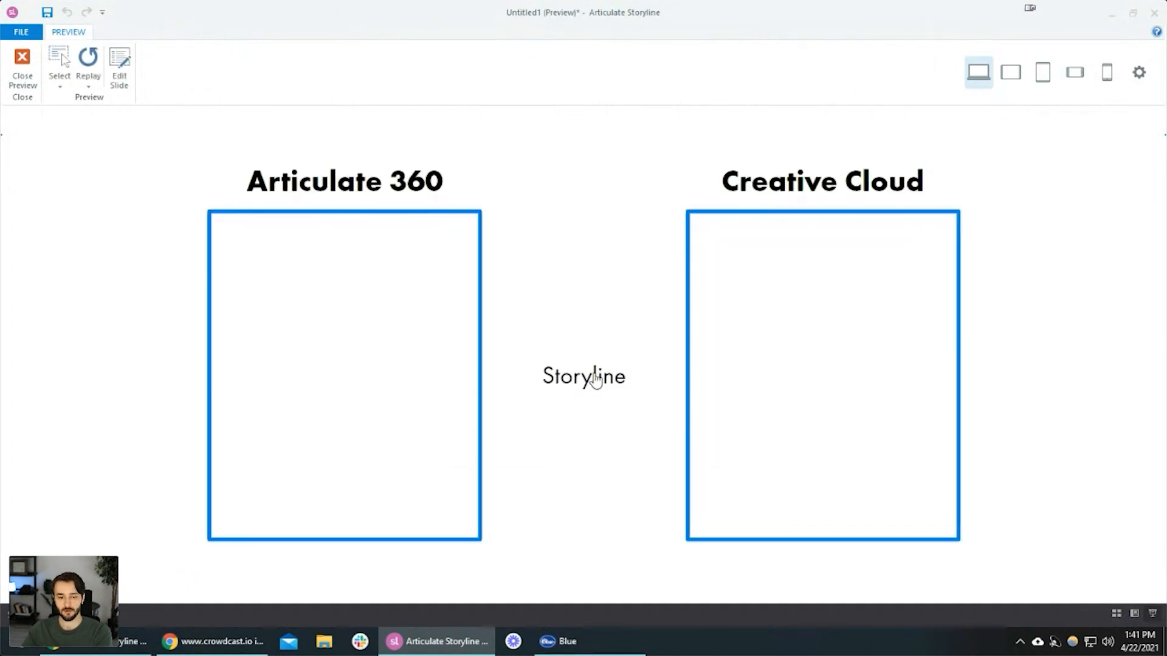
{"action": "left_click_drag", "start_coordinate": [593, 383], "coordinate": [389, 307]}
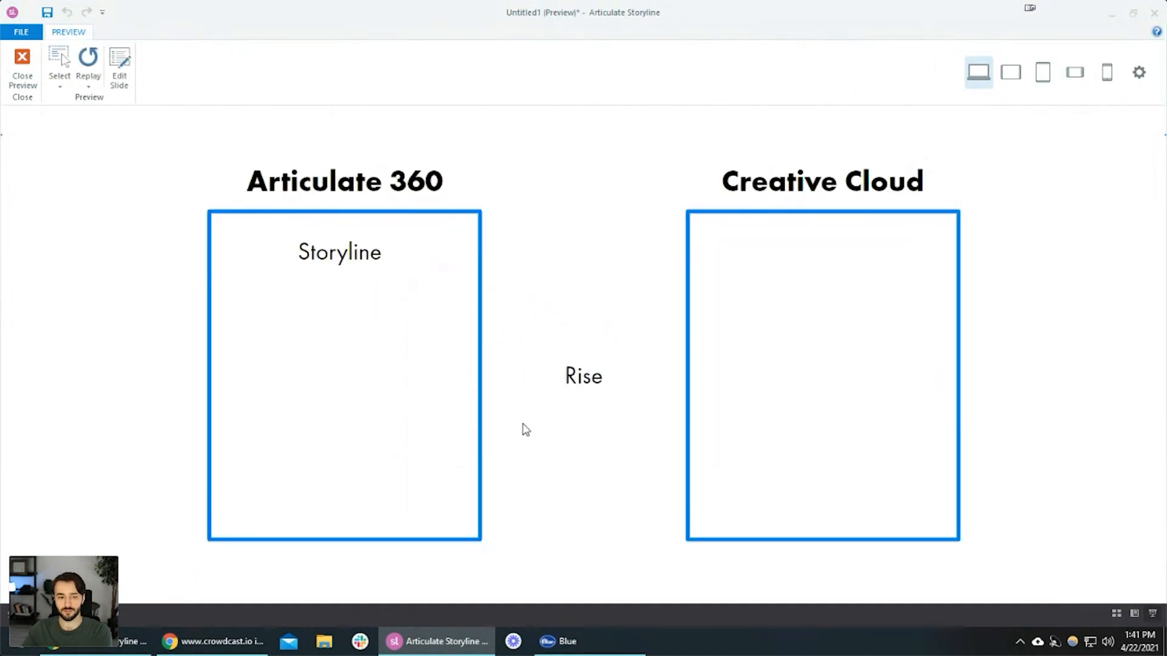
{"action": "left_click_drag", "start_coordinate": [587, 379], "coordinate": [840, 314]}
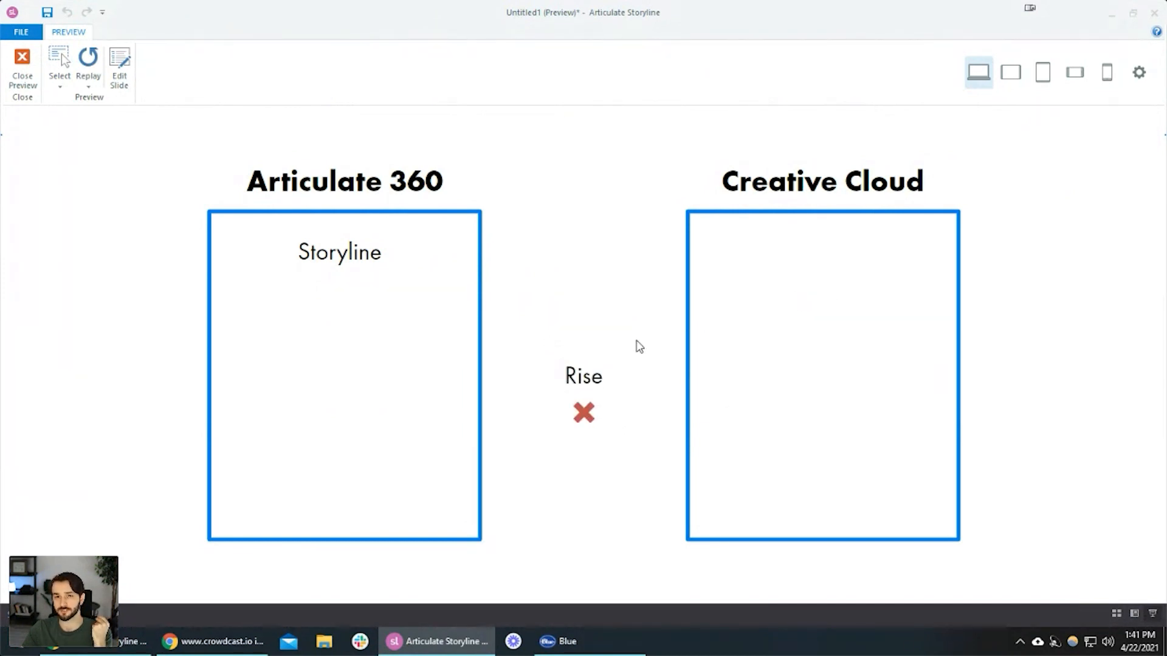
{"action": "left_click_drag", "start_coordinate": [589, 383], "coordinate": [333, 331]}
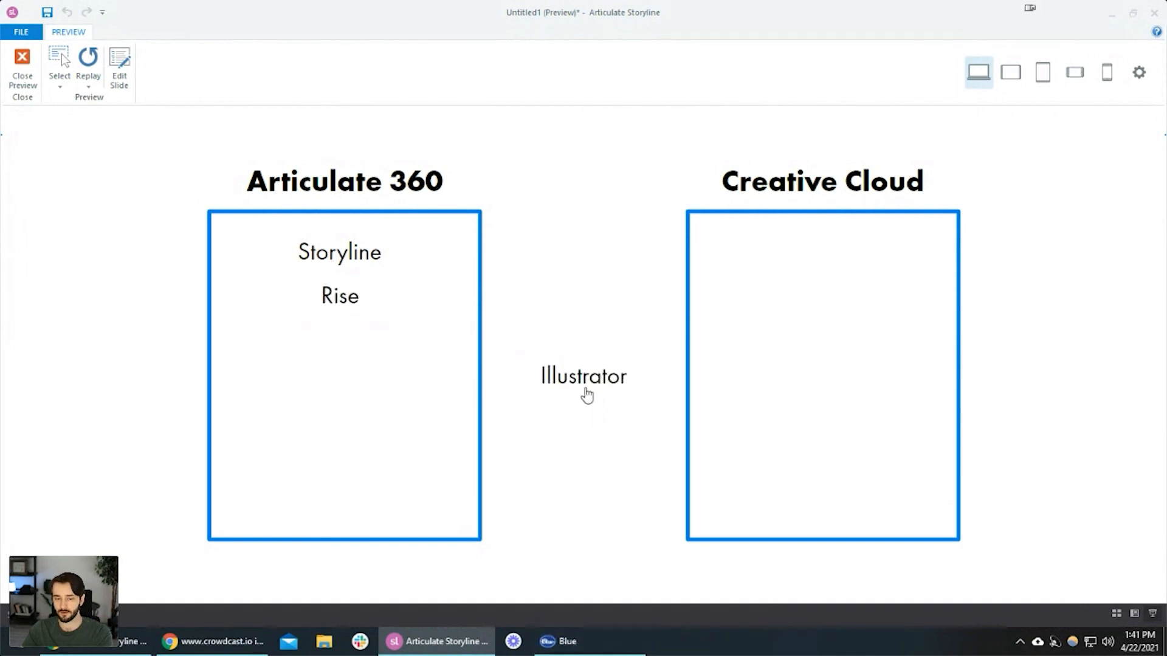
Replay the preview twice to test correct and incorrect drops of the Storyline text, and close the preview
{"action": "left_click", "coordinate": [90, 61]}
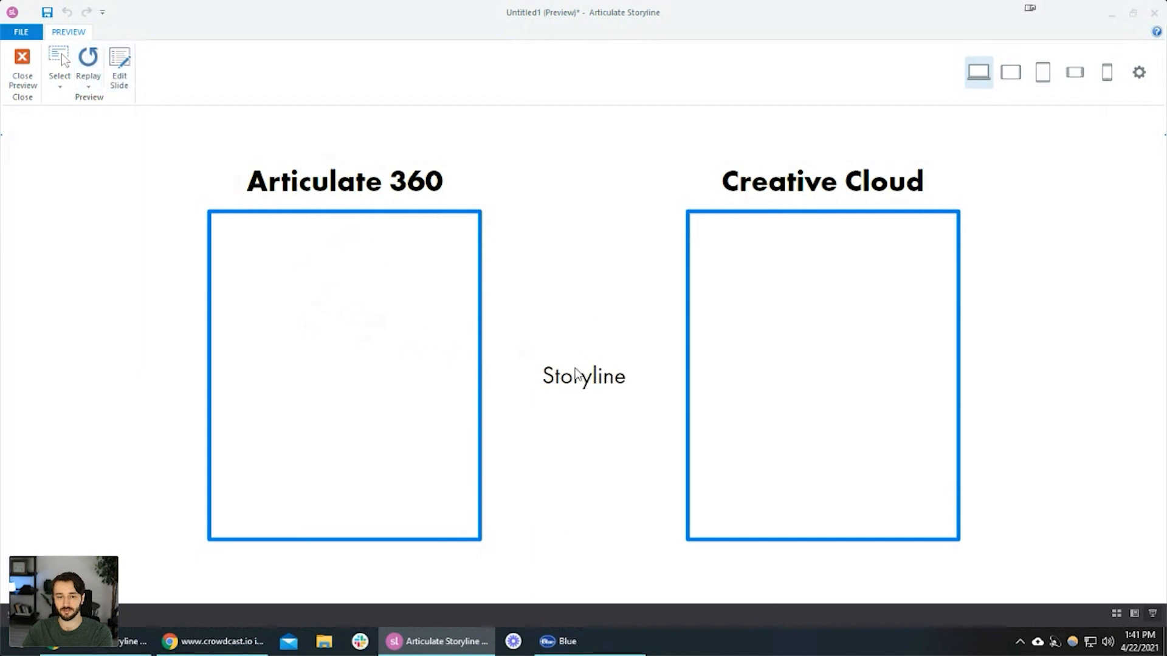
{"action": "left_click_drag", "start_coordinate": [568, 379], "coordinate": [389, 342]}
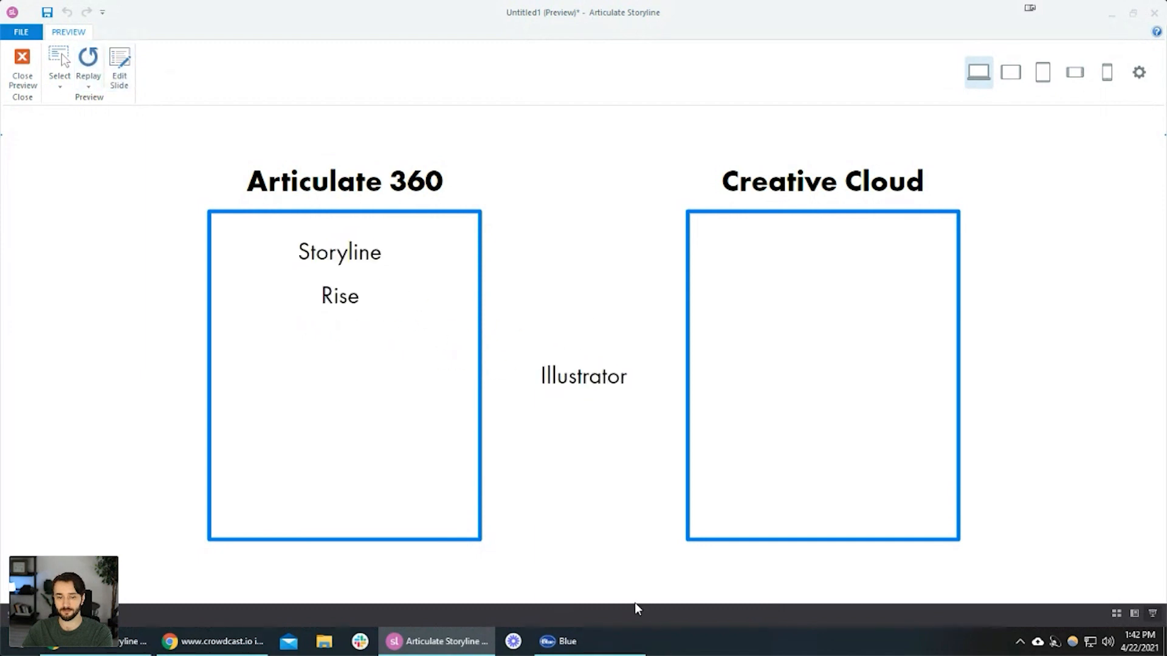
{"action": "left_click", "coordinate": [89, 57]}
{"action": "left_click_drag", "start_coordinate": [599, 385], "coordinate": [692, 368]}
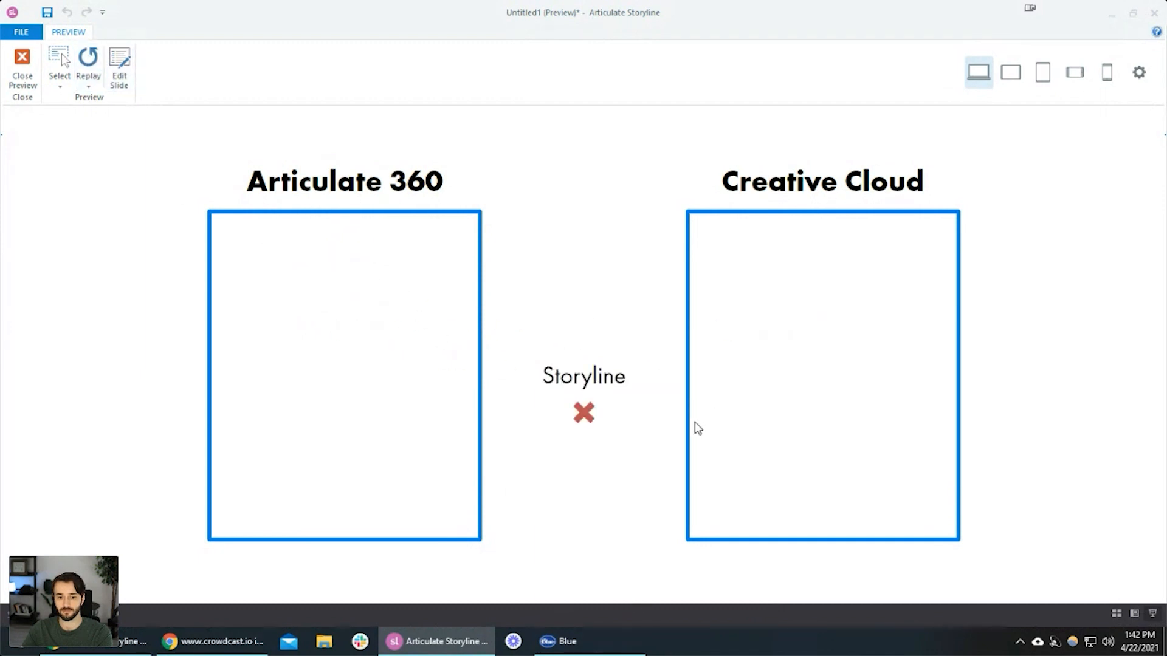
{"action": "left_click_drag", "start_coordinate": [583, 377], "coordinate": [840, 347]}
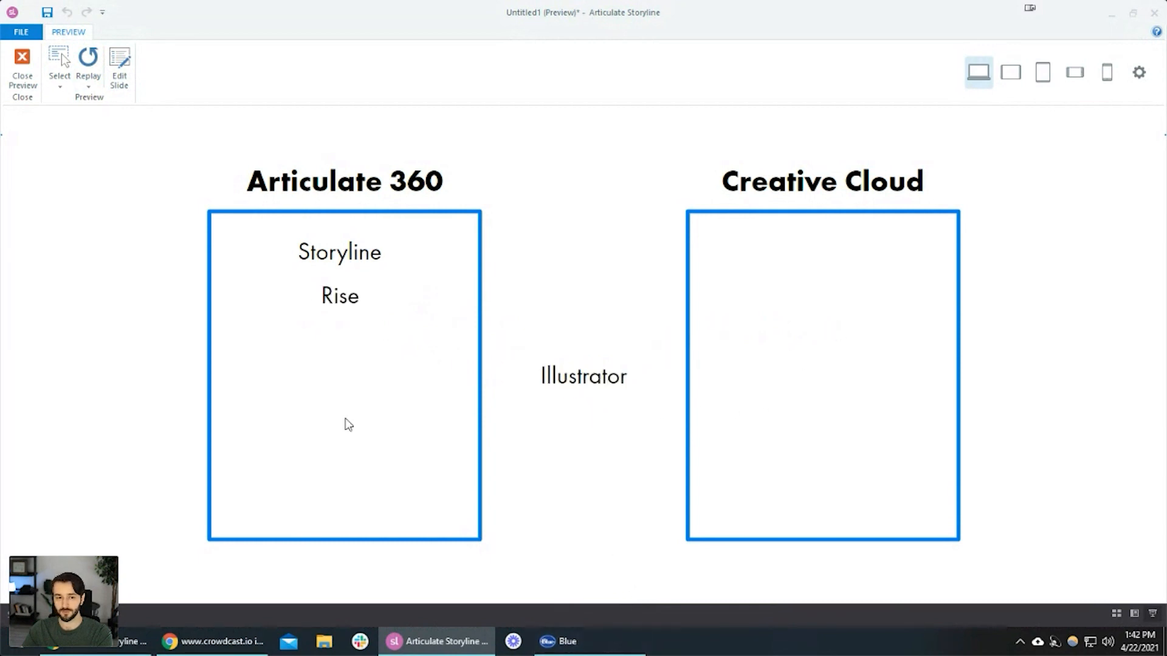
{"action": "left_click", "coordinate": [29, 70]}
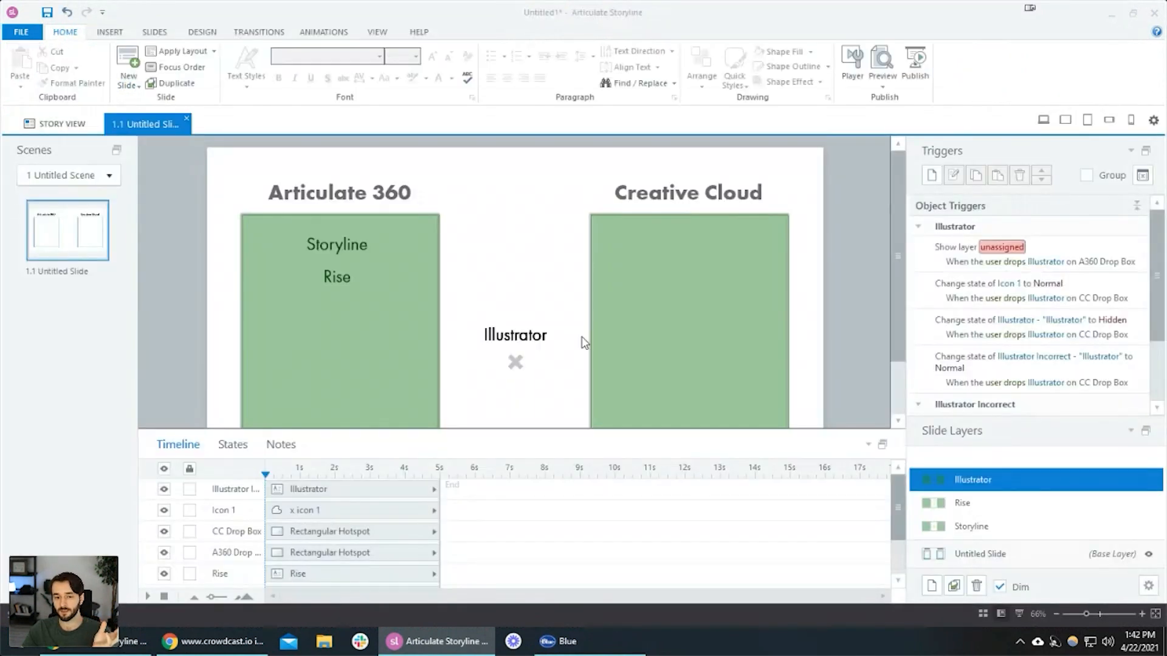
Duplicate the Illustrator layer and rename the copy Premier Pro
{"action": "left_click", "coordinate": [662, 309]}
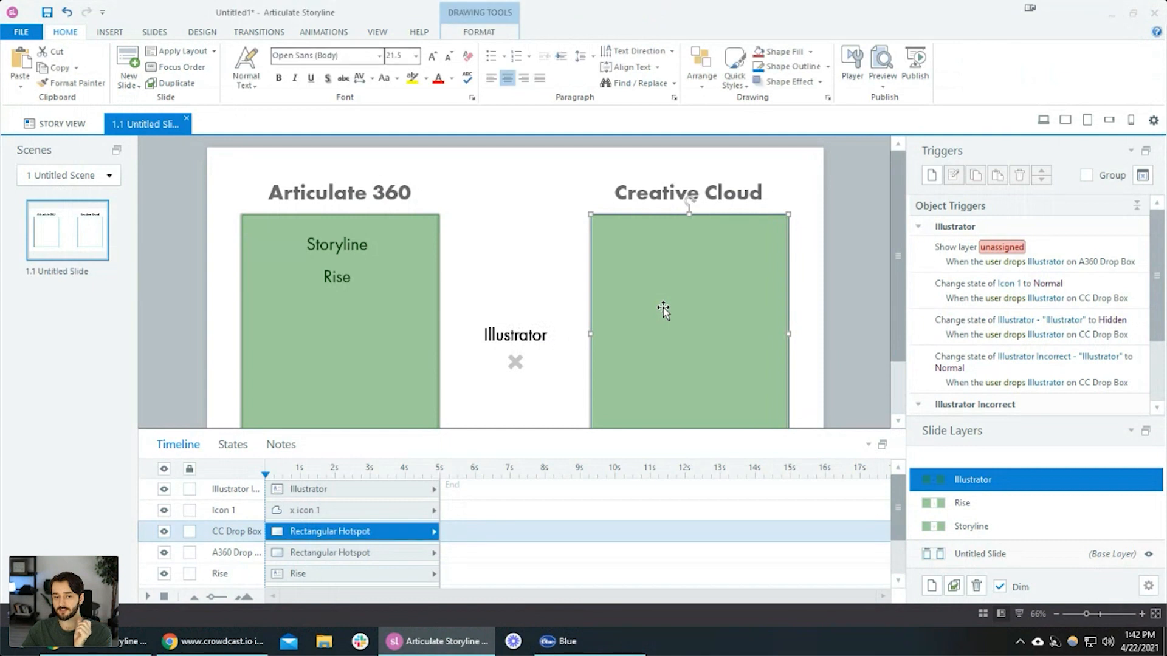
{"action": "right_click", "coordinate": [982, 481]}
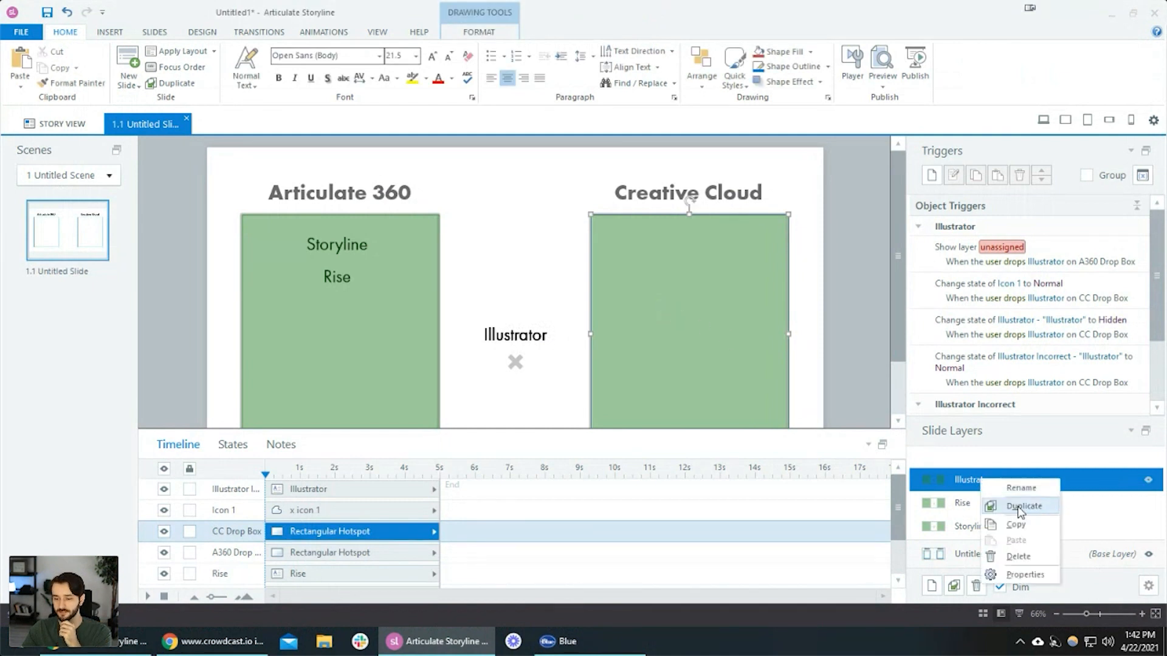
{"action": "left_click", "coordinate": [1016, 506]}
{"action": "double_click", "coordinate": [998, 456]}
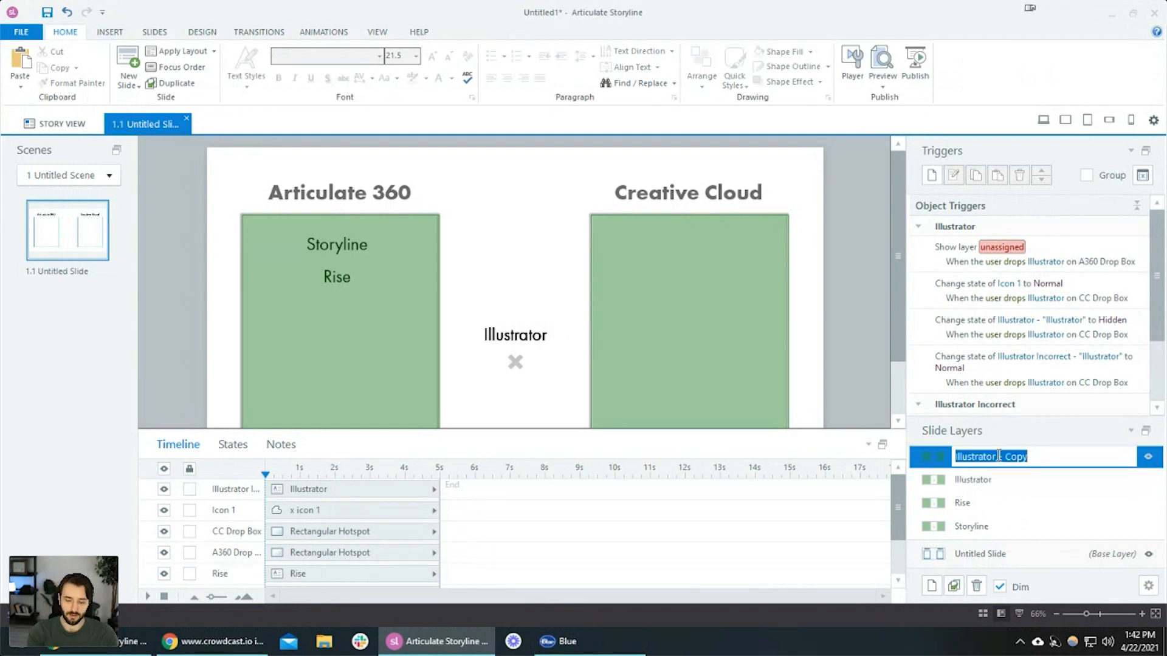
{"action": "type", "text": "Premier Pro"}
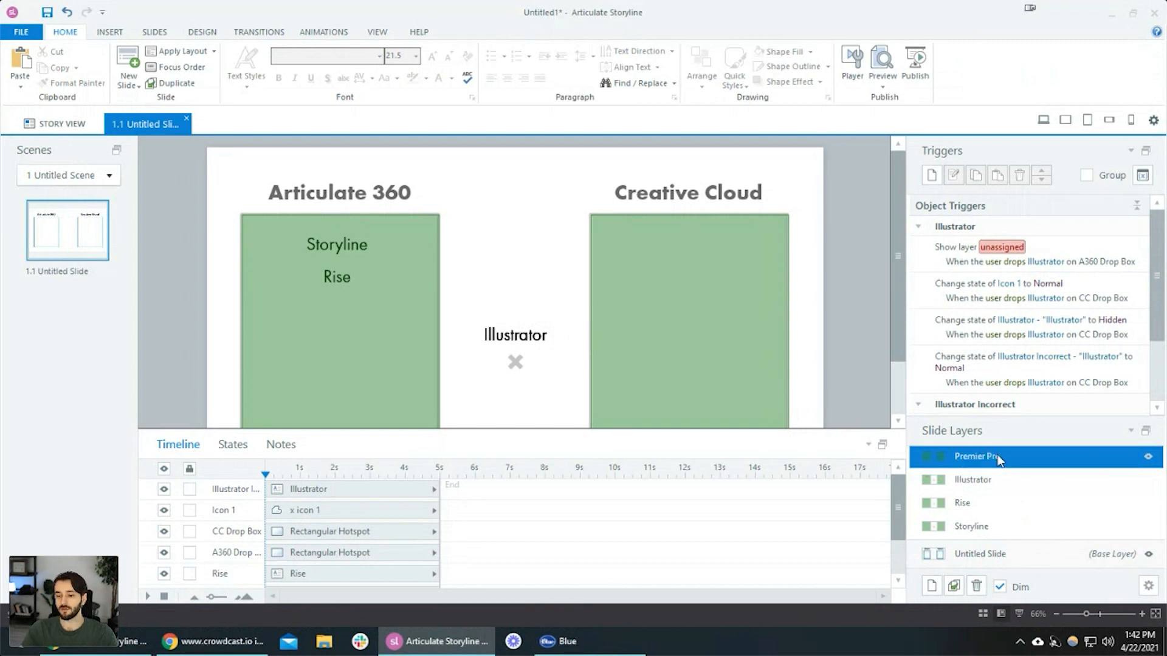
{"action": "key", "text": "Return"}
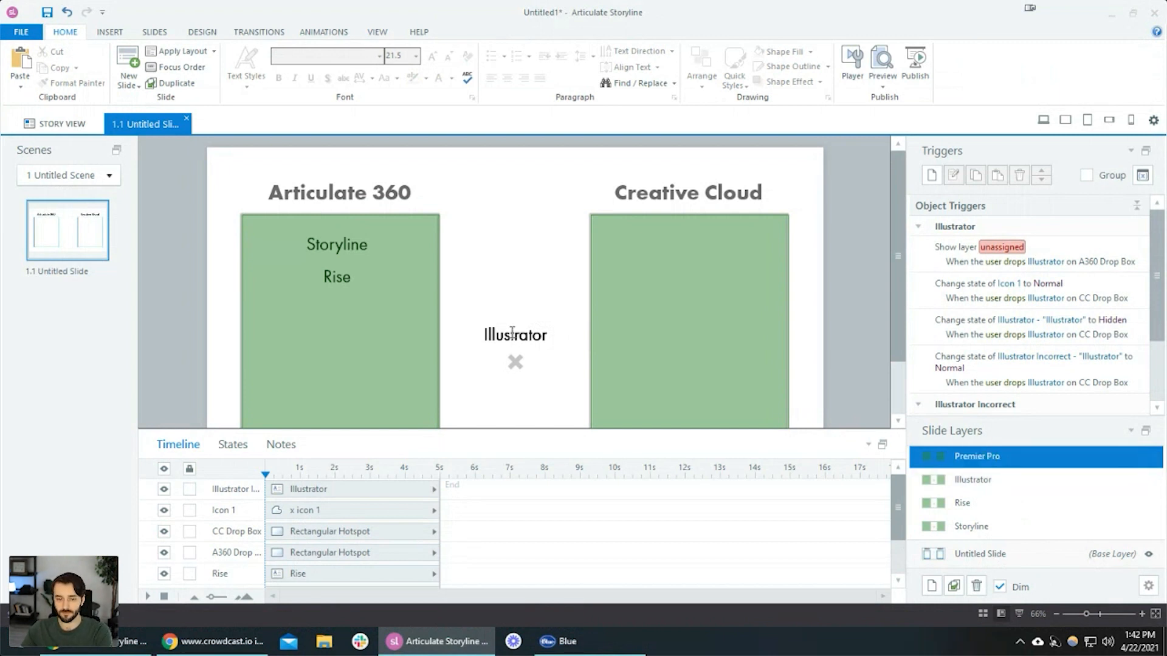
On the Illustrator layer, set the unassigned trigger to show layer Premier Pro when Illustrator is dropped on CC Drop Box
{"action": "left_click", "coordinate": [973, 480]}
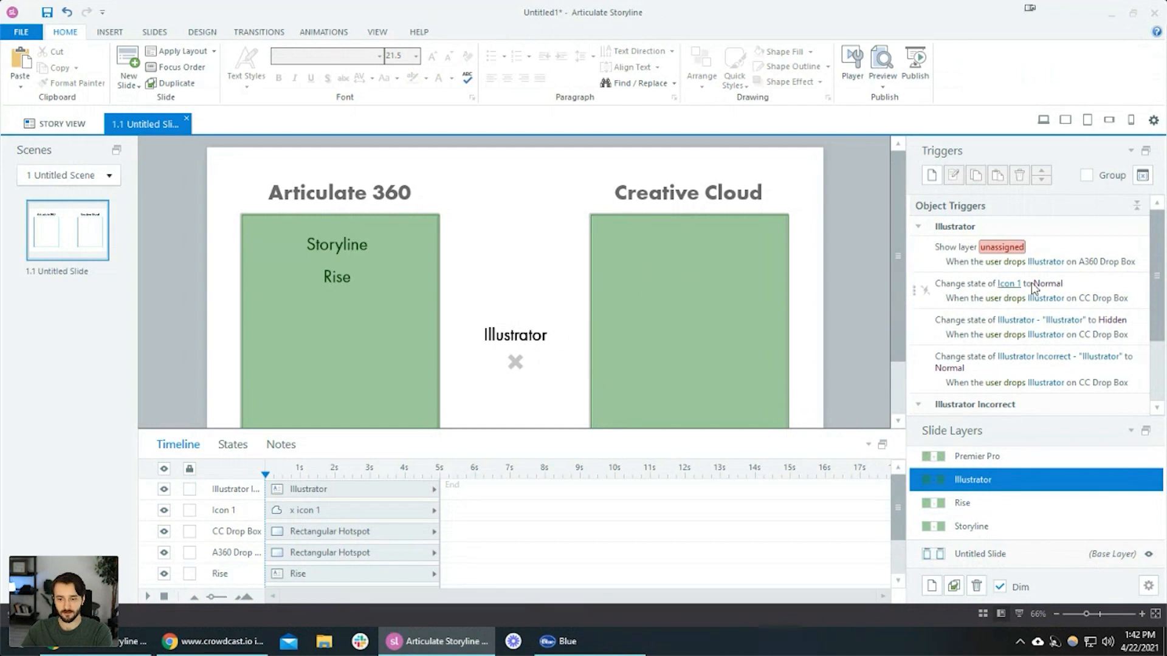
{"action": "double_click", "coordinate": [1071, 249]}
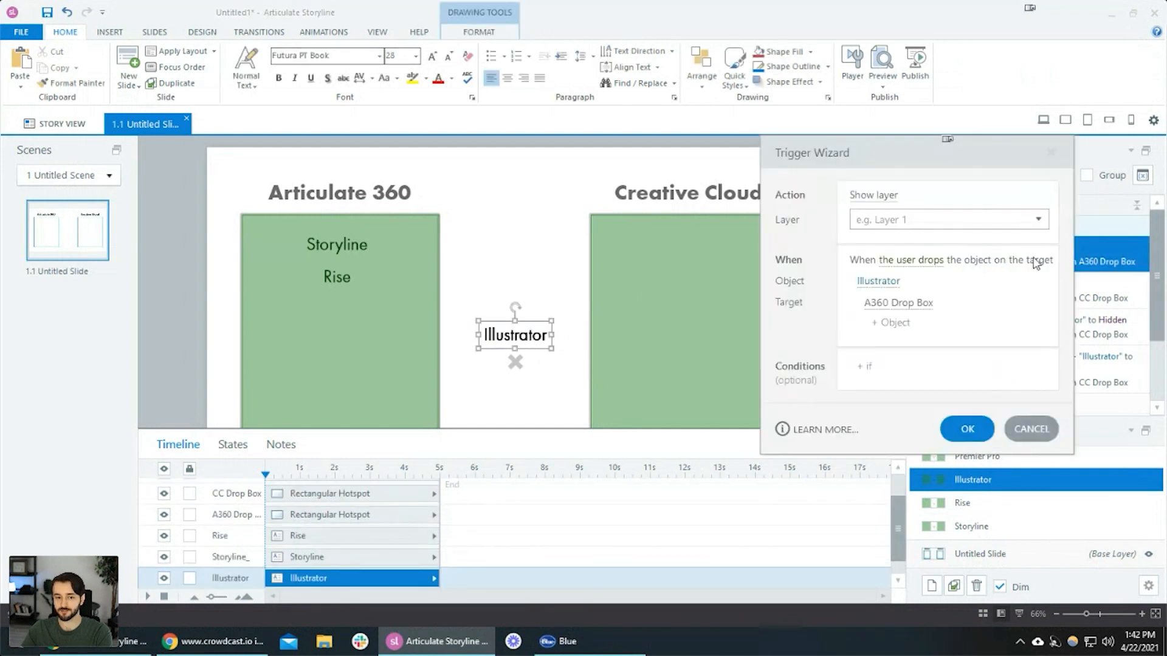
{"action": "left_click", "coordinate": [905, 219]}
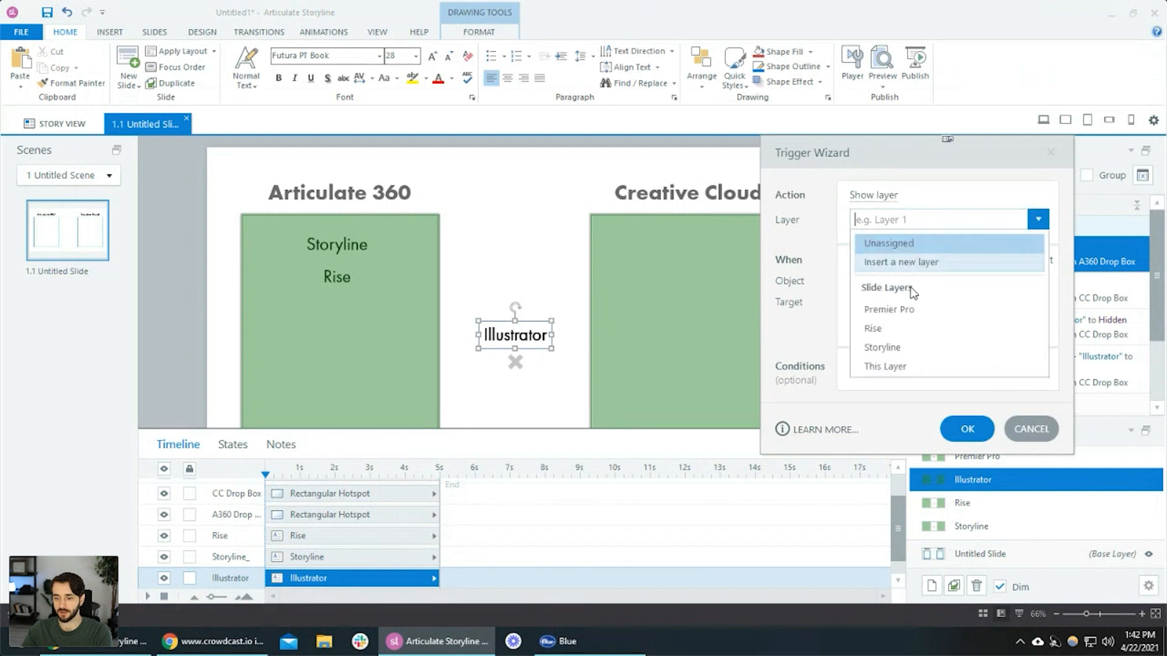
{"action": "left_click", "coordinate": [911, 262]}
{"action": "left_click", "coordinate": [921, 225]}
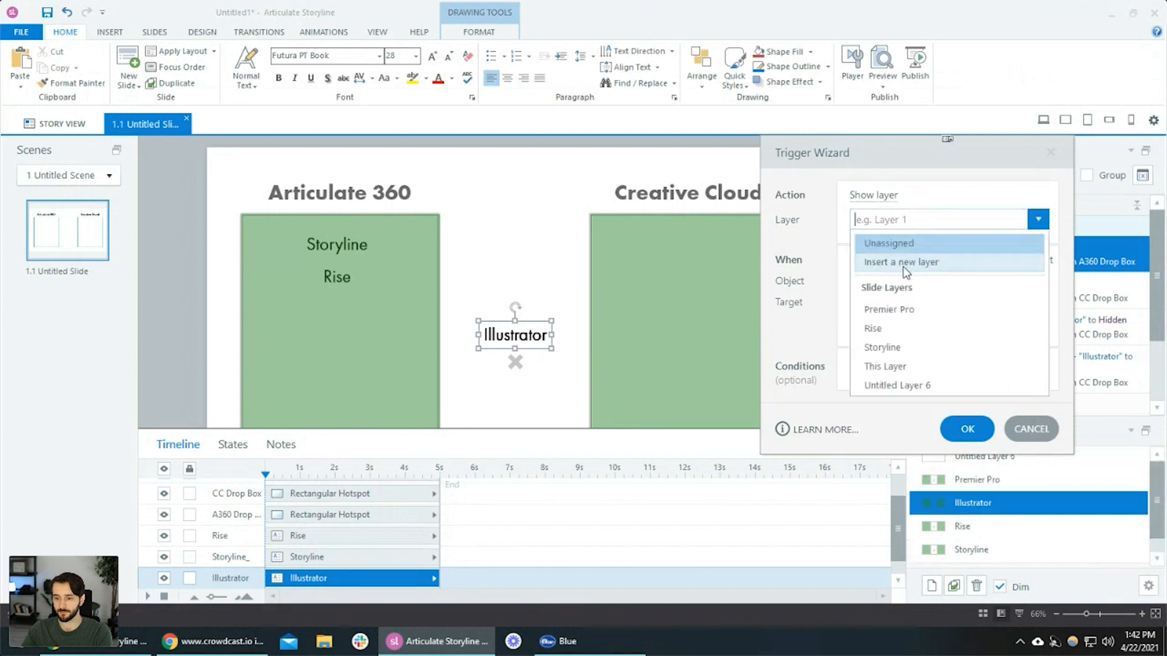
{"action": "left_click", "coordinate": [912, 308]}
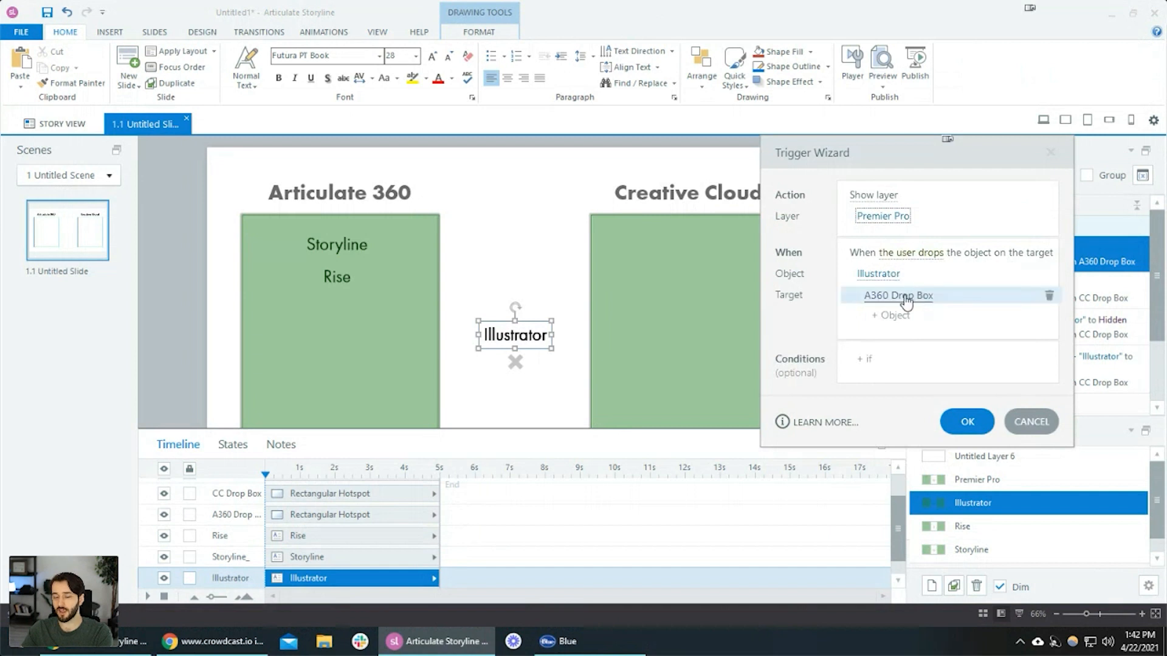
{"action": "left_click", "coordinate": [906, 298]}
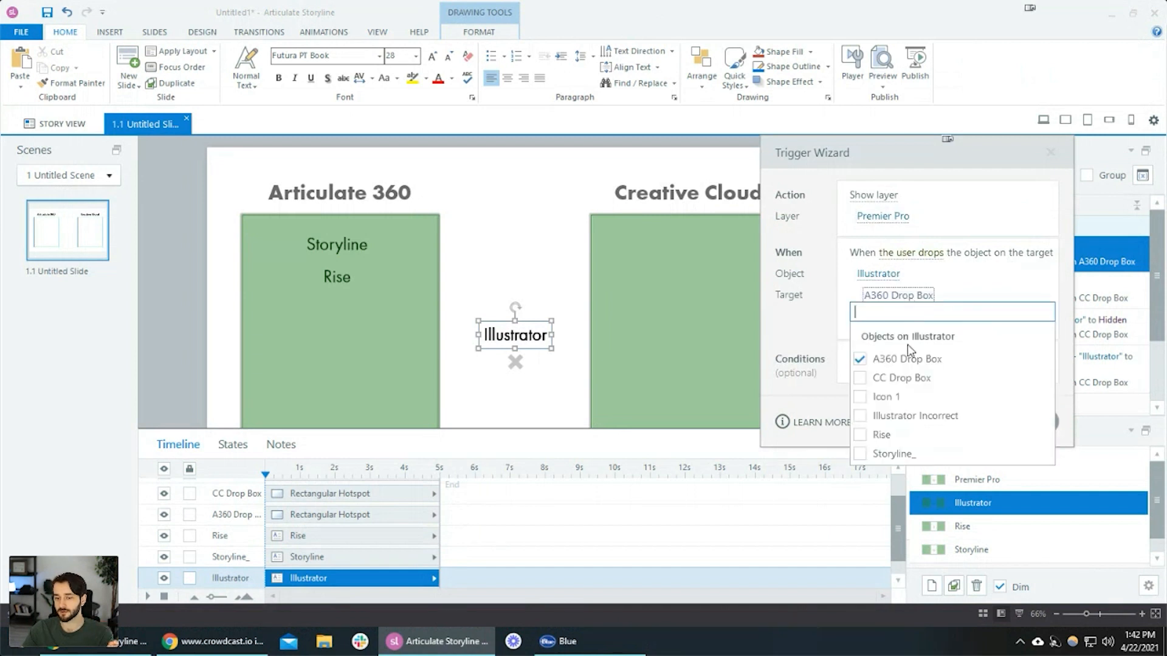
{"action": "left_click", "coordinate": [893, 378]}
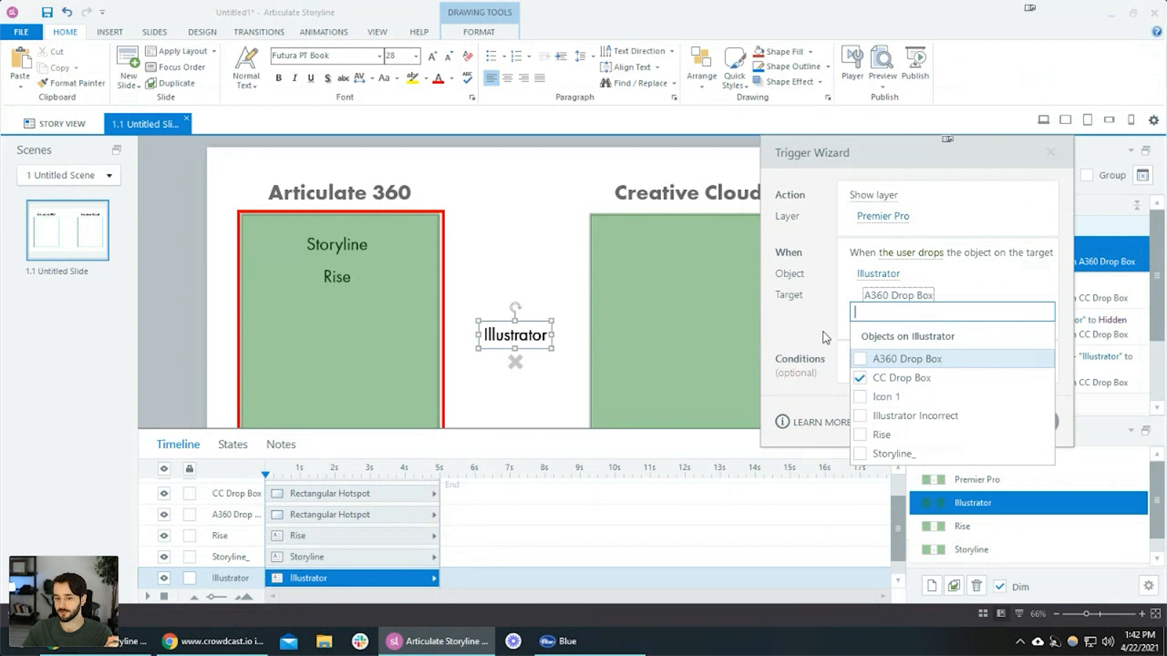
{"action": "left_click", "coordinate": [870, 334]}
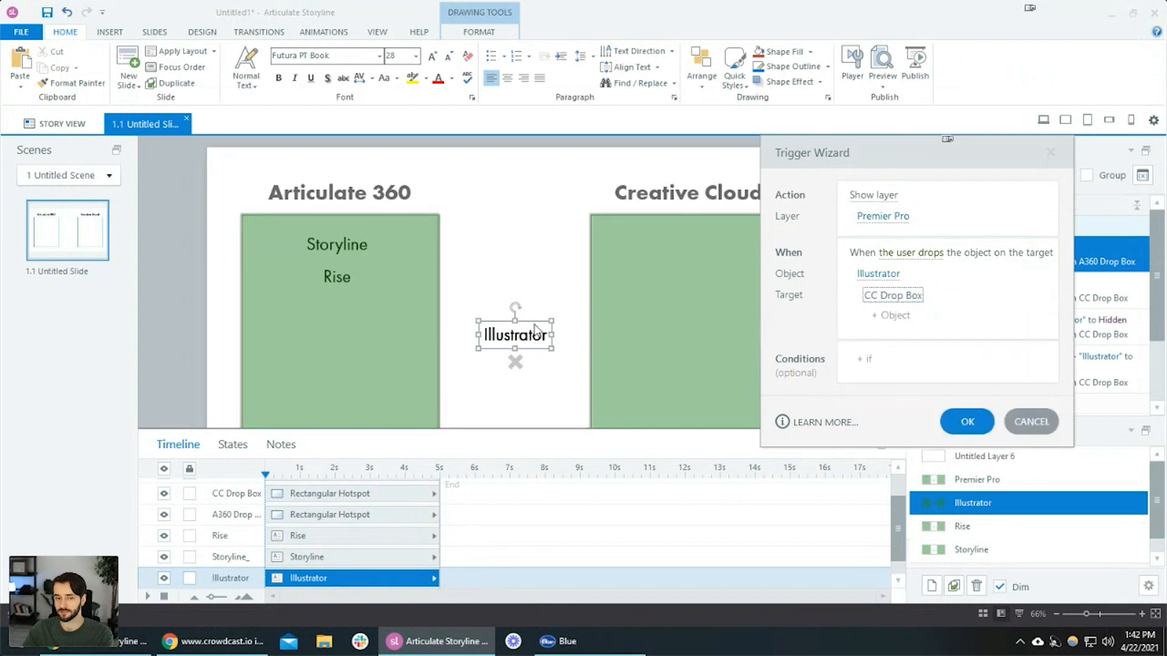
{"action": "left_click", "coordinate": [975, 420]}
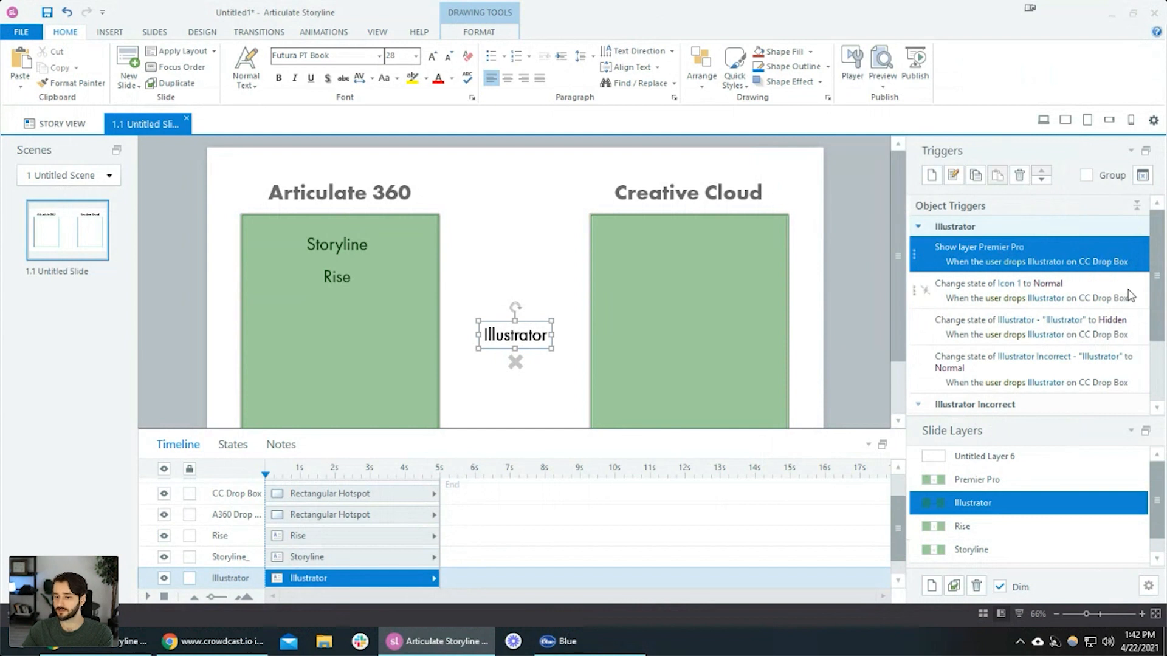
Set the drop target of the Icon 1 state trigger on the Illustrator layer to A360 Drop Box
{"action": "left_click", "coordinate": [1080, 288]}
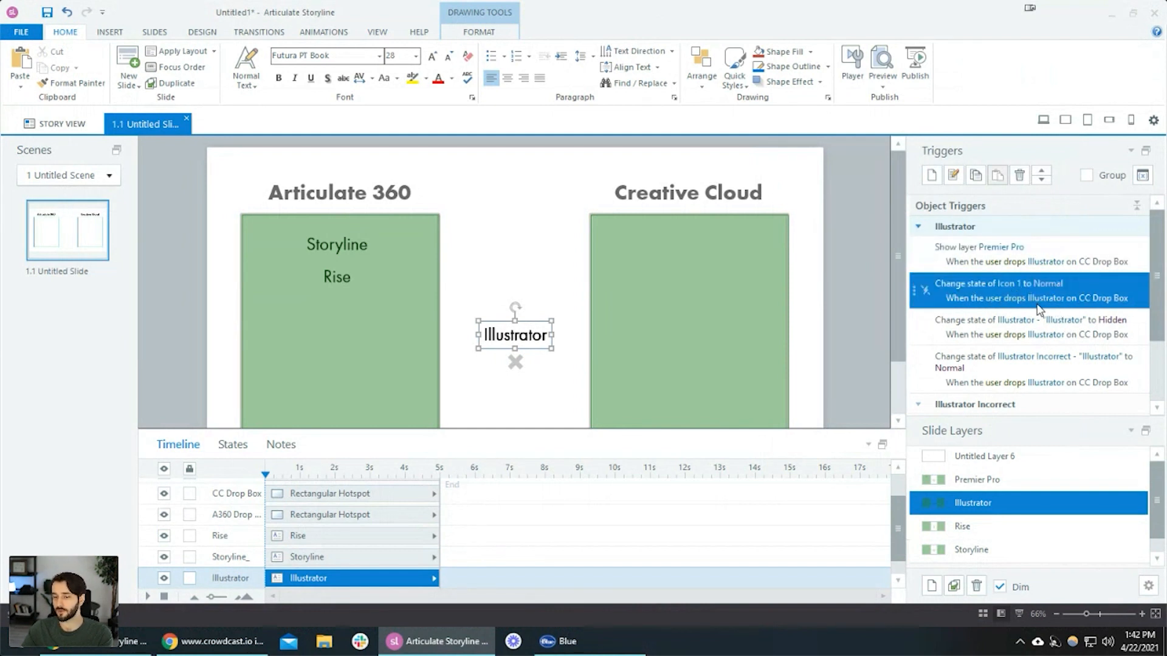
{"action": "left_click", "coordinate": [1096, 308]}
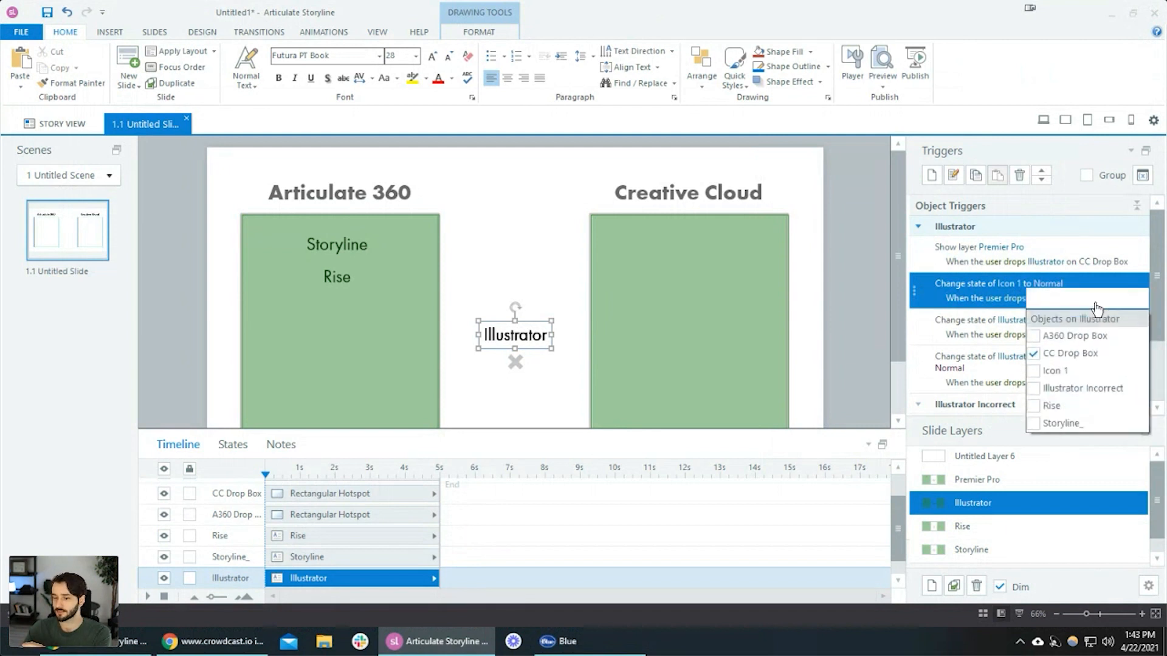
{"action": "left_click", "coordinate": [1063, 337]}
{"action": "left_click", "coordinate": [1035, 353]}
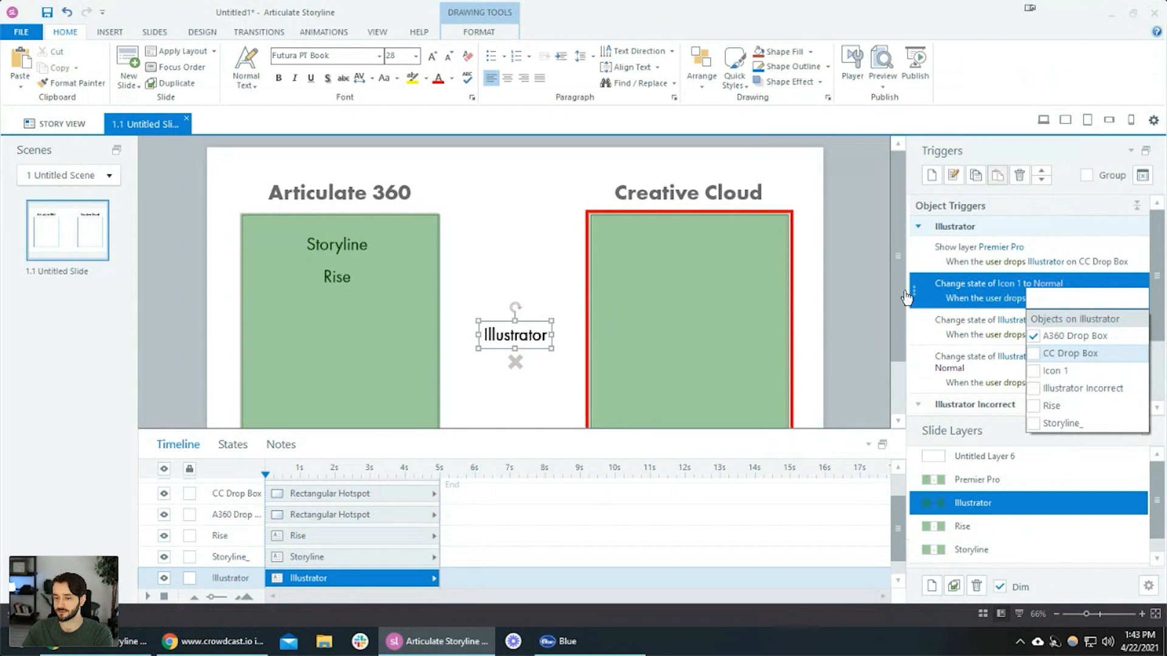
{"action": "left_click", "coordinate": [854, 265]}
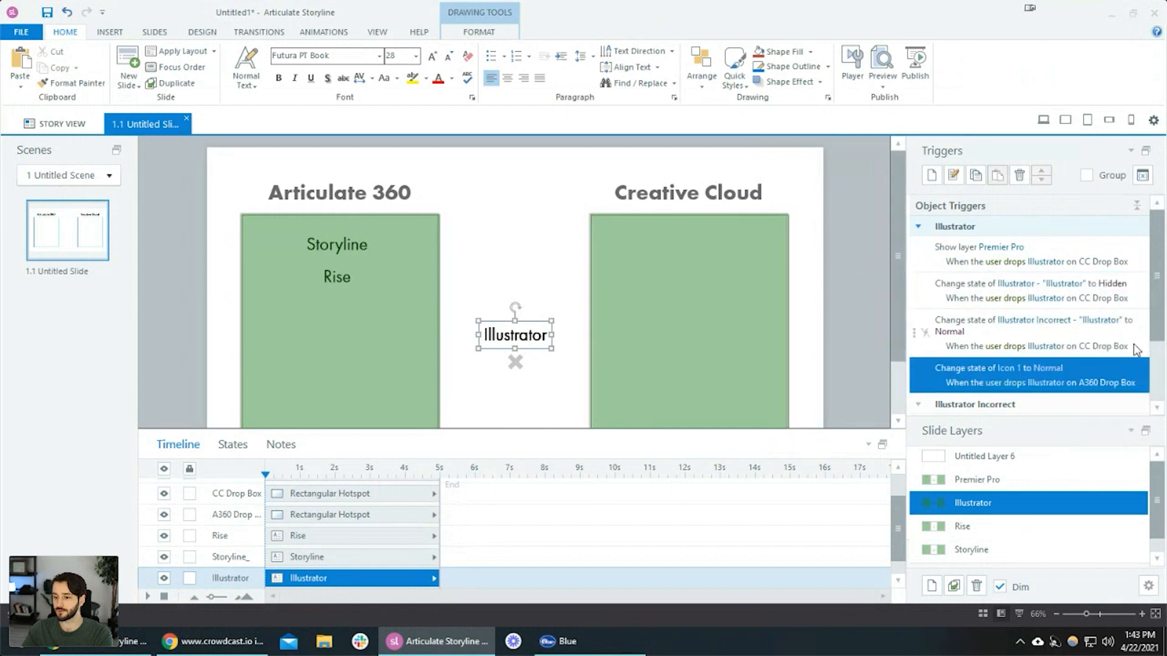
Set the drop target of the triggers that show Illustrator Incorrect and hide Illustrator to A360 Drop Box
{"action": "left_click", "coordinate": [1110, 348]}
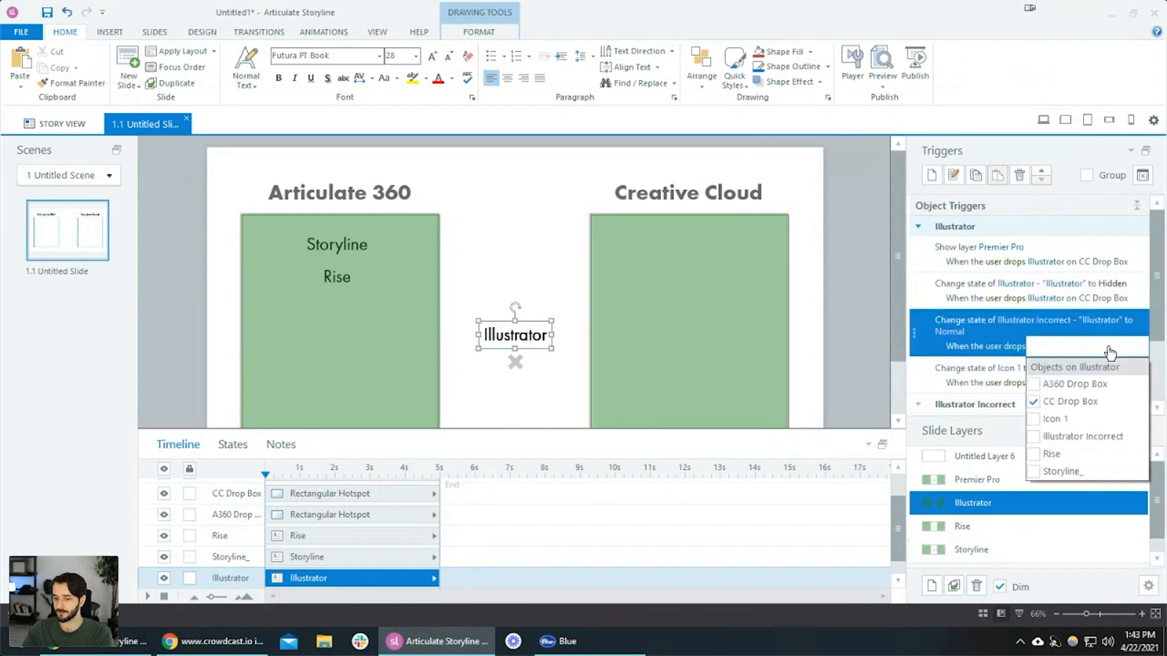
{"action": "left_click", "coordinate": [1035, 401]}
{"action": "left_click", "coordinate": [1106, 305]}
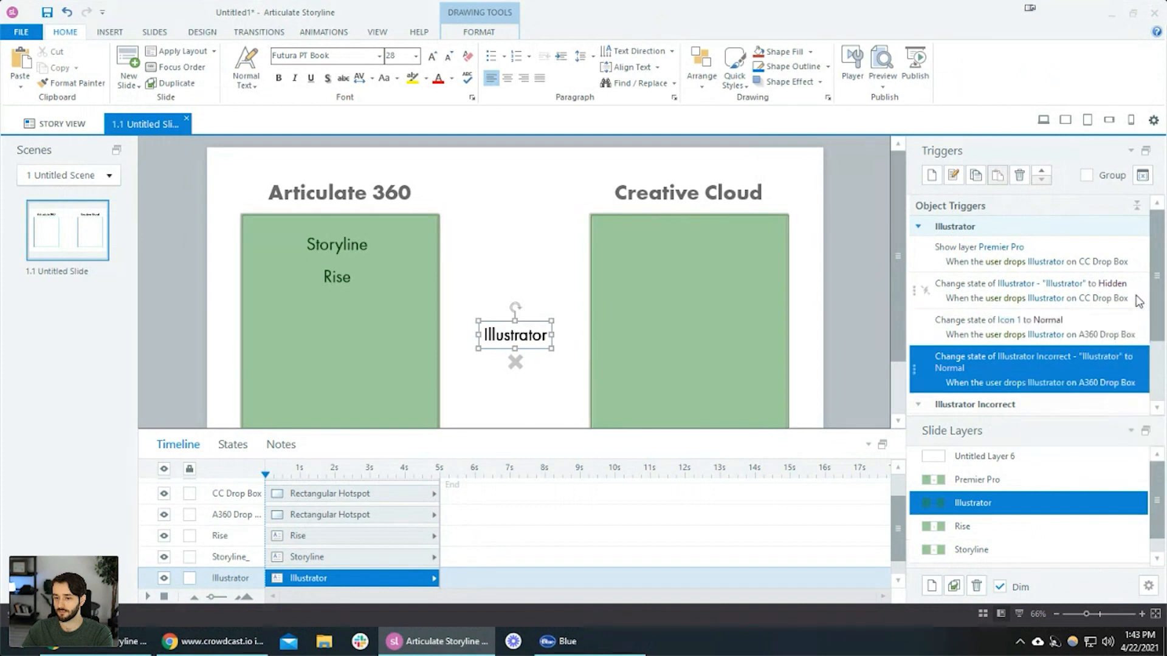
{"action": "left_click", "coordinate": [1105, 303]}
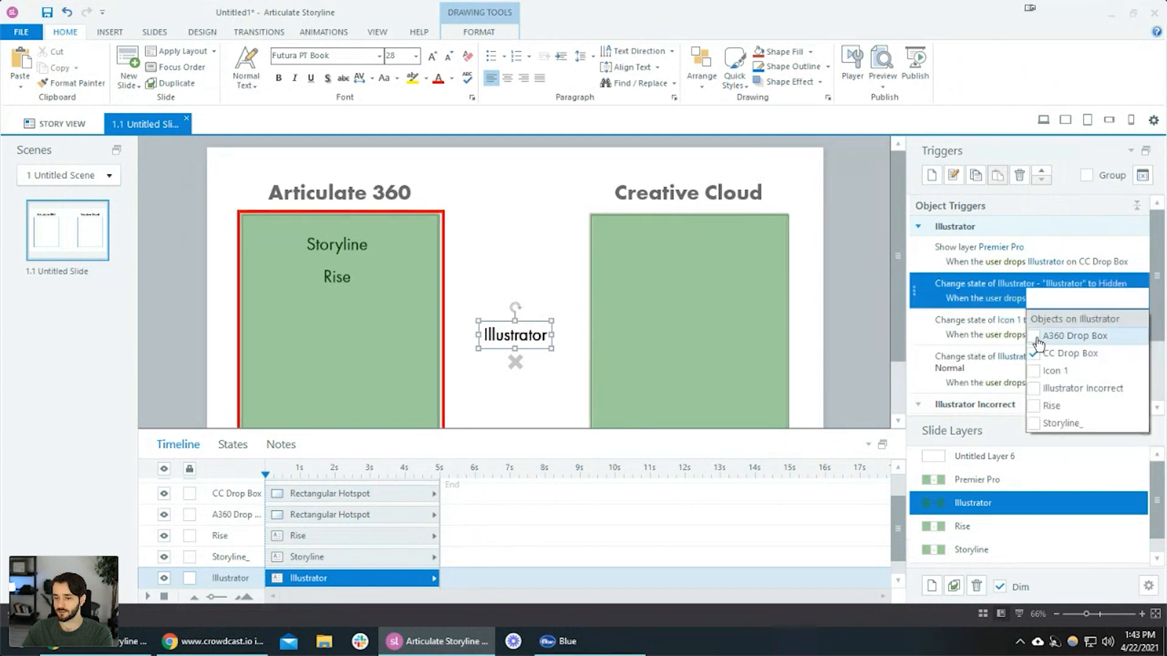
{"action": "left_click", "coordinate": [1040, 354]}
{"action": "left_click", "coordinate": [1087, 297]}
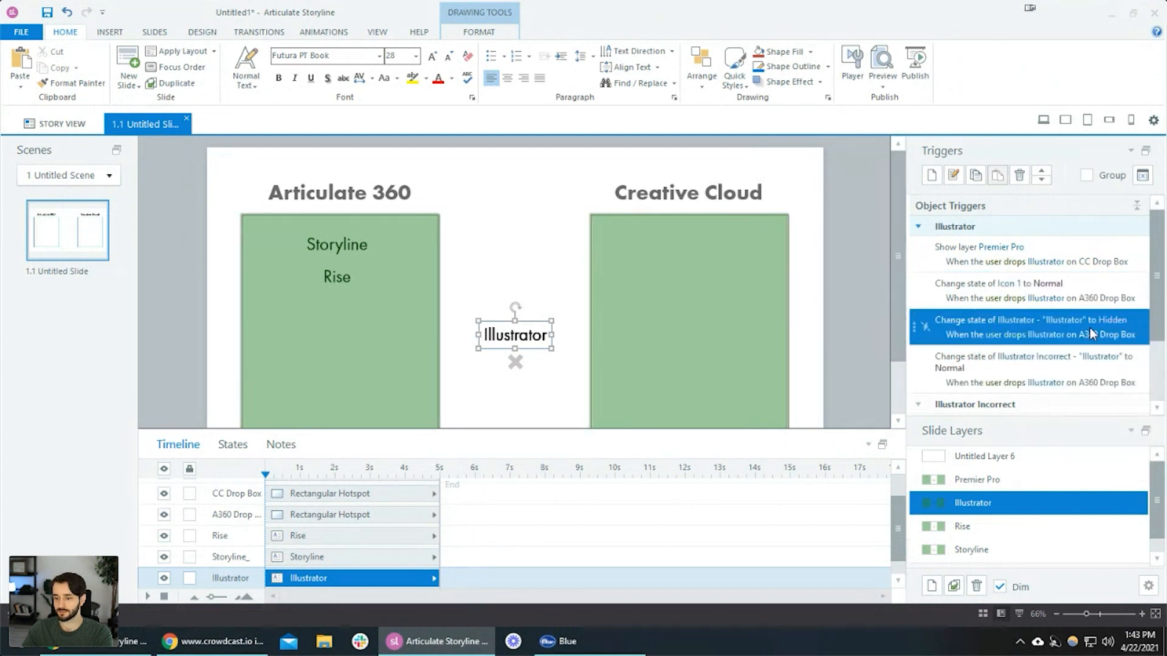
Open the layer choices of the unassigned show-layer trigger on Illustrator Incorrect
{"action": "scroll", "coordinate": [1055, 359], "scroll_direction": "down", "scroll_amount": 3}
{"action": "left_click", "coordinate": [1001, 337]}
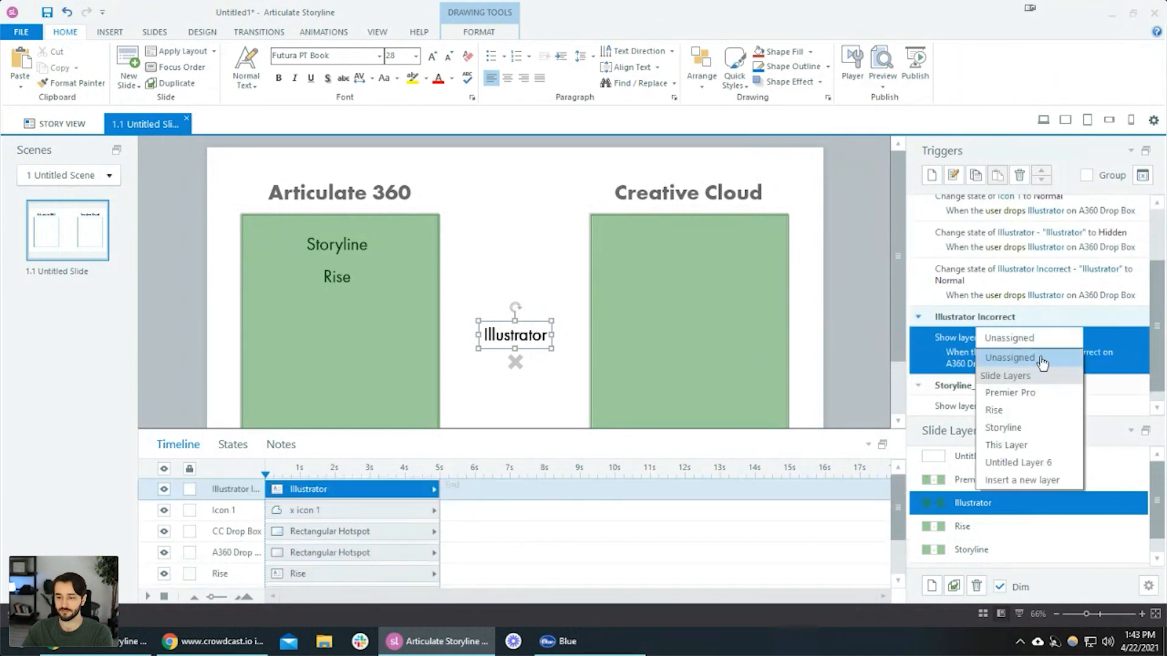